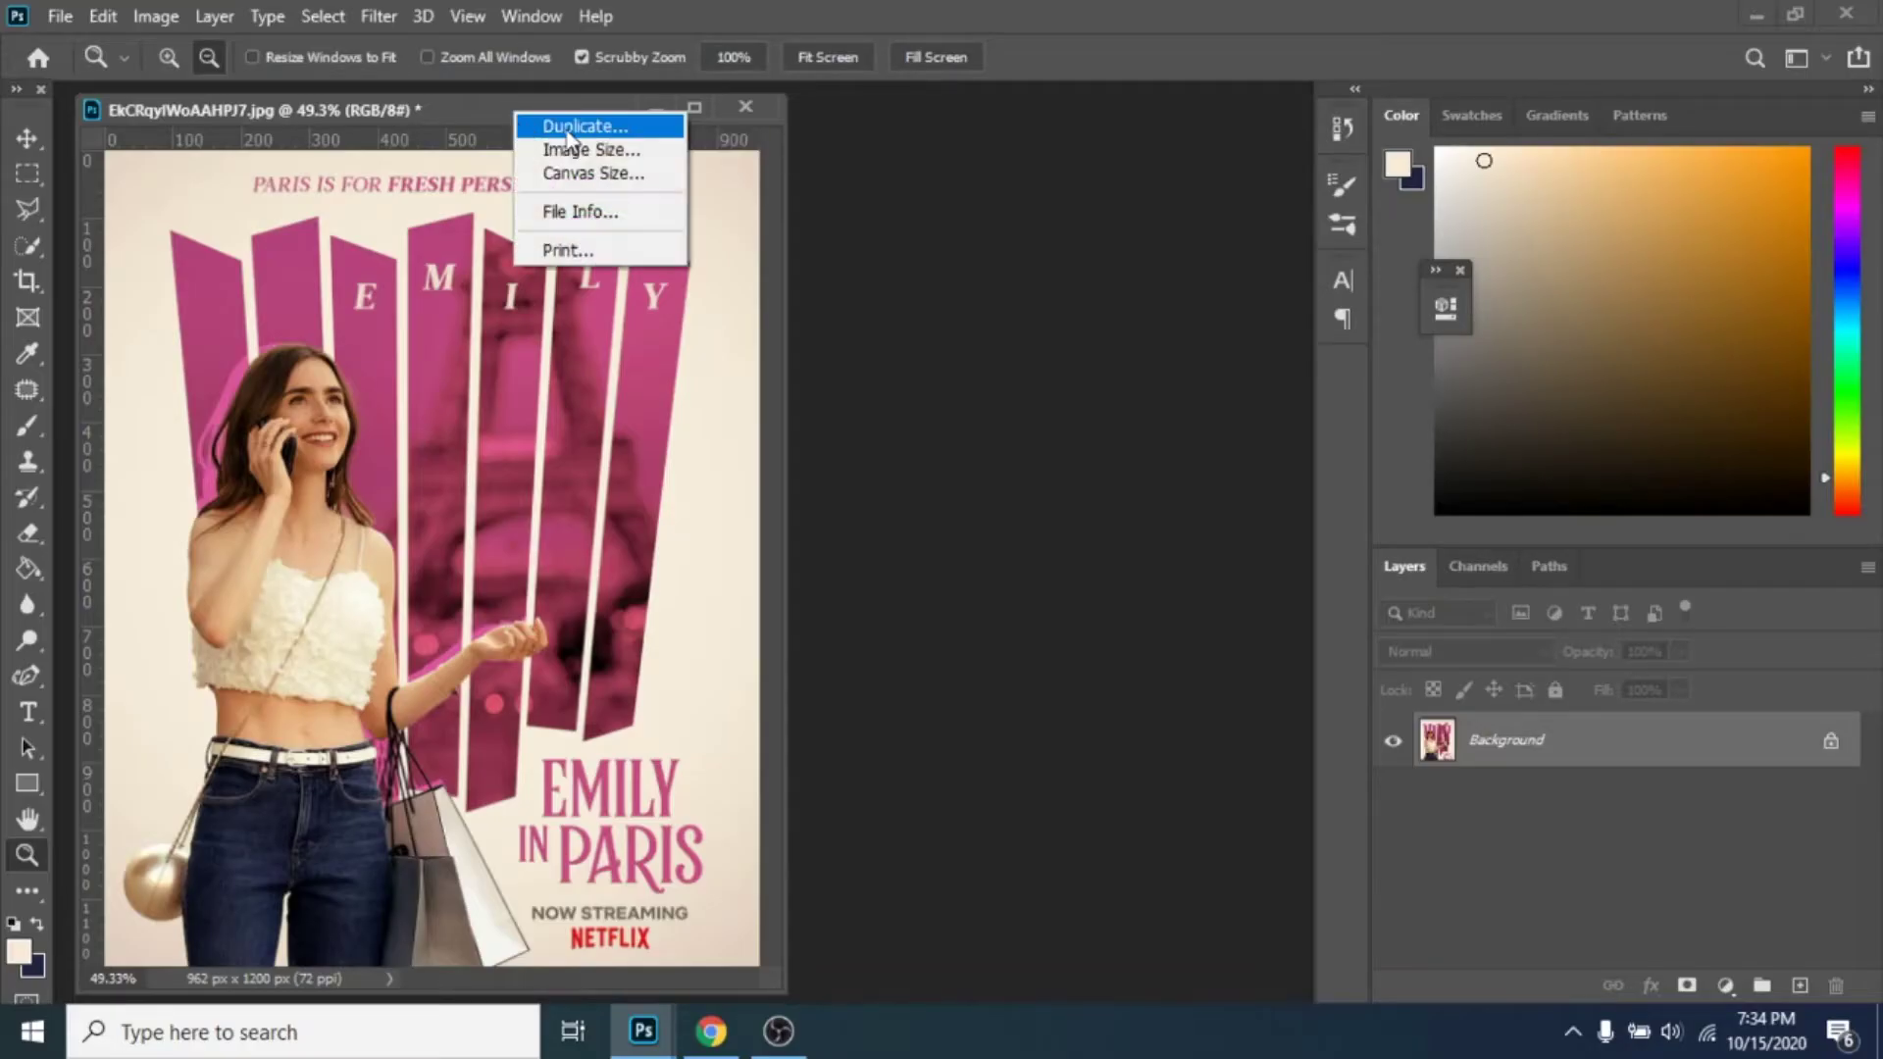
Step: Duplicate the Emily in Paris image as "poster" and place the copy beside the original
{"action": "left_click", "coordinate": [551, 126]}
{"action": "type", "text": "oster"}
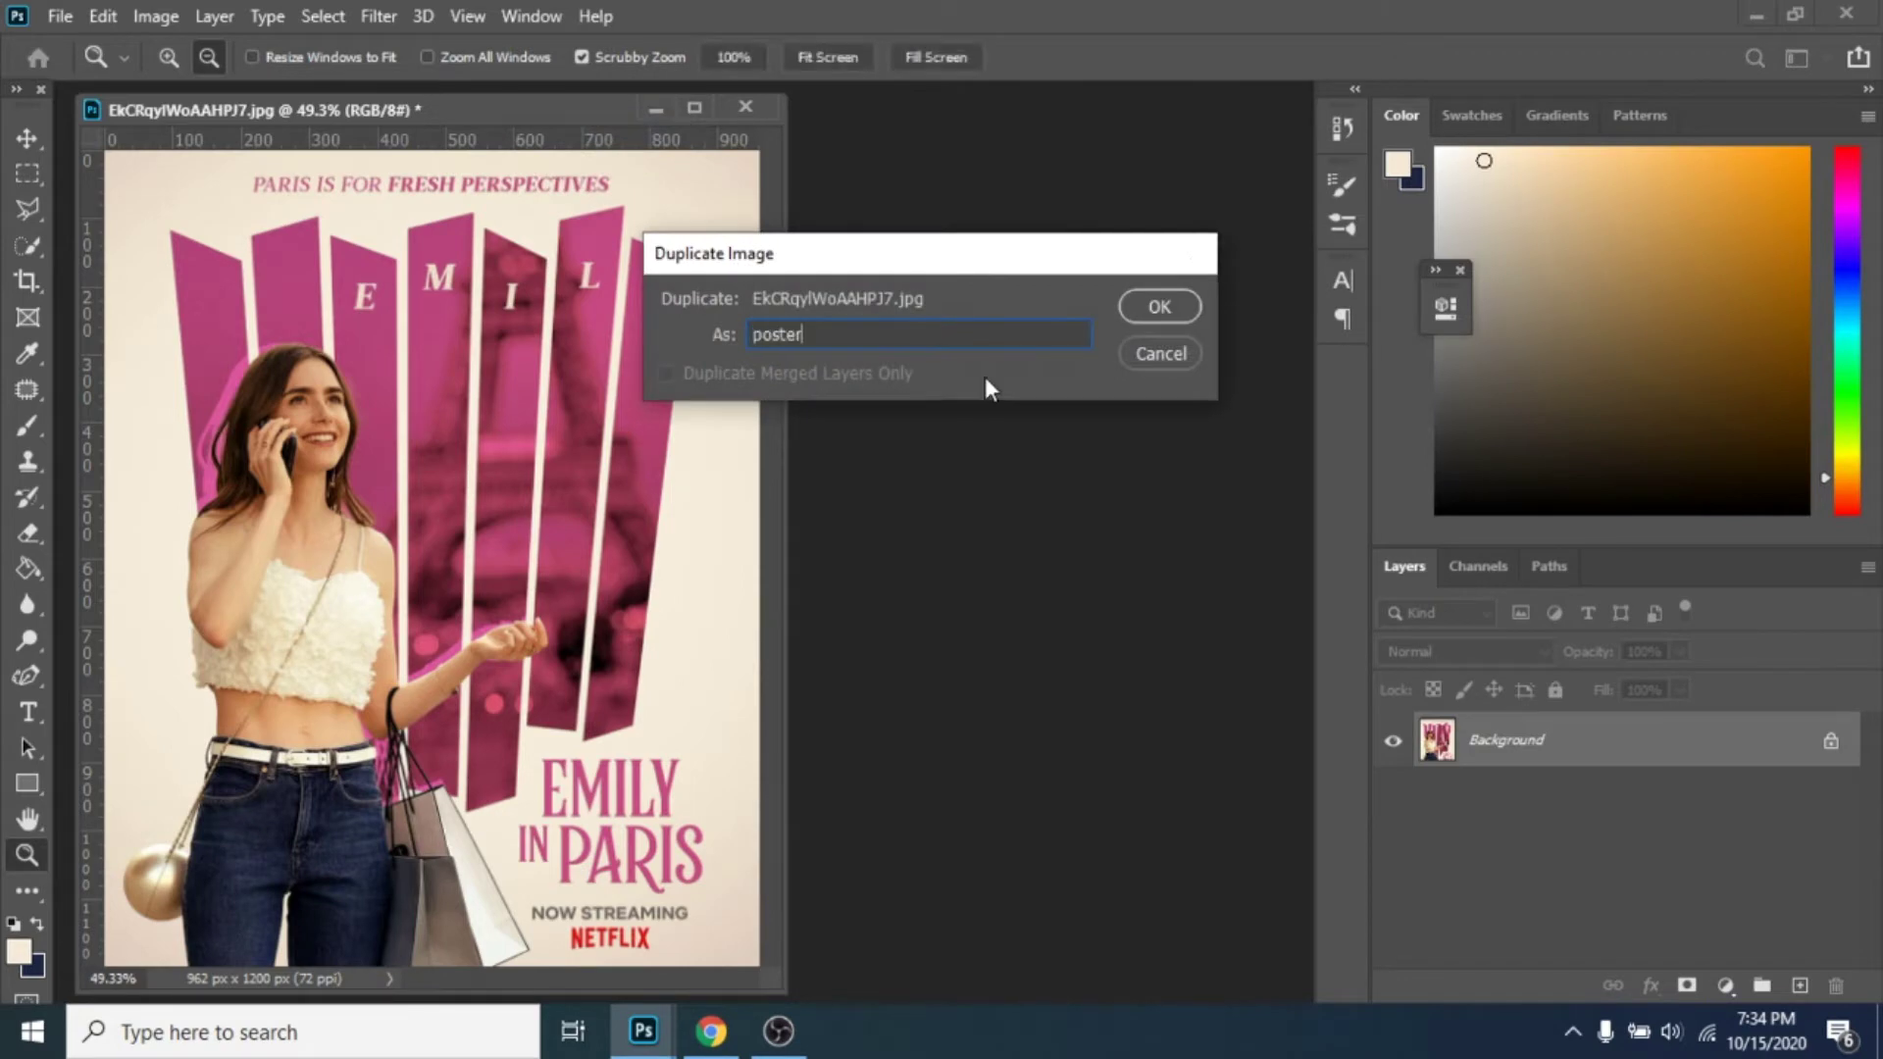
{"action": "key", "text": "Return"}
{"action": "left_click_drag", "start_coordinate": [569, 147], "coordinate": [919, 151]}
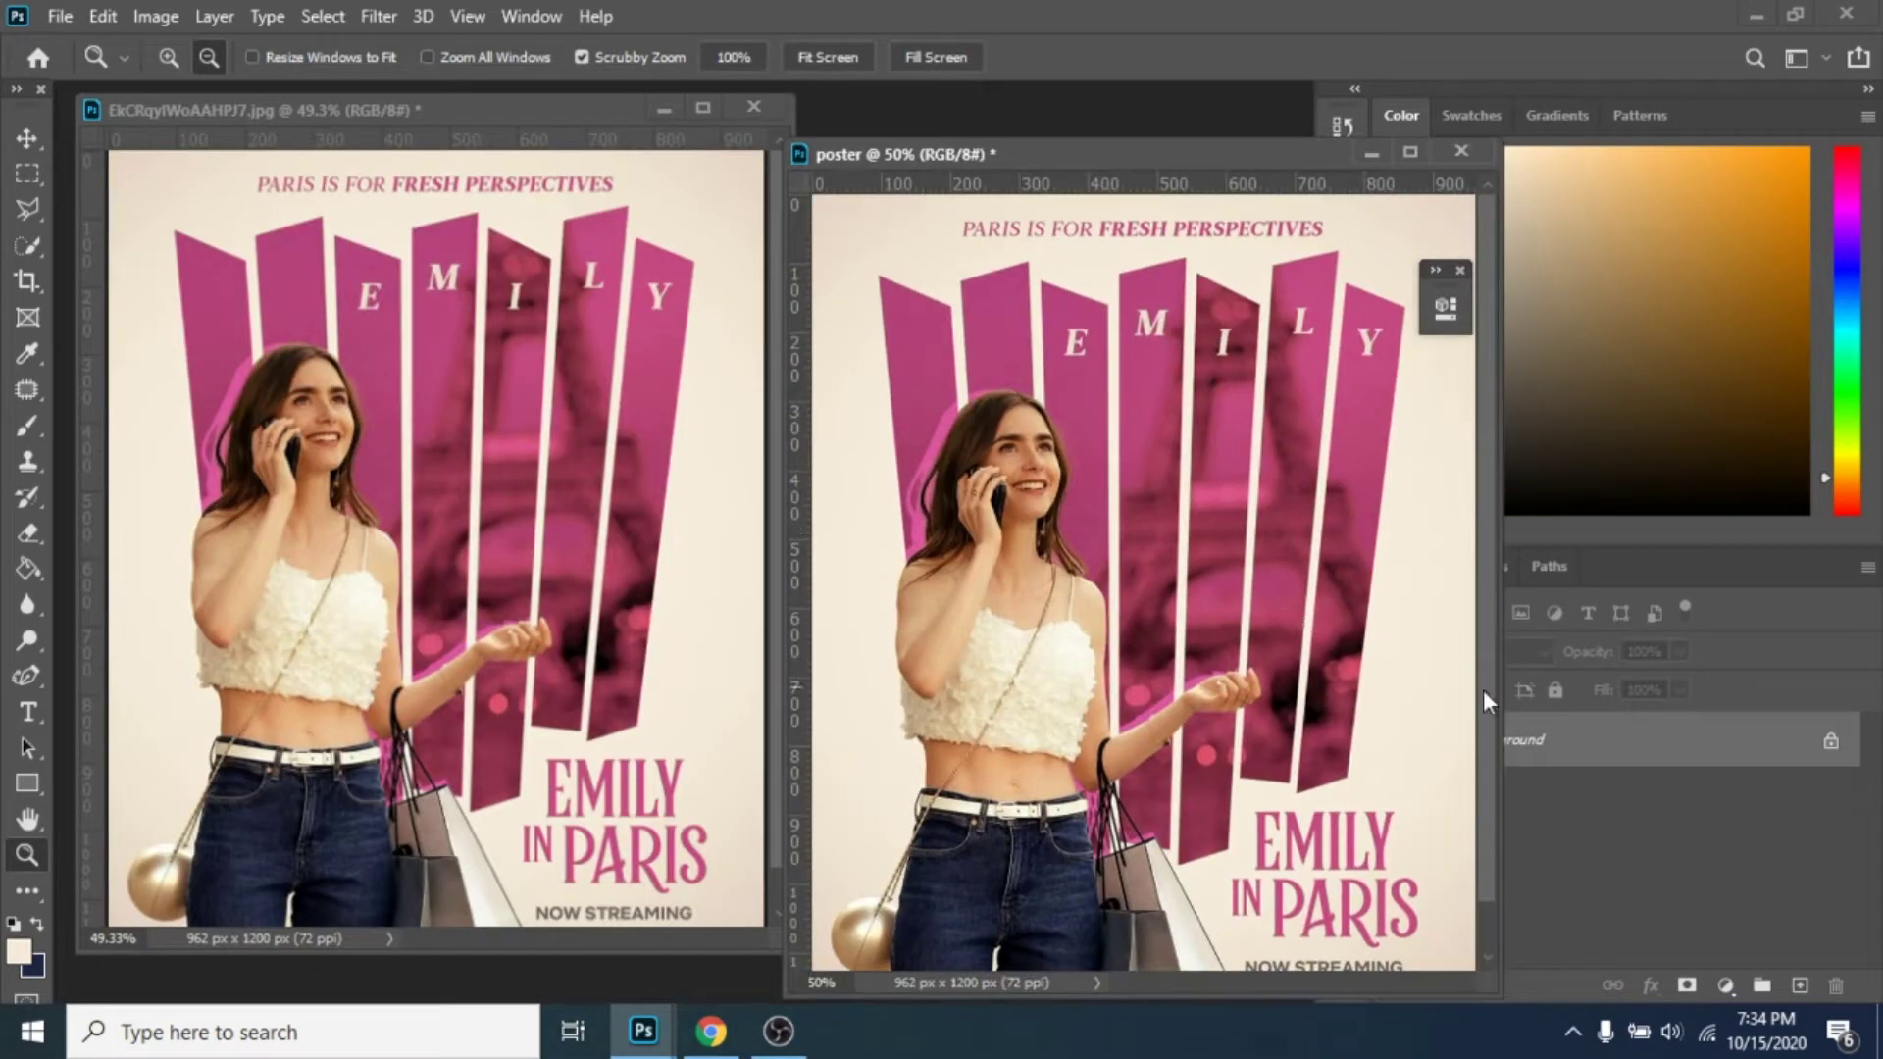
Step: Add a new layer to the poster copy and fill it with cream sampled from the poster background
{"action": "left_click", "coordinate": [1801, 988]}
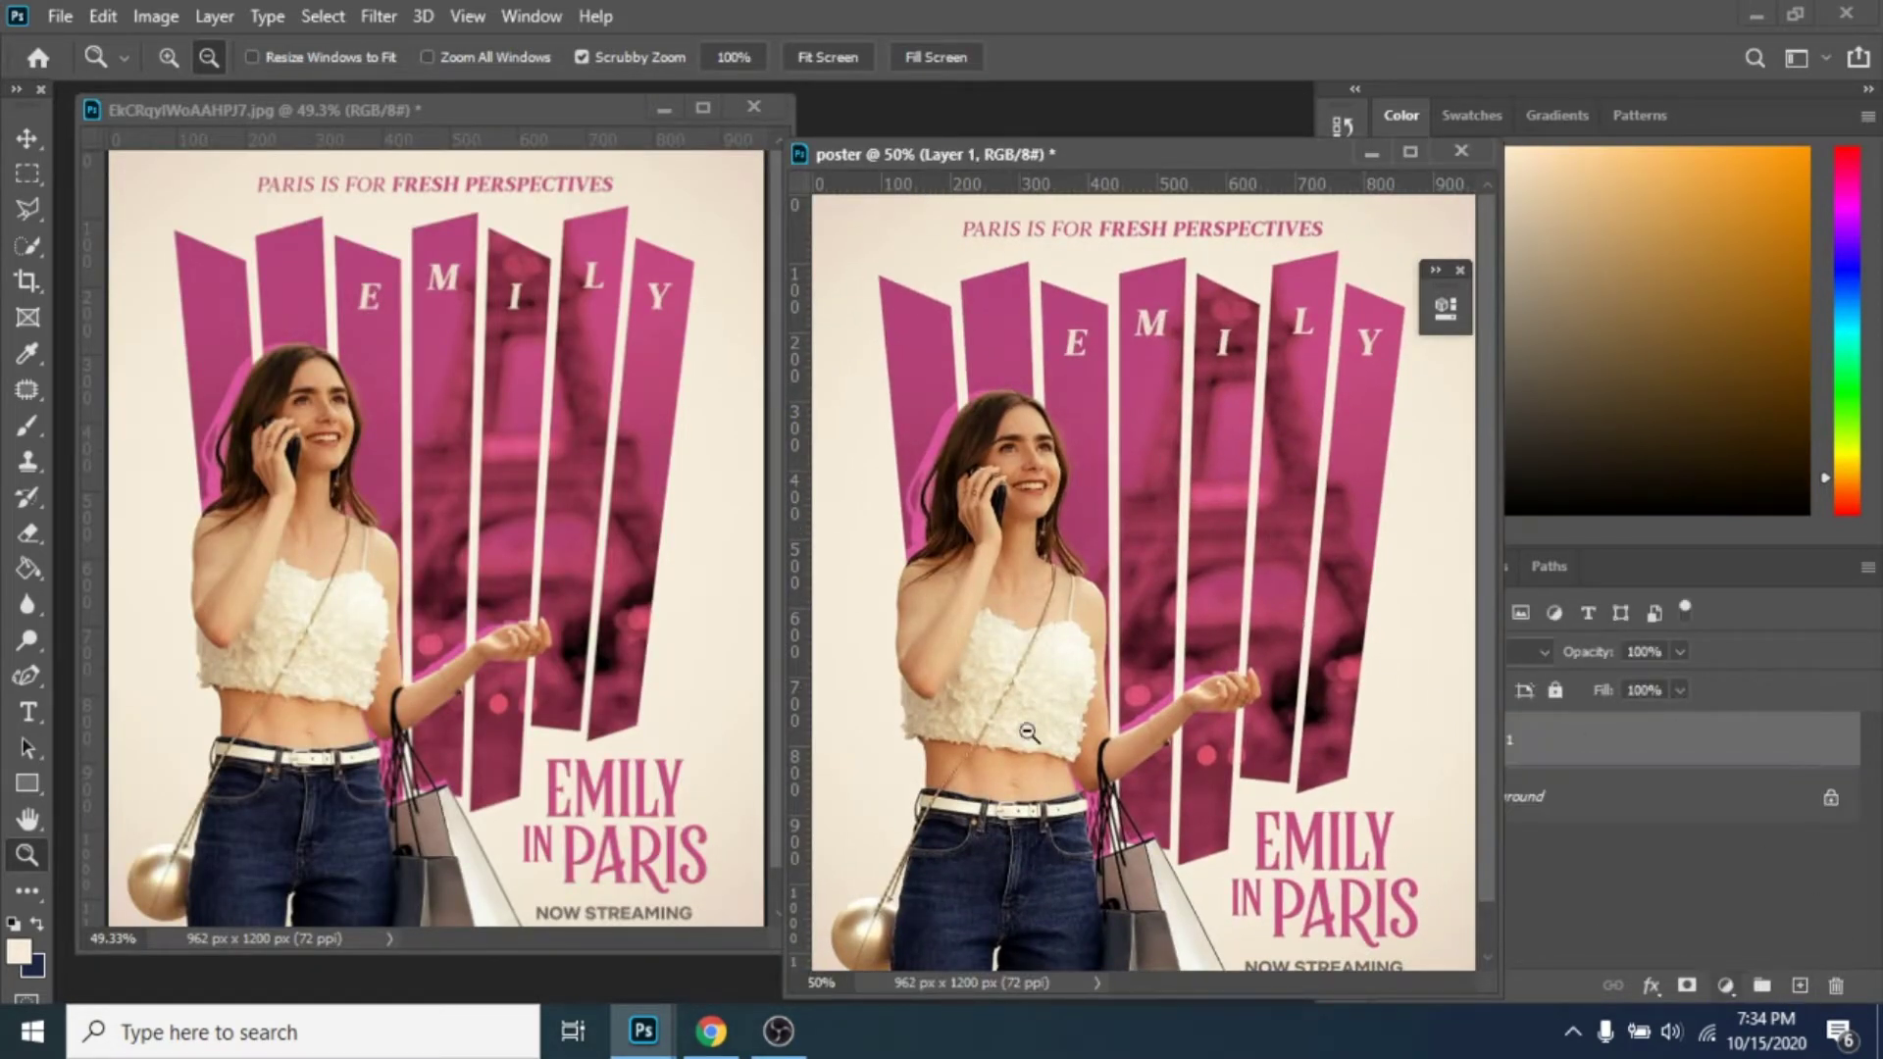
{"action": "left_click", "coordinate": [30, 355]}
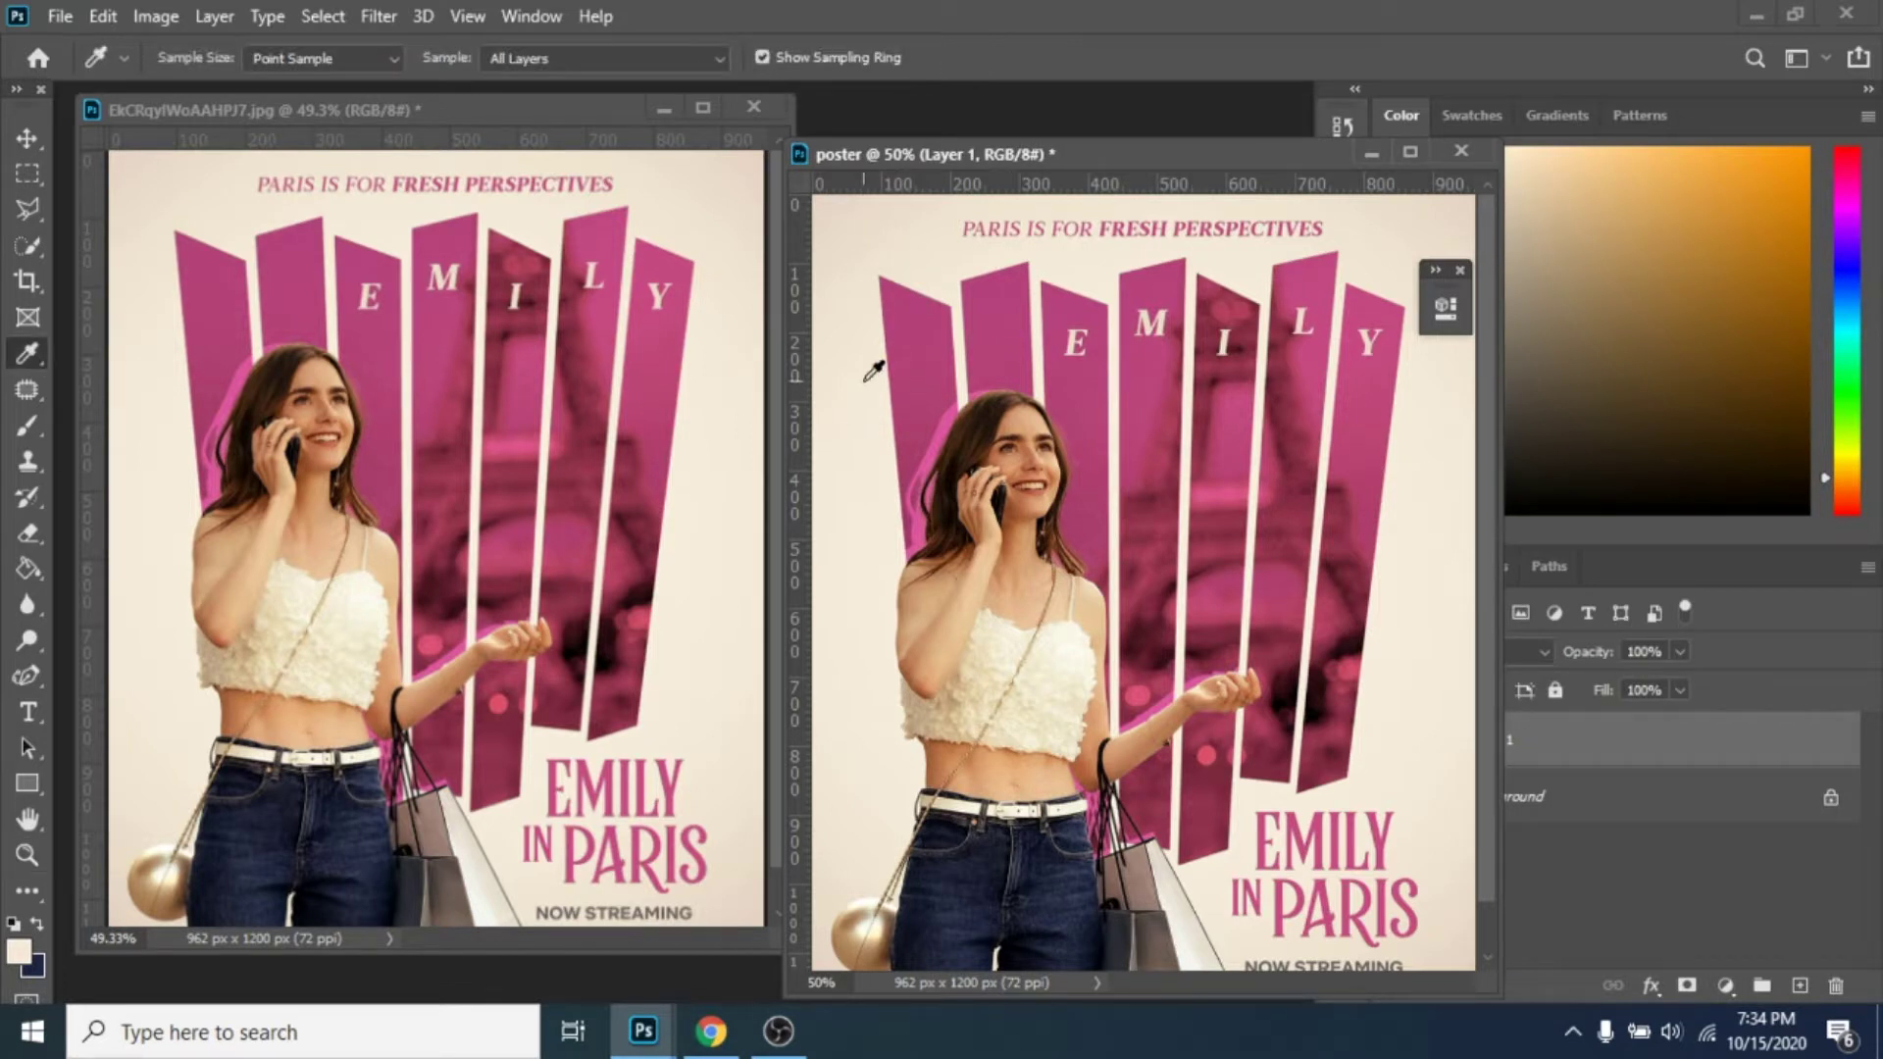
{"action": "left_click", "coordinate": [28, 570]}
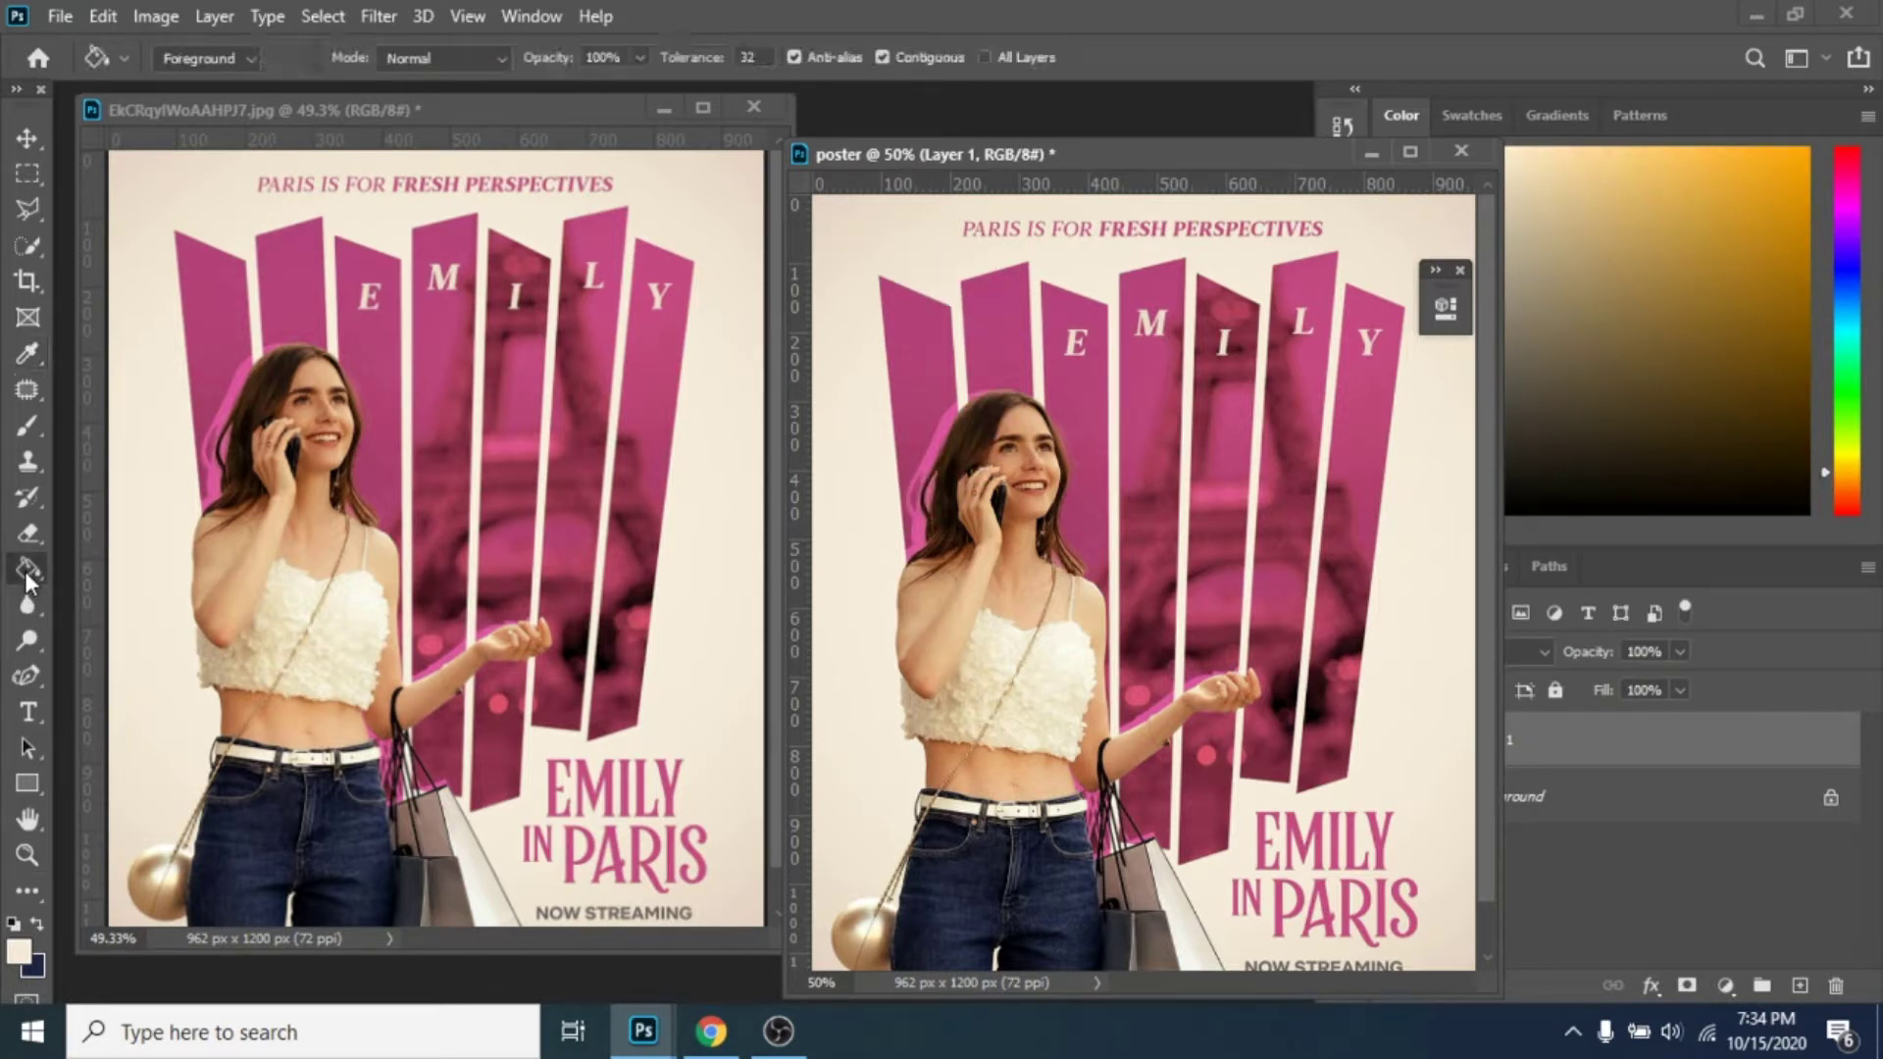
{"action": "left_click", "coordinate": [1045, 570]}
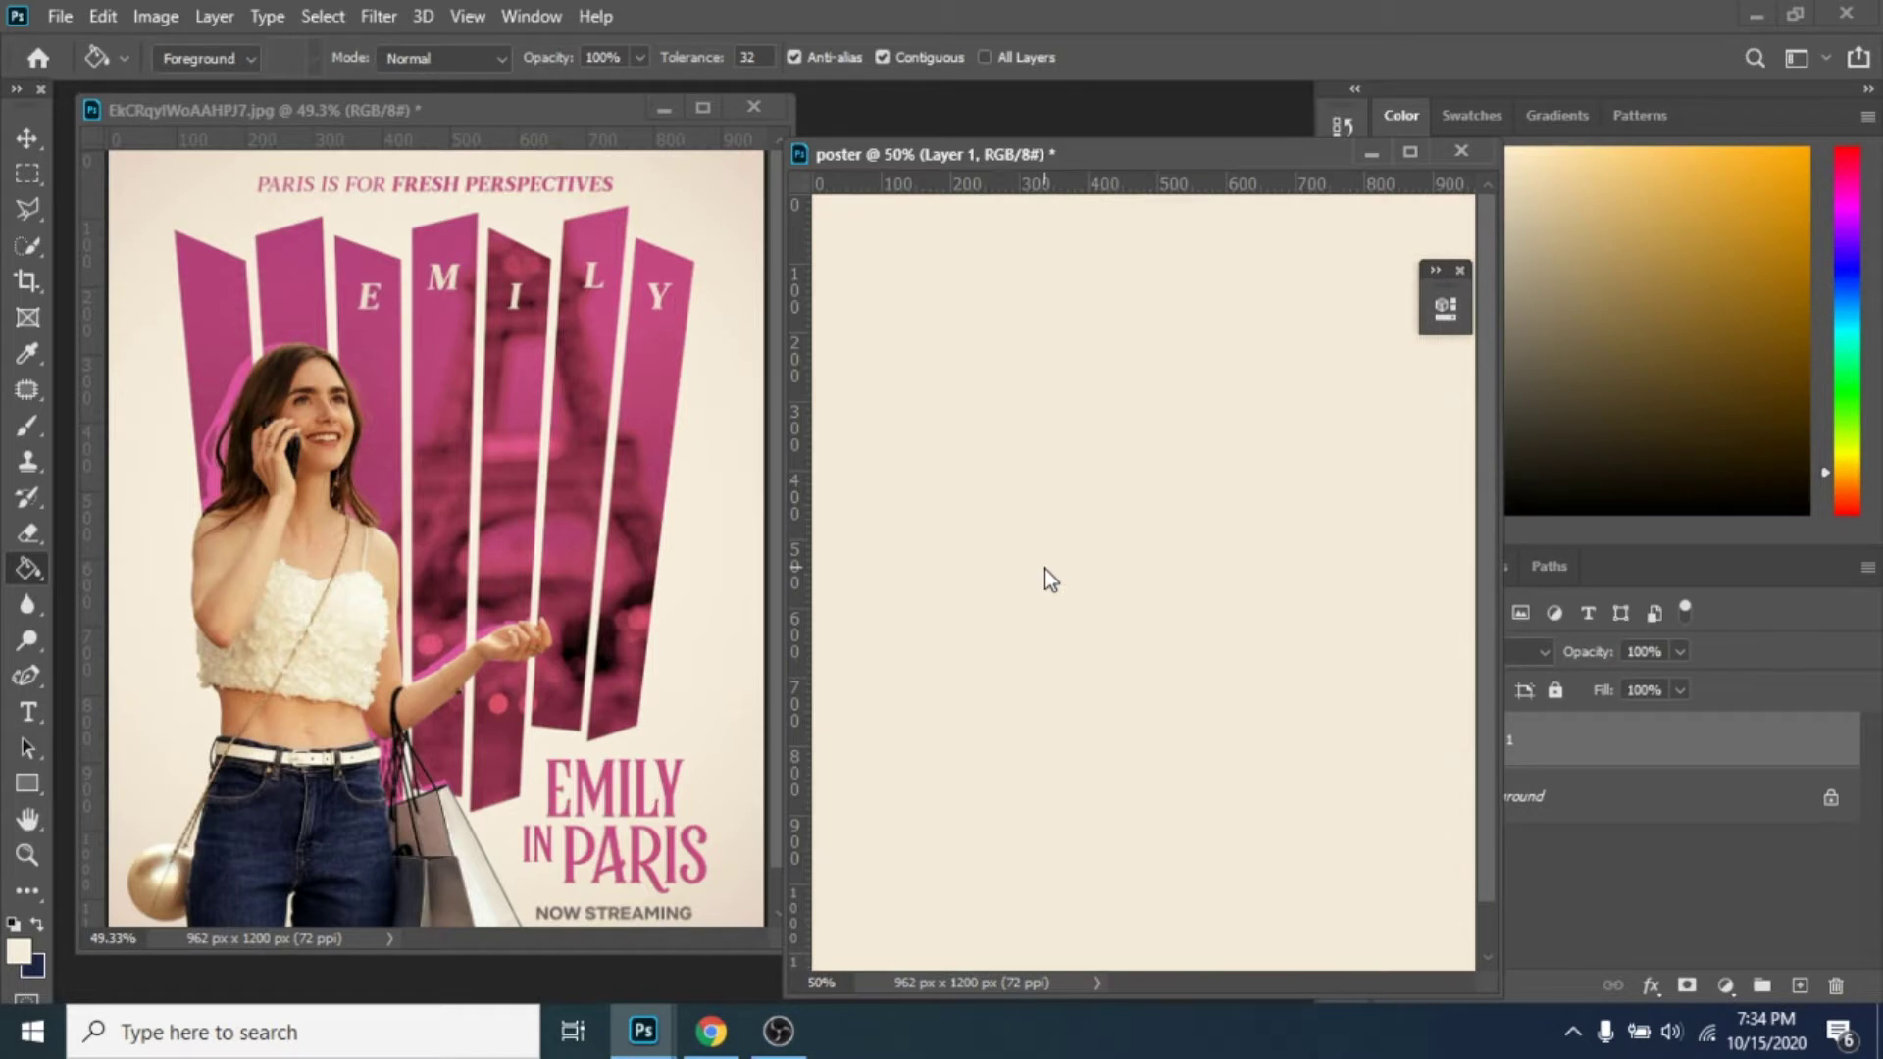
{"action": "scroll", "coordinate": [1305, 884], "scroll_direction": "down", "scroll_amount": 2}
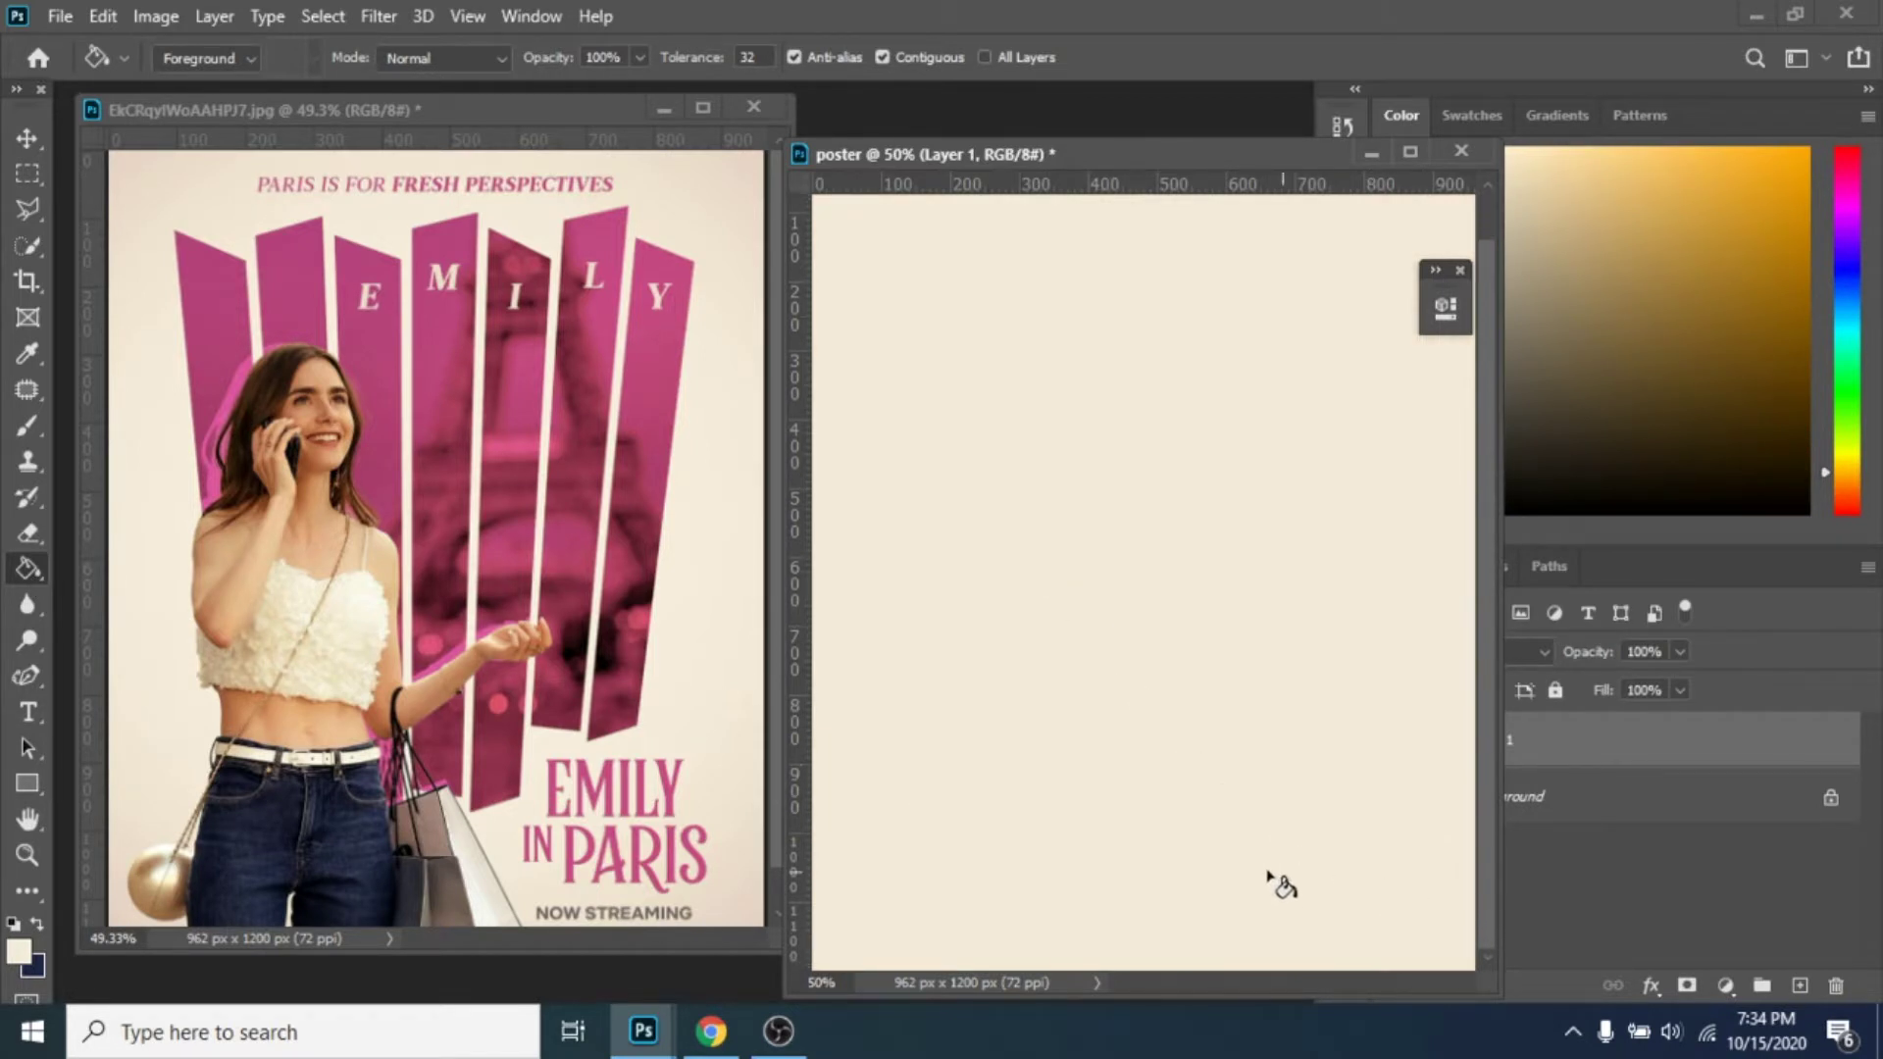
Step: Fit the poster copy on screen and lower the cream layer's opacity to 58% so the artwork can be traced
{"action": "left_click", "coordinate": [27, 856]}
{"action": "right_click", "coordinate": [1016, 508]}
{"action": "left_click", "coordinate": [1071, 525]}
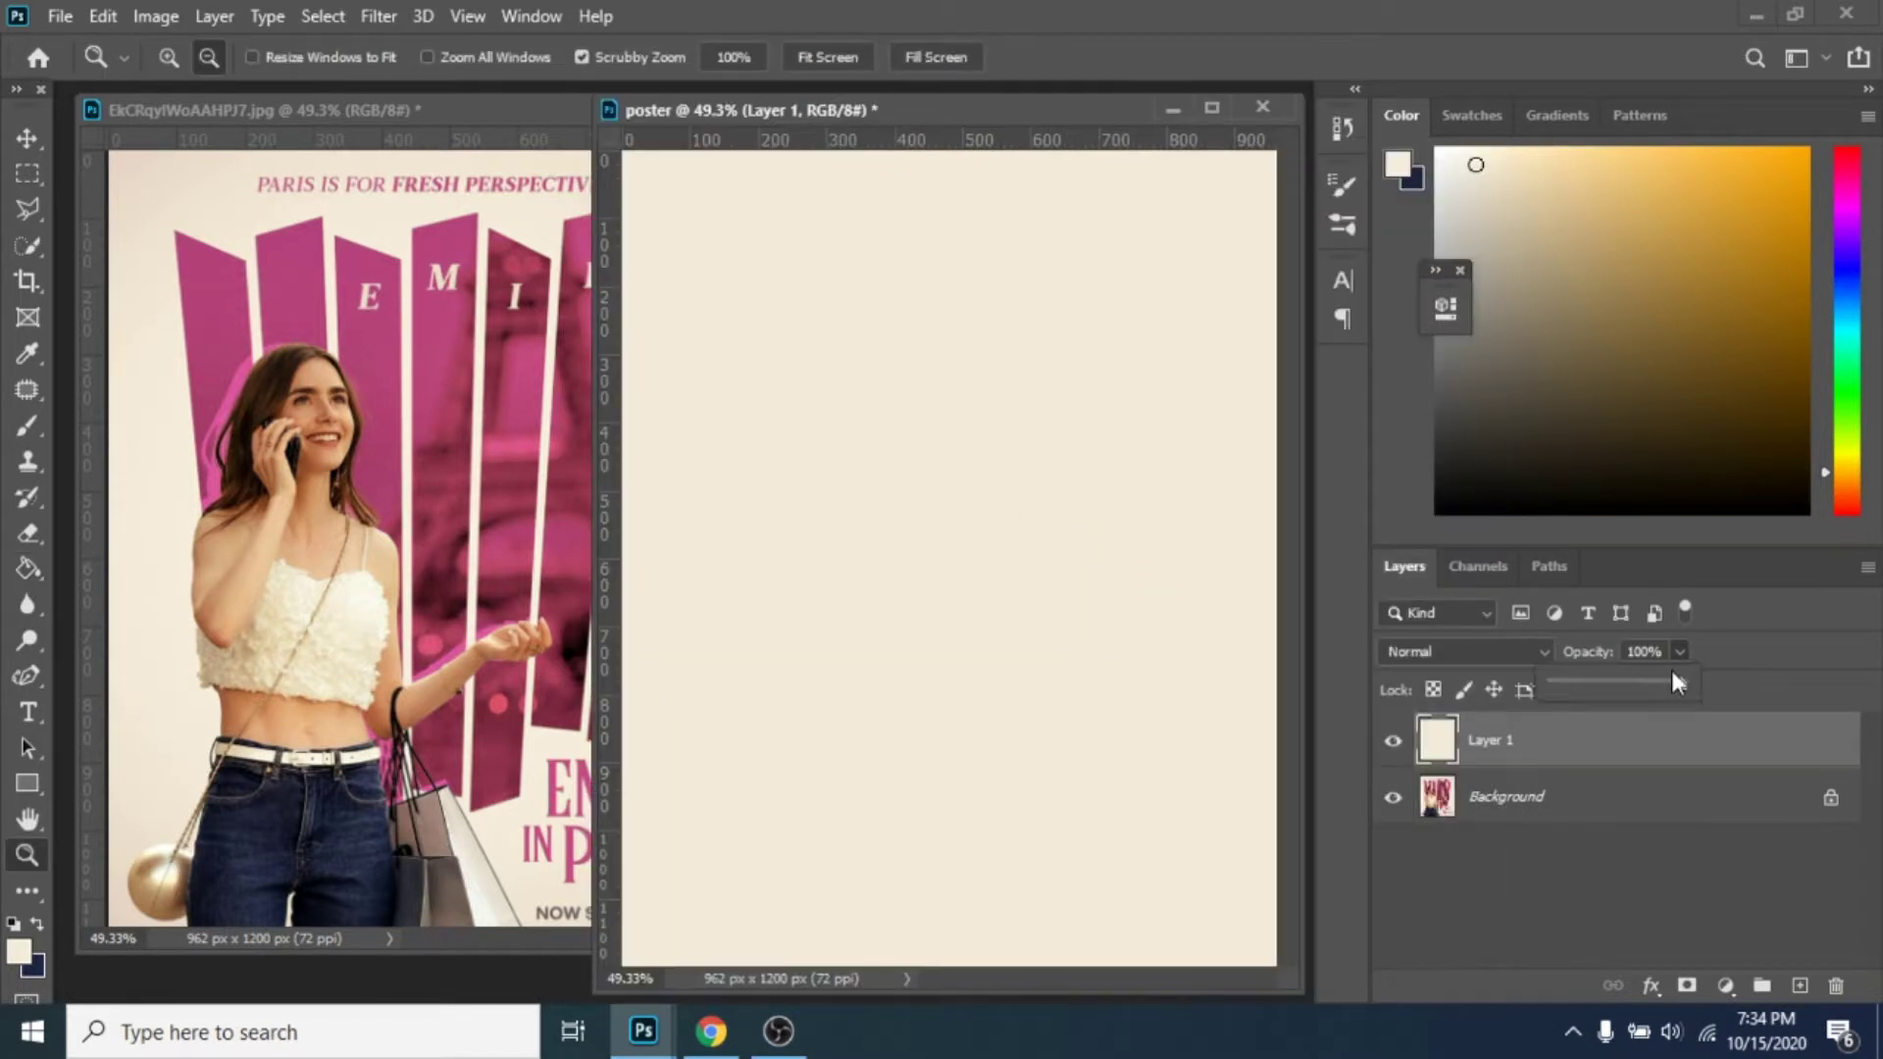
{"action": "left_click_drag", "start_coordinate": [1673, 673], "coordinate": [1628, 680]}
Step: Add another layer above the cream one and outline the first slanted stripe with the Polygonal Lasso, extending it down to the belt
{"action": "left_click", "coordinate": [1799, 986]}
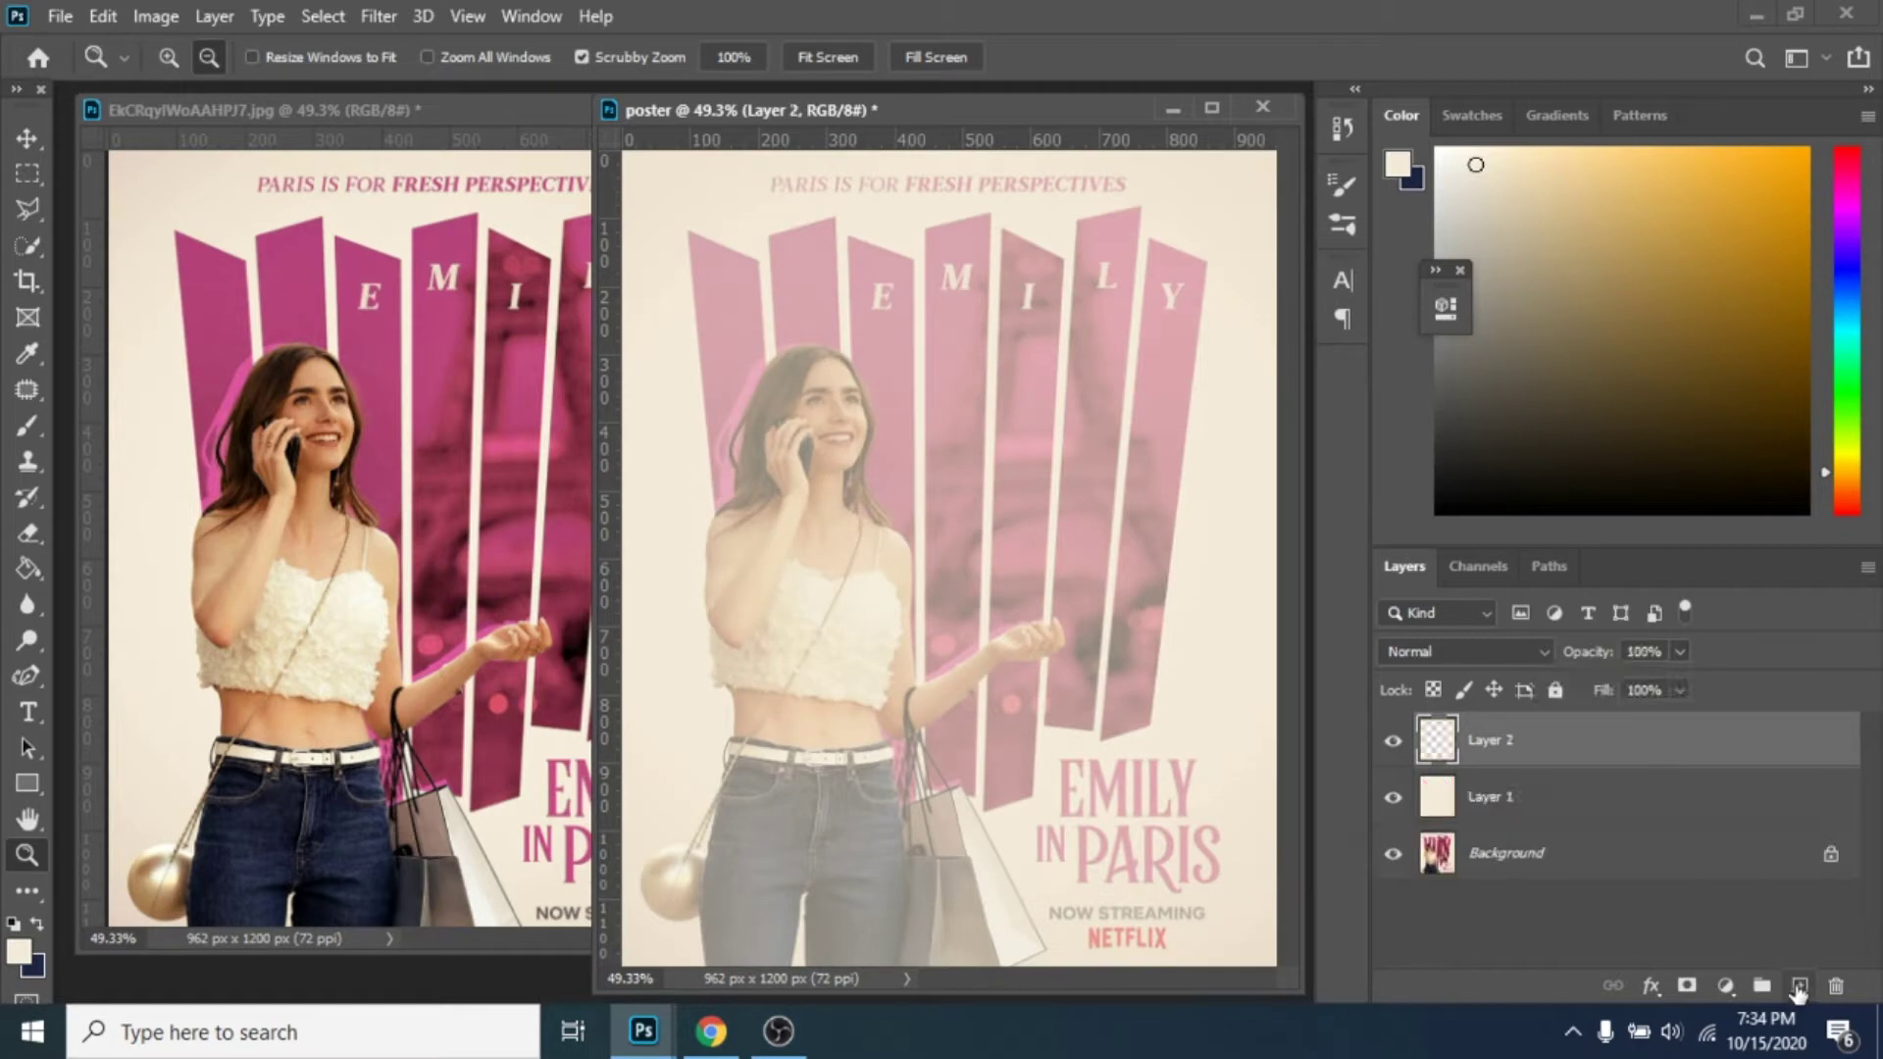
{"action": "left_click", "coordinate": [27, 209]}
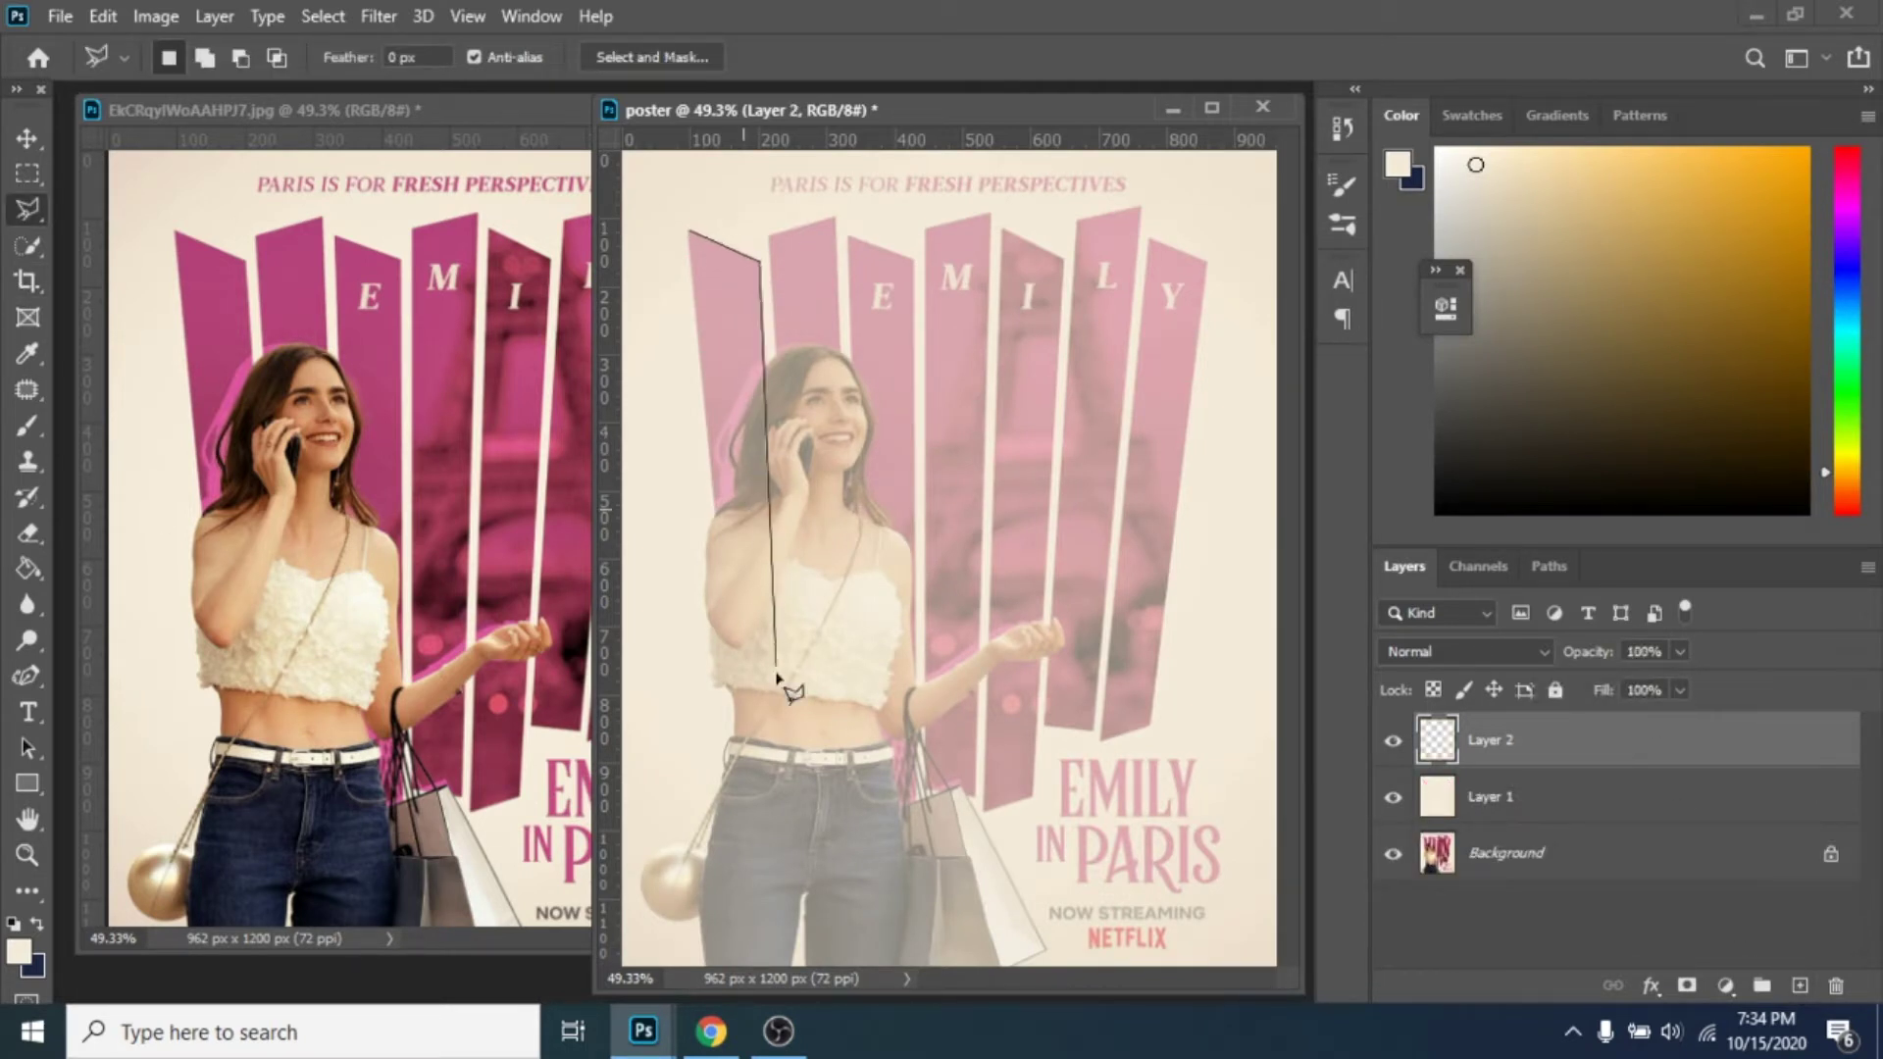
{"action": "left_click", "coordinate": [755, 779]}
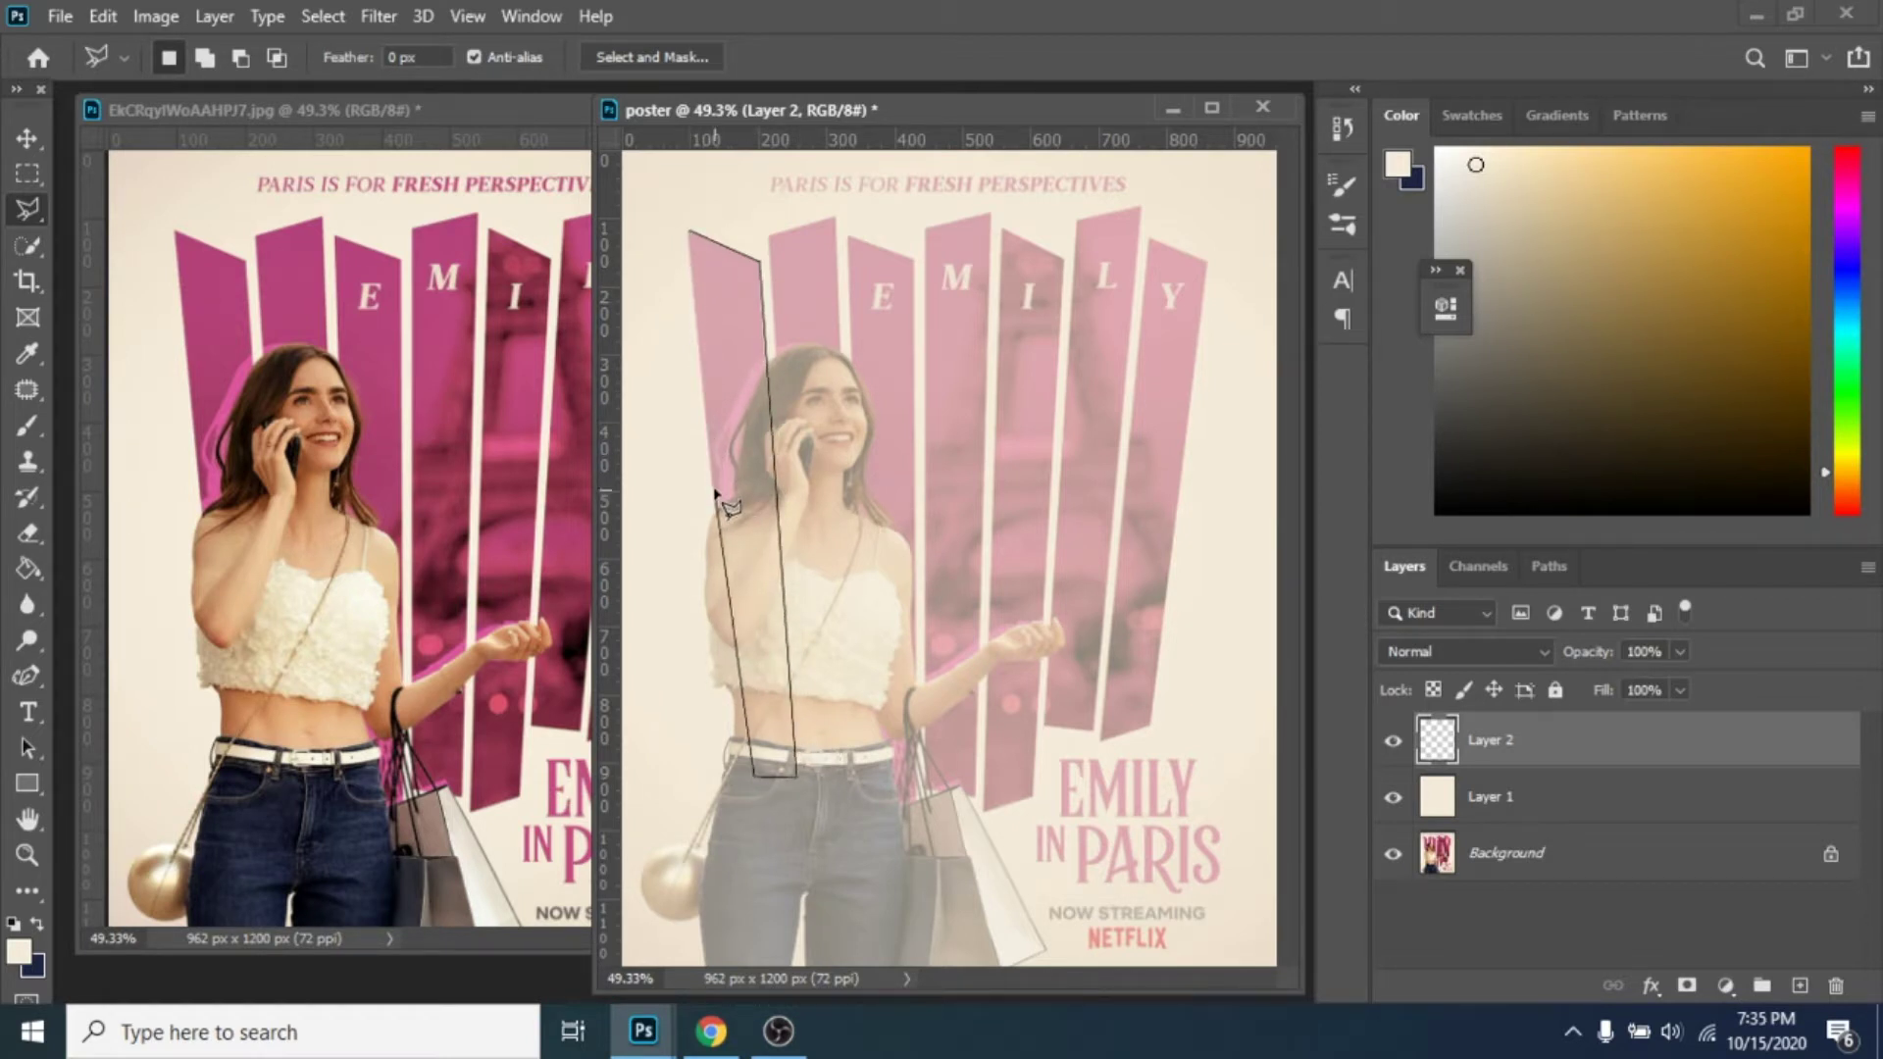
{"action": "left_click", "coordinate": [690, 236]}
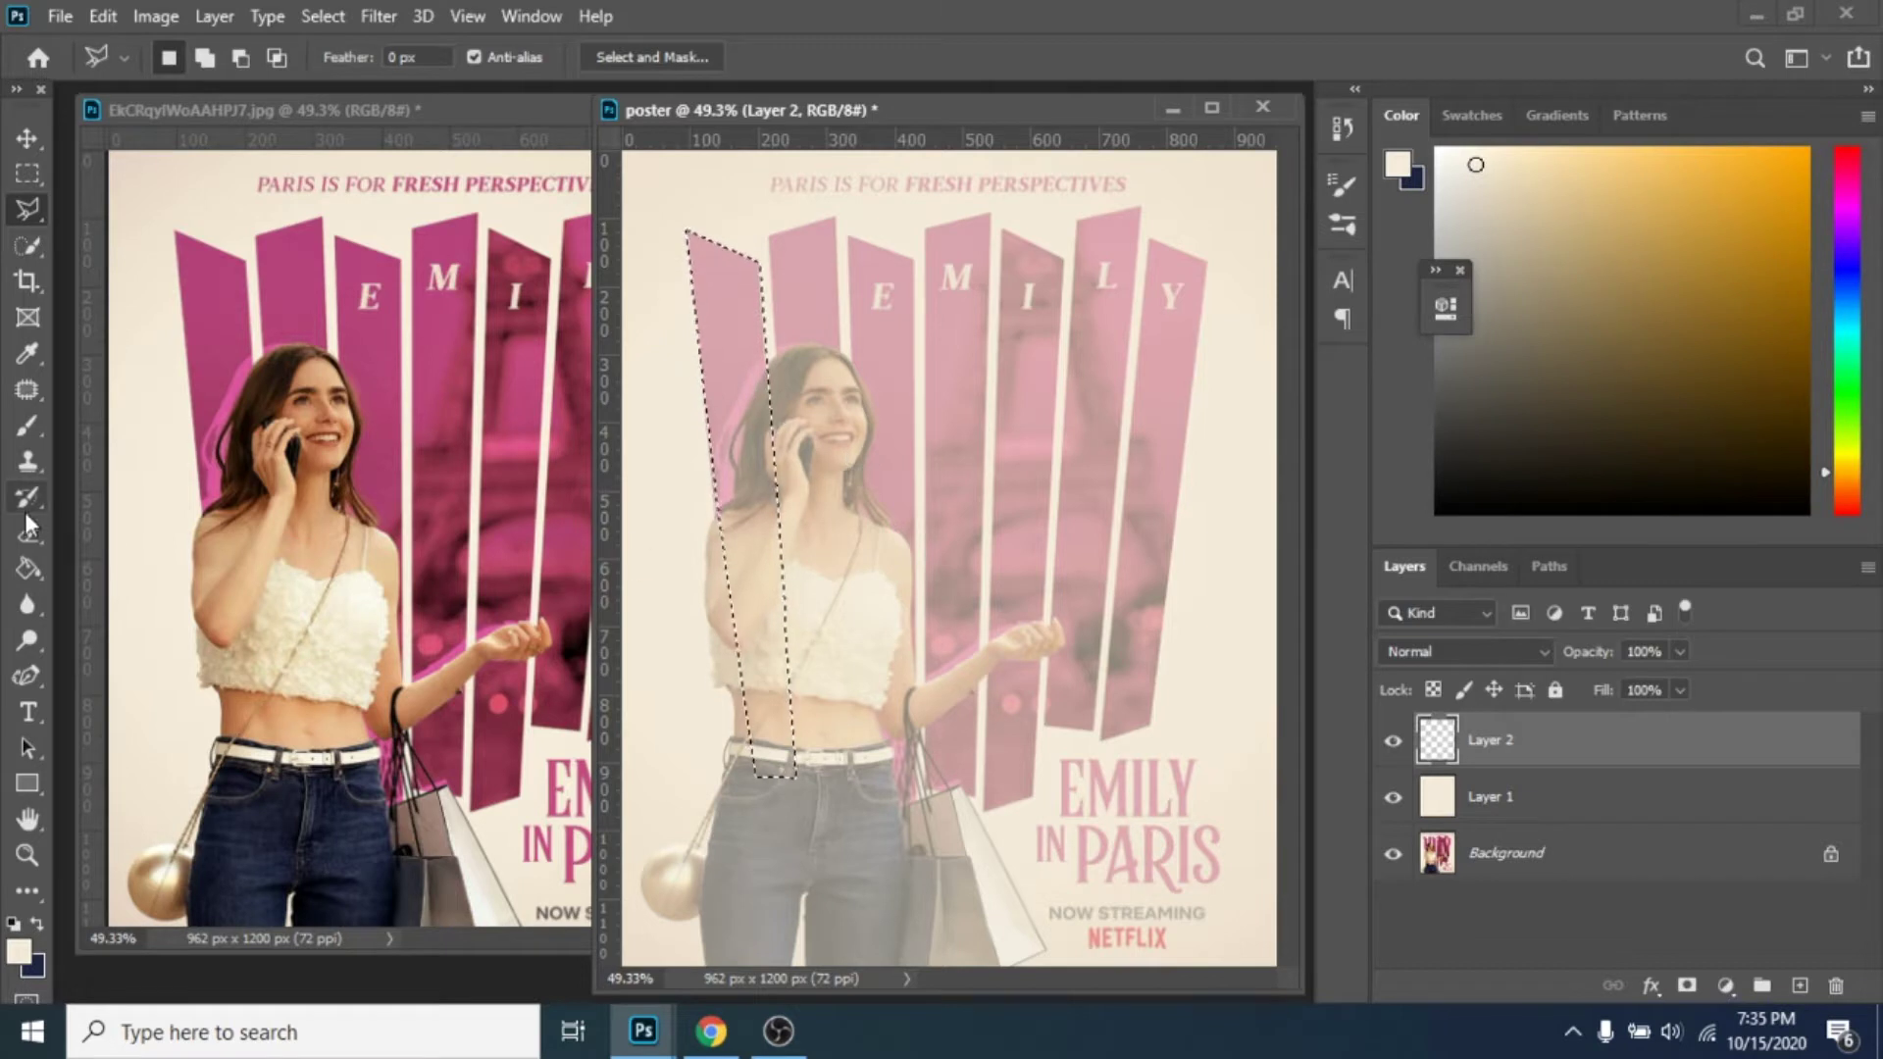
Step: Sample the magenta from the original poster's stripes and fill the first stripe selection with it in the copy
{"action": "left_click", "coordinate": [27, 353]}
{"action": "left_click", "coordinate": [396, 319]}
{"action": "key", "text": "g"}
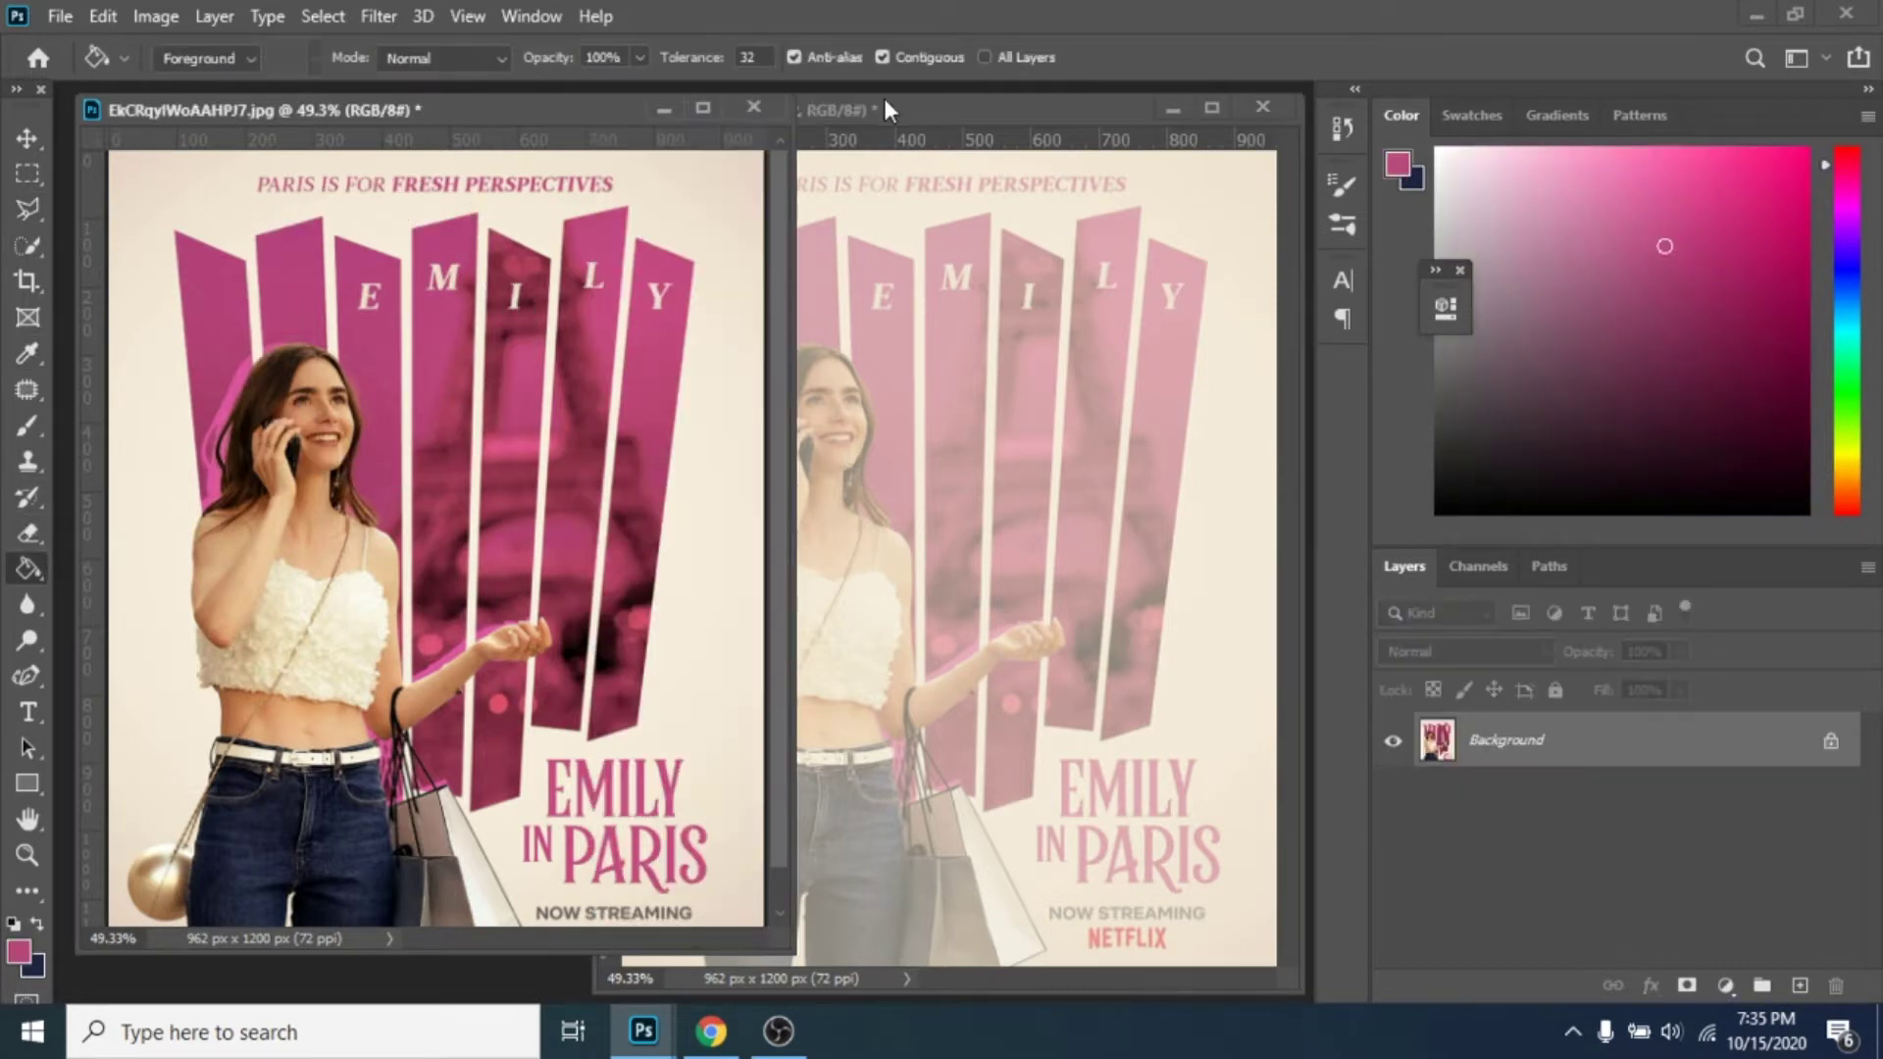
{"action": "left_click", "coordinate": [885, 108]}
{"action": "left_click", "coordinate": [711, 324]}
Step: Outline the second stripe with the Polygonal Lasso, extending it just below the belt, and fill it with magenta
{"action": "key", "text": "l"}
{"action": "left_click", "coordinate": [768, 234]}
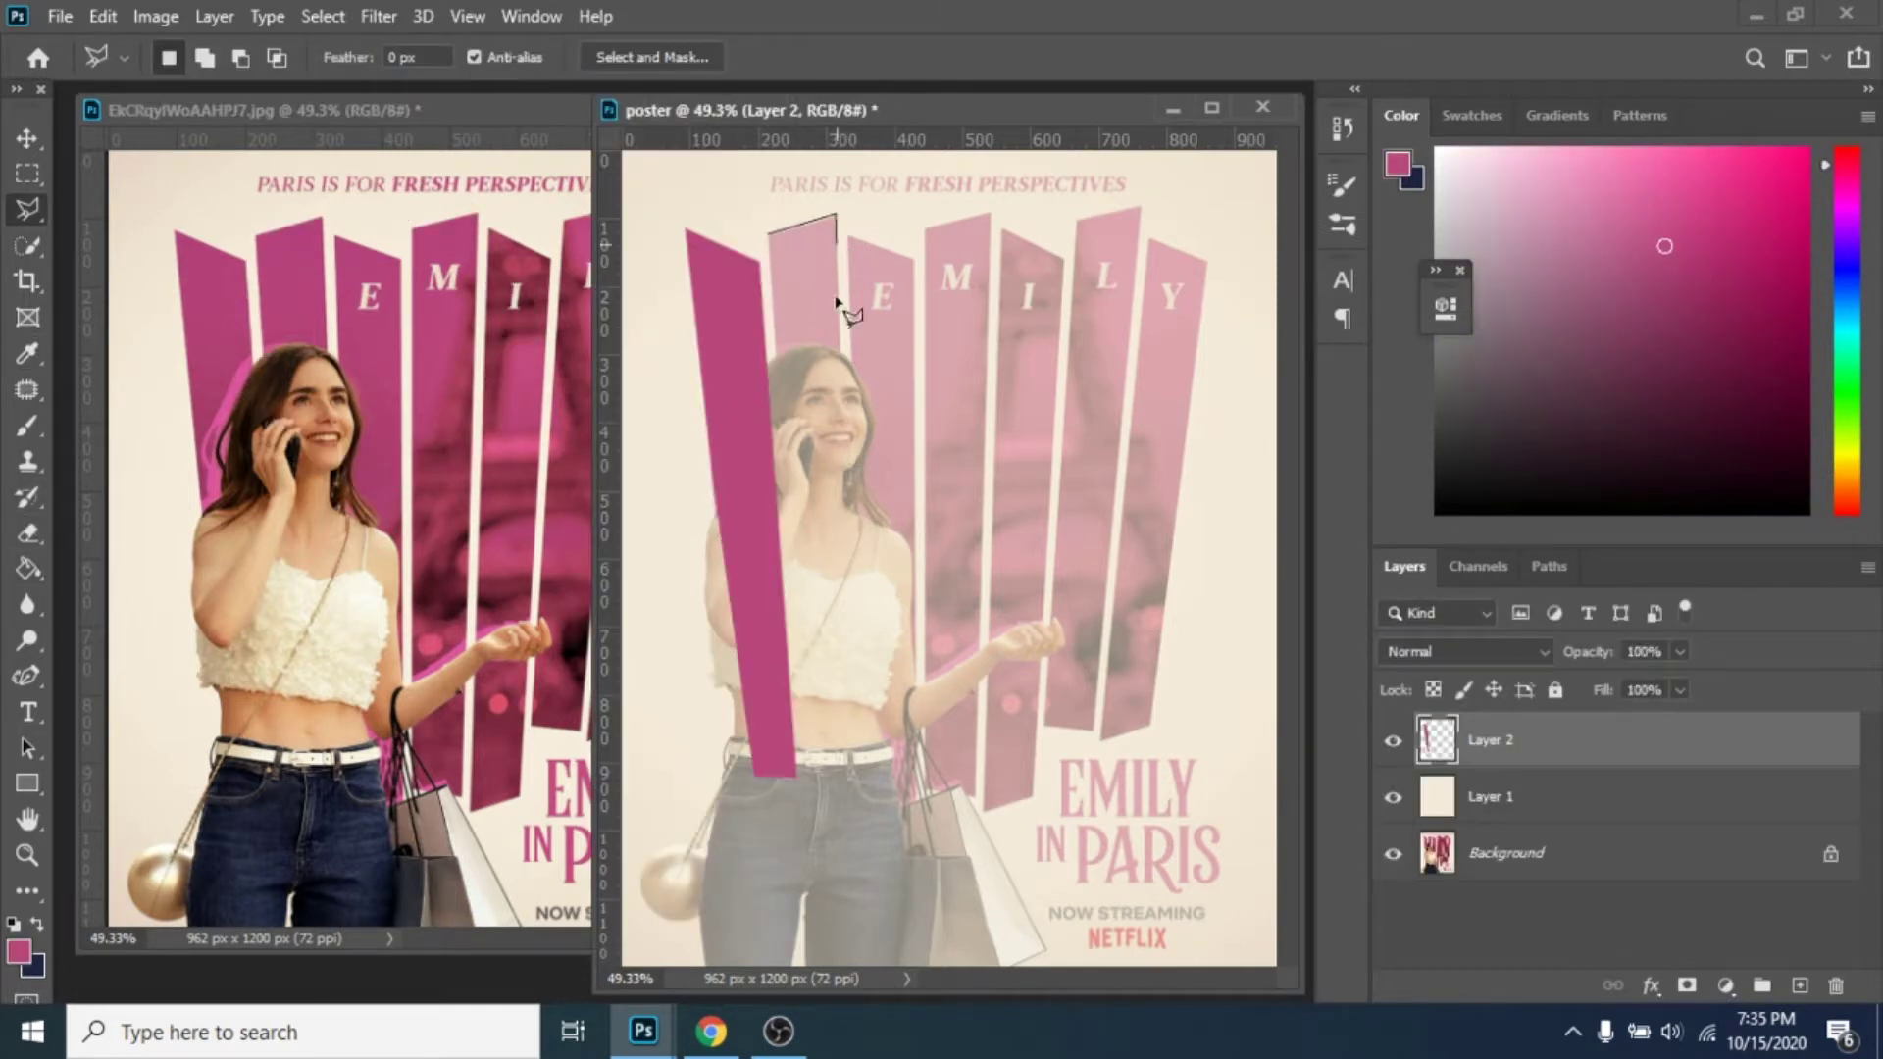
{"action": "left_click", "coordinate": [861, 812]}
{"action": "left_click", "coordinate": [821, 812]}
{"action": "left_click", "coordinate": [771, 235]}
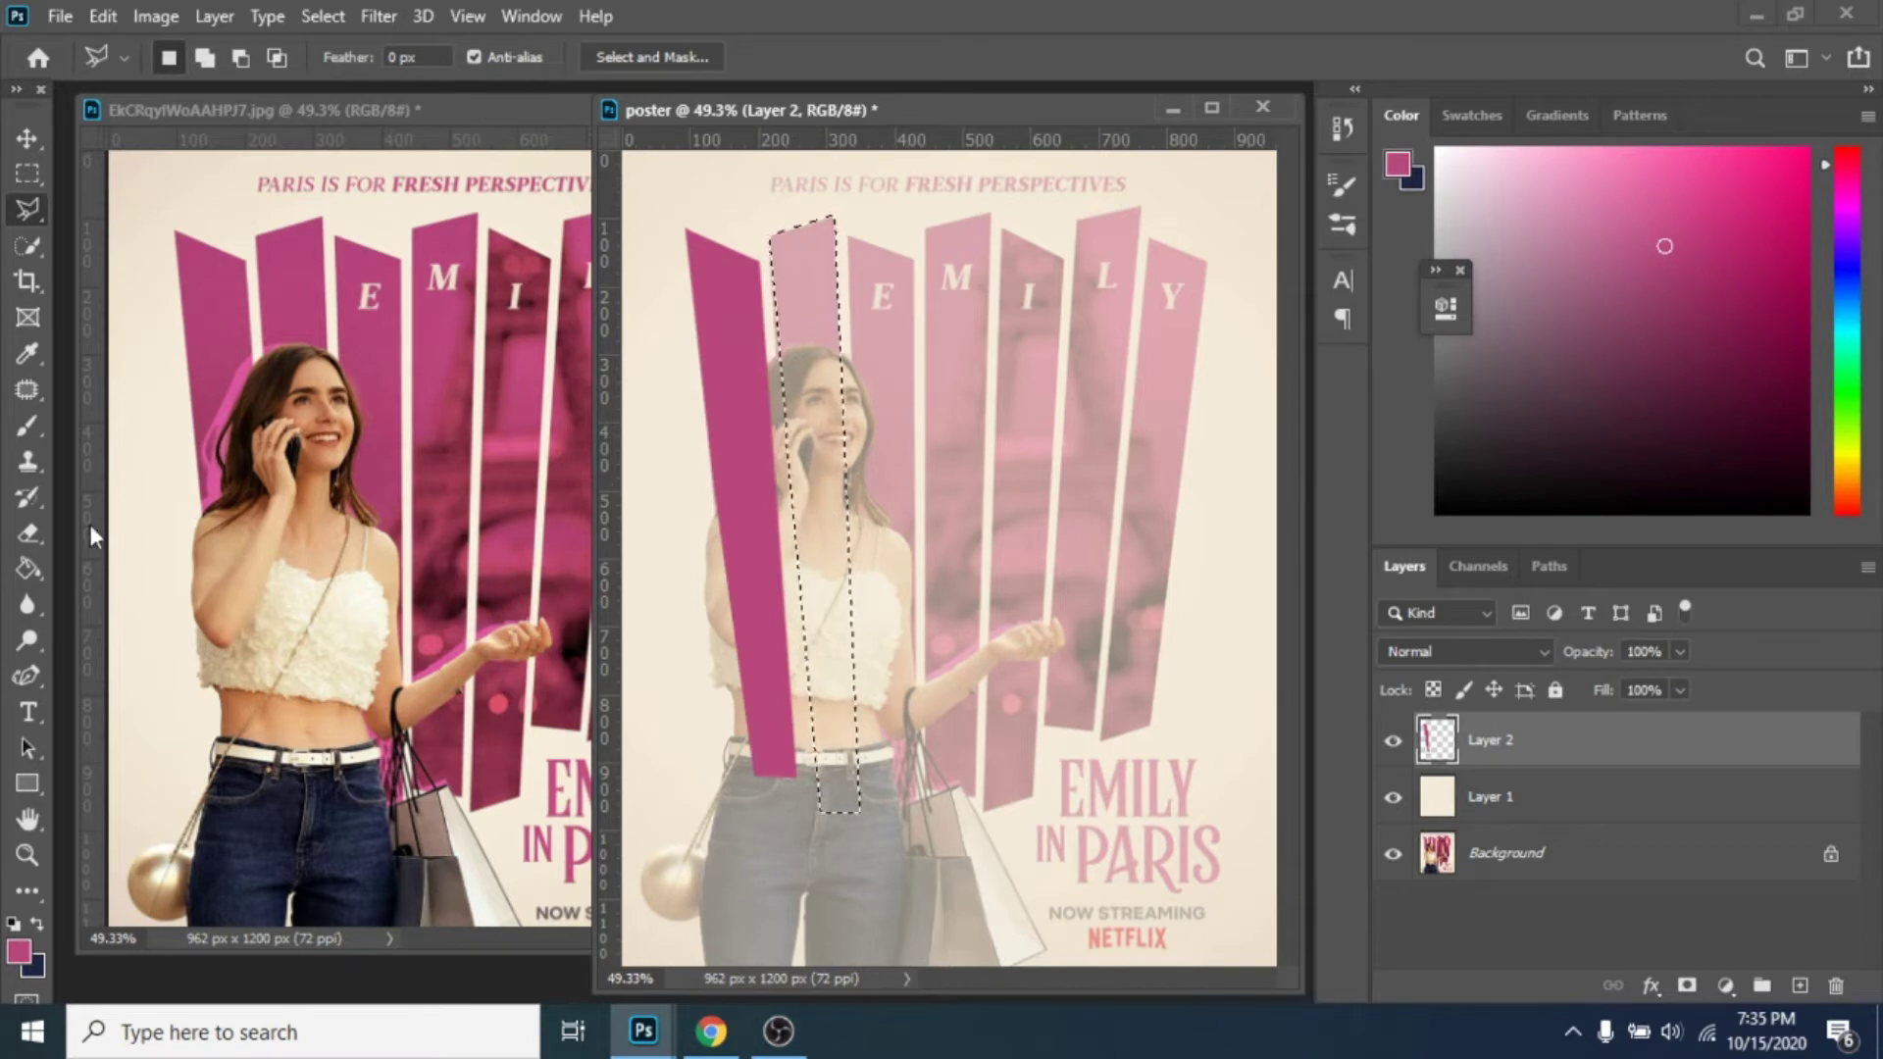
{"action": "left_click", "coordinate": [27, 569]}
{"action": "left_click", "coordinate": [806, 324]}
Step: Outline the third stripe, lettered E, down past the waist, fill it with magenta and deselect
{"action": "left_click", "coordinate": [27, 210]}
{"action": "left_click", "coordinate": [848, 234]}
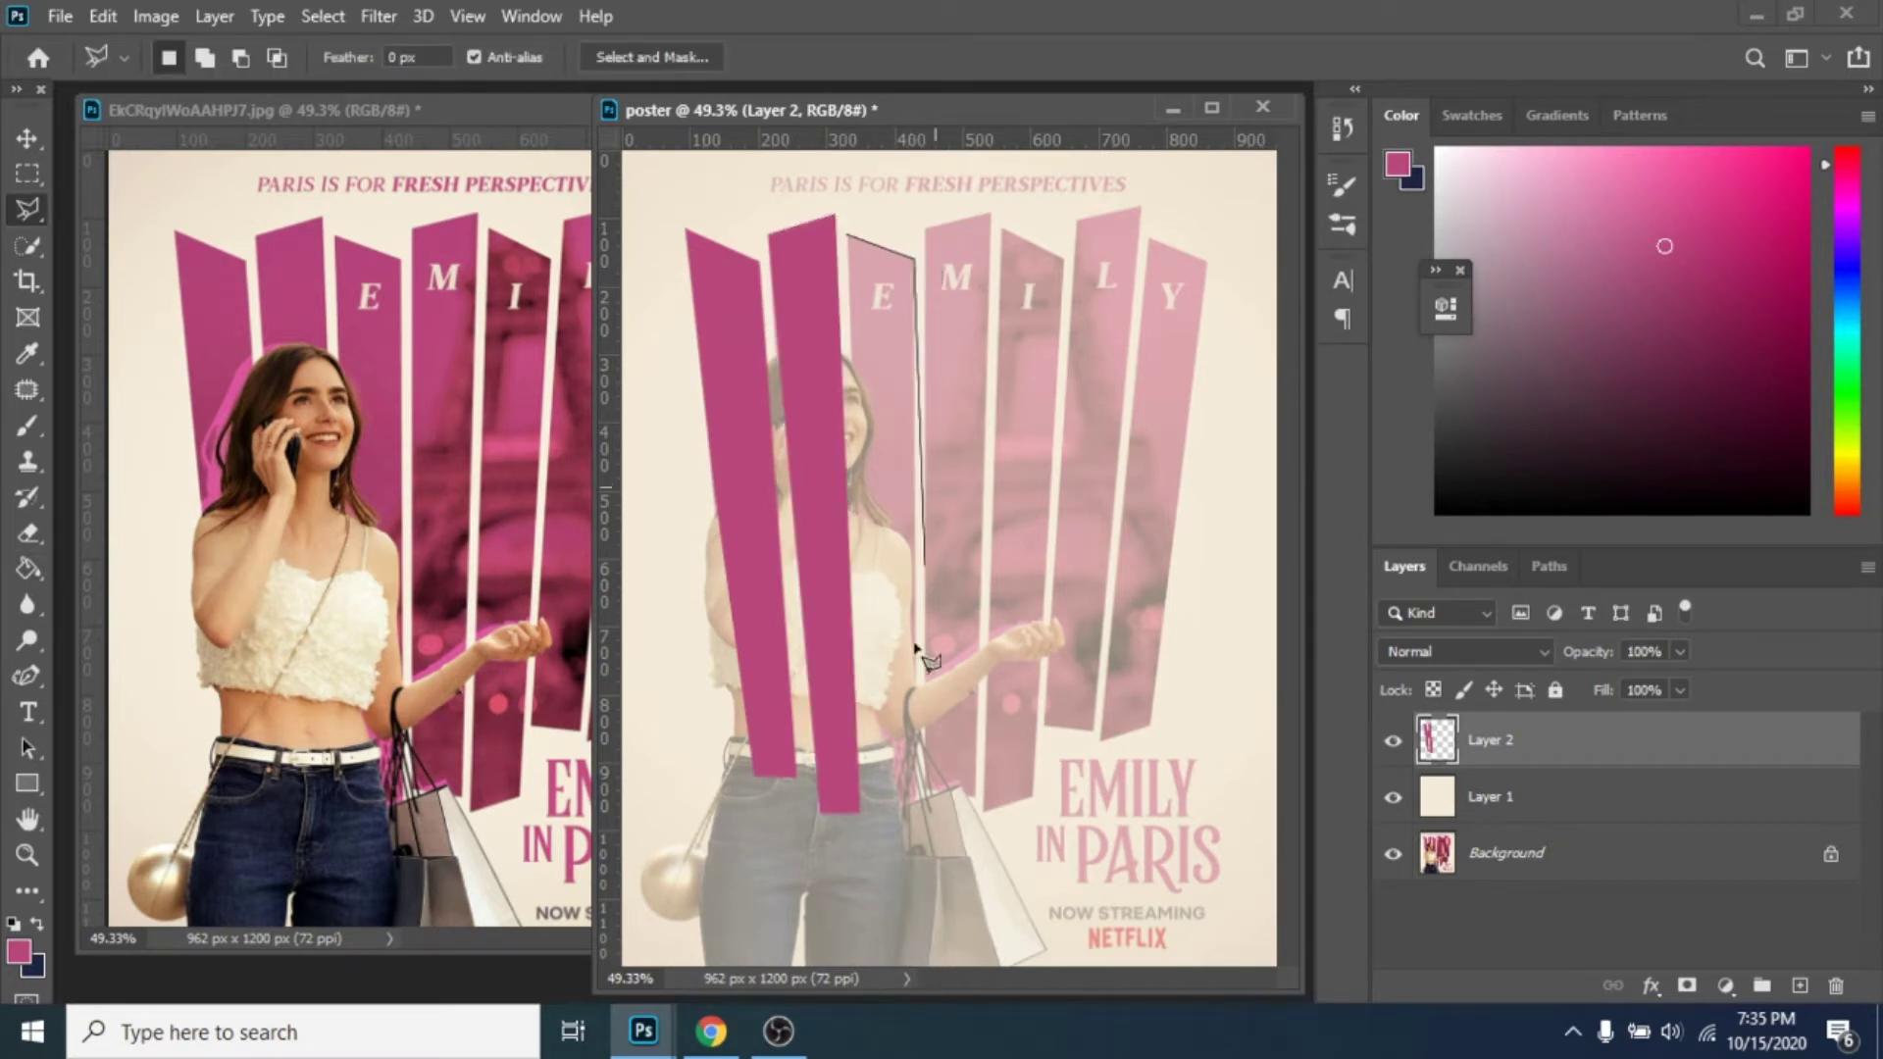
{"action": "left_click", "coordinate": [914, 839]}
{"action": "left_click", "coordinate": [873, 842]}
{"action": "left_click", "coordinate": [846, 235]}
{"action": "key", "text": "g"}
{"action": "key", "text": "alt+BackSpace"}
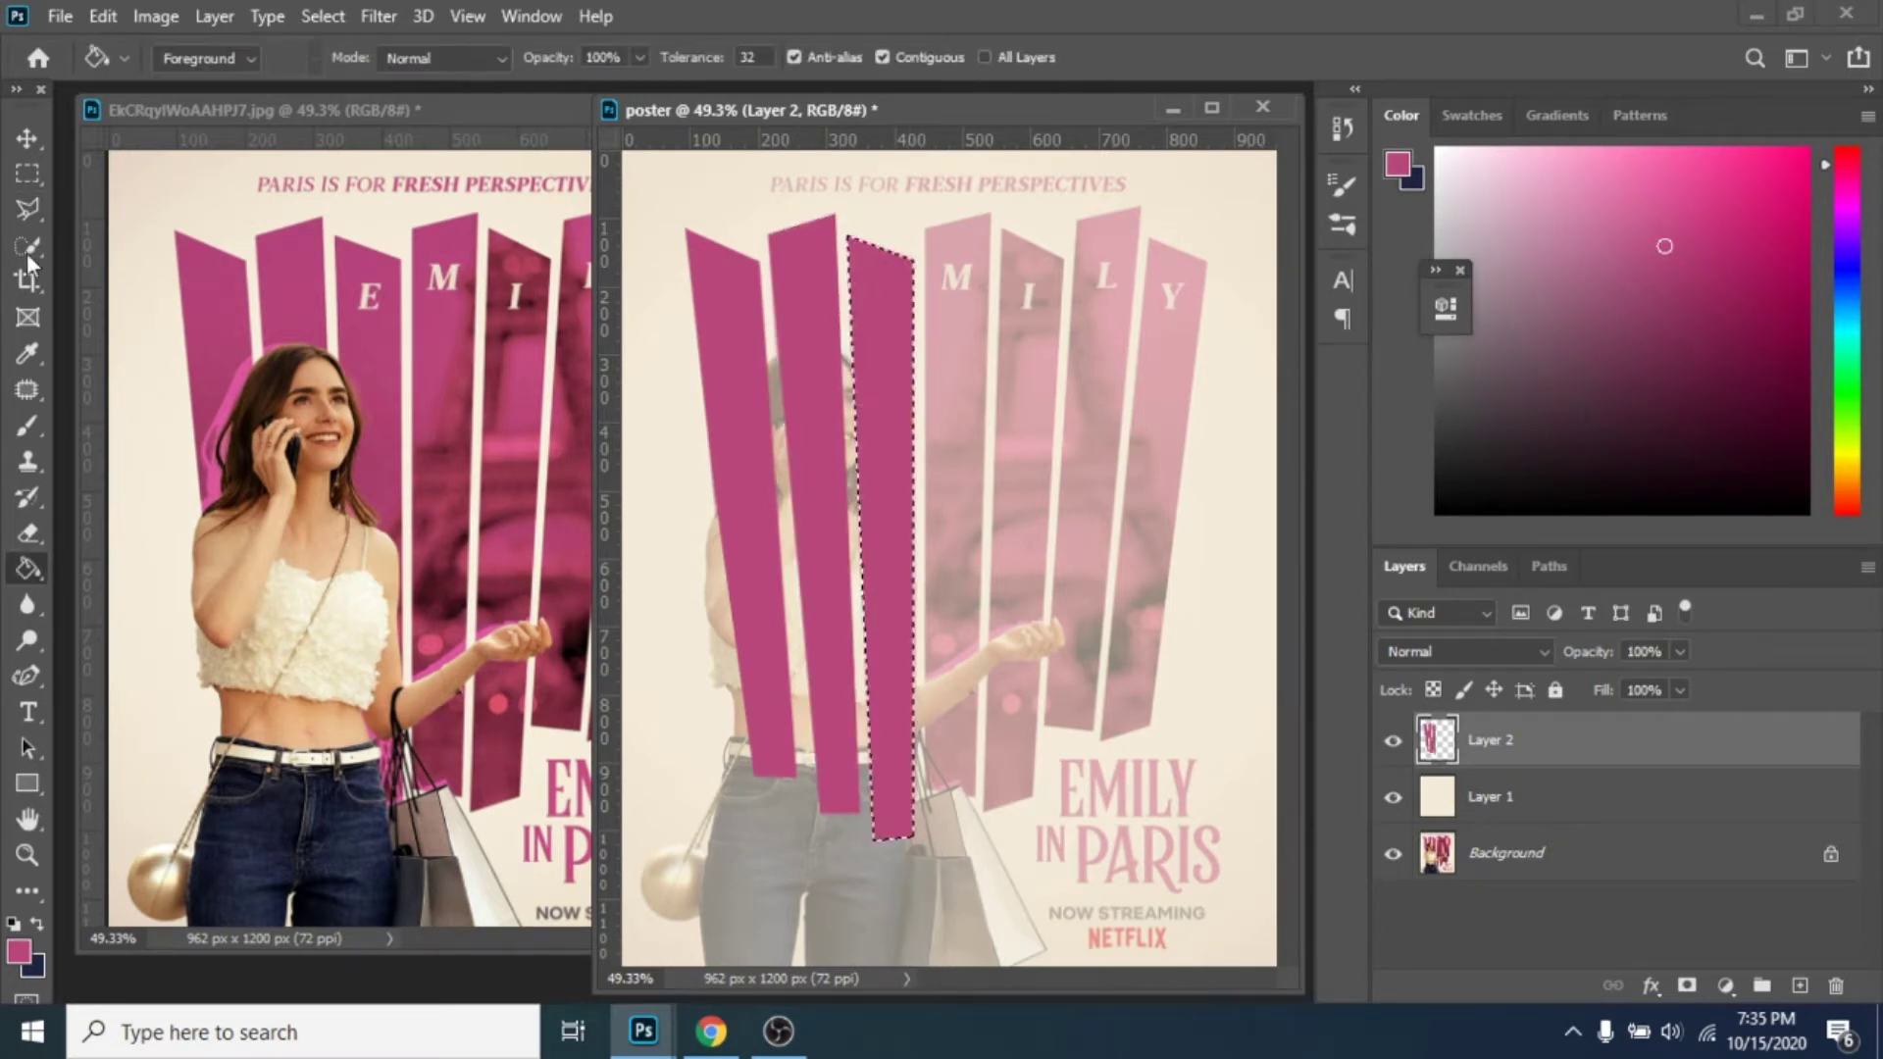
{"action": "key", "text": "l"}
{"action": "key", "text": "ctrl+d"}
Step: Trace the fourth stripe, lettered M, with the Polygonal Lasso, fill it with magenta and clear the selection
{"action": "left_click", "coordinate": [926, 229]}
{"action": "left_click", "coordinate": [991, 213]}
{"action": "left_click", "coordinate": [974, 804]}
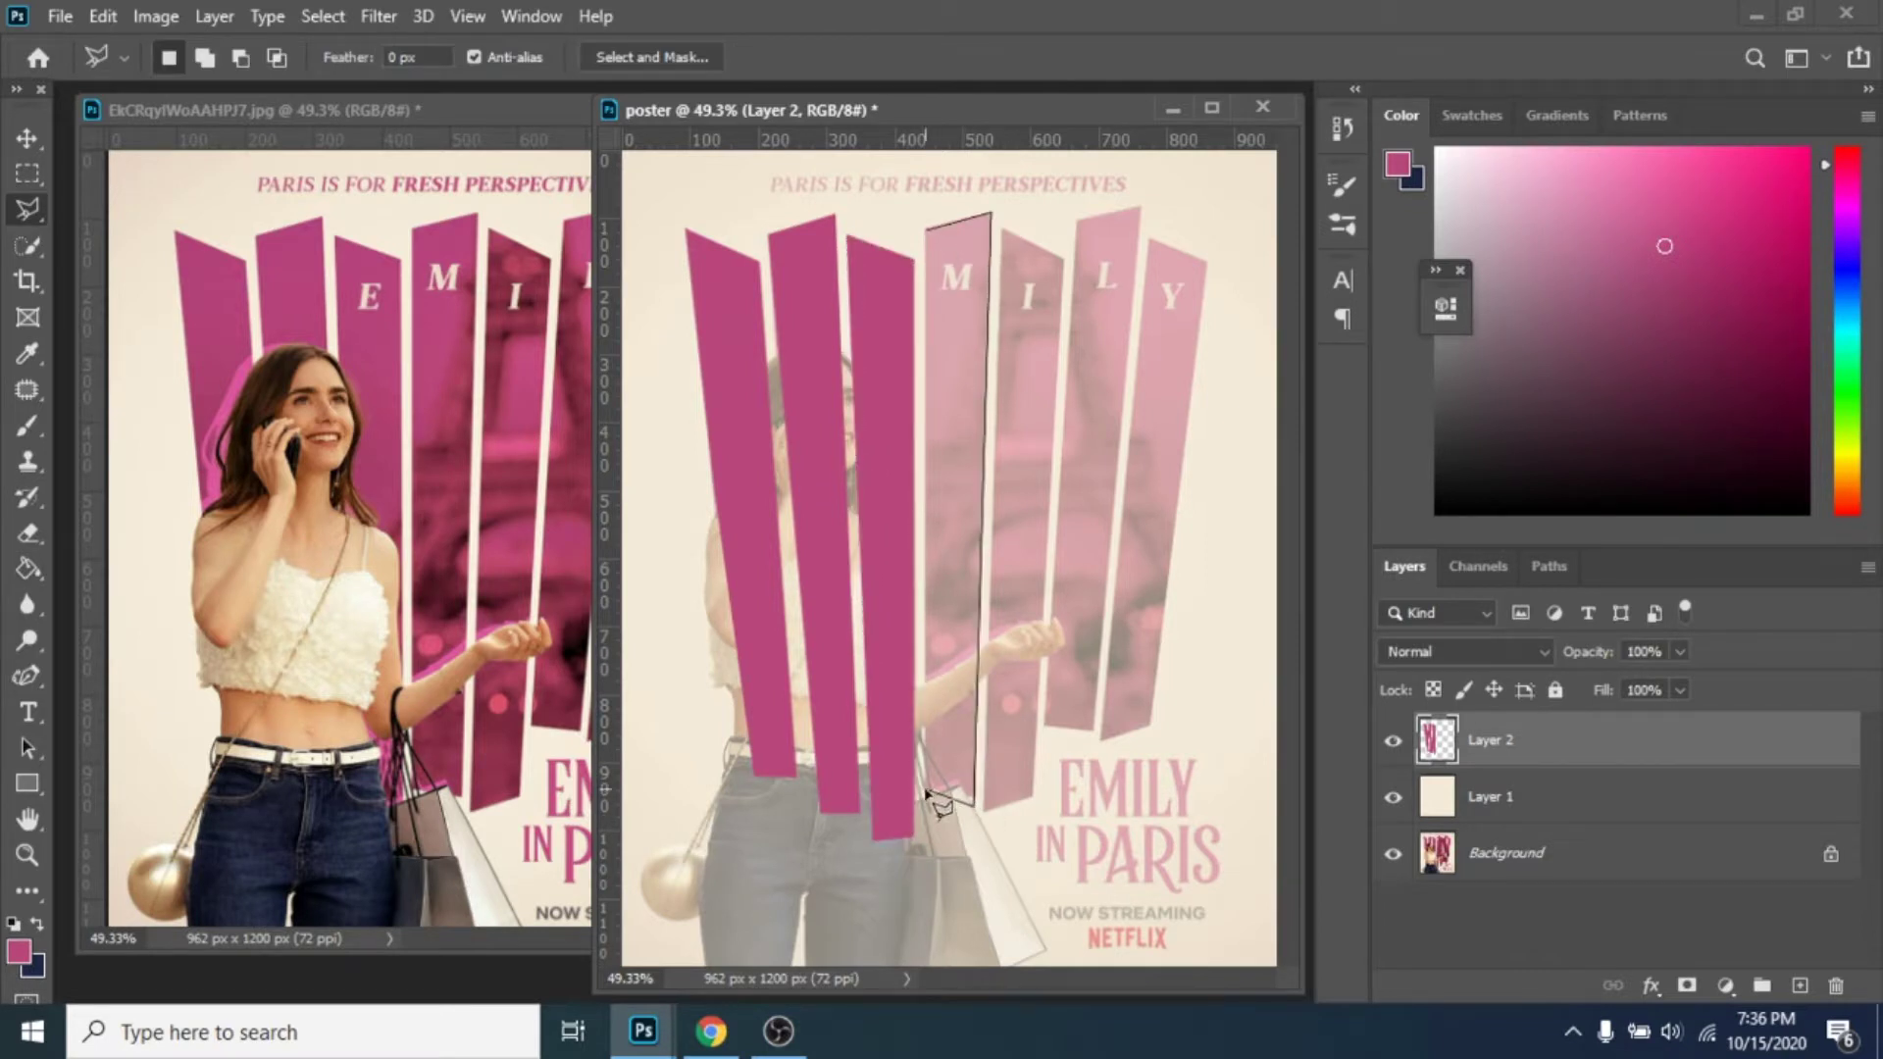
{"action": "left_click", "coordinate": [927, 790]}
{"action": "left_click", "coordinate": [926, 228]}
{"action": "key", "text": "g"}
{"action": "key", "text": "alt+BackSpace"}
{"action": "key", "text": "l"}
{"action": "key", "text": "ctrl+d"}
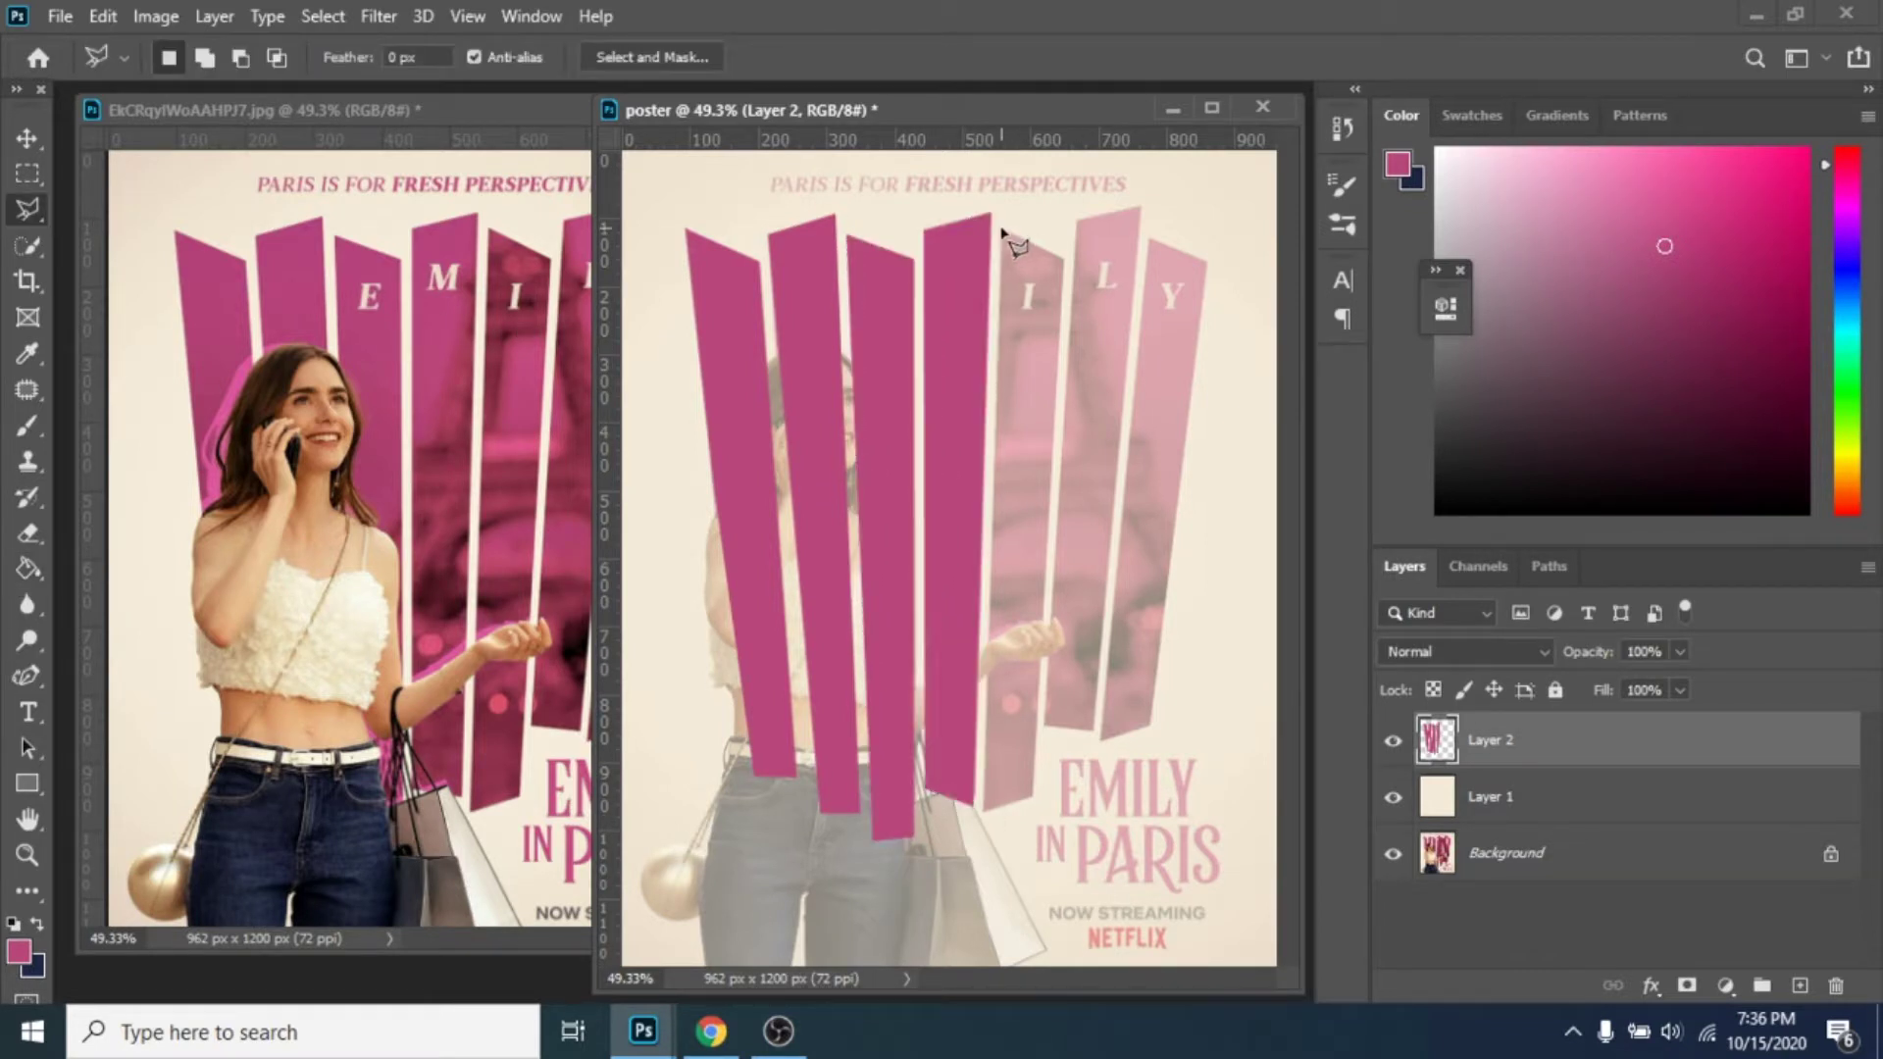
Step: Trace the fifth stripe, lettered I, fill it with magenta and clear the selection
{"action": "left_click", "coordinate": [1063, 261]}
{"action": "left_click", "coordinate": [983, 812]}
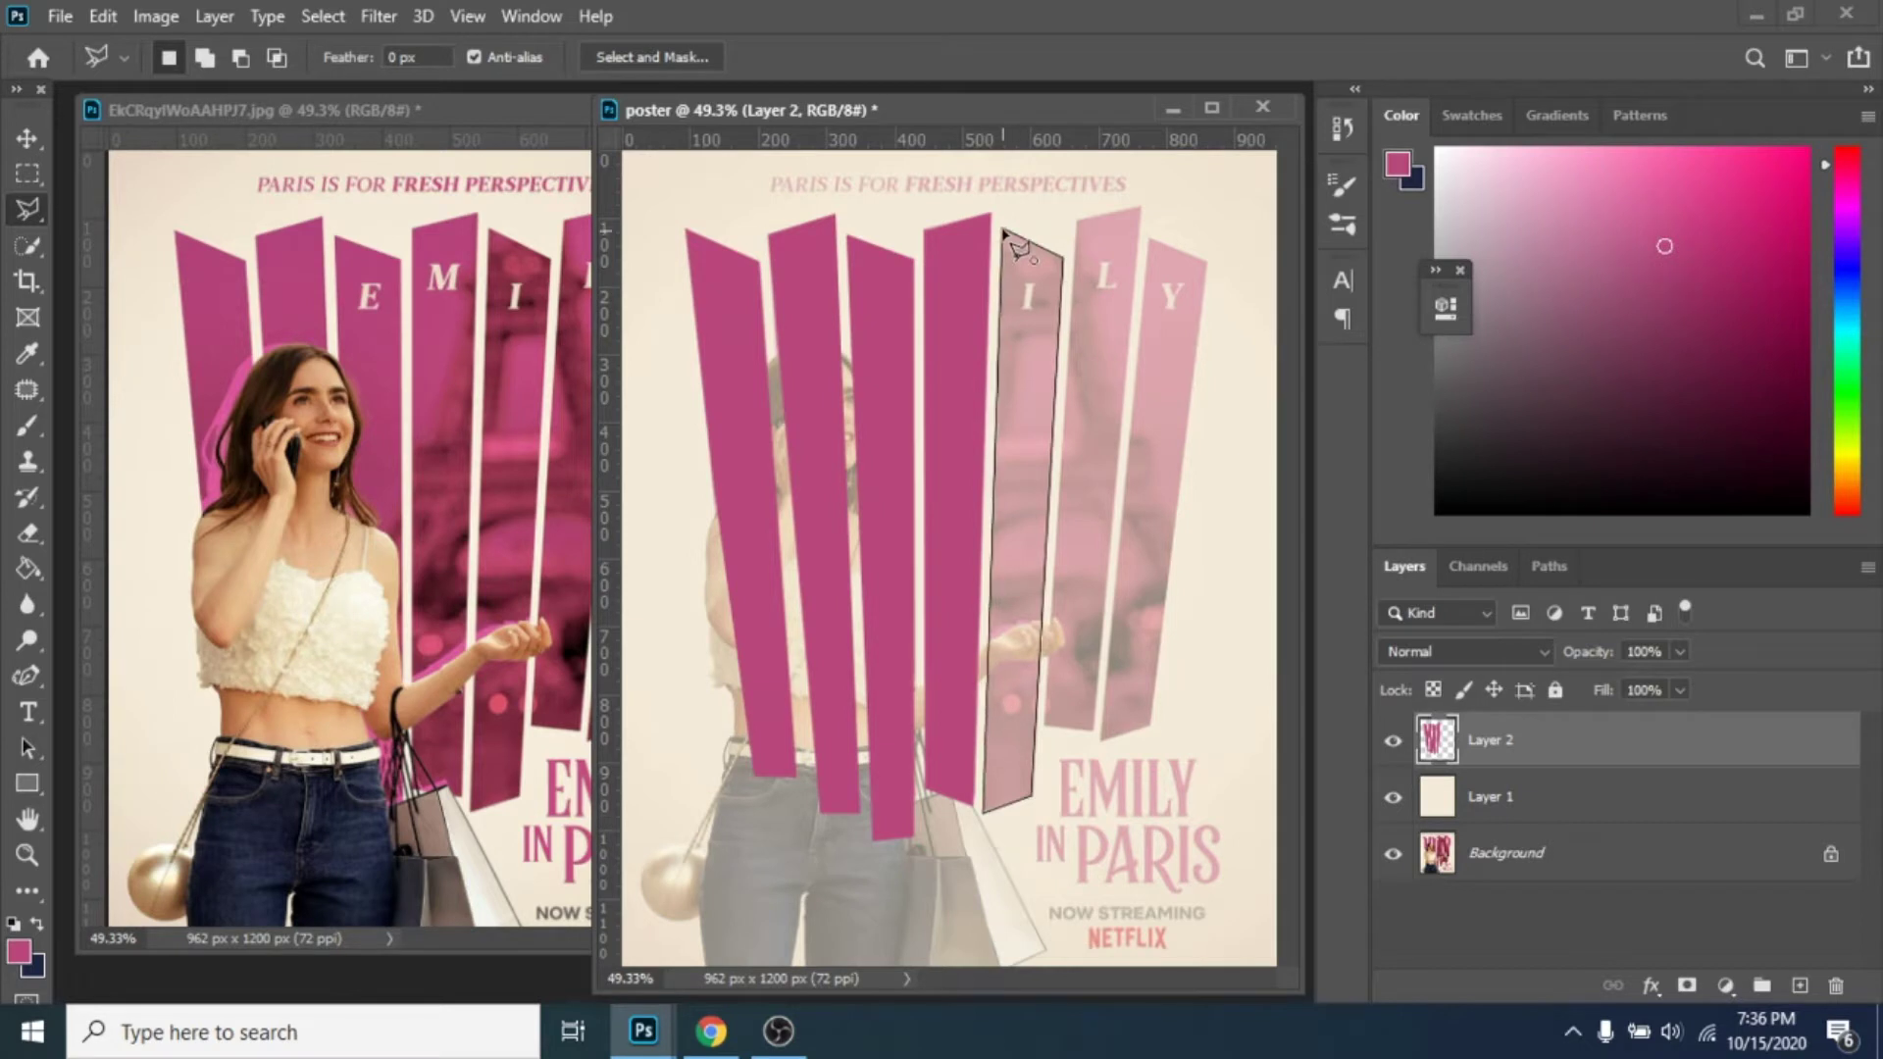
{"action": "left_click", "coordinate": [1000, 228]}
{"action": "key", "text": "g"}
{"action": "key", "text": "alt+BackSpace"}
{"action": "key", "text": "l"}
{"action": "key", "text": "ctrl+d"}
Step: Trace the sixth stripe, lettered L, with the Polygonal Lasso and fill it with magenta
{"action": "left_click", "coordinate": [1079, 220]}
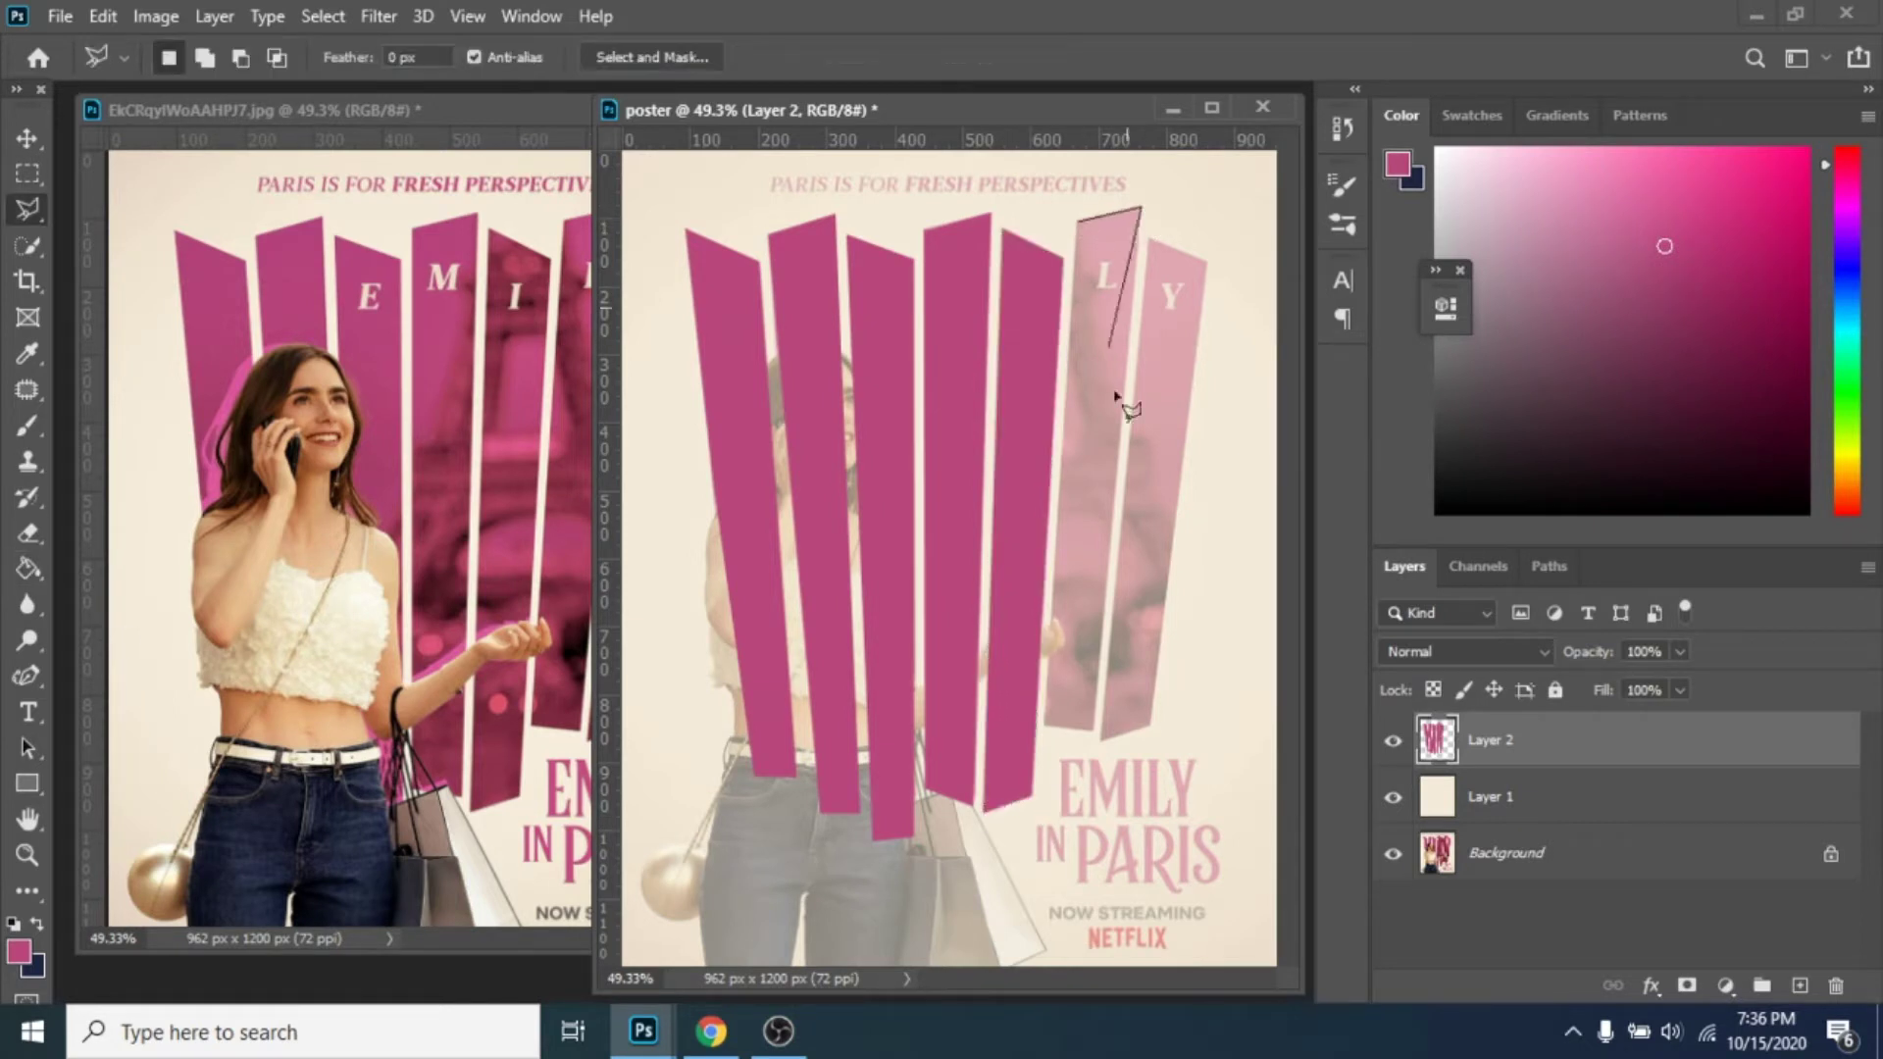
{"action": "left_click", "coordinate": [1099, 730]}
{"action": "left_click", "coordinate": [1045, 727]}
{"action": "left_click", "coordinate": [1079, 220]}
{"action": "key", "text": "g"}
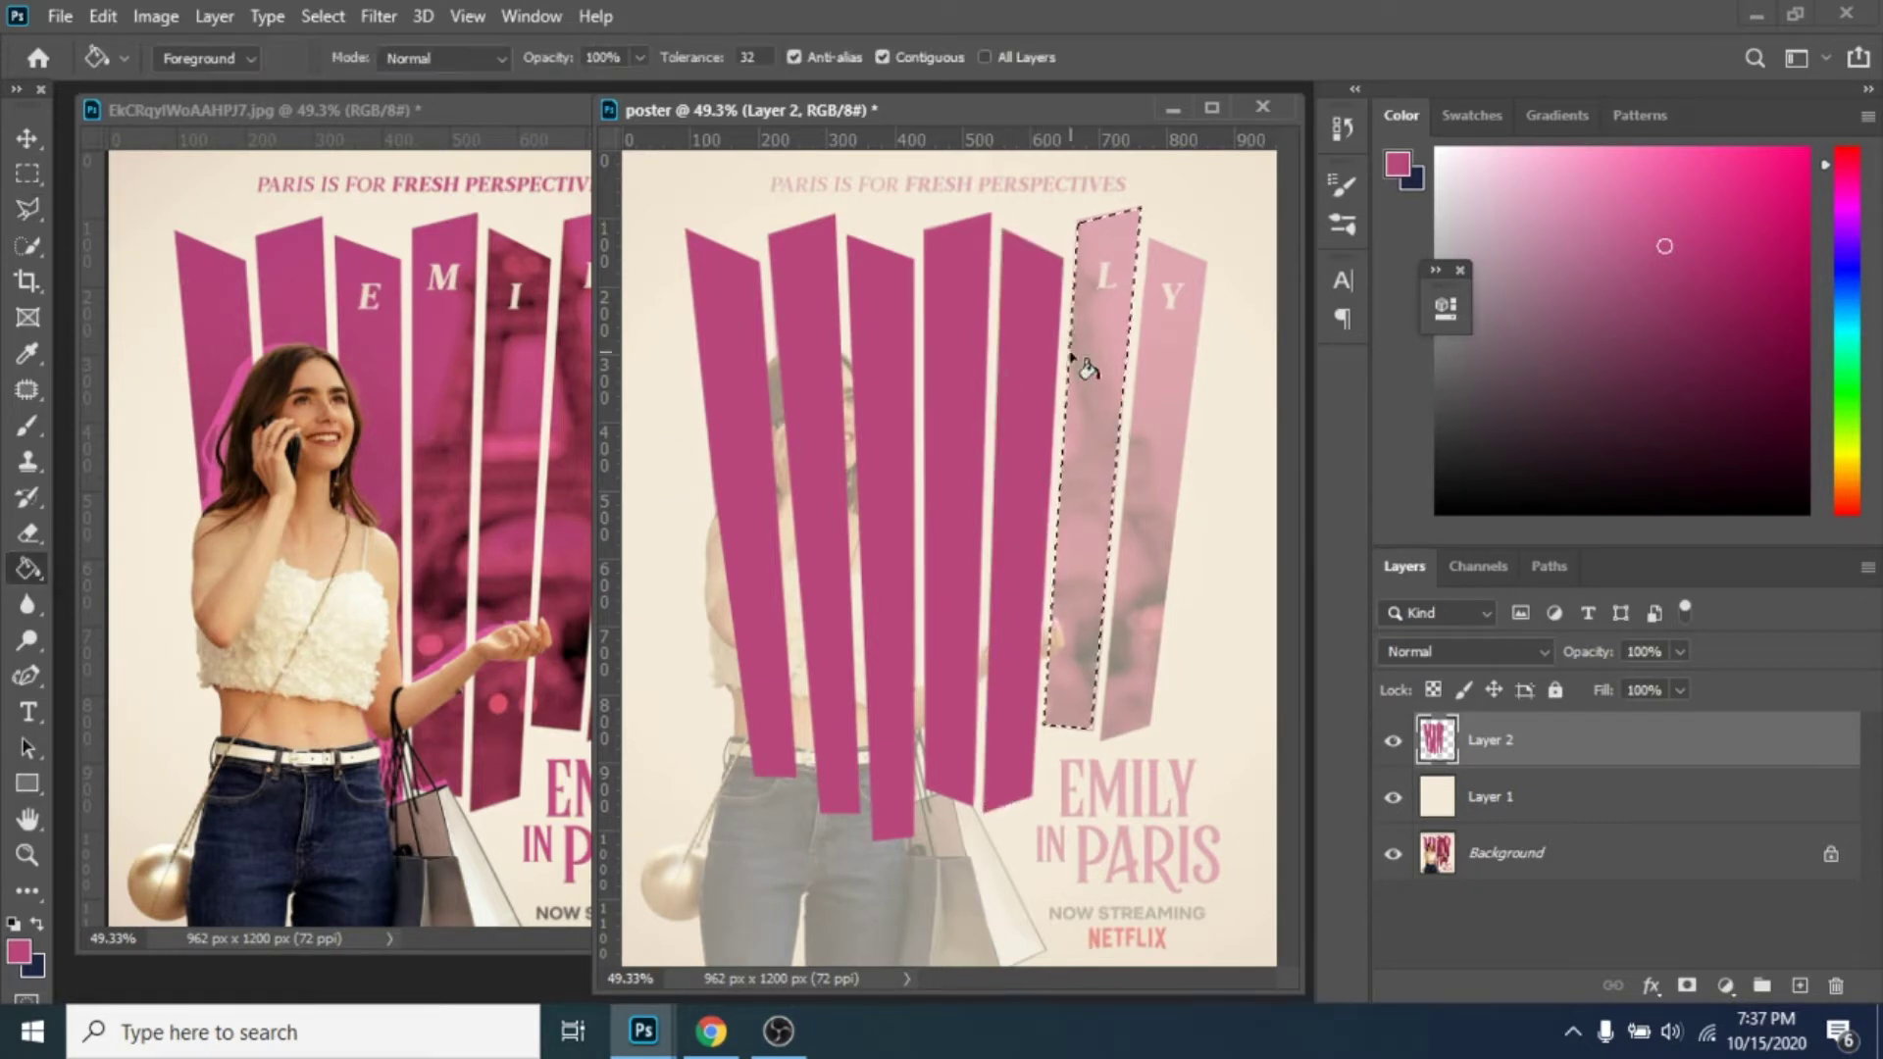
{"action": "left_click", "coordinate": [1073, 359]}
Step: Trace the last stripe, lettered Y, fill it with magenta and deselect
{"action": "left_click", "coordinate": [37, 209]}
{"action": "left_click", "coordinate": [1149, 239]}
{"action": "left_click", "coordinate": [1207, 261]}
{"action": "left_click", "coordinate": [1151, 726]}
{"action": "left_click", "coordinate": [1100, 742]}
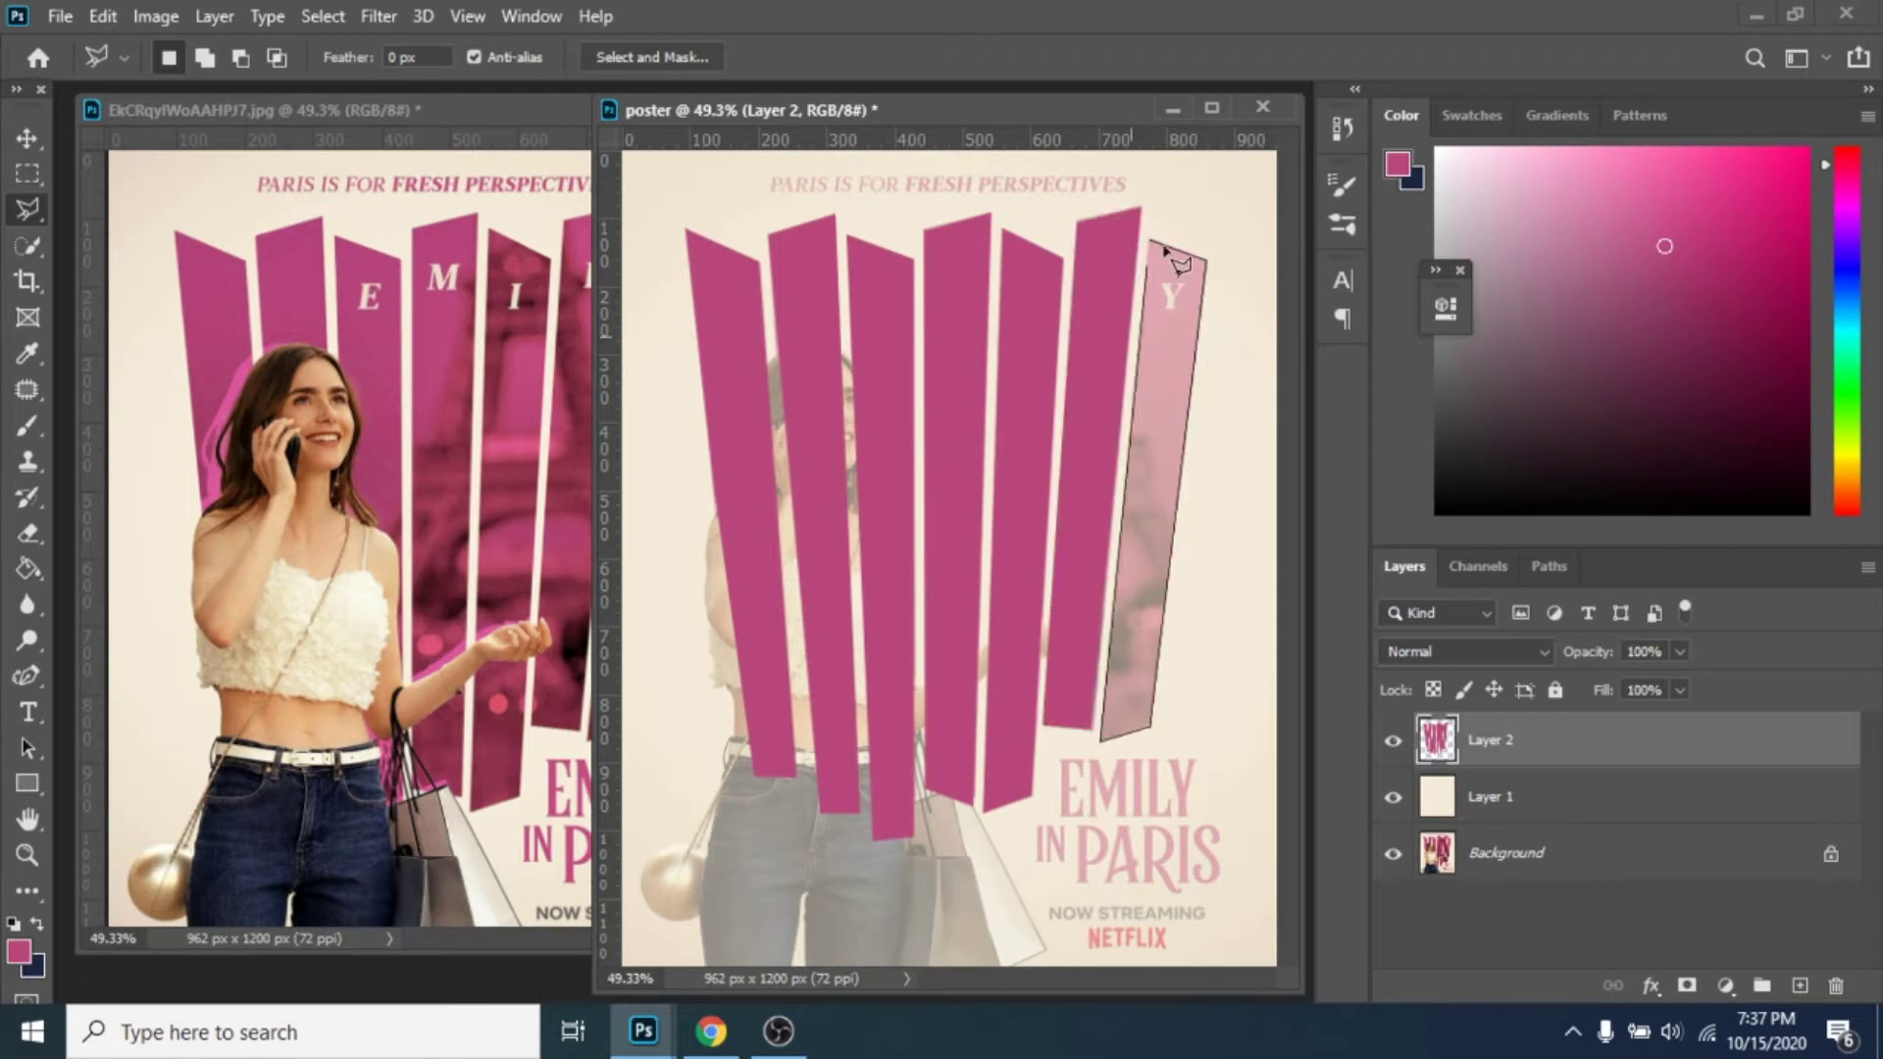
{"action": "left_click", "coordinate": [1164, 250]}
{"action": "key", "text": "m"}
{"action": "key", "text": "alt+BackSpace"}
{"action": "key", "text": "ctrl+d"}
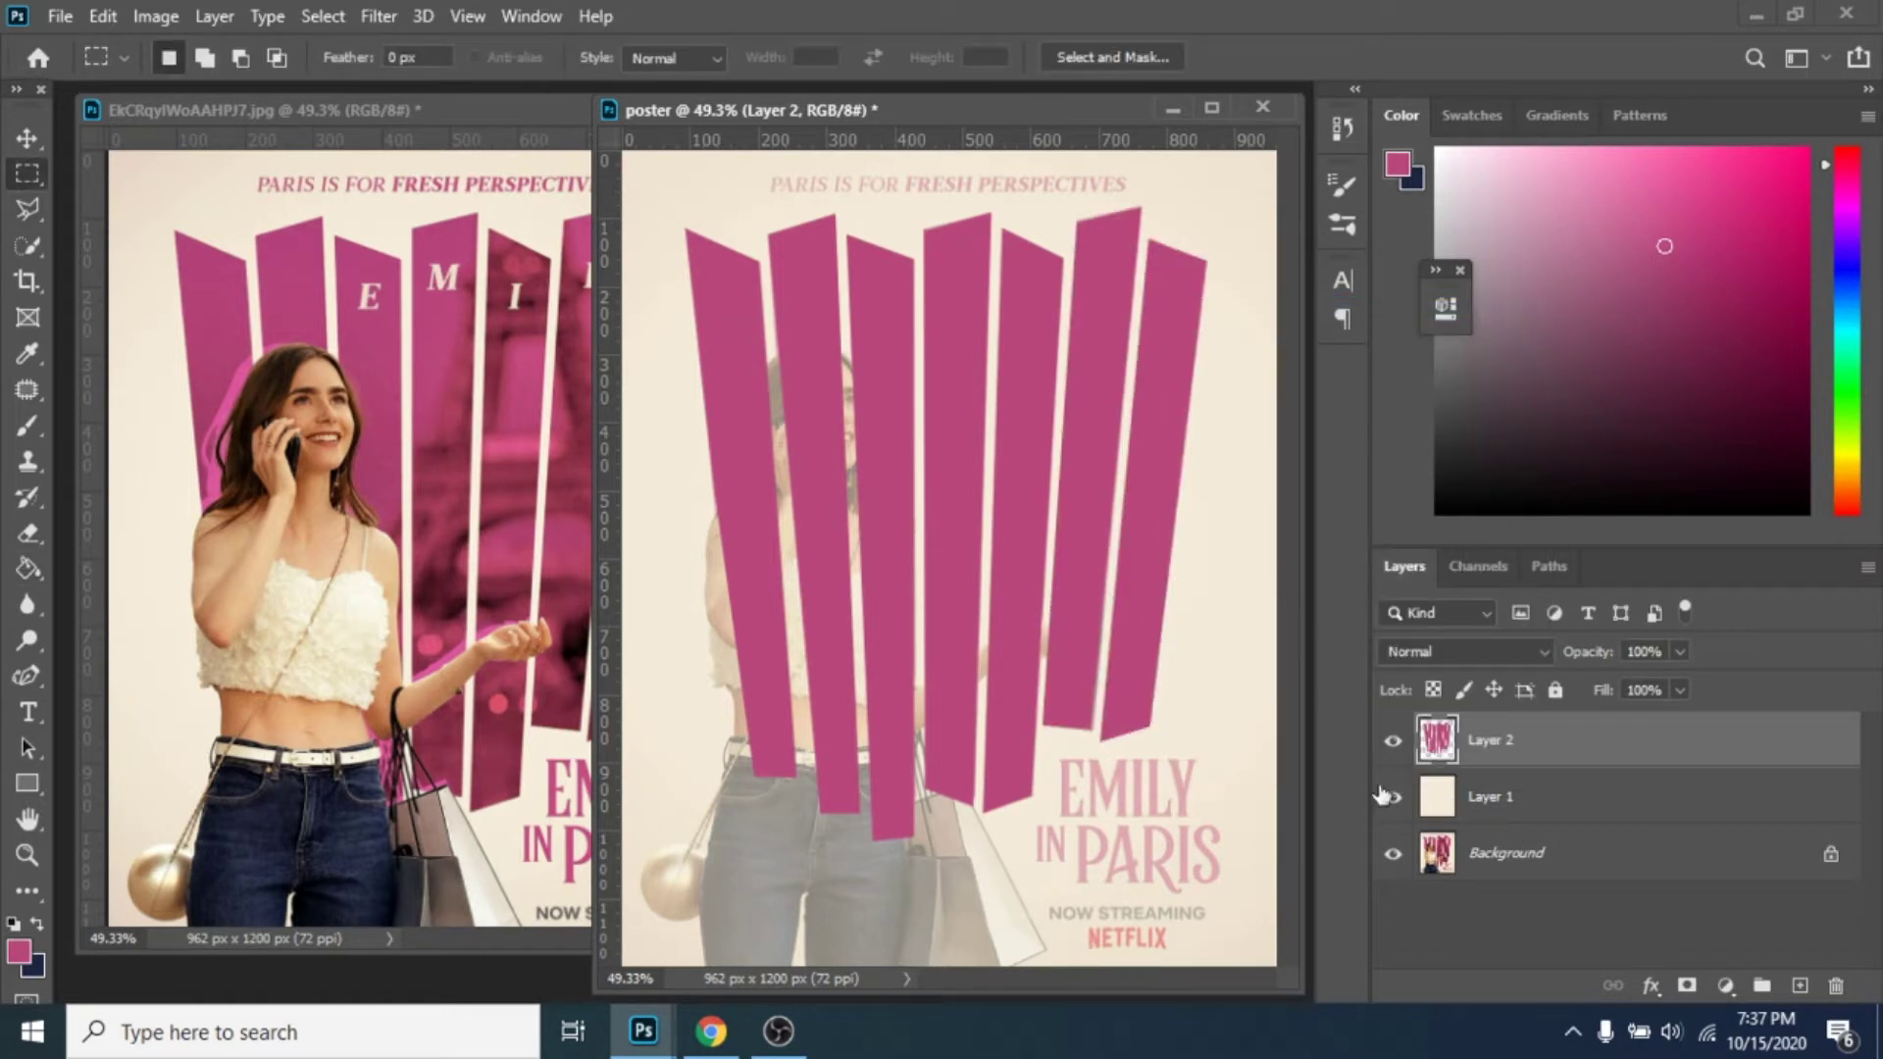
Step: Restore the cream Layer 1 to 100% opacity so it hides the original artwork
{"action": "left_click", "coordinate": [1410, 810]}
{"action": "key", "text": "5"}
{"action": "key", "text": "8"}
{"action": "left_click", "coordinate": [1679, 652]}
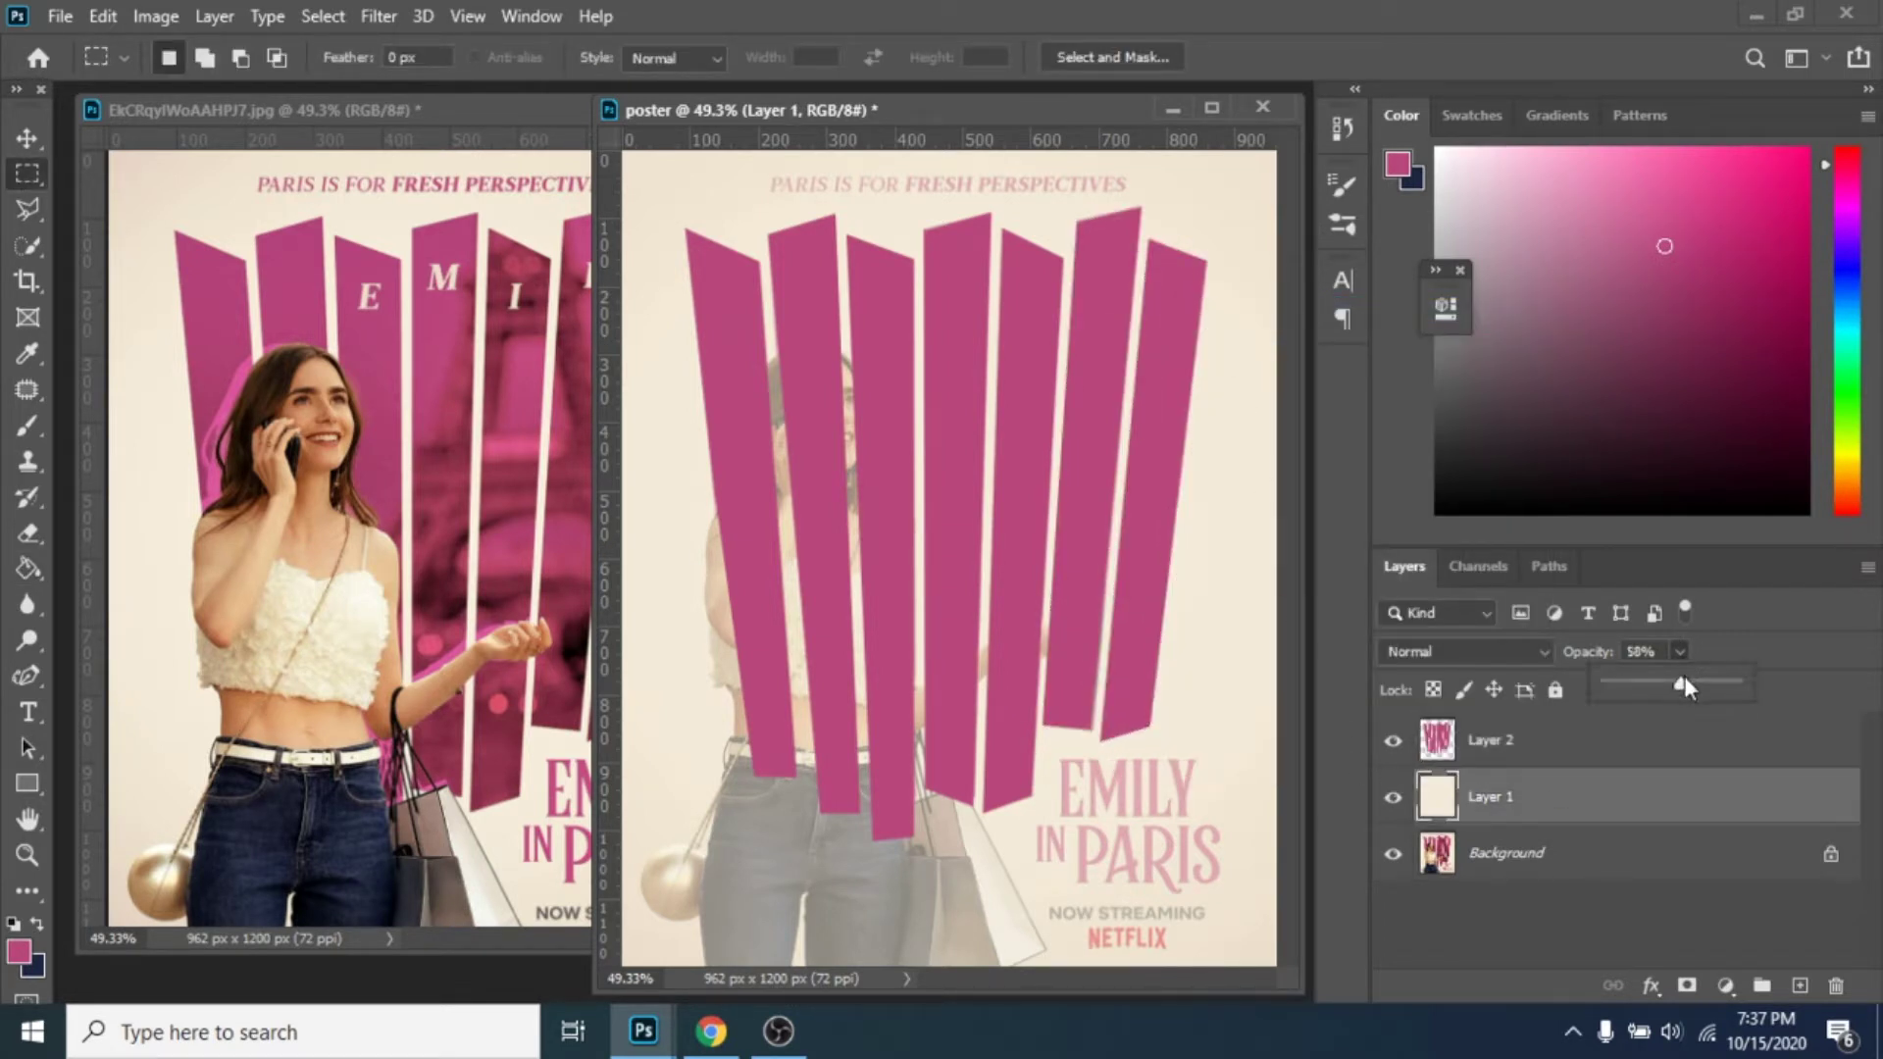
{"action": "left_click_drag", "start_coordinate": [1679, 683], "coordinate": [1736, 684]}
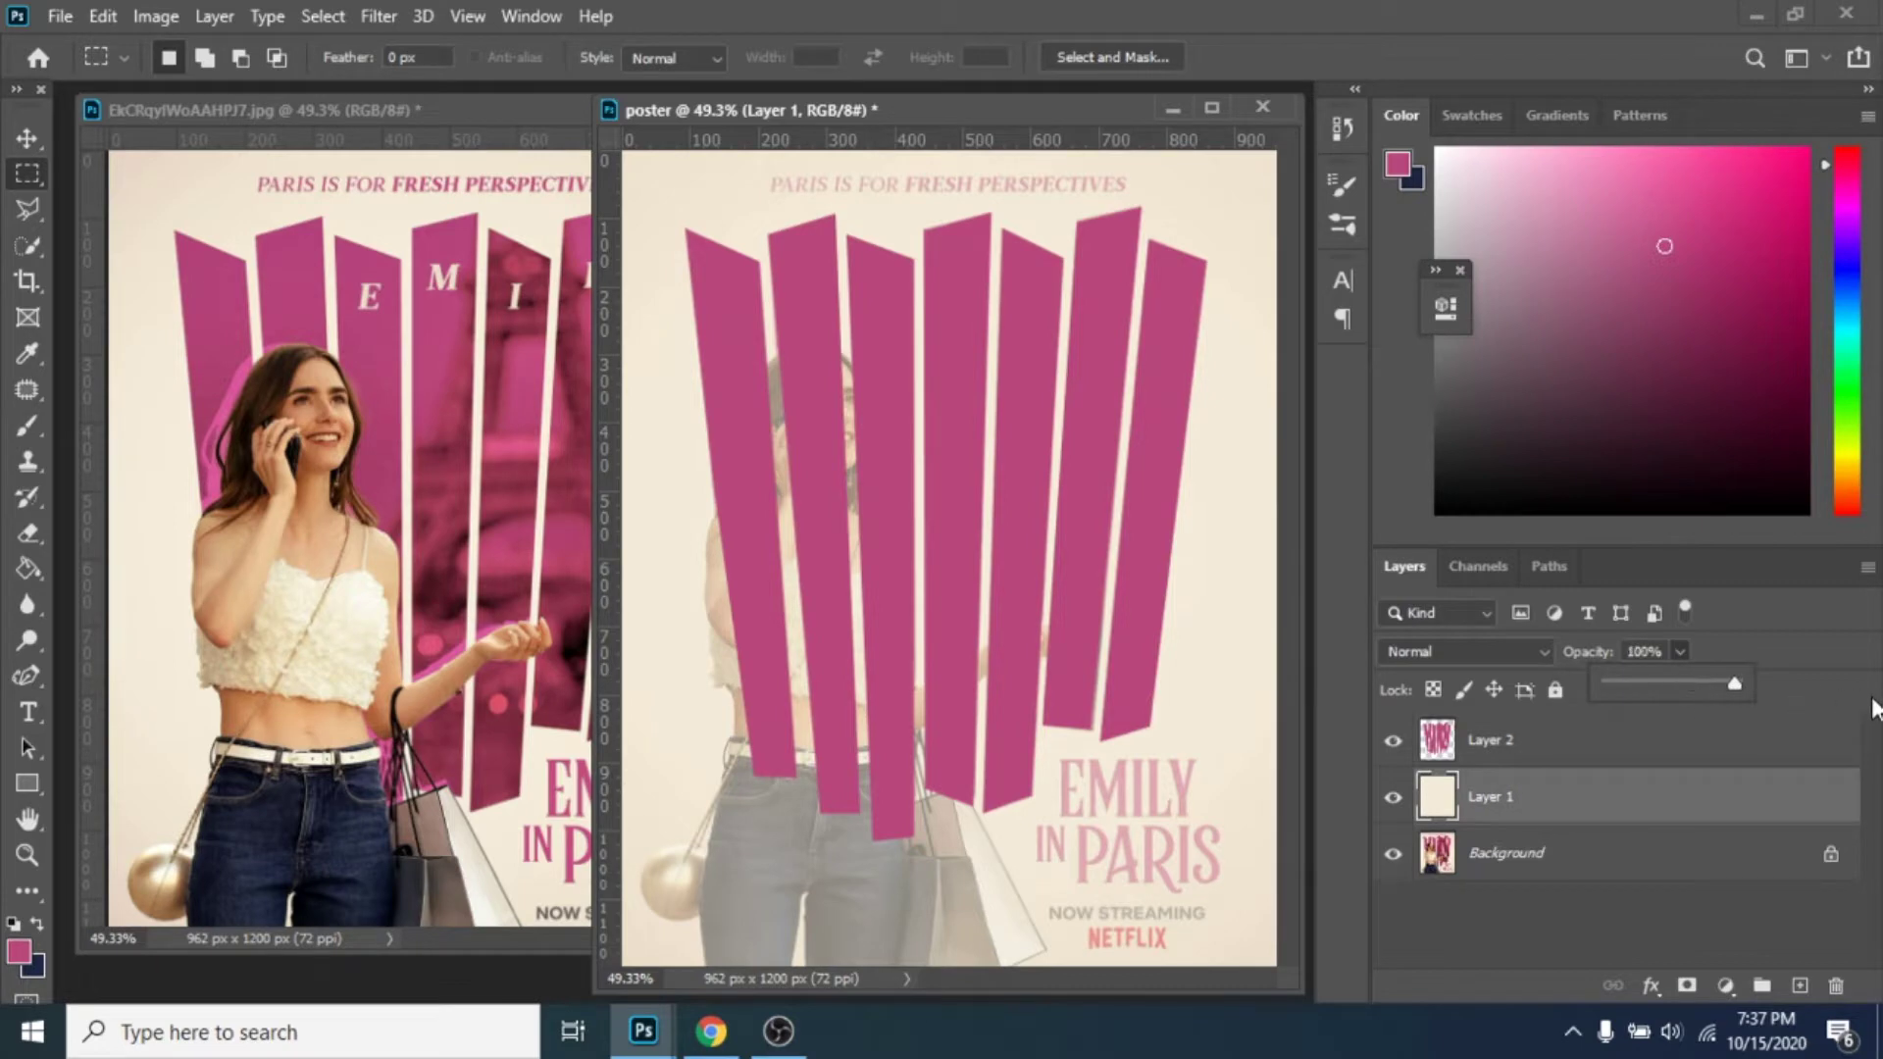
Step: Apply the Add Noise filter to the cream layer with an amount of 2.49% and Uniform distribution
{"action": "left_click", "coordinate": [379, 16]}
{"action": "mouse_move", "coordinate": [586, 412]}
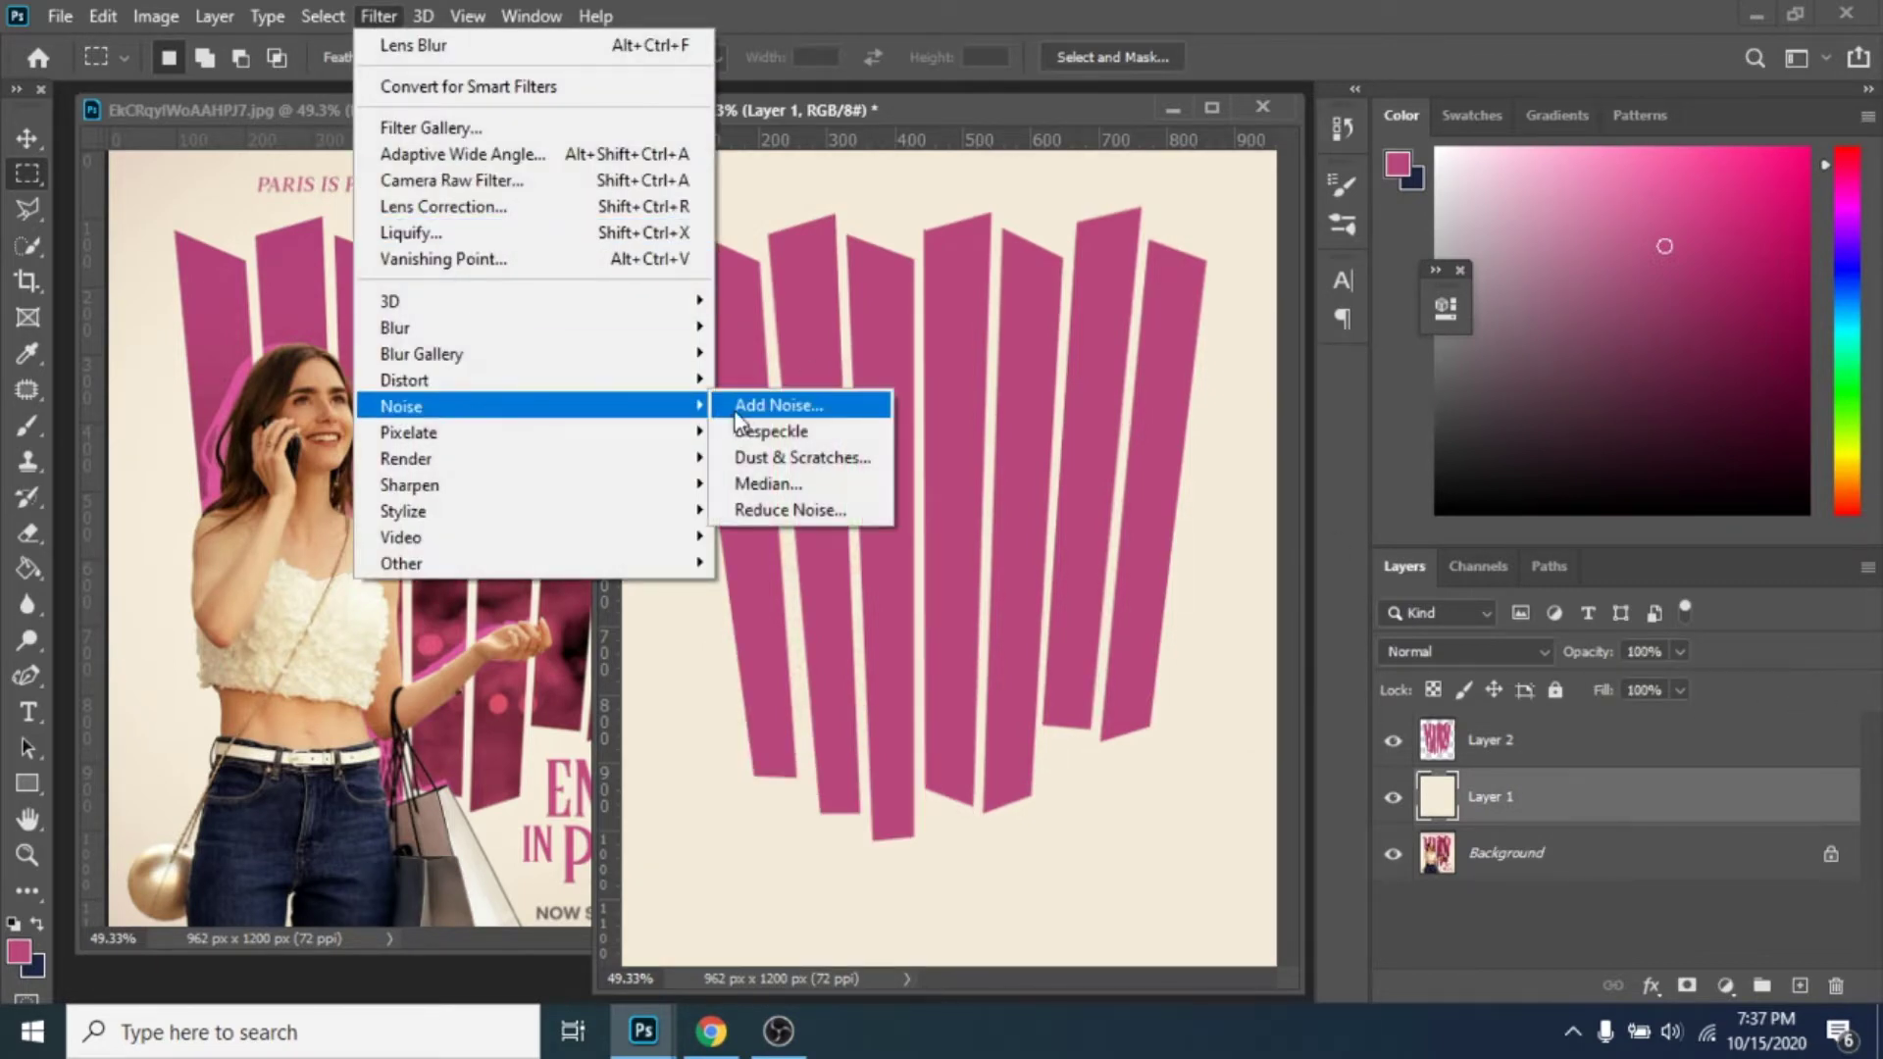
{"action": "left_click", "coordinate": [770, 405]}
{"action": "left_click_drag", "start_coordinate": [807, 105], "coordinate": [1163, 220]}
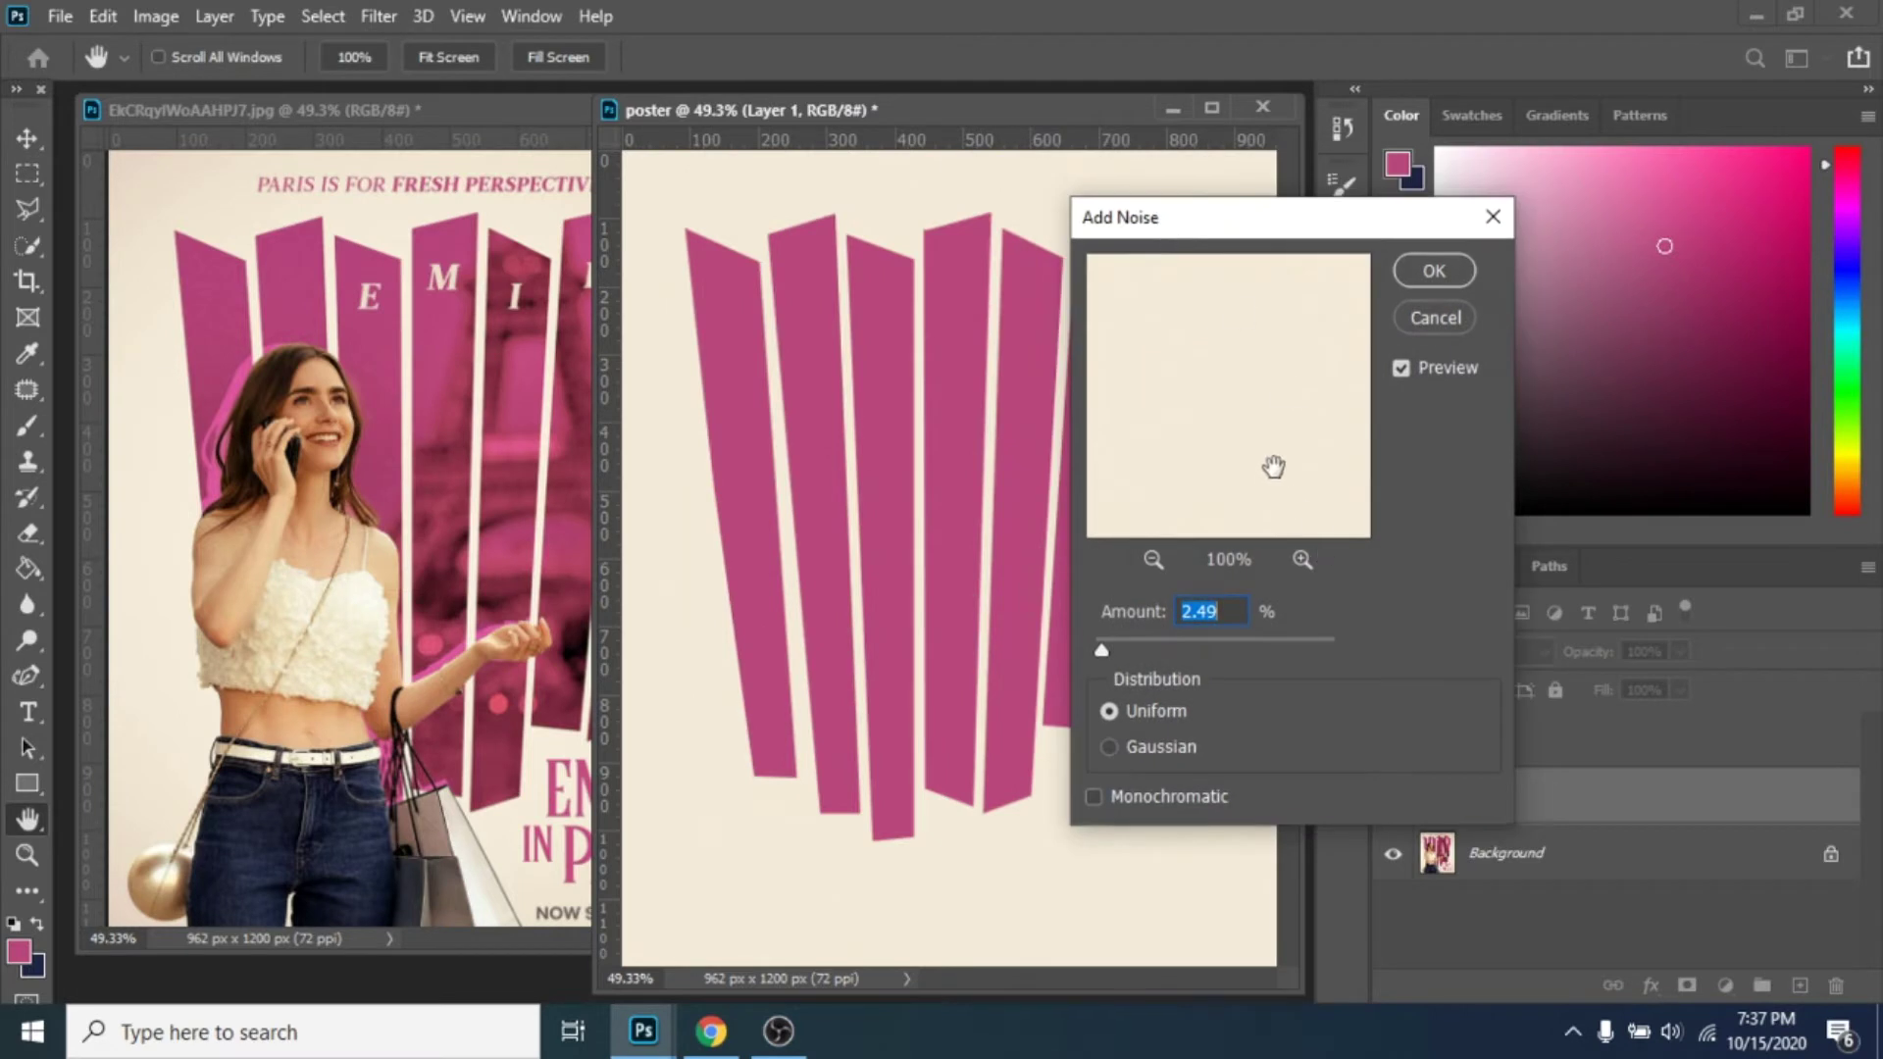
{"action": "key", "text": "Return"}
Step: Apply the same Add Noise filter to the magenta stripes on Layer 2
{"action": "left_click", "coordinate": [1506, 743]}
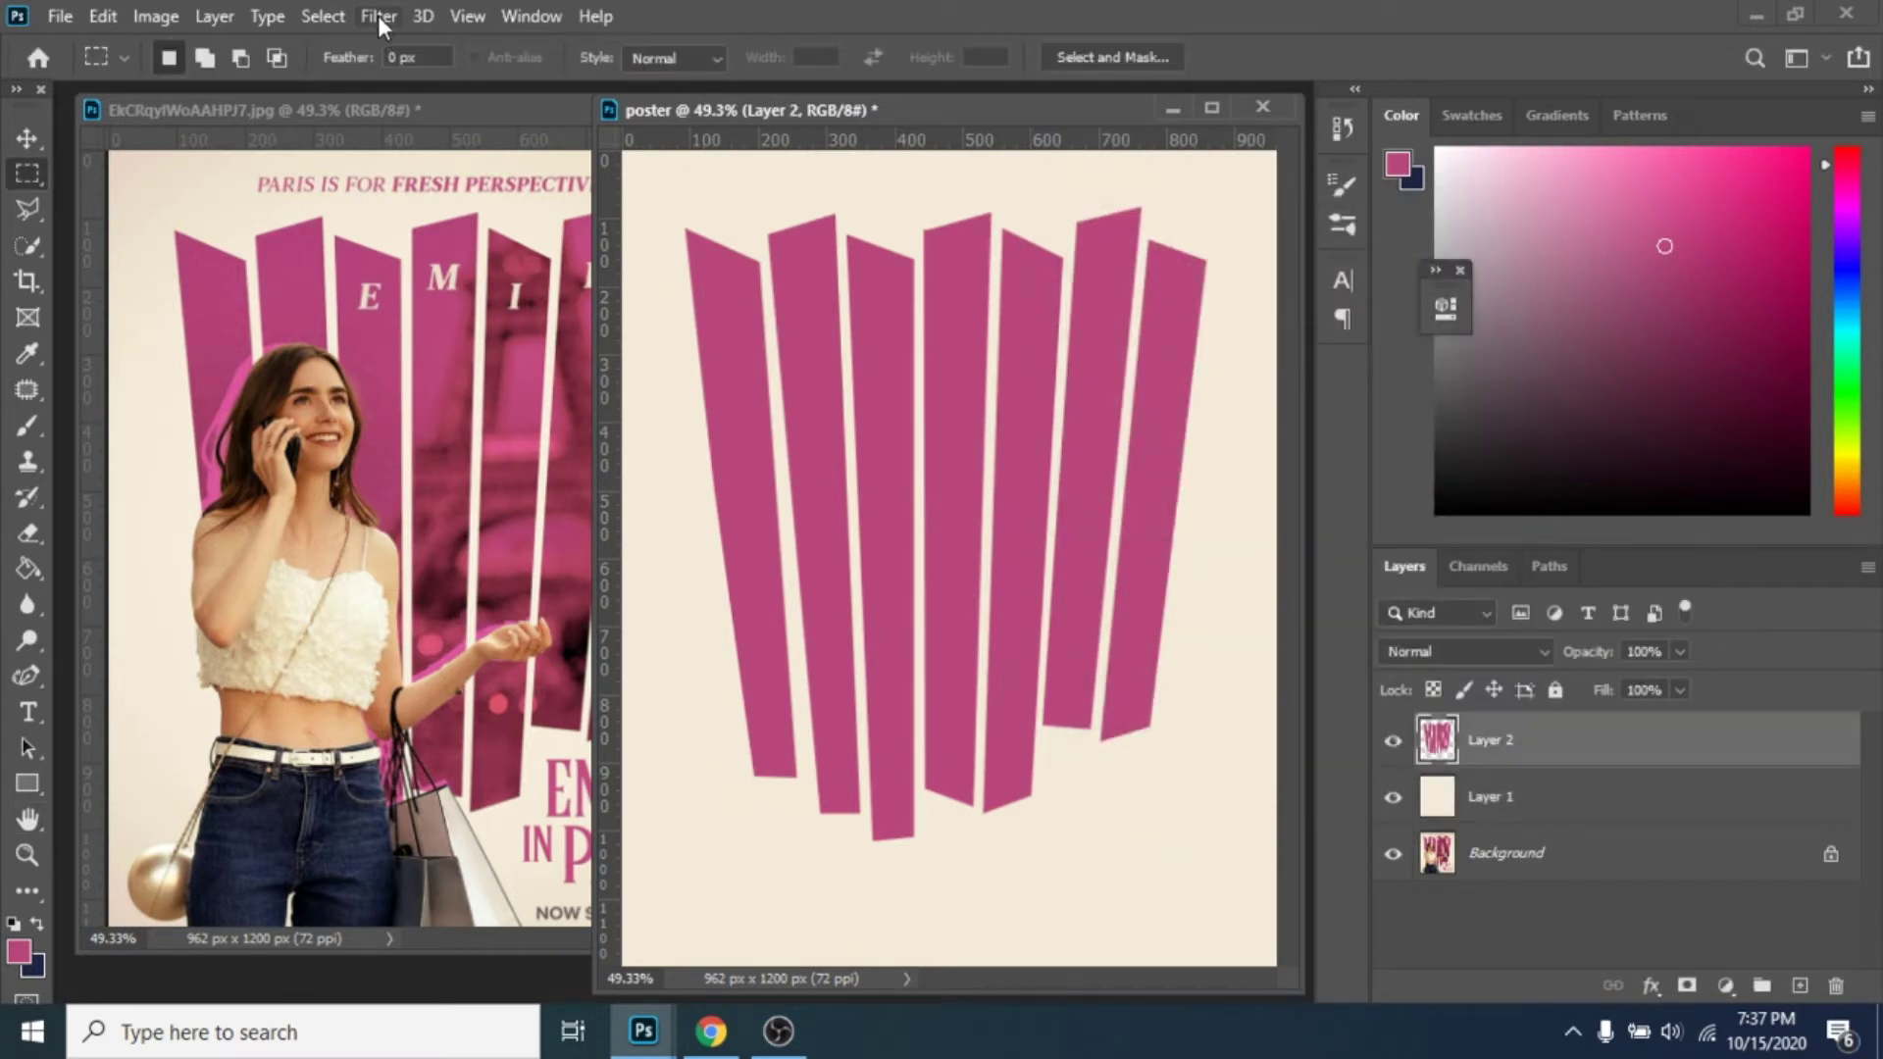
{"action": "left_click", "coordinate": [379, 15]}
{"action": "left_click", "coordinate": [408, 37]}
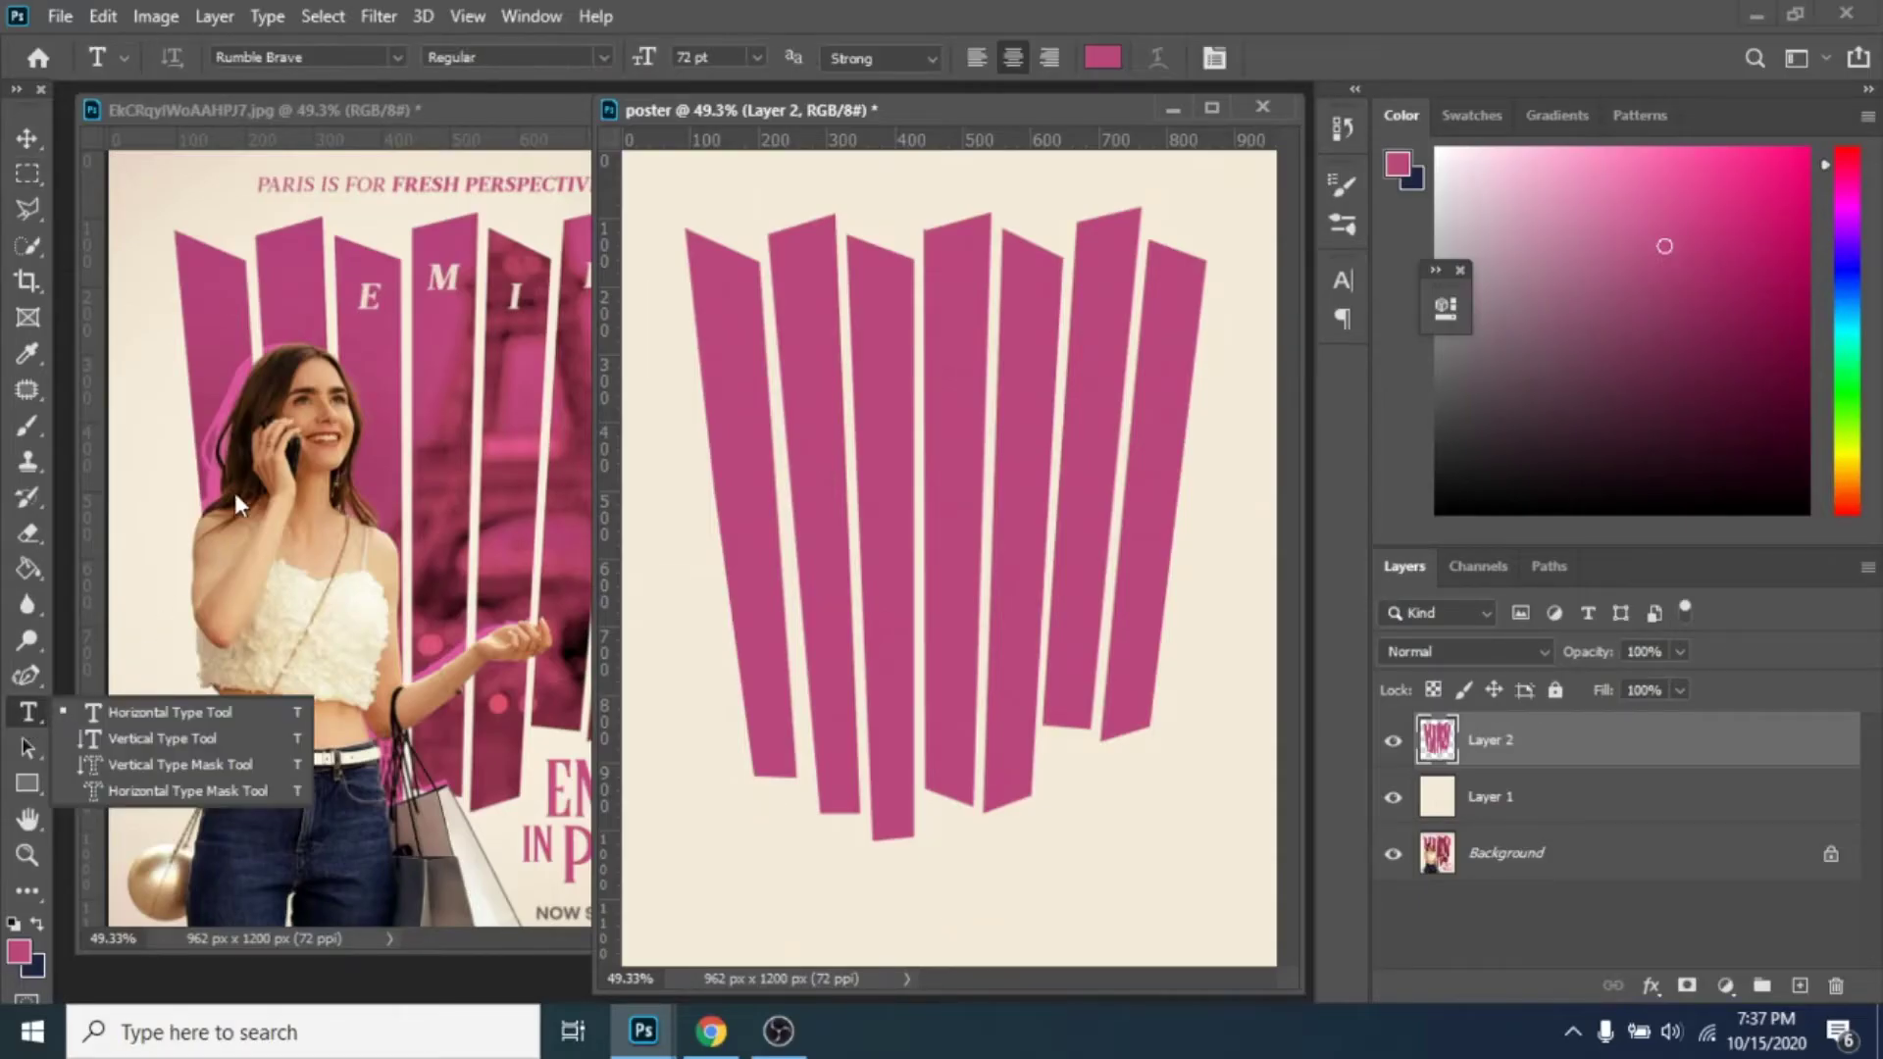
Step: Add the tagline "PARIS IS FOR FRESH PERSPECTIVES" as magenta horizontal text in Rumble Brave near the poster's upper edge
{"action": "left_click", "coordinate": [338, 56]}
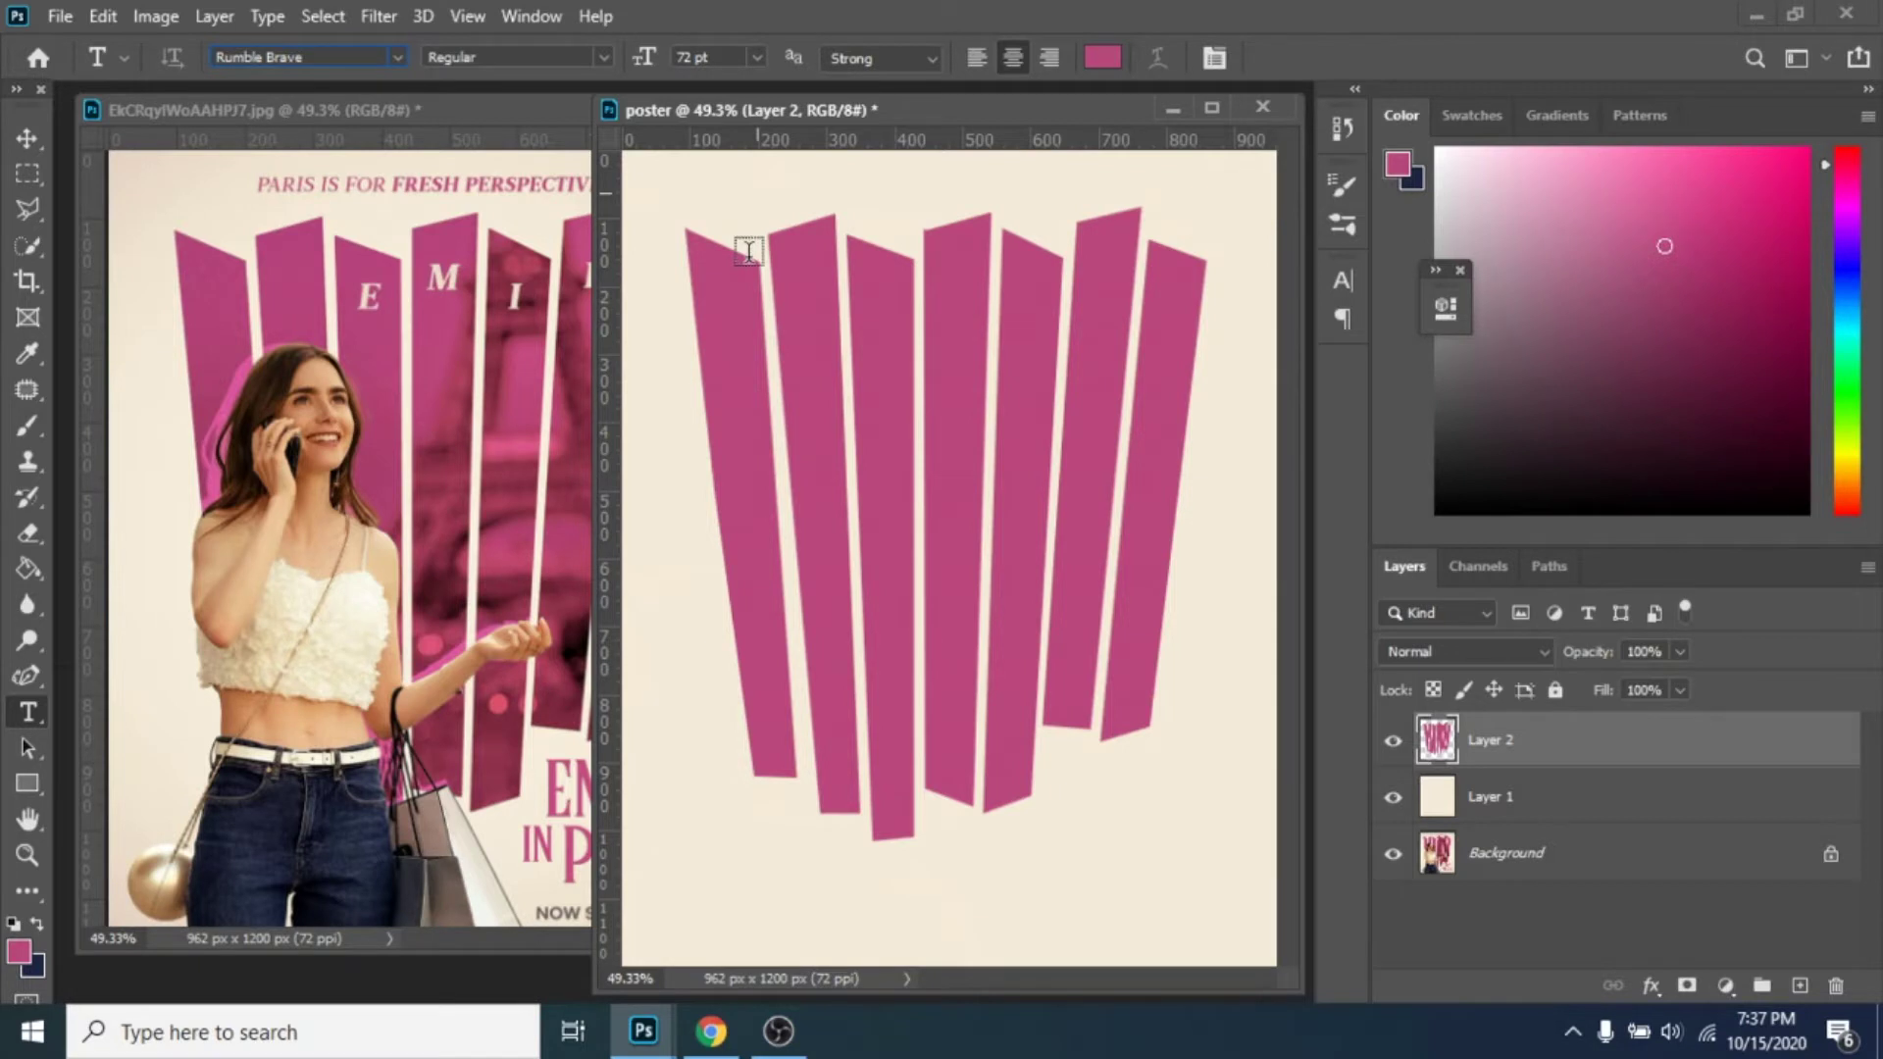
{"action": "left_click", "coordinate": [749, 251]}
{"action": "type", "text": "PARIS IS FOR "}
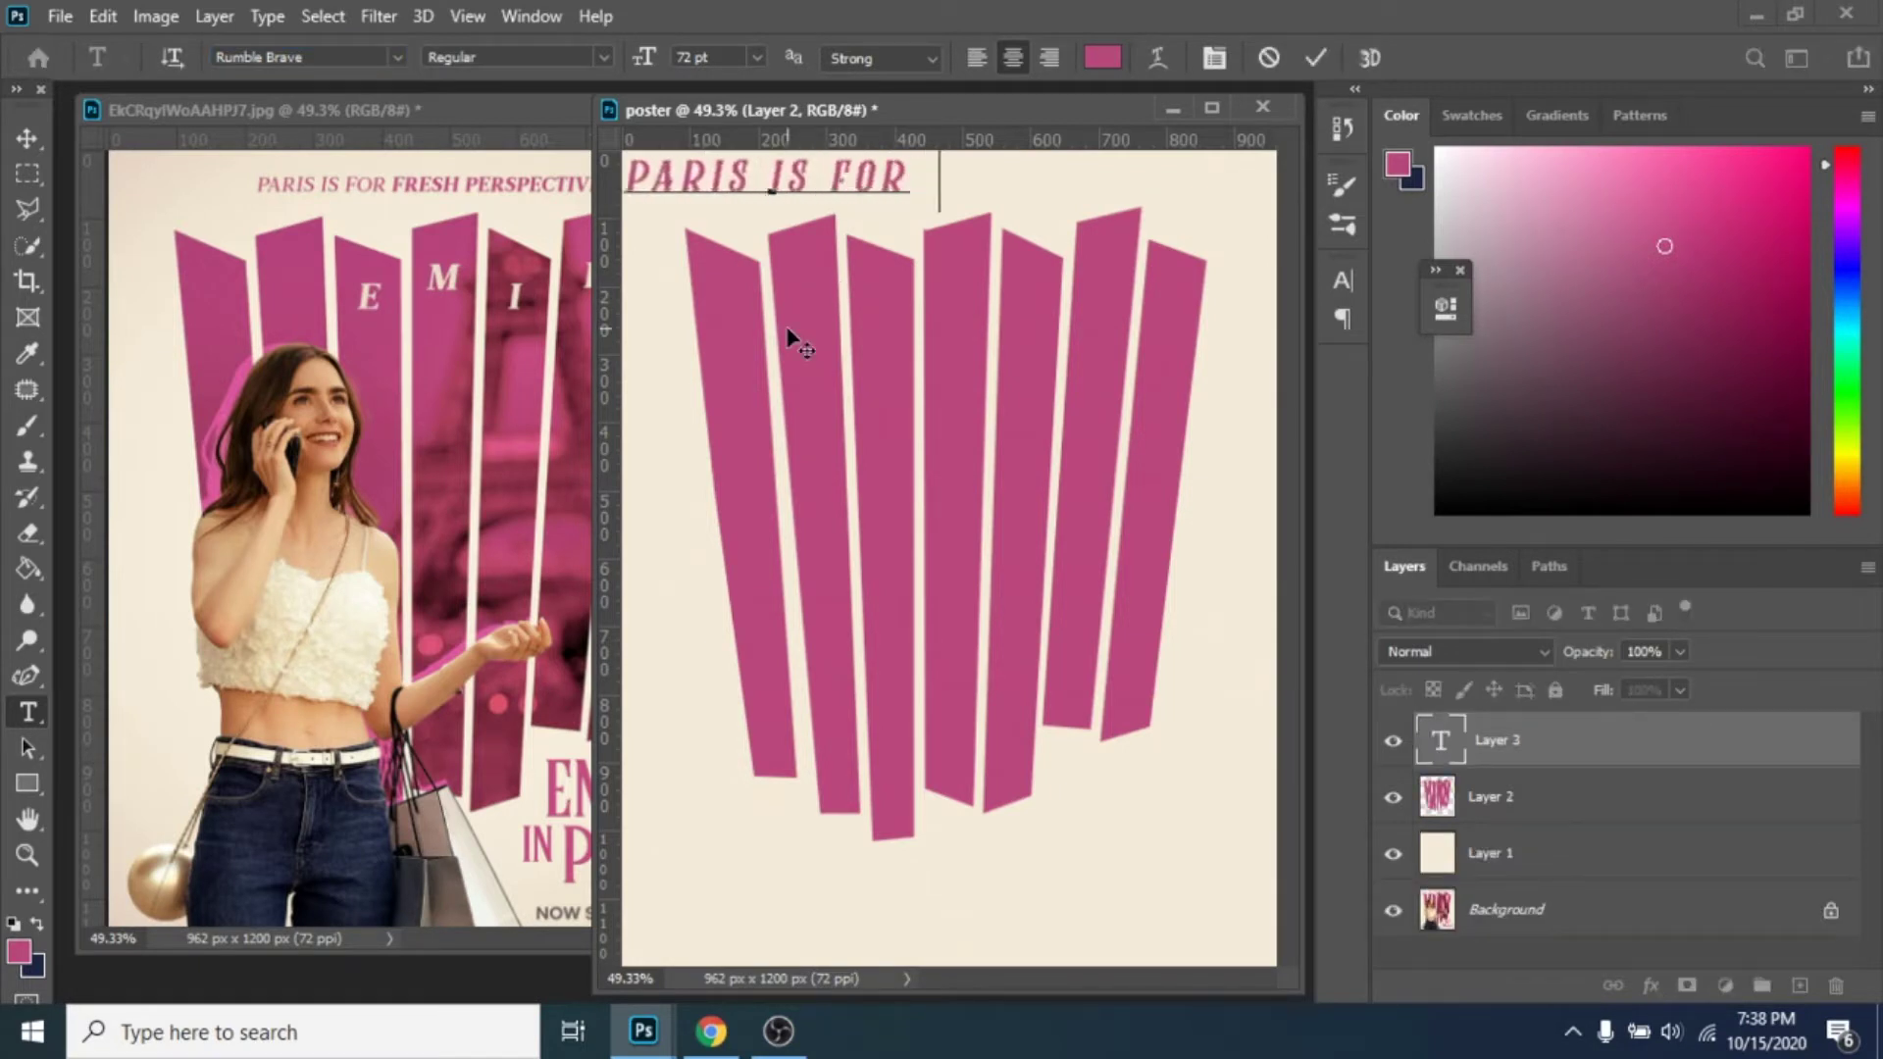
{"action": "type", "text": "FRESH PERSPECTIVES"}
{"action": "key", "text": "ctrl+a"}
Step: Set the tagline's font size to 30 pt and center it above the stripes
{"action": "left_click", "coordinate": [756, 57]}
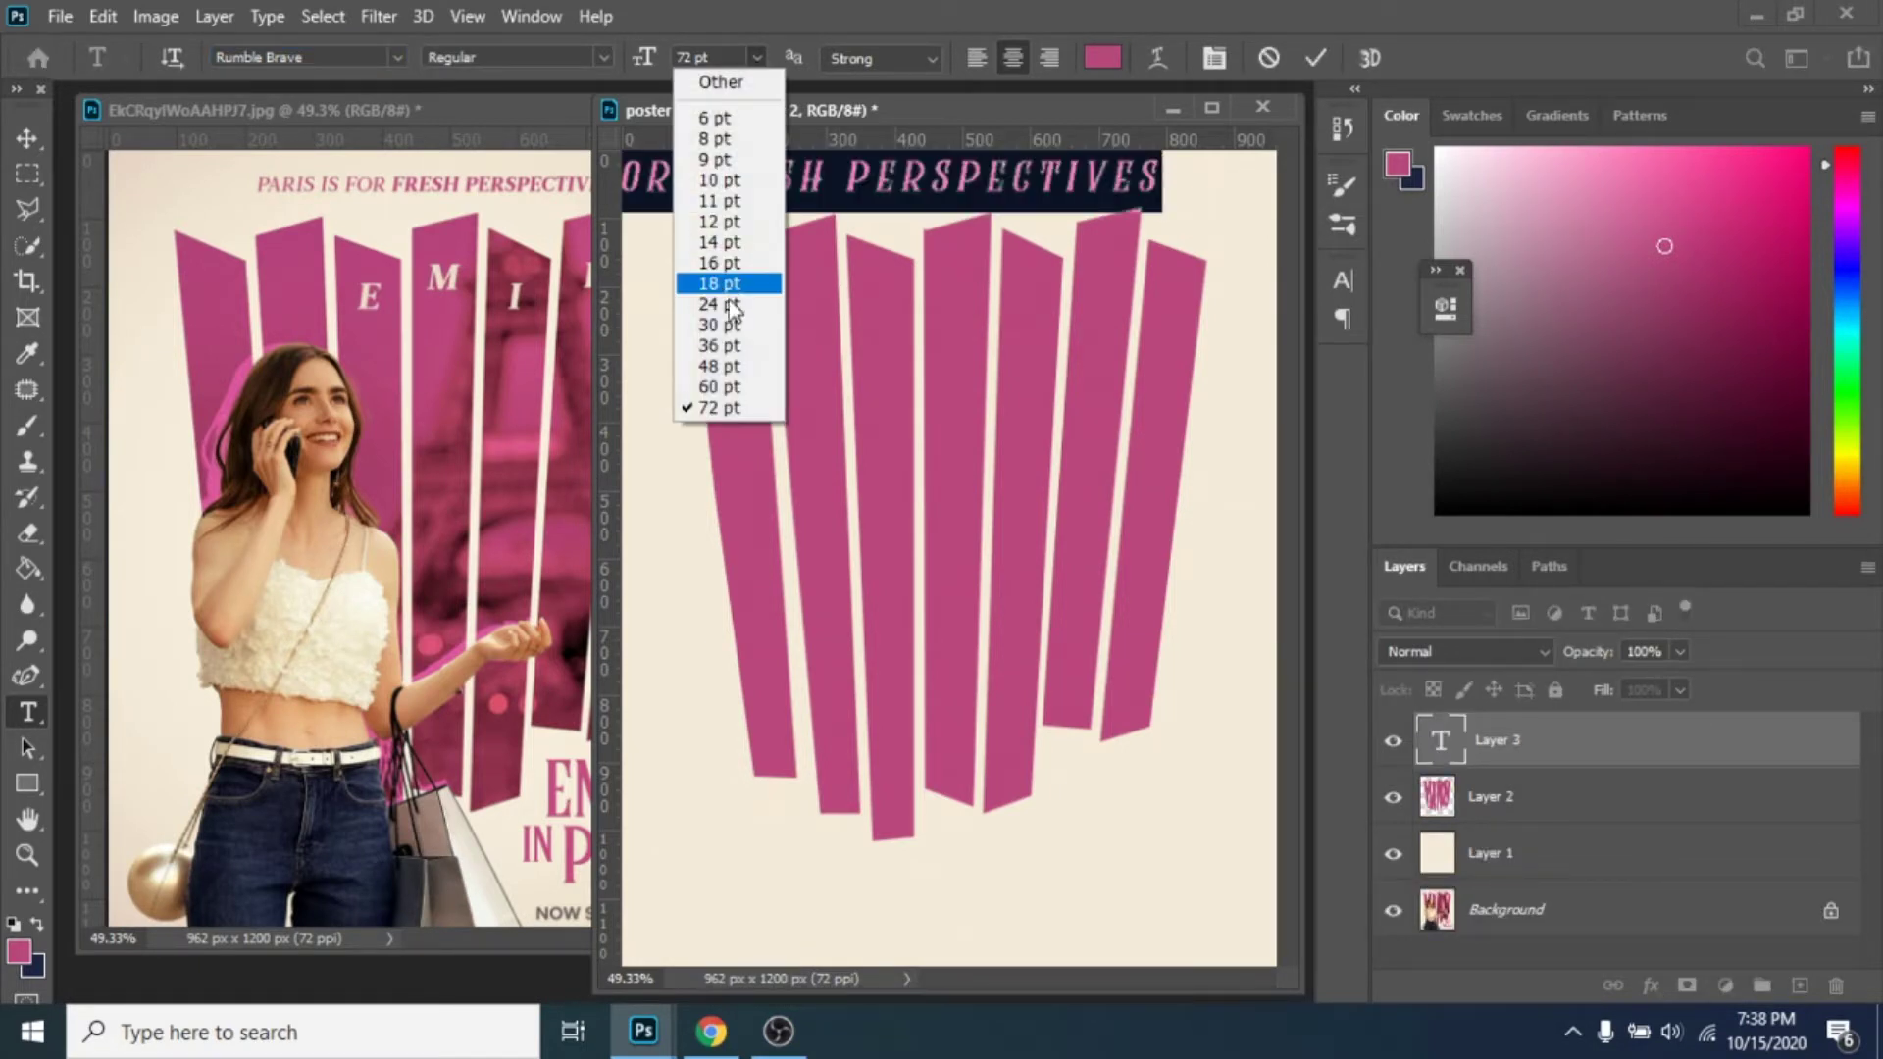
{"action": "left_click", "coordinate": [734, 326]}
{"action": "left_click", "coordinate": [26, 138]}
{"action": "left_click_drag", "start_coordinate": [760, 194], "coordinate": [938, 201]}
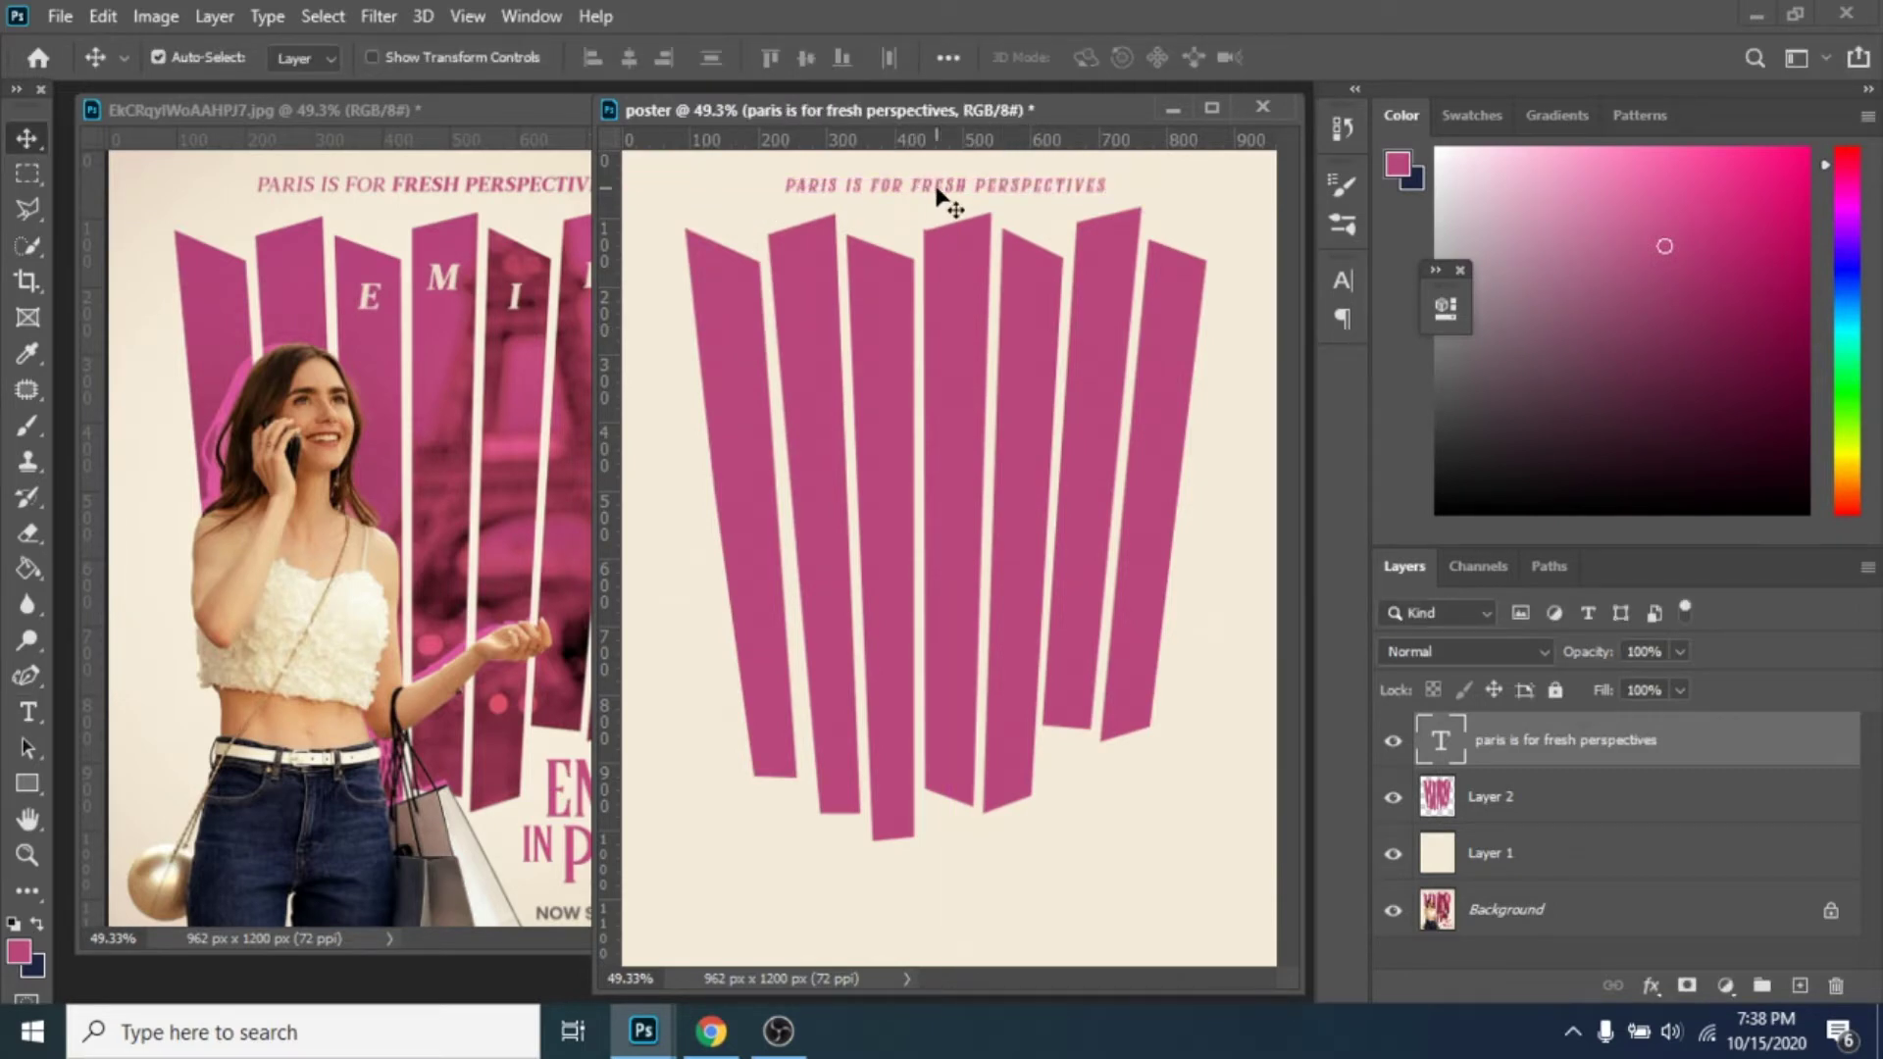
Step: Style the tagline in faux italic with 150 tracking and make the words FRESH PERSPECTIVES faux bold
{"action": "left_click", "coordinate": [512, 16]}
{"action": "left_click", "coordinate": [645, 332]}
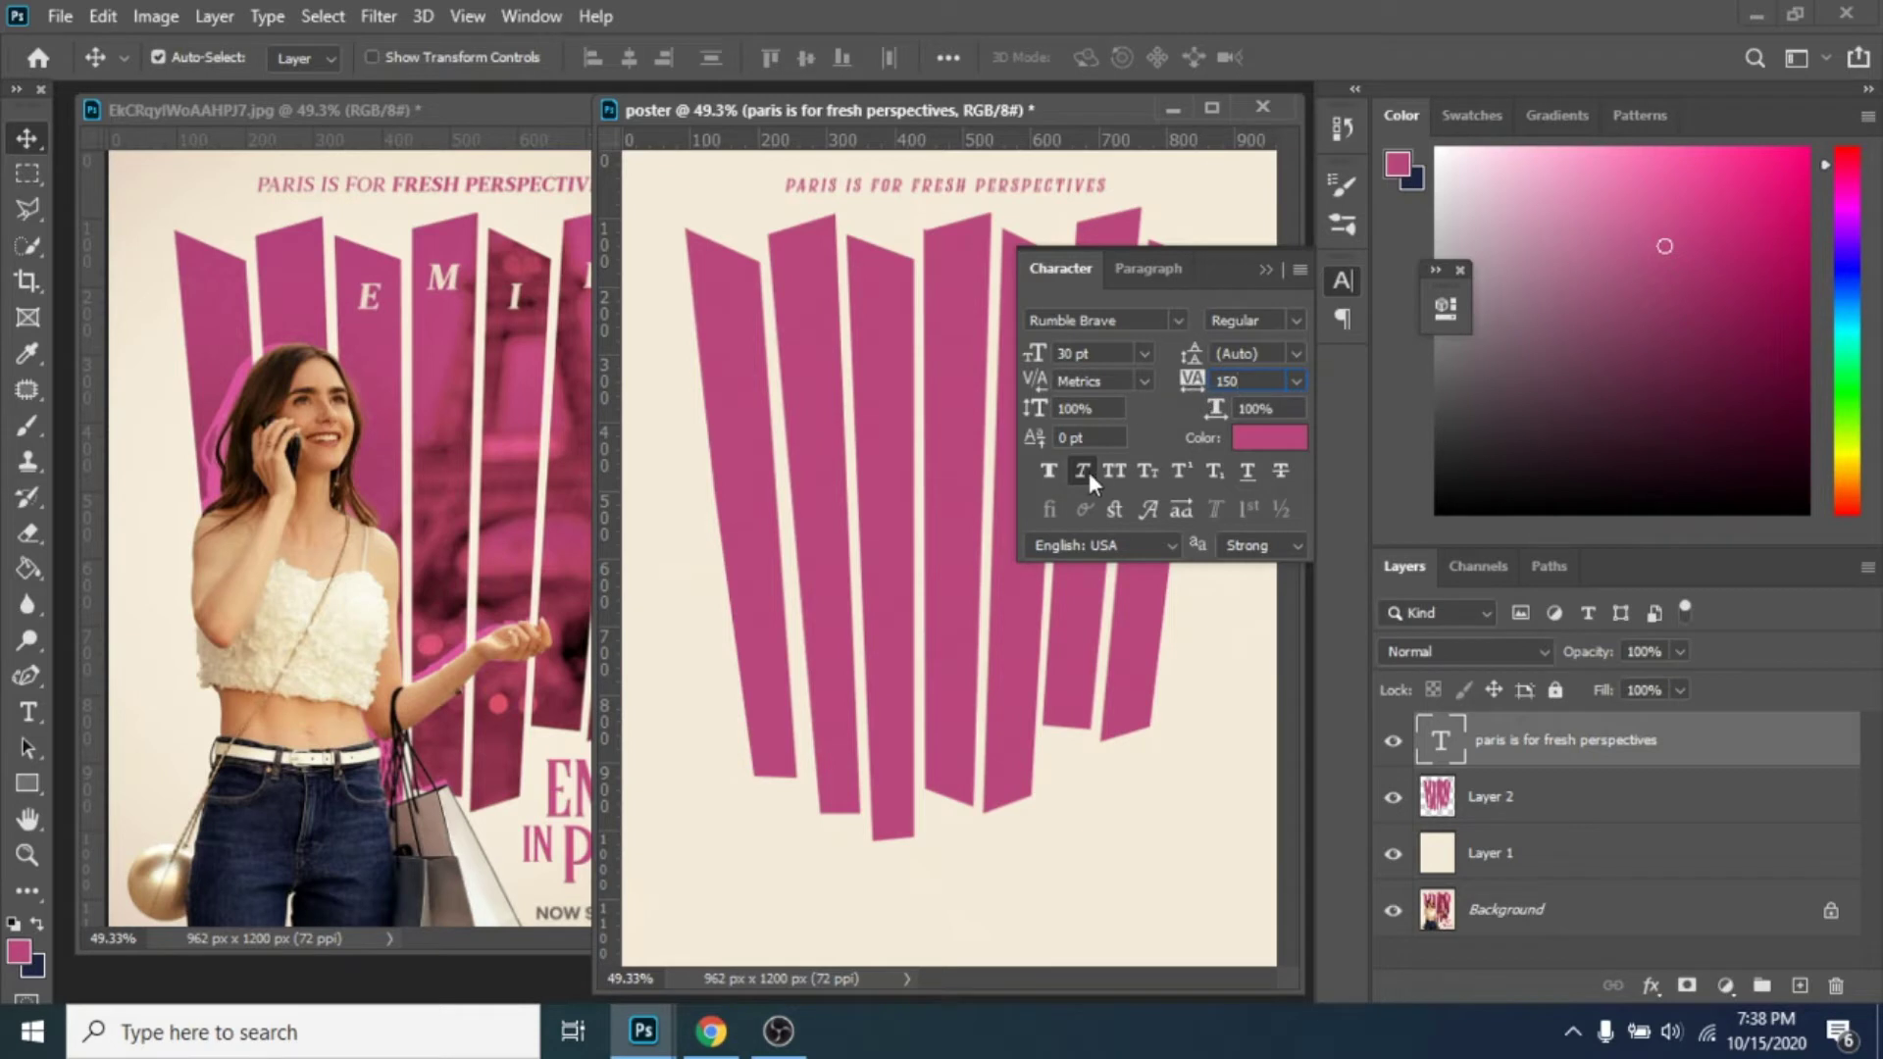
{"action": "left_click", "coordinate": [930, 200]}
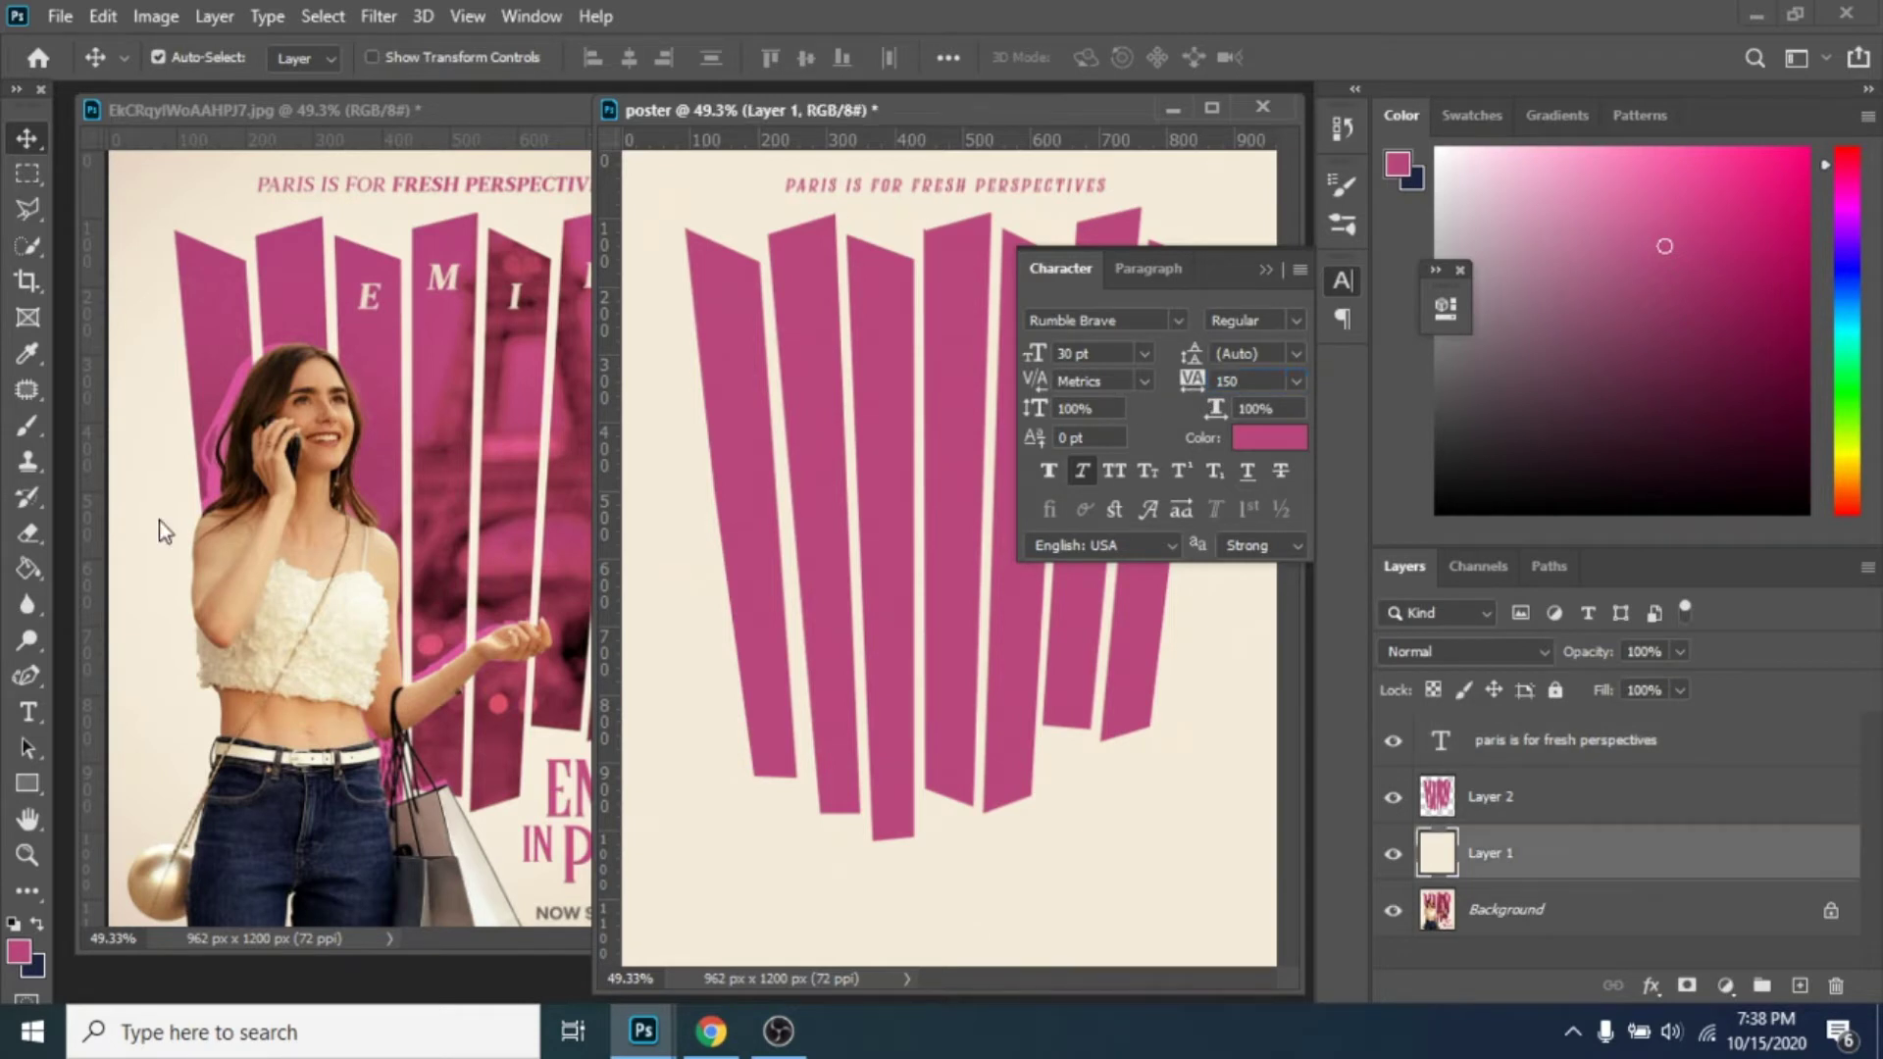
{"action": "left_click", "coordinate": [28, 713]}
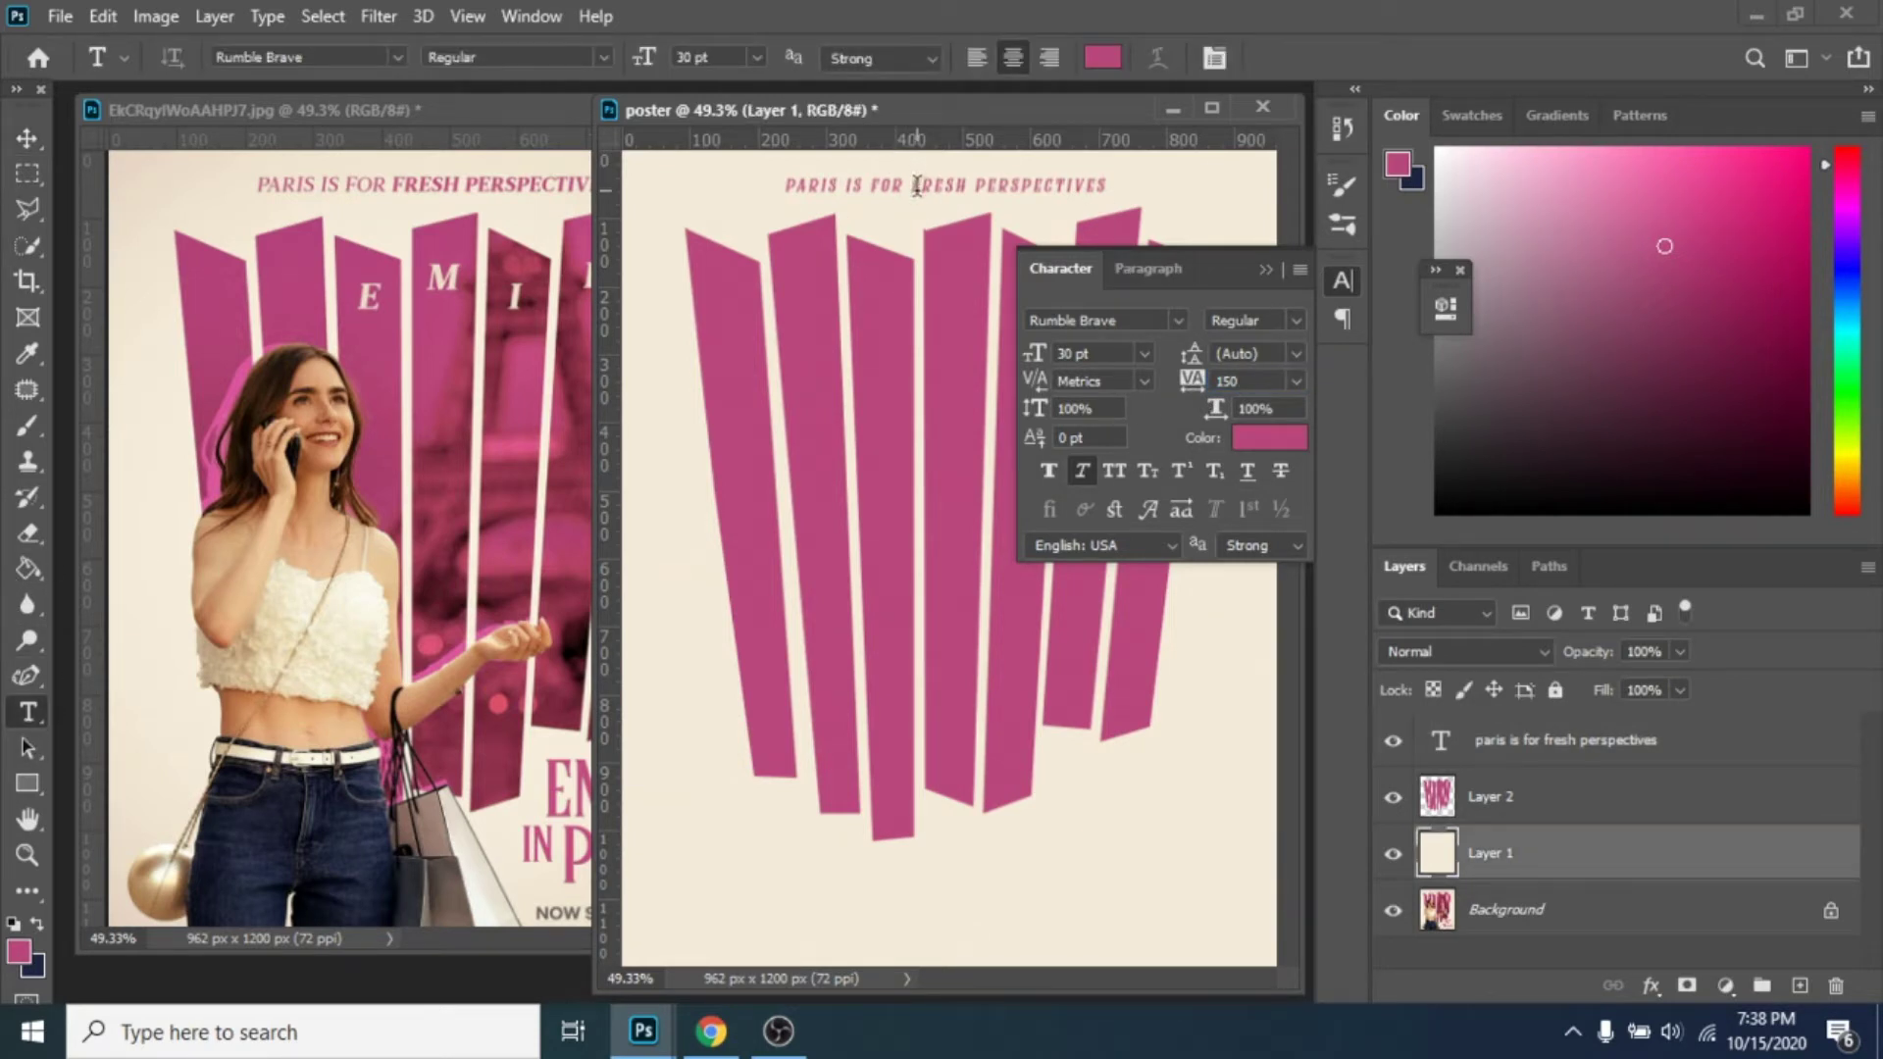
{"action": "left_click_drag", "start_coordinate": [916, 185], "coordinate": [1137, 189]}
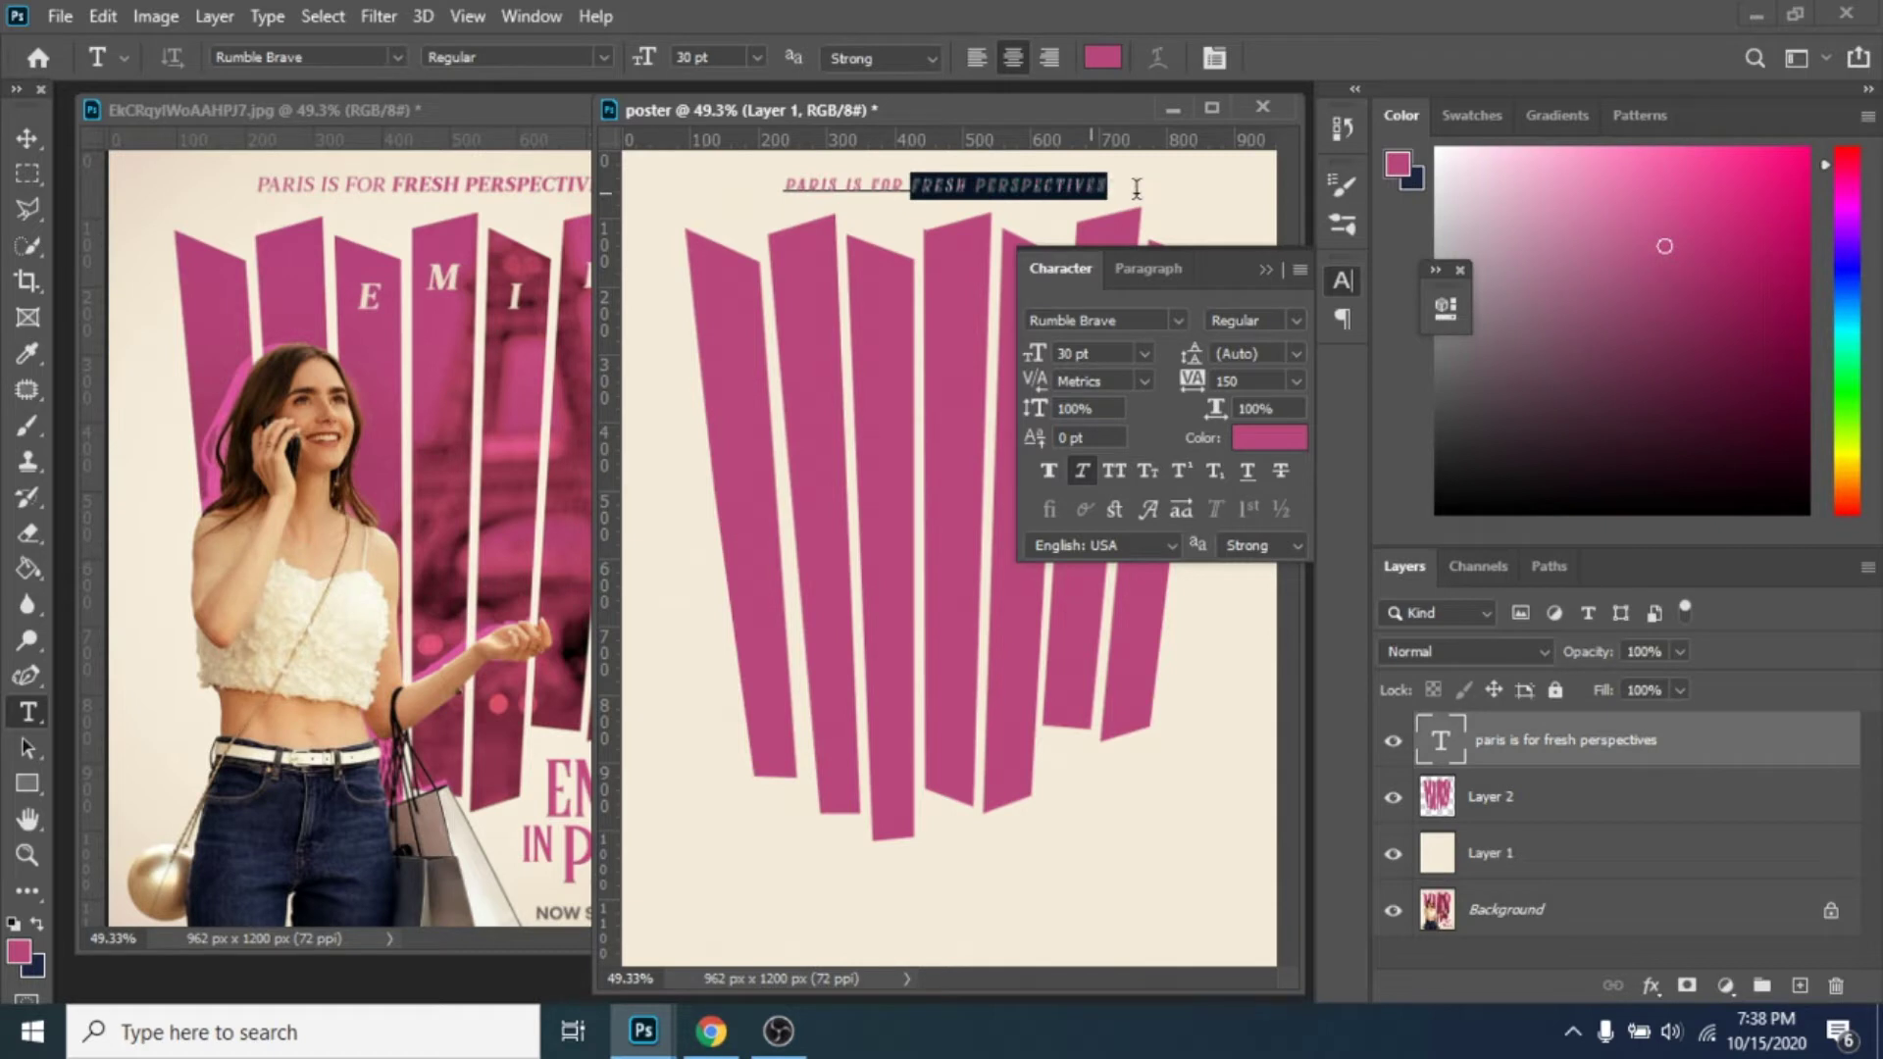
{"action": "left_click", "coordinate": [1050, 472]}
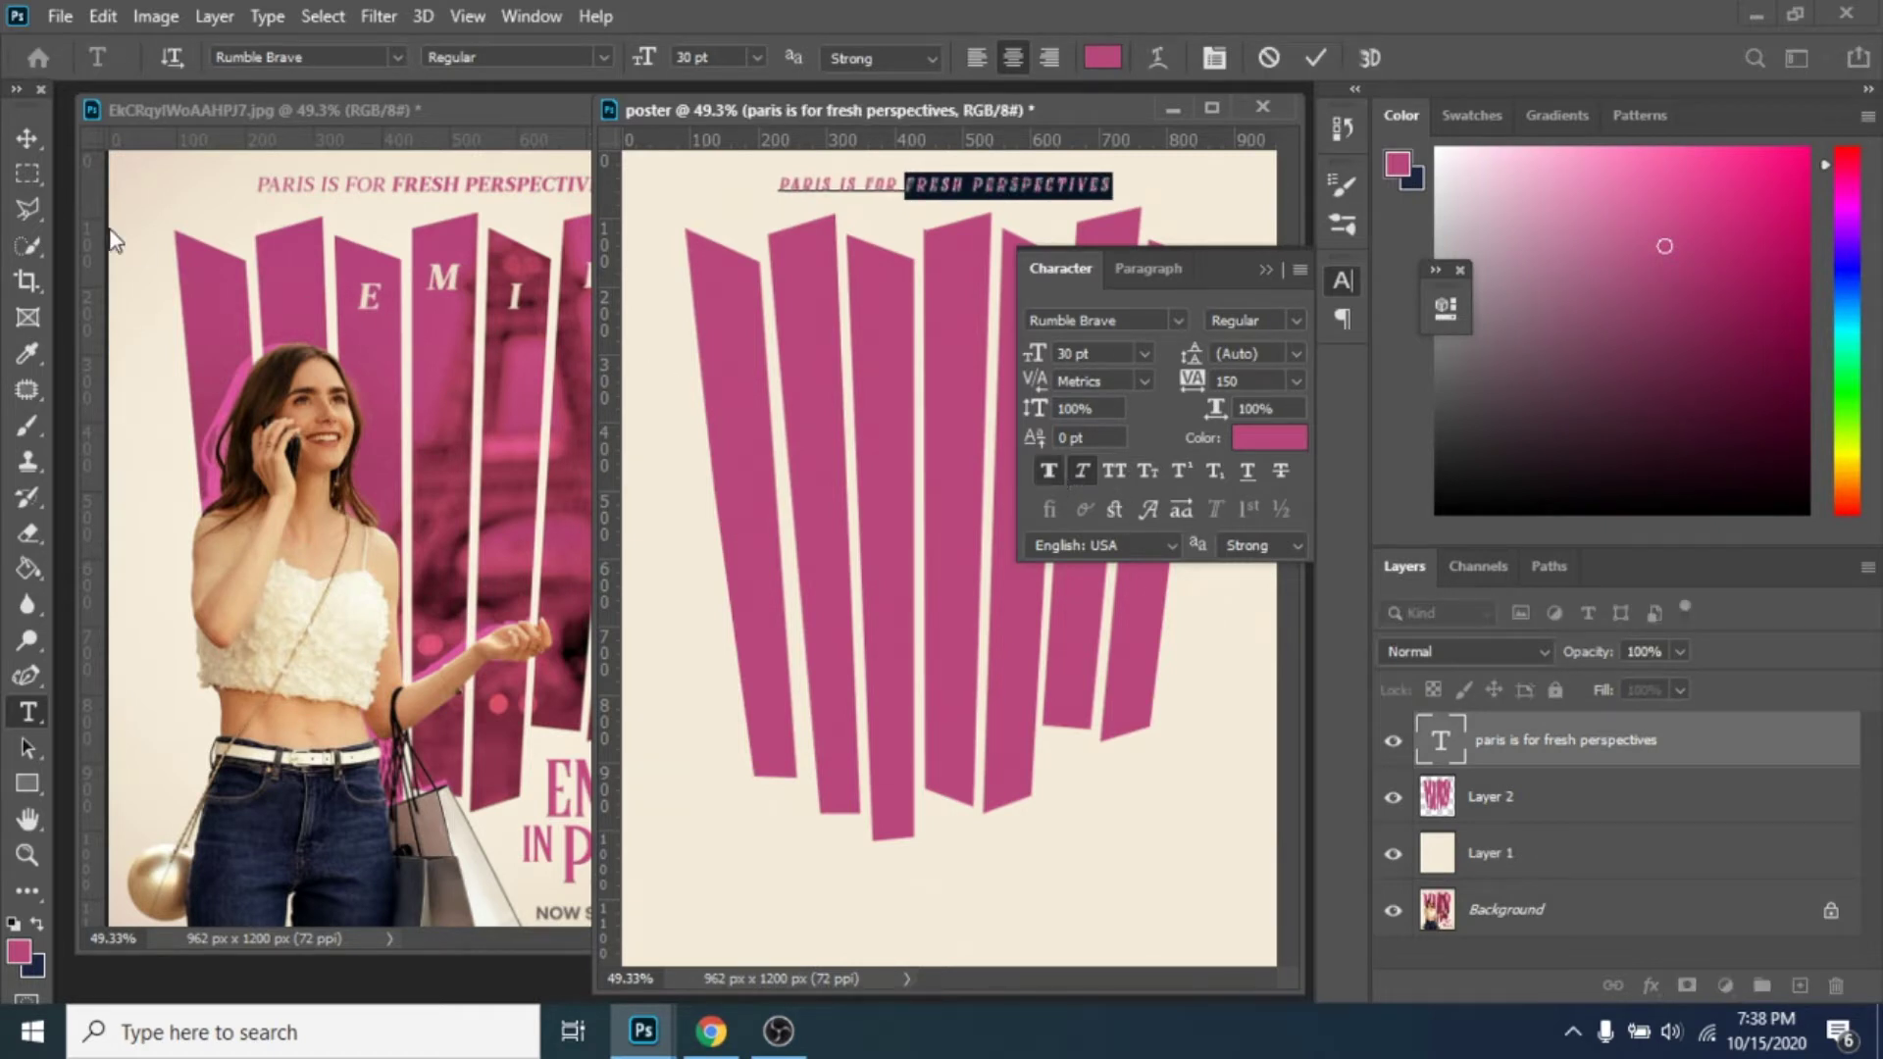
{"action": "left_click", "coordinate": [22, 140]}
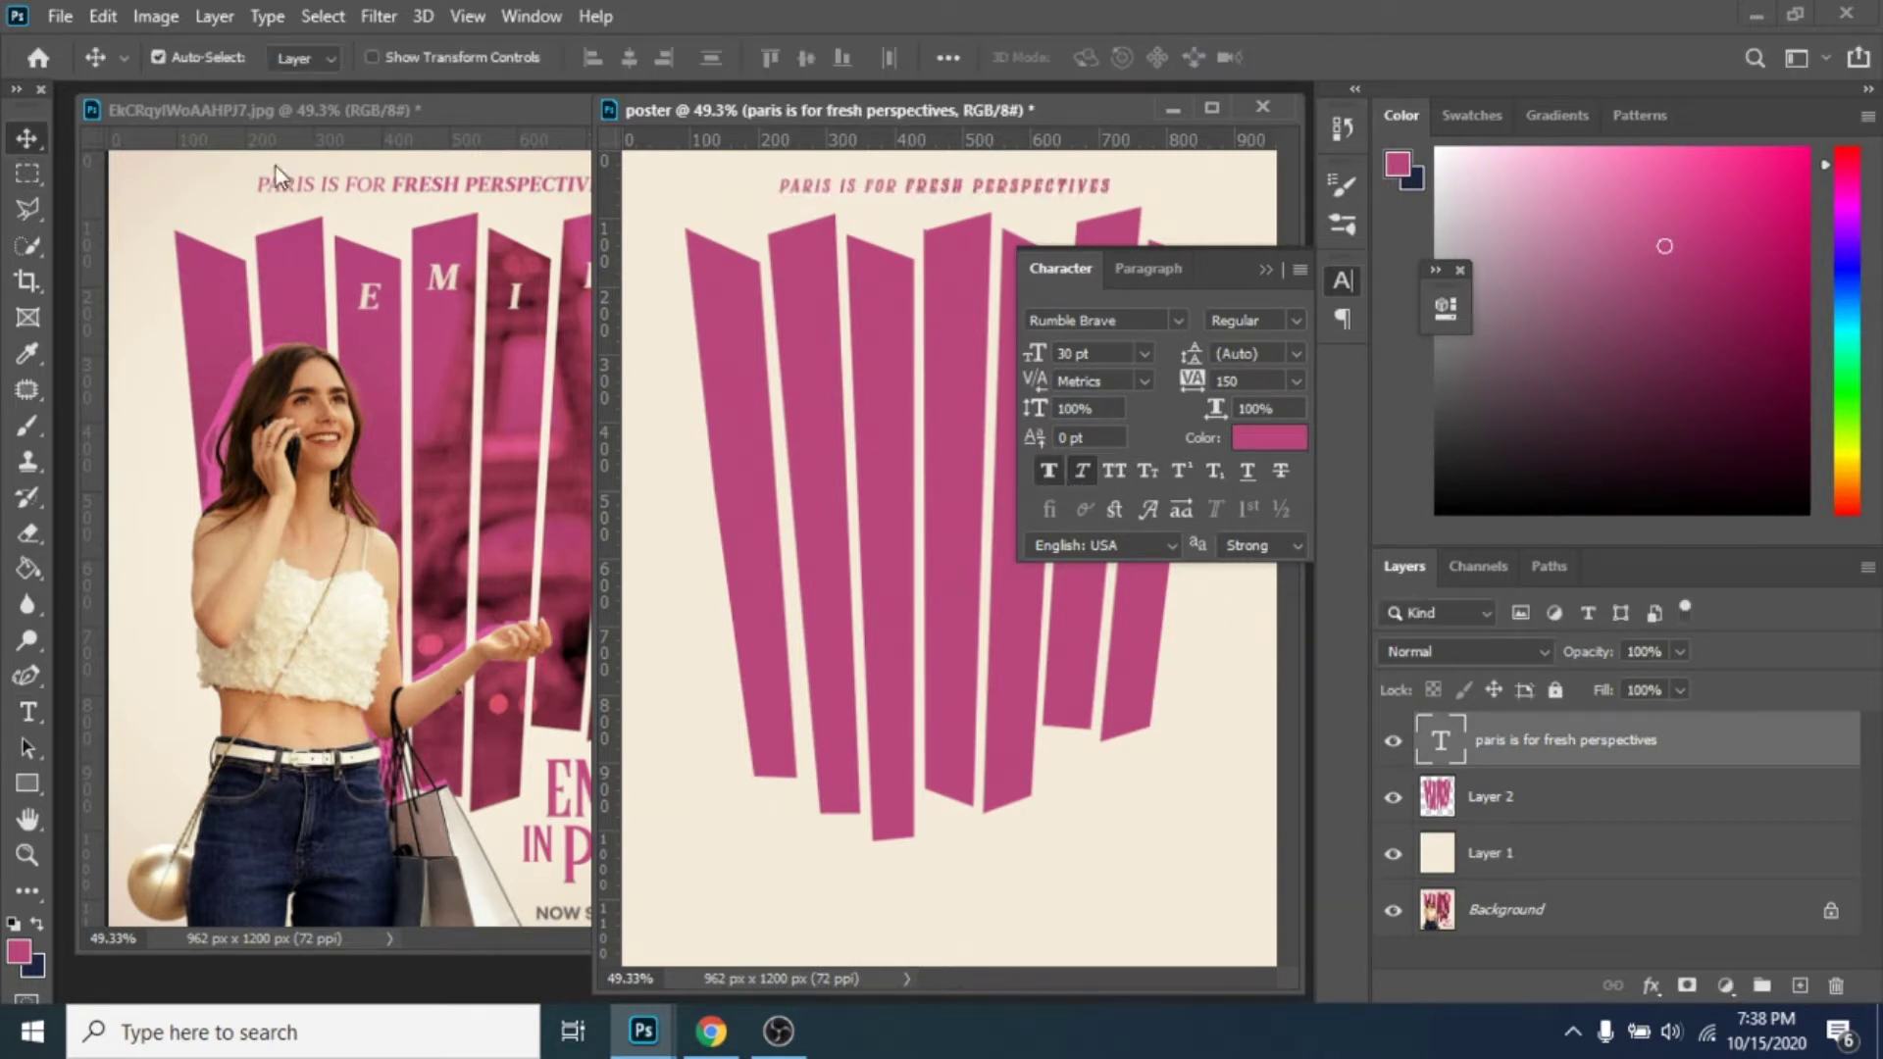
Step: Set the font size of the whole tagline to 33 pt
{"action": "double_click", "coordinate": [1025, 191]}
{"action": "type", "text": "3"}
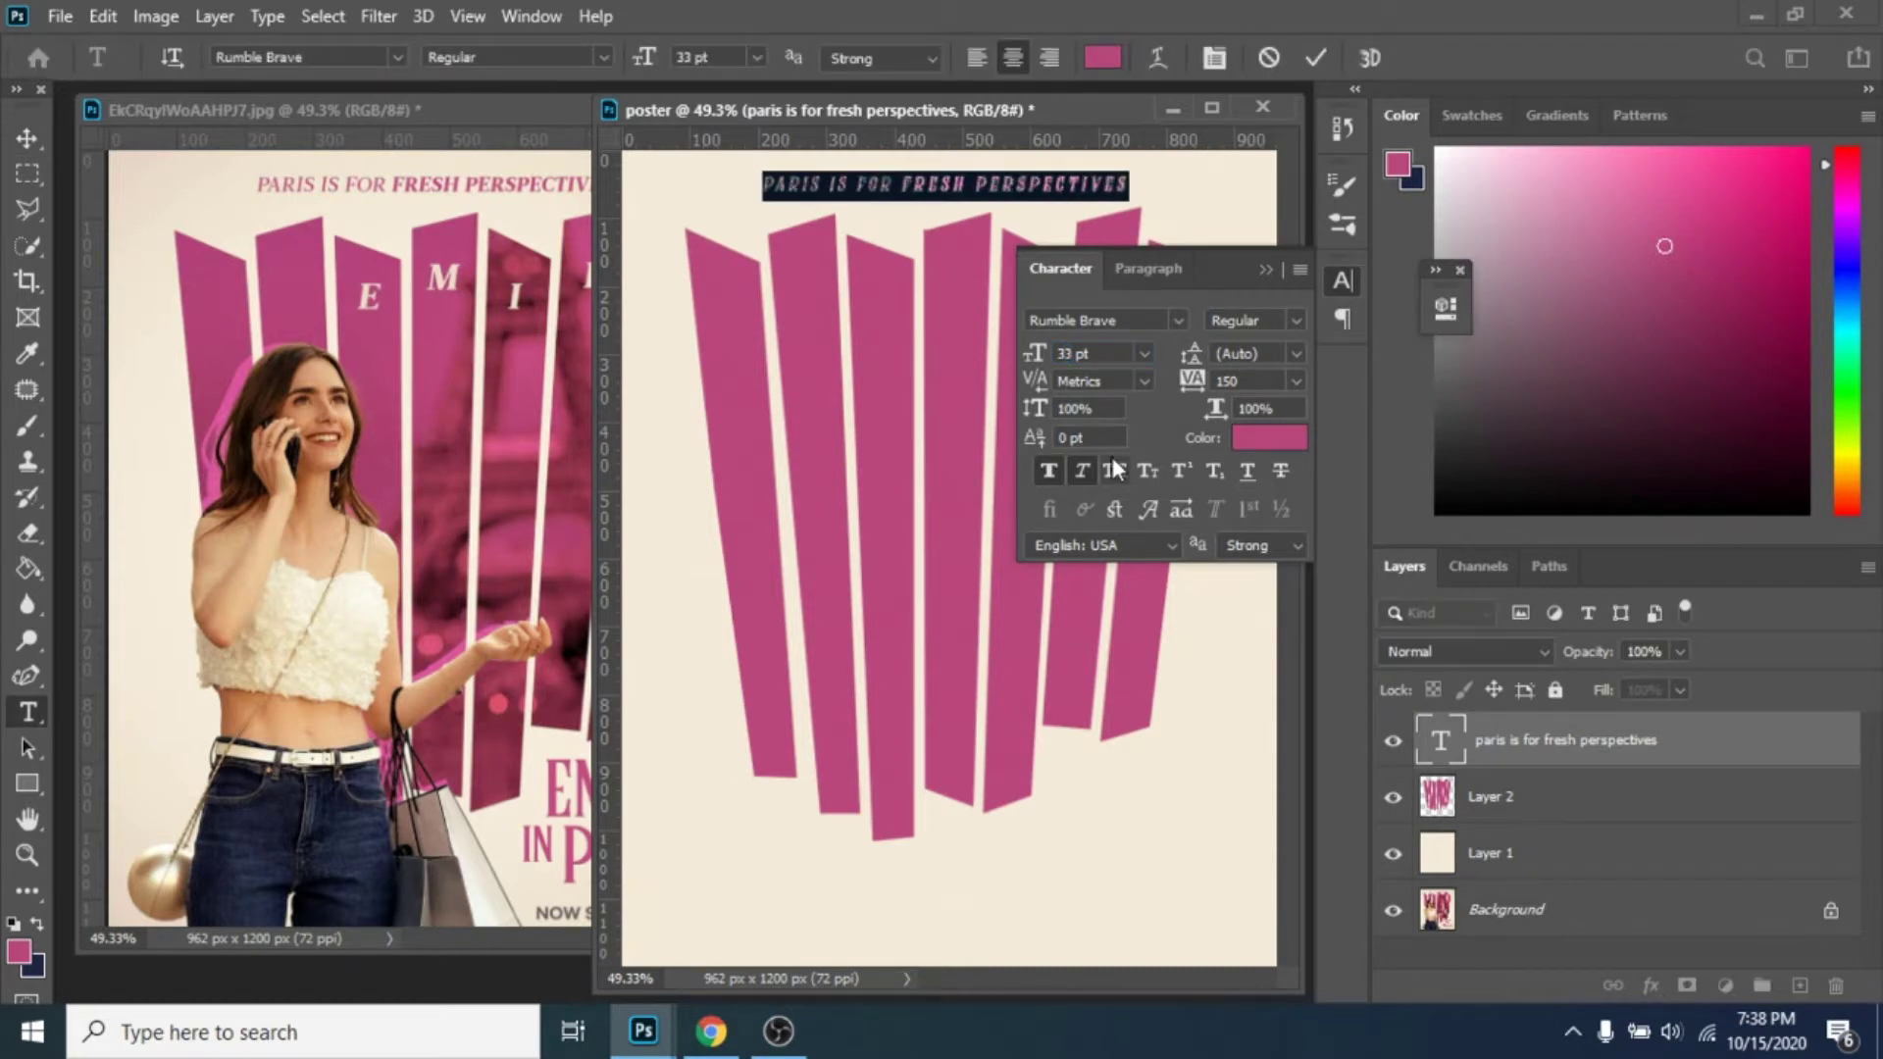
{"action": "left_click", "coordinate": [26, 139]}
Step: Lower the opacity of the cream Layer 1 to 67% so the original poster serves as a tracing guide
{"action": "left_click", "coordinate": [1531, 863]}
{"action": "left_click", "coordinate": [1679, 651]}
{"action": "left_click_drag", "start_coordinate": [1688, 684], "coordinate": [1639, 684]}
{"action": "left_click", "coordinate": [1266, 269]}
Step: Add the word EMILY as magenta Rumble Brave text over the faint poster title and size it to 72 pt
{"action": "key", "text": "t"}
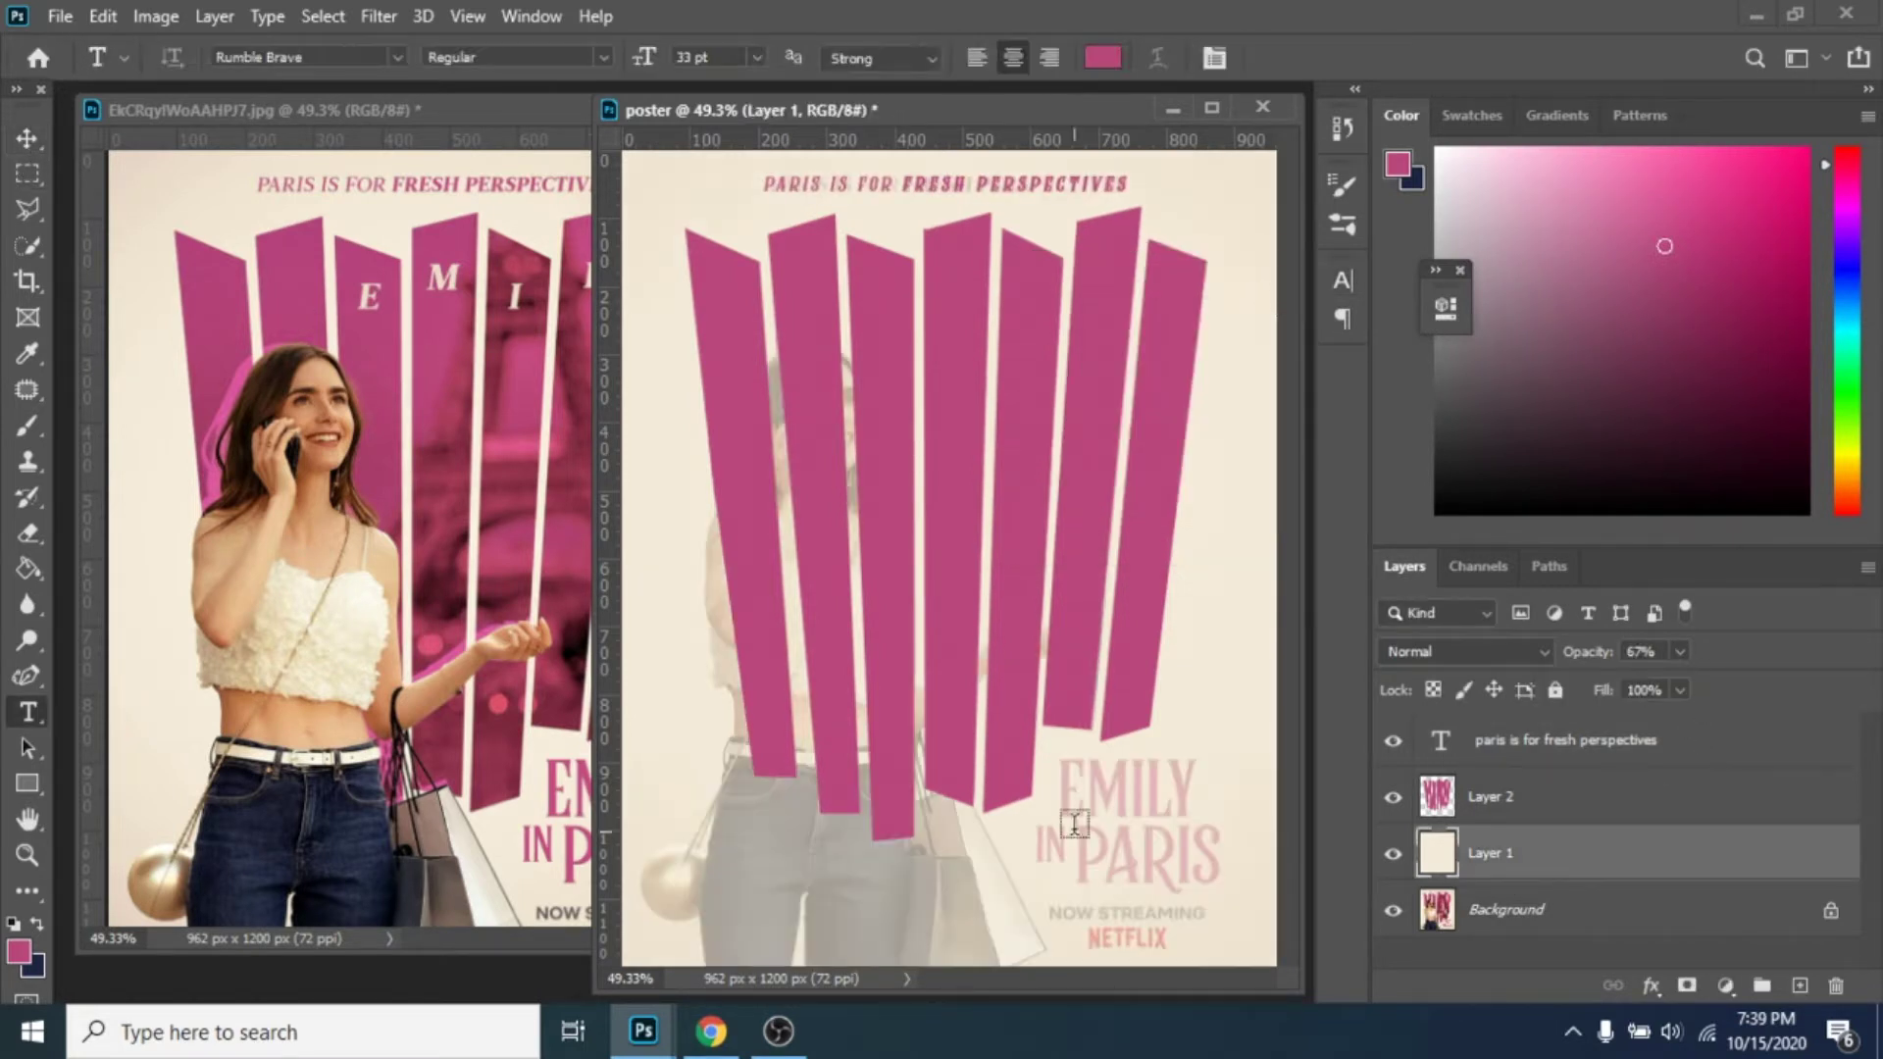
{"action": "left_click", "coordinate": [1072, 797]}
{"action": "type", "text": "EMILY"}
{"action": "key", "text": "ctrl+a"}
{"action": "left_click", "coordinate": [753, 59]}
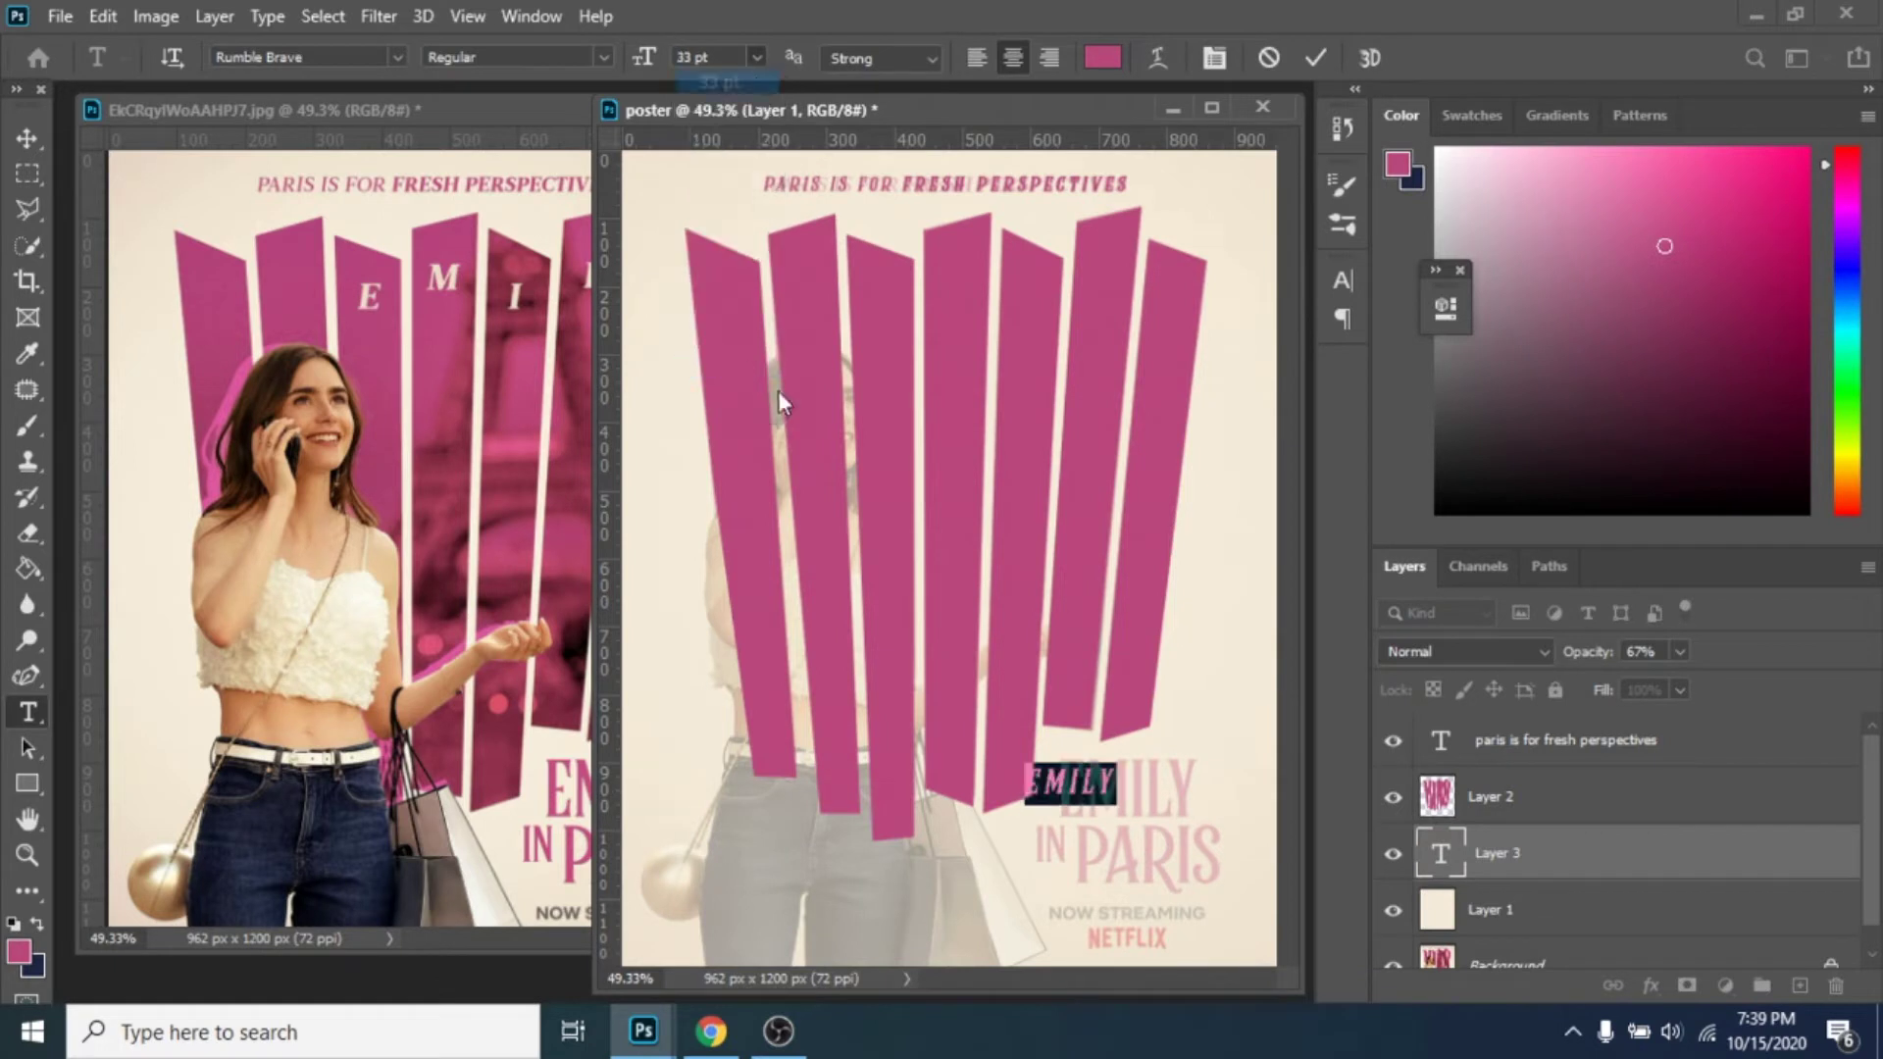
{"action": "left_click", "coordinate": [765, 405]}
Step: Turn off italics for the EMILY text, keep it faux bold and set its font size to 100 pt
{"action": "left_click", "coordinate": [530, 16]}
{"action": "left_click", "coordinate": [745, 327]}
{"action": "left_click", "coordinate": [1051, 473]}
{"action": "left_click", "coordinate": [1052, 473]}
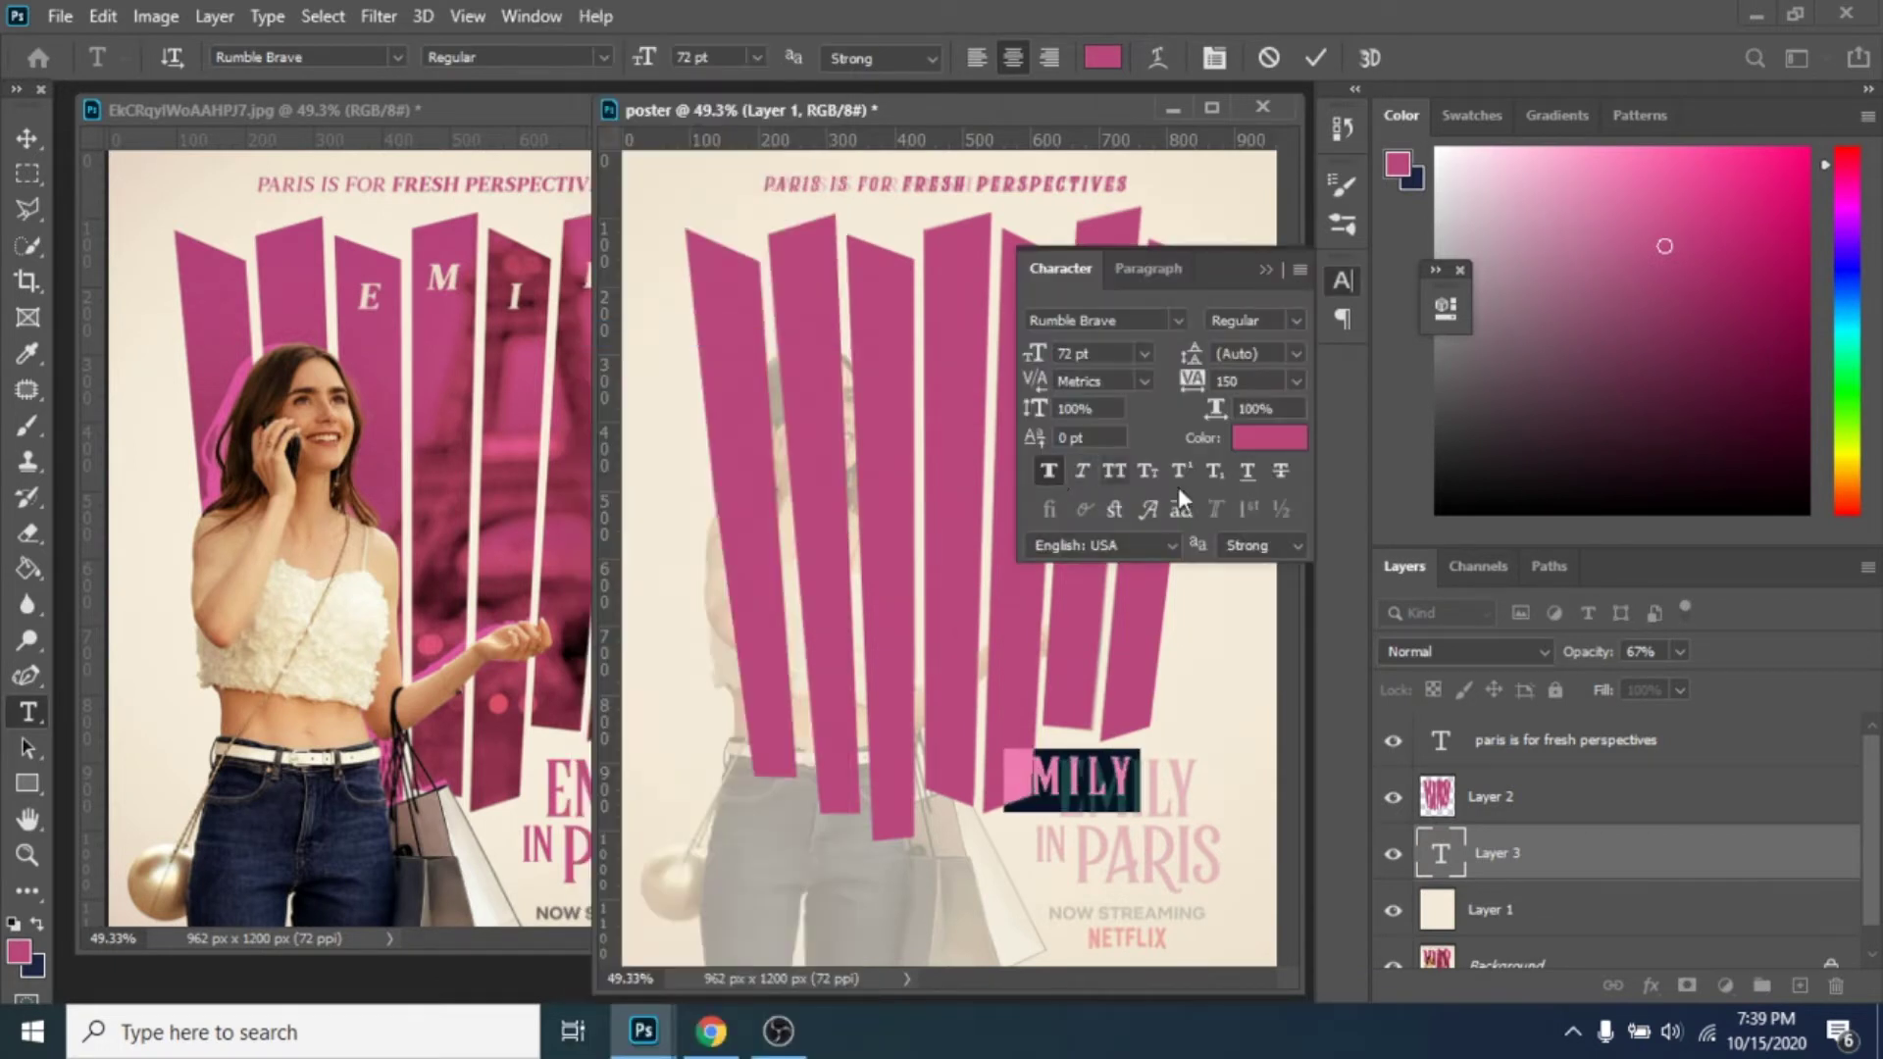
{"action": "left_click", "coordinate": [1026, 356]}
{"action": "type", "text": "100"}
{"action": "key", "text": "Return"}
Step: Align the EMILY text with the faint original title and set its tracking to 0
{"action": "left_click", "coordinate": [28, 142]}
{"action": "left_click_drag", "start_coordinate": [1118, 751], "coordinate": [1153, 788]}
{"action": "left_click", "coordinate": [1297, 380]}
{"action": "left_click", "coordinate": [1272, 547]}
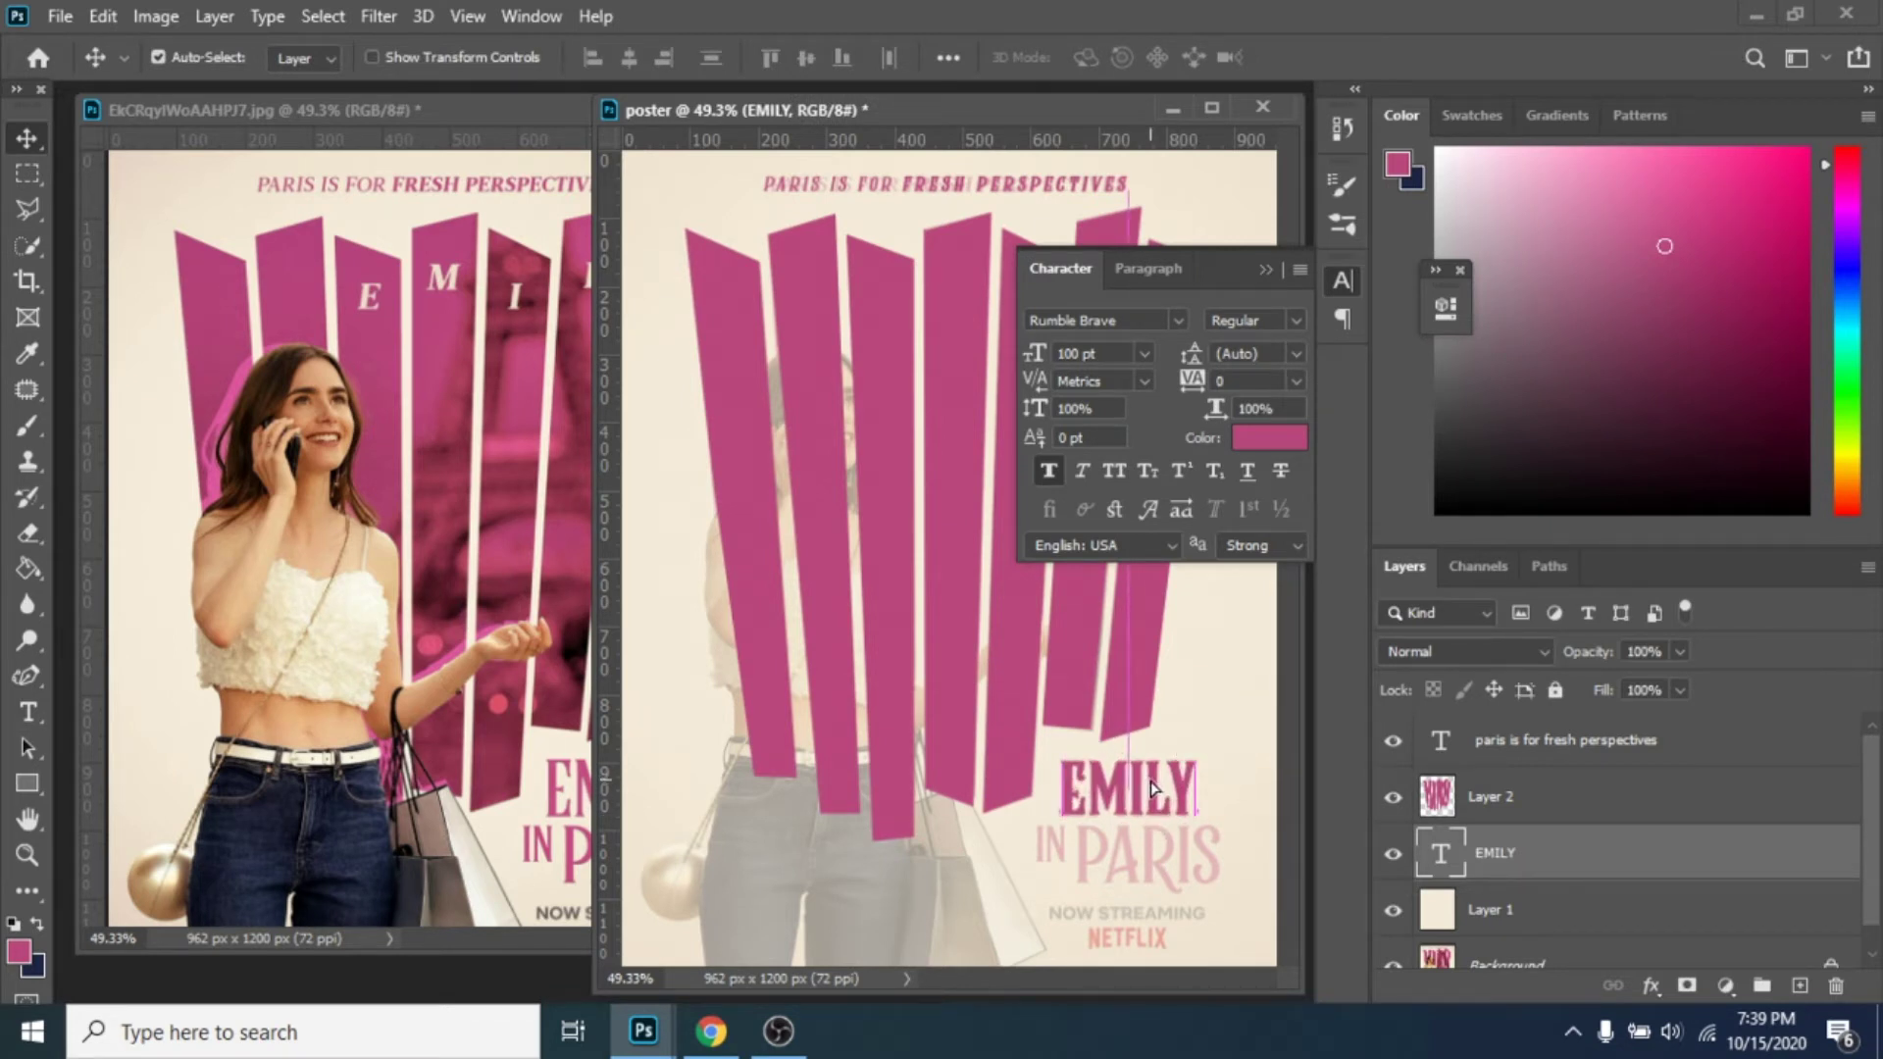
Step: Add the word IN below EMILY at 60 pt and place it over the matching word of the faint title
{"action": "left_click", "coordinate": [27, 713]}
{"action": "left_click", "coordinate": [918, 873]}
{"action": "type", "text": "IN"}
{"action": "key", "text": "ctrl+a"}
{"action": "left_click", "coordinate": [1144, 354]}
{"action": "left_click", "coordinate": [1111, 642]}
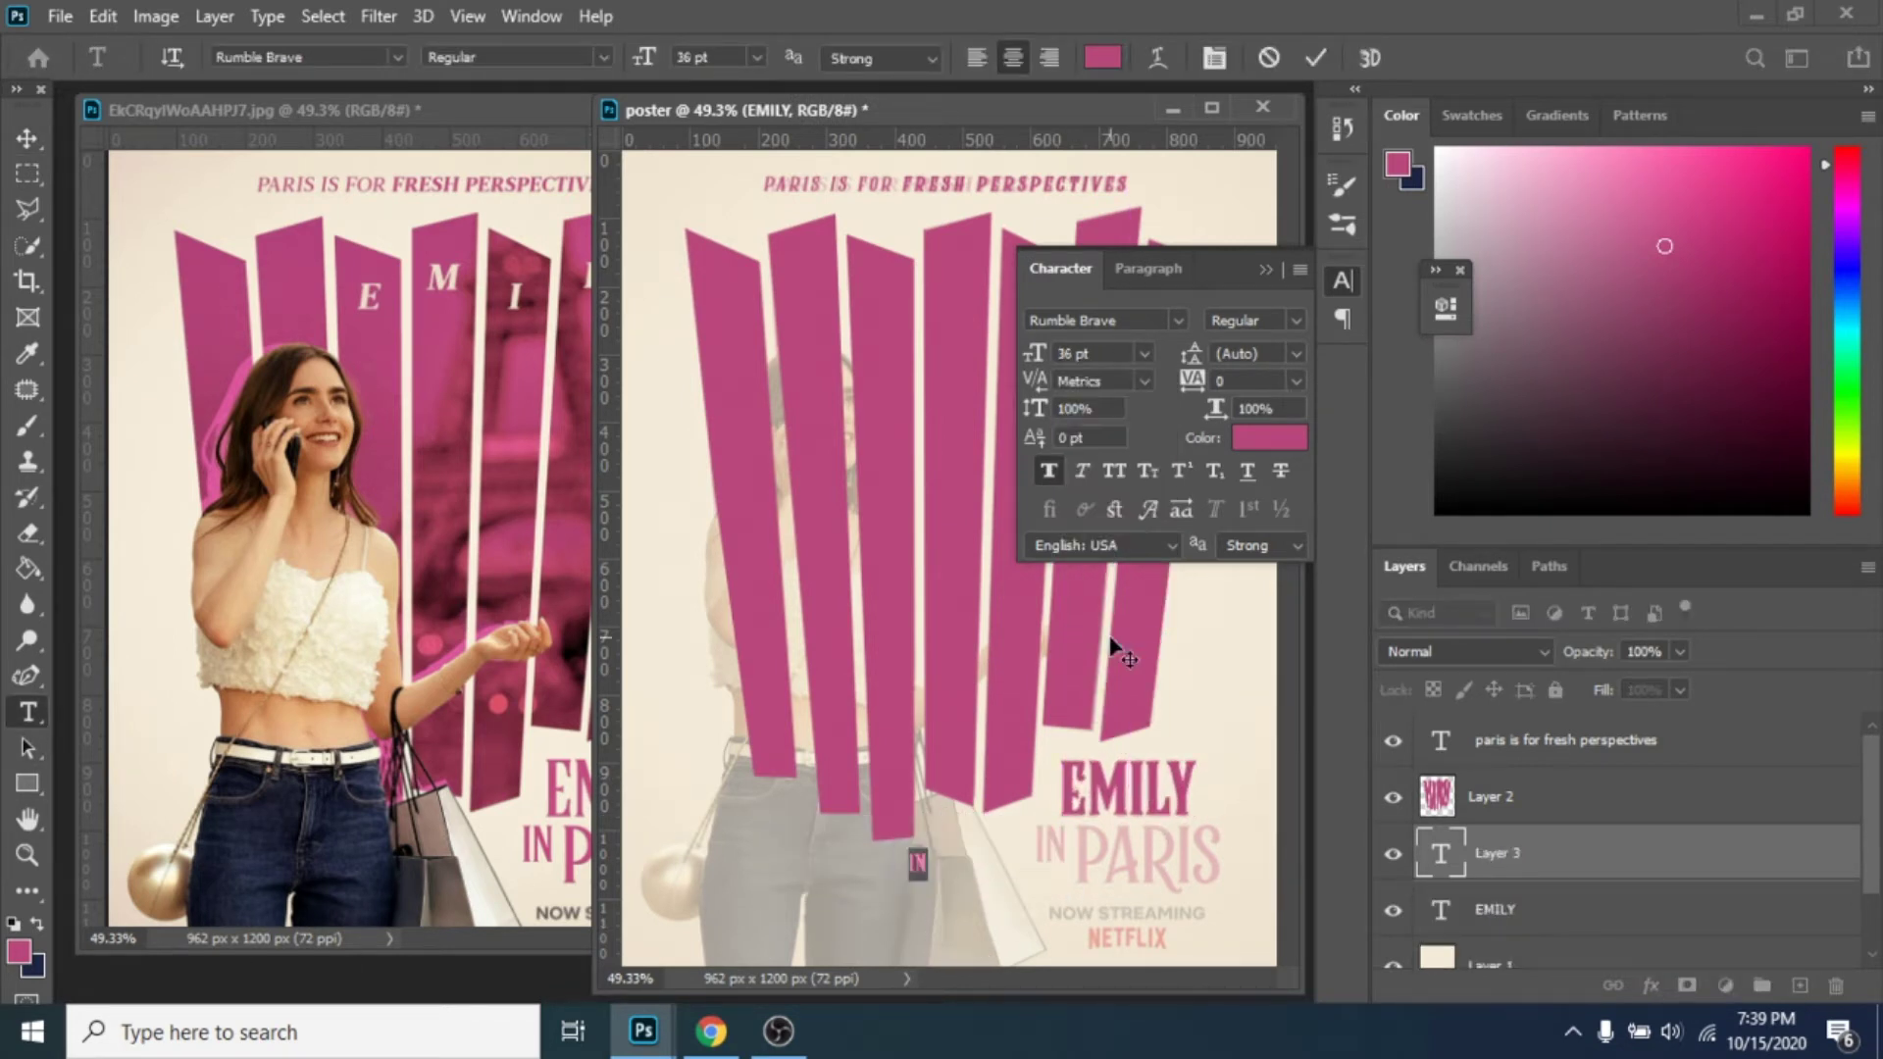
{"action": "left_click", "coordinate": [1144, 353]}
{"action": "left_click", "coordinate": [1111, 663]}
{"action": "left_click", "coordinate": [26, 138]}
{"action": "left_click_drag", "start_coordinate": [919, 863], "coordinate": [1067, 850]}
{"action": "left_click", "coordinate": [1144, 354]}
{"action": "left_click", "coordinate": [1137, 683]}
Step: Add the word PARIS at 100 pt and align it beside IN over the faint original title
{"action": "left_click", "coordinate": [26, 712]}
{"action": "left_click", "coordinate": [978, 910]}
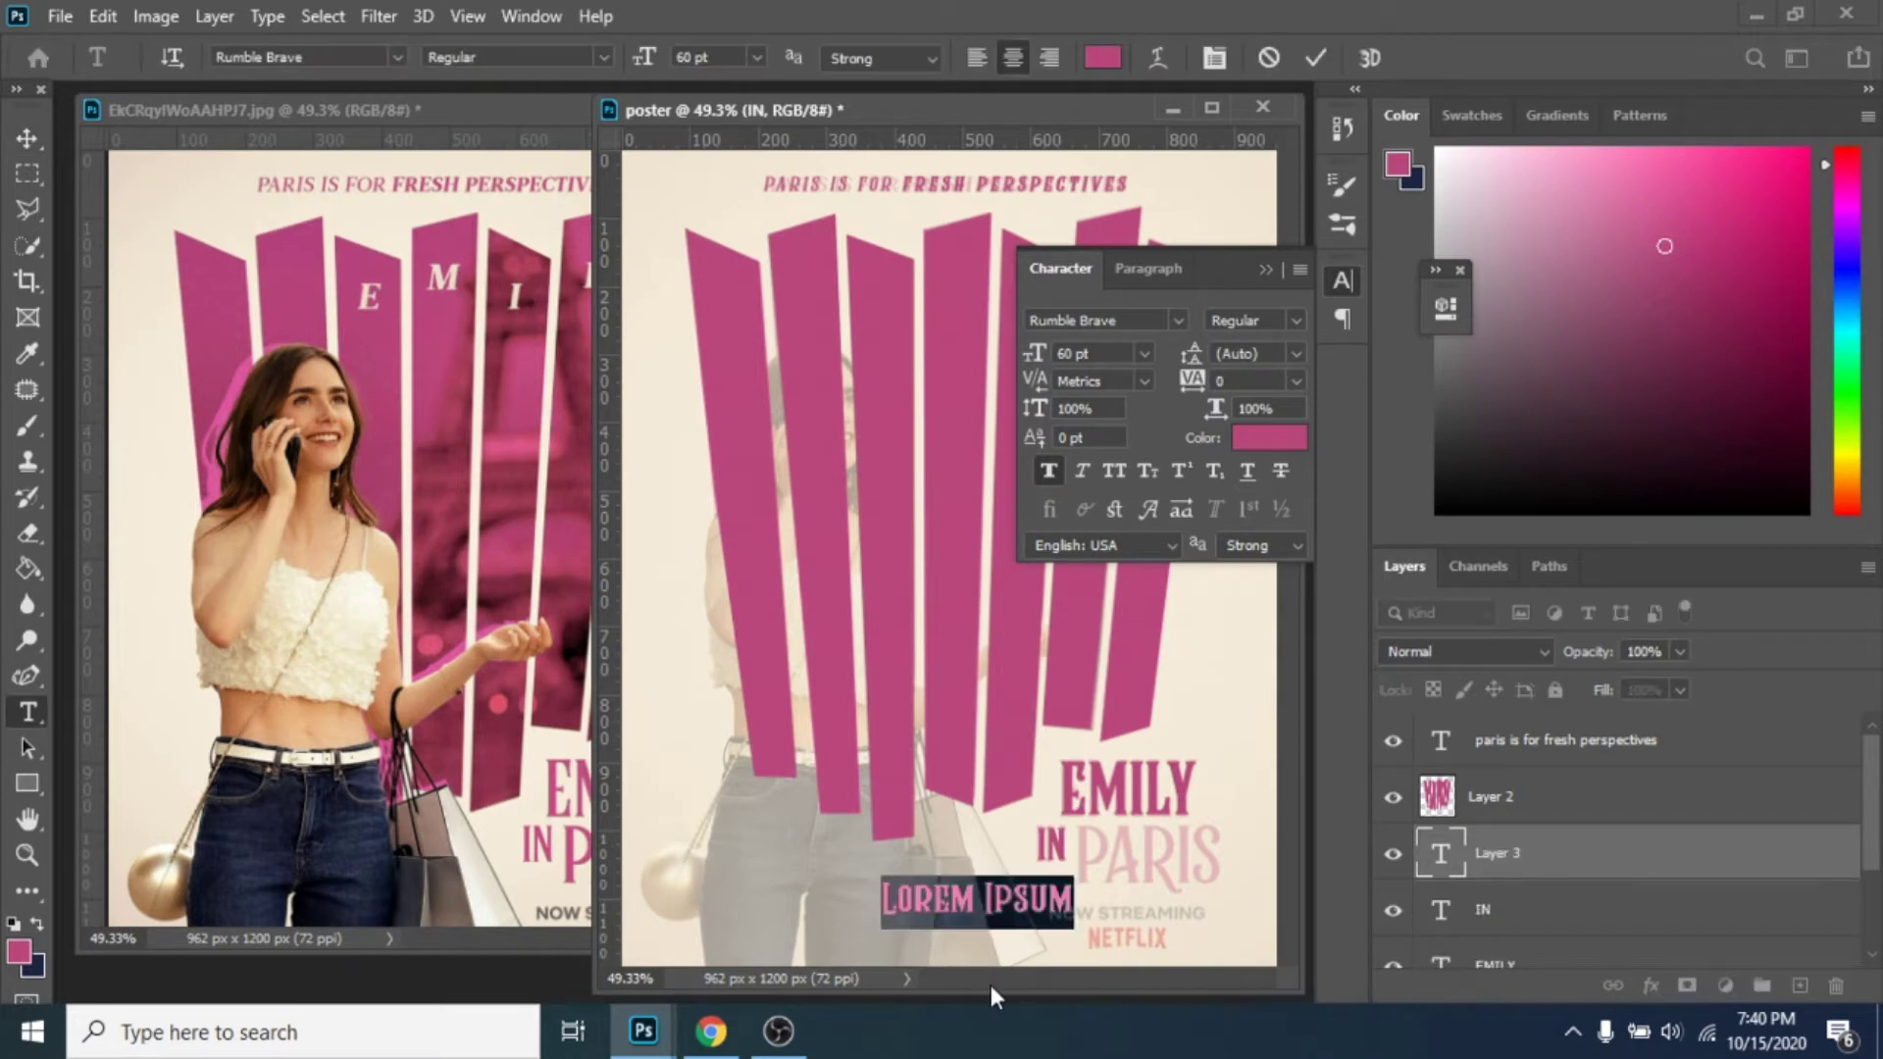
{"action": "type", "text": "PARIS"}
{"action": "key", "text": "ctrl+a"}
{"action": "left_click", "coordinate": [1035, 353]}
{"action": "type", "text": "100"}
{"action": "key", "text": "Return"}
{"action": "left_click", "coordinate": [27, 138]}
{"action": "left_click_drag", "start_coordinate": [1002, 888], "coordinate": [1167, 856]}
{"action": "left_click_drag", "start_coordinate": [1166, 856], "coordinate": [1157, 863]}
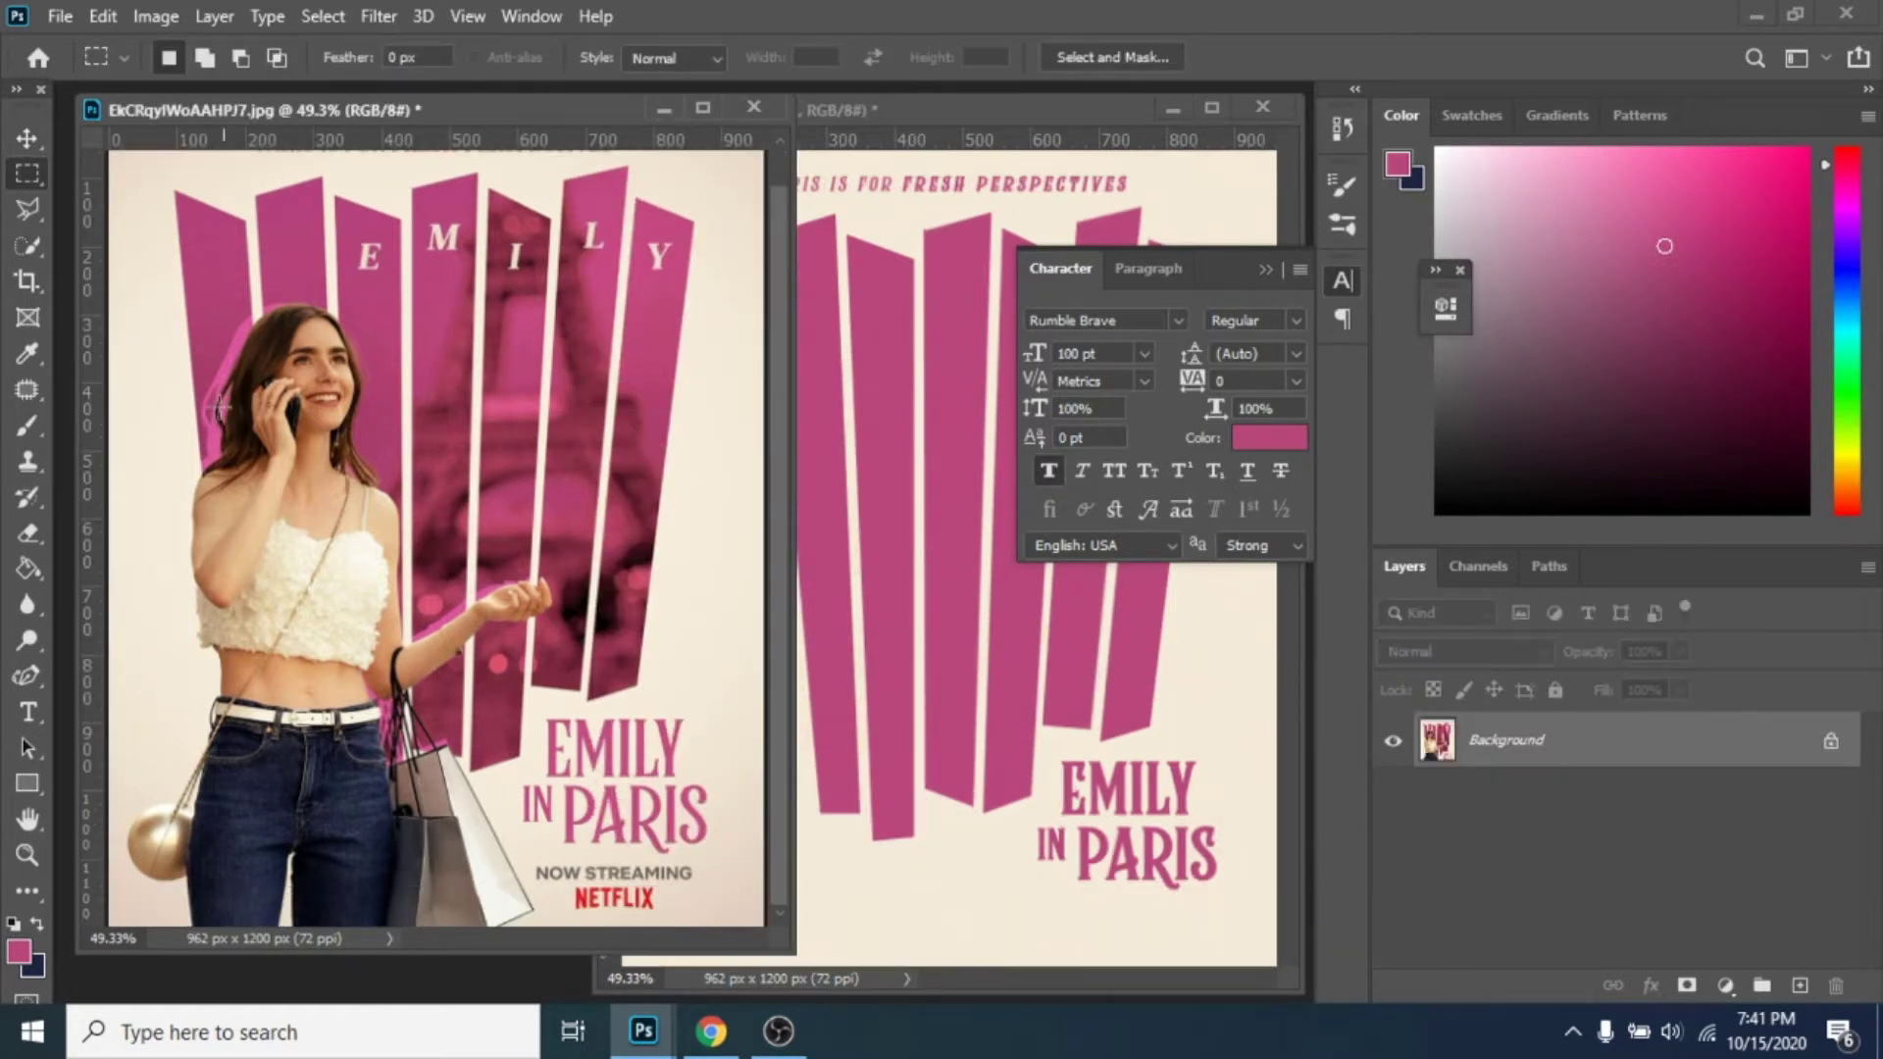
Step: Outline NOW STREAMING NETFLIX in the original poster with the Polygonal Lasso and copy it below the title in the new poster
{"action": "left_click", "coordinate": [27, 218]}
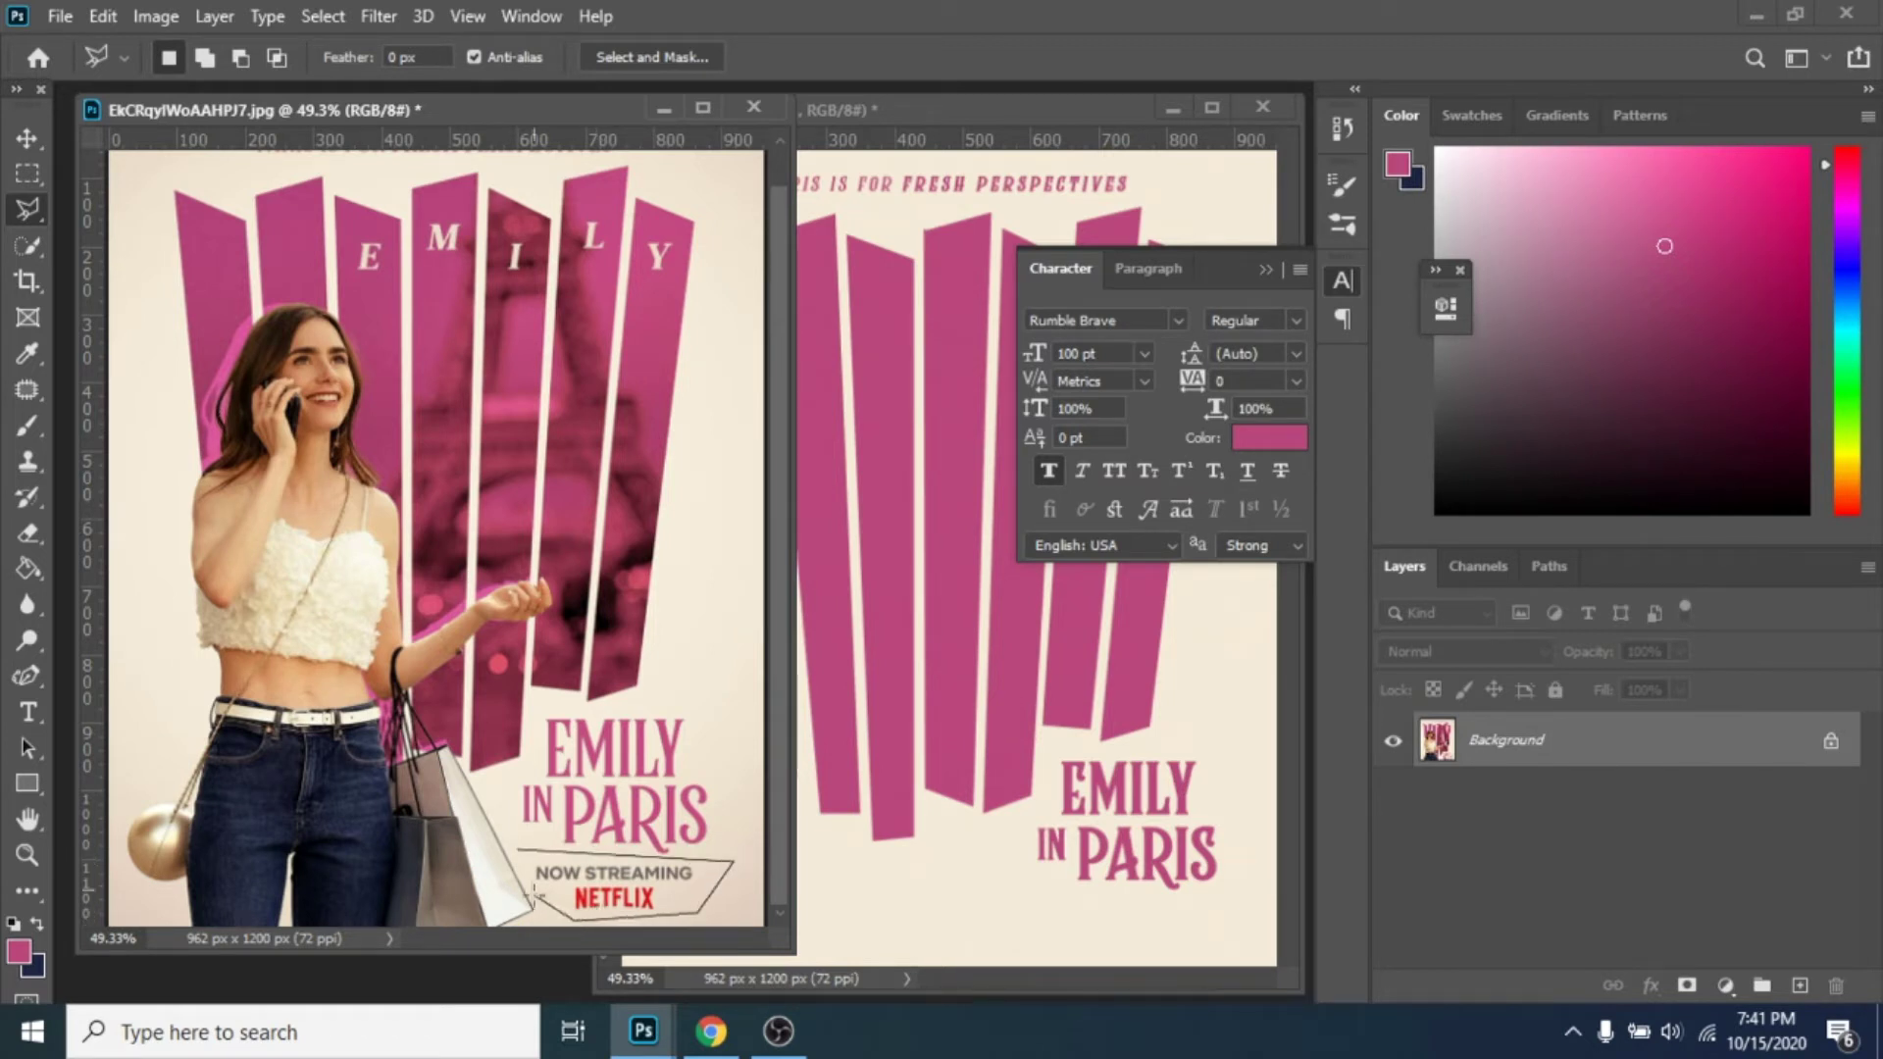
{"action": "left_click", "coordinate": [517, 851]}
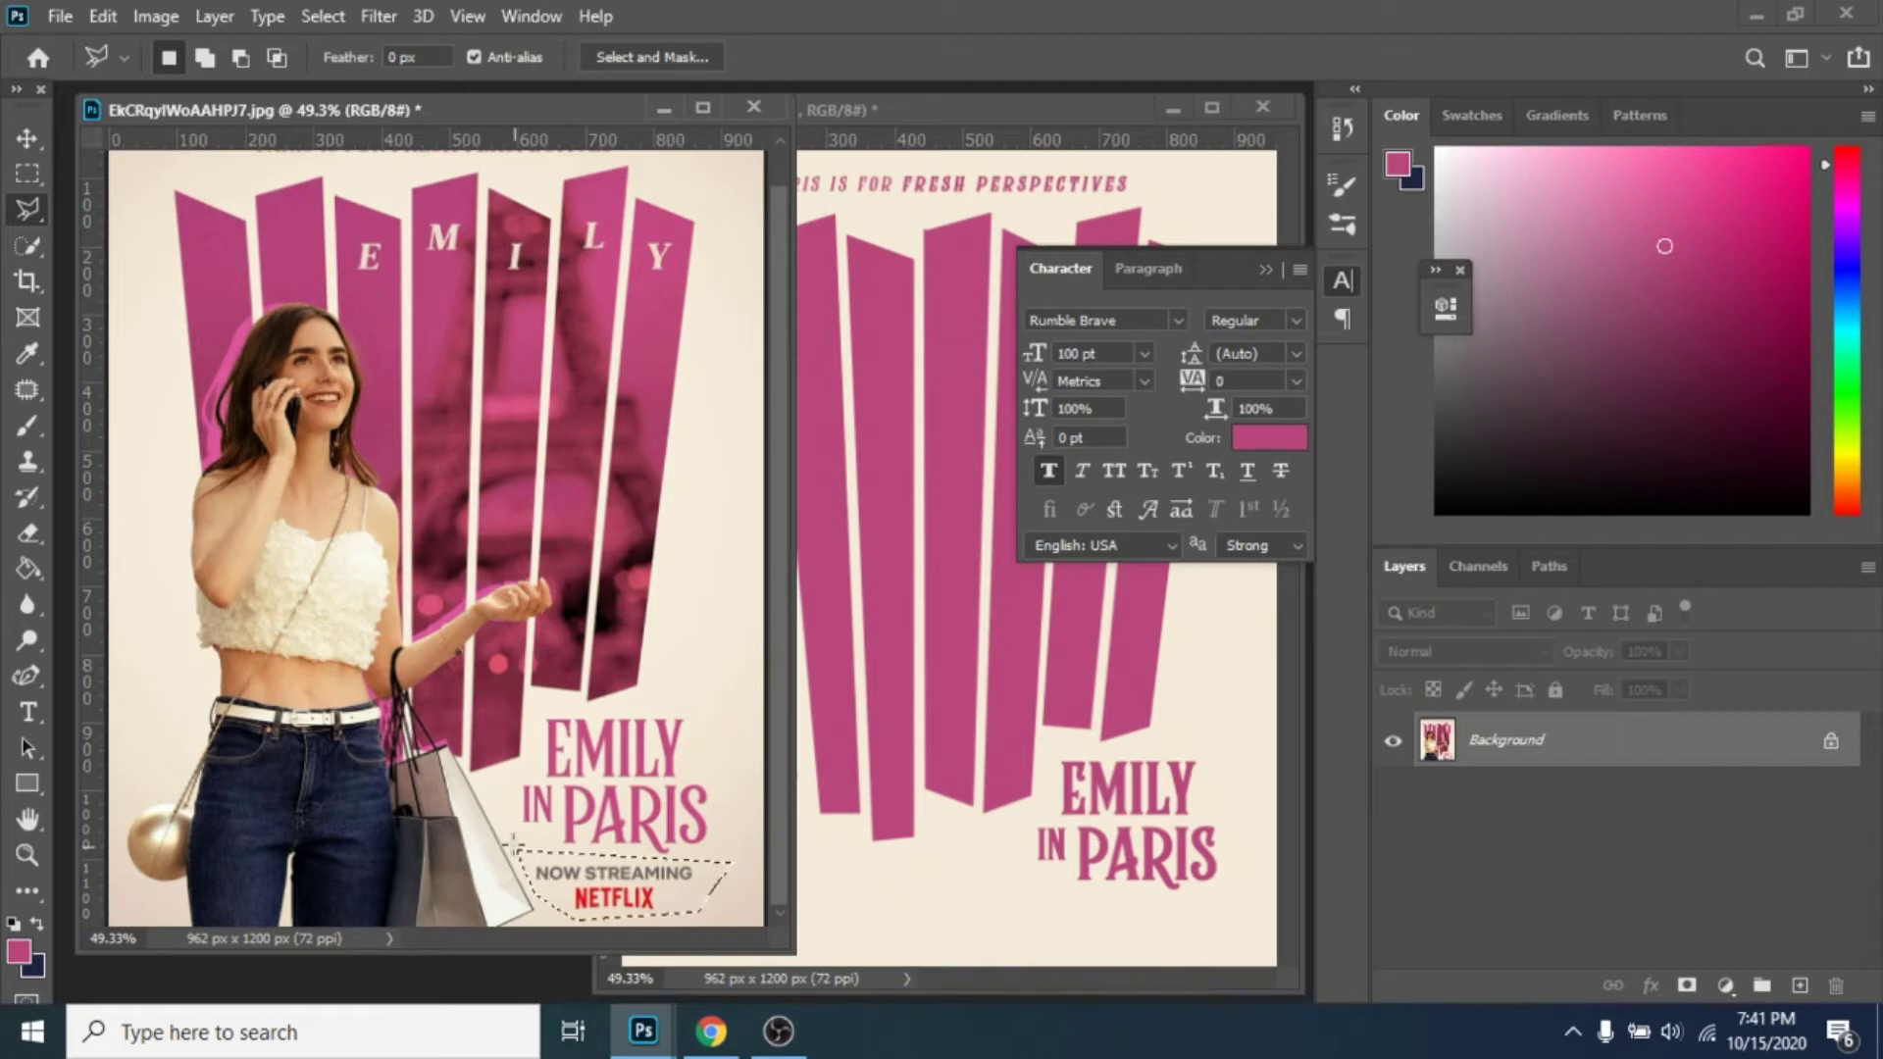
{"action": "left_click", "coordinate": [25, 134]}
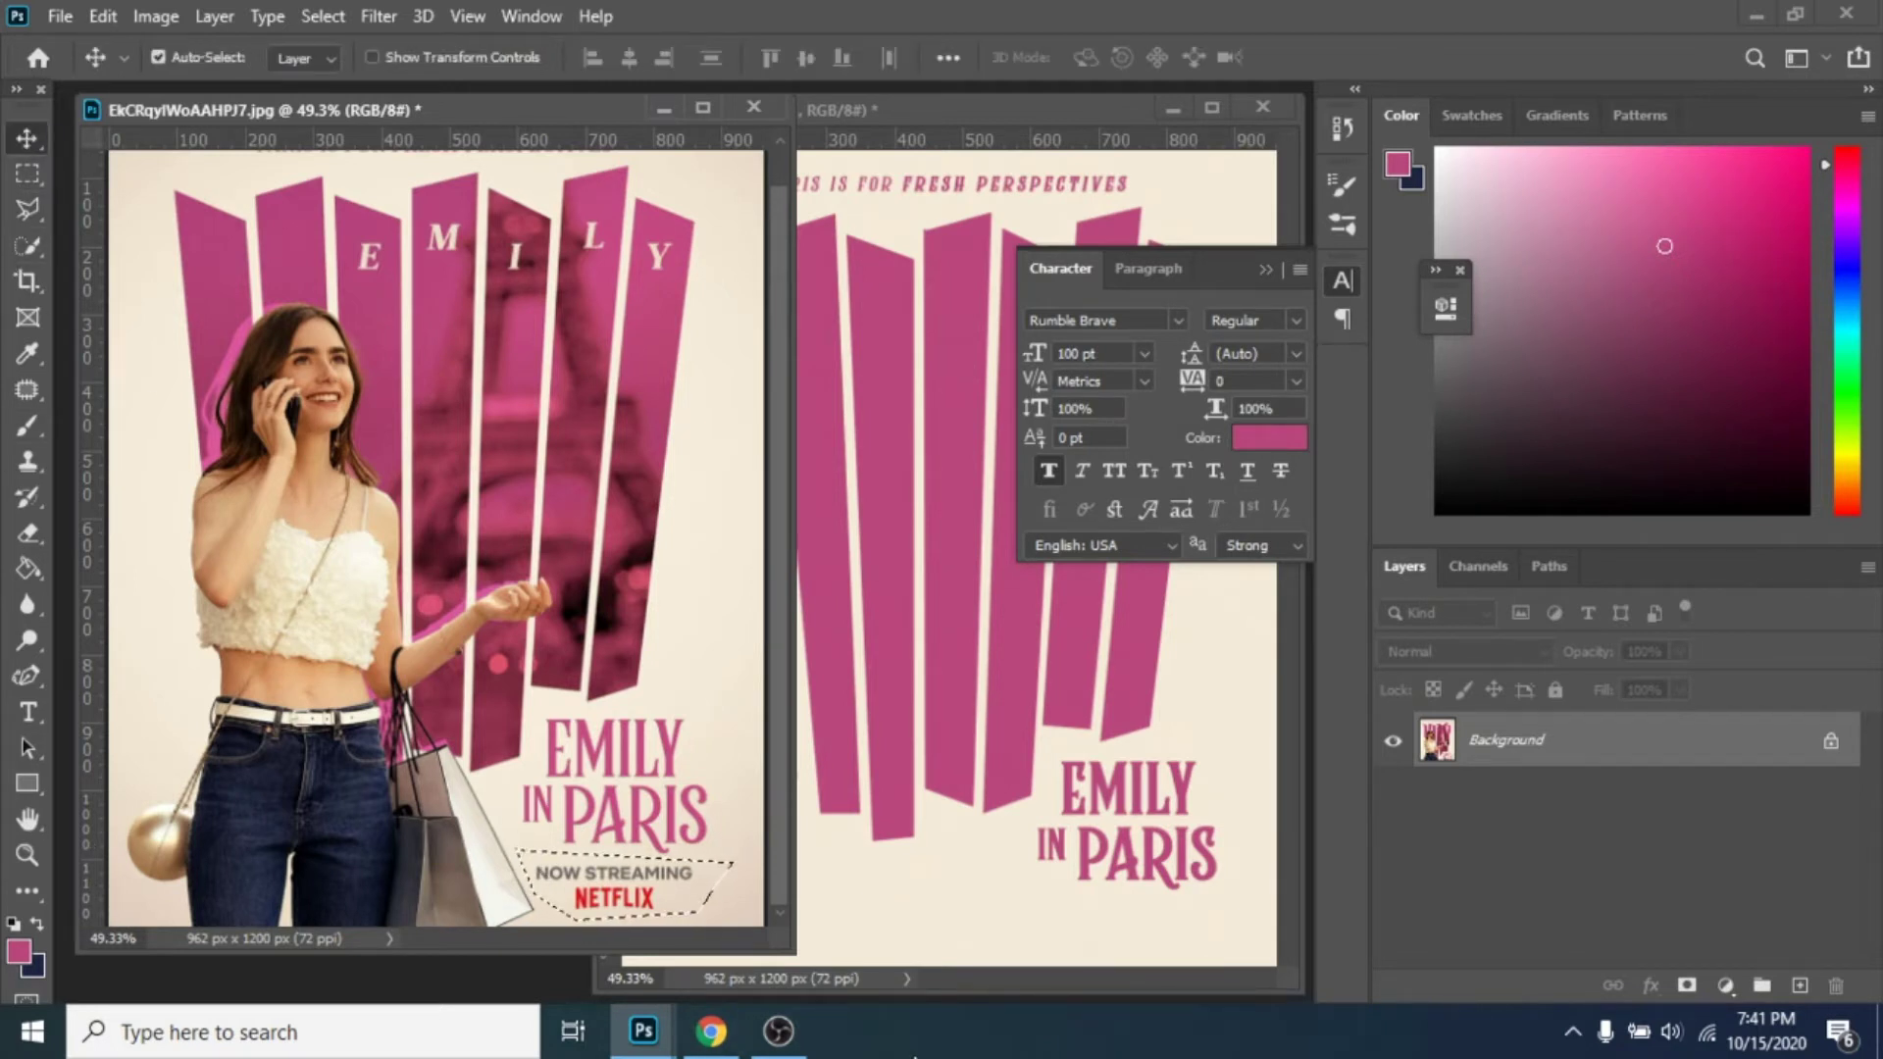
{"action": "mouse_move", "coordinate": [647, 937]}
{"action": "left_mouse_down"}
{"action": "mouse_move", "coordinate": [1144, 904]}
{"action": "mouse_move", "coordinate": [1143, 940]}
{"action": "mouse_move", "coordinate": [1138, 915]}
{"action": "left_mouse_up"}
Step: Erase the leftover beige background around the copied NOW STREAMING NETFLIX text with a 23 px eraser
{"action": "key", "text": "z"}
{"action": "left_click", "coordinate": [1164, 908]}
{"action": "left_click", "coordinate": [1165, 908]}
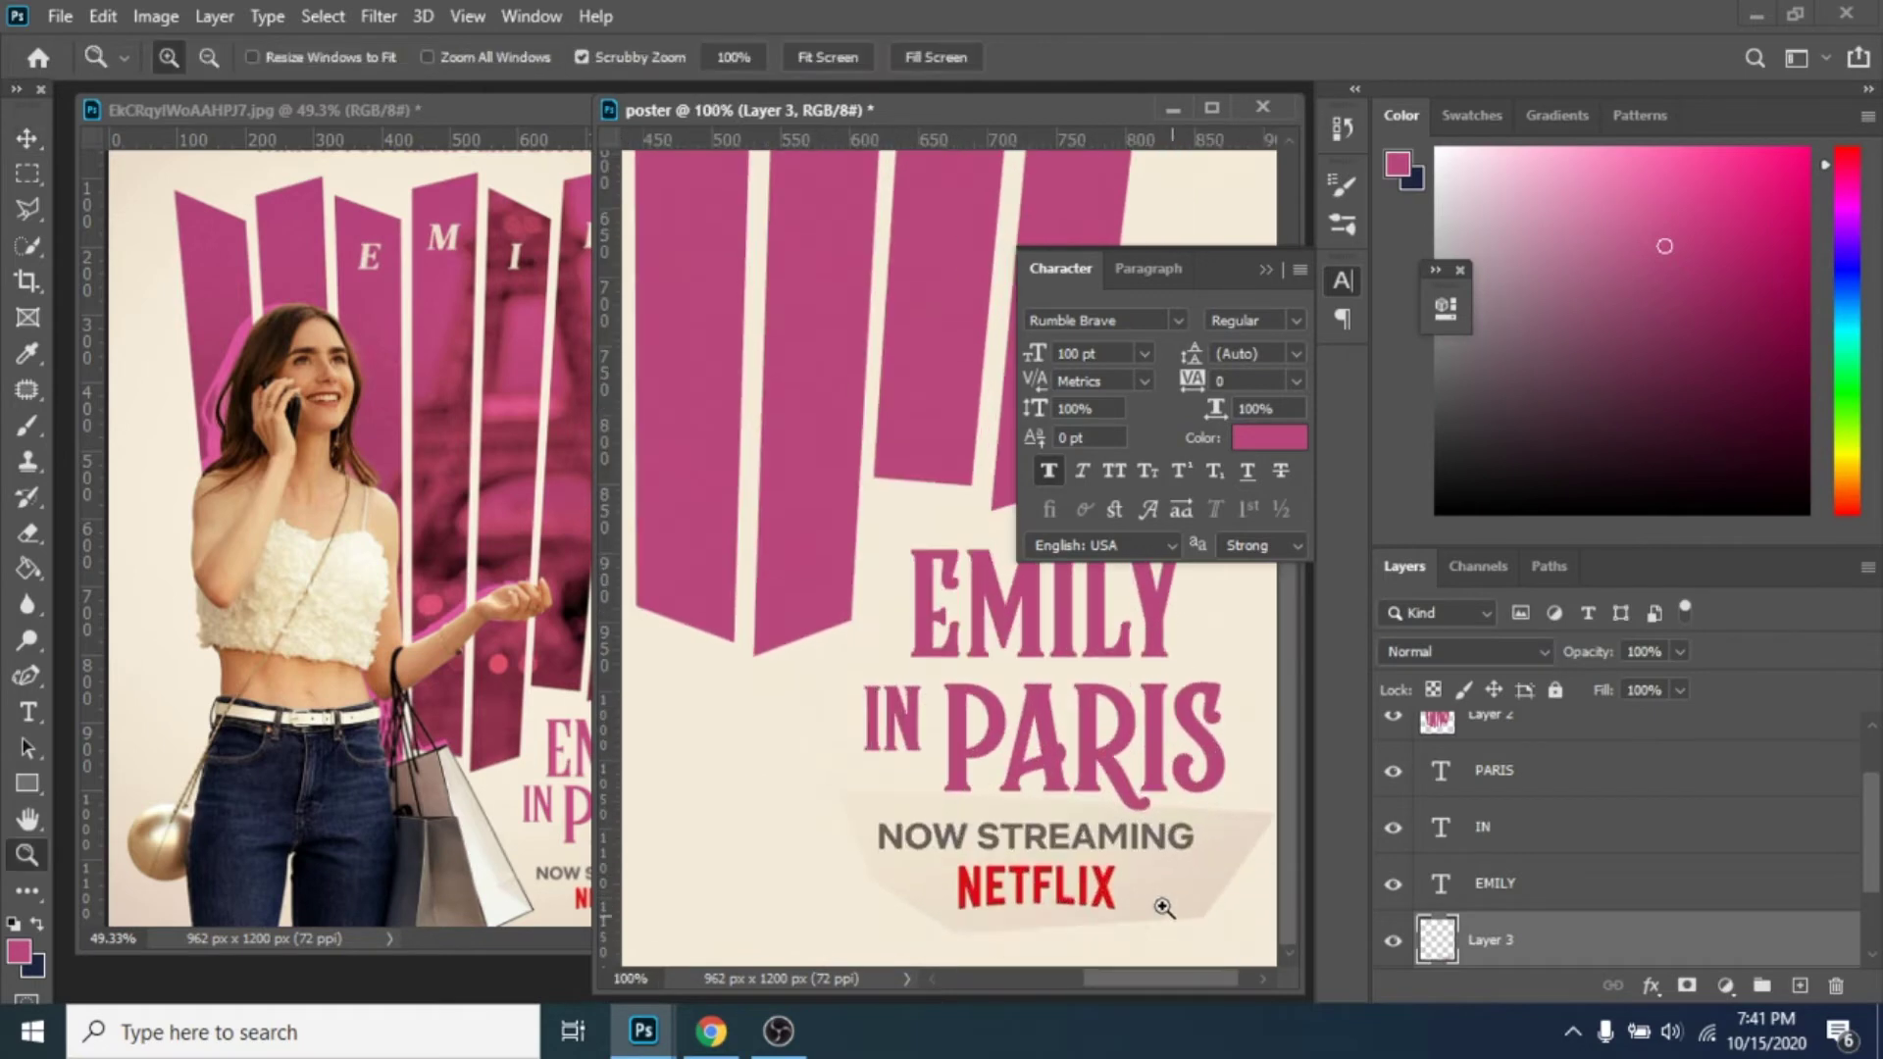
{"action": "left_click", "coordinate": [1153, 901]}
{"action": "key", "text": "e"}
{"action": "scroll", "coordinate": [1046, 883], "scroll_direction": "right", "scroll_amount": 3}
{"action": "left_click", "coordinate": [200, 58]}
{"action": "left_click_drag", "start_coordinate": [183, 149], "coordinate": [172, 149]}
{"action": "mouse_move", "coordinate": [1054, 829]}
{"action": "left_mouse_down"}
{"action": "mouse_move", "coordinate": [1063, 769]}
{"action": "mouse_move", "coordinate": [934, 901]}
{"action": "mouse_move", "coordinate": [960, 922]}
{"action": "left_mouse_up"}
{"action": "left_click_drag", "start_coordinate": [1206, 978], "coordinate": [1175, 978]}
{"action": "scroll", "coordinate": [991, 888], "scroll_direction": "down", "scroll_amount": 1}
{"action": "left_click_drag", "start_coordinate": [986, 893], "coordinate": [783, 924]}
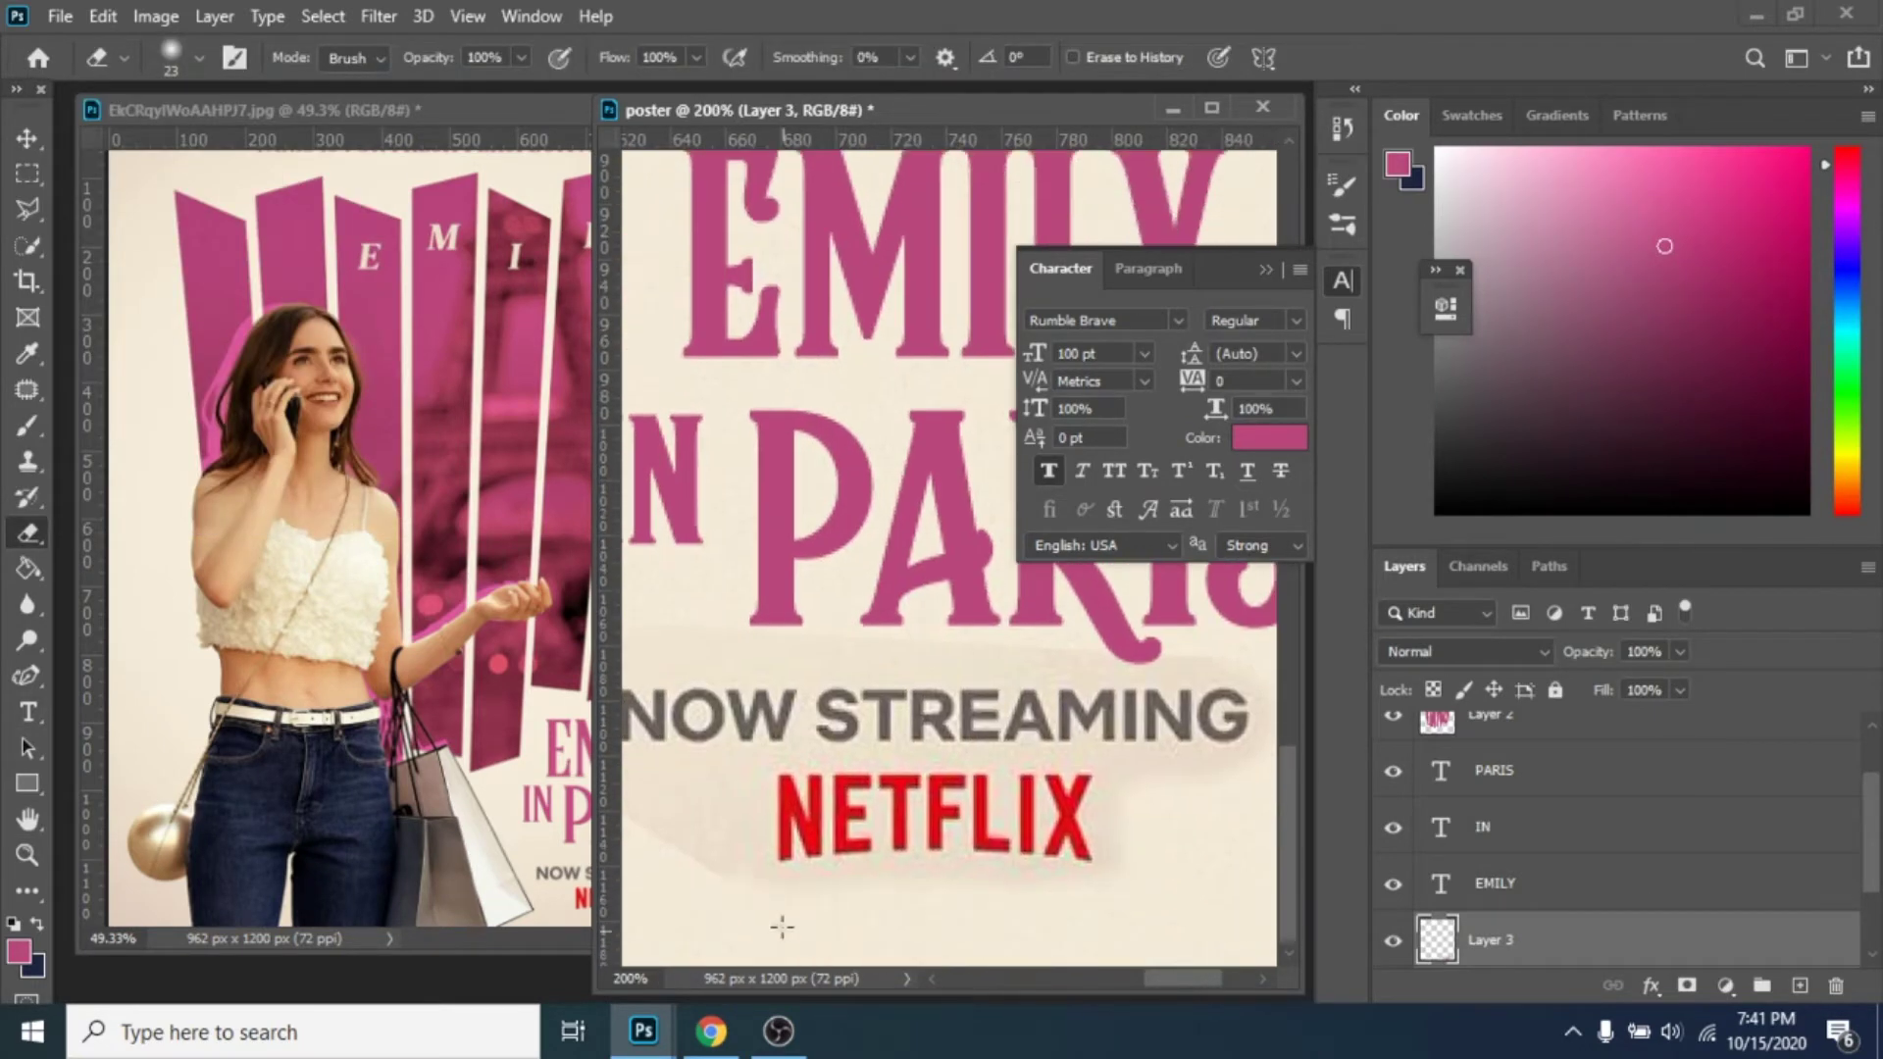
{"action": "scroll", "coordinate": [791, 850], "scroll_direction": "left", "scroll_amount": 2}
{"action": "scroll", "coordinate": [879, 645], "scroll_direction": "right", "scroll_amount": 3}
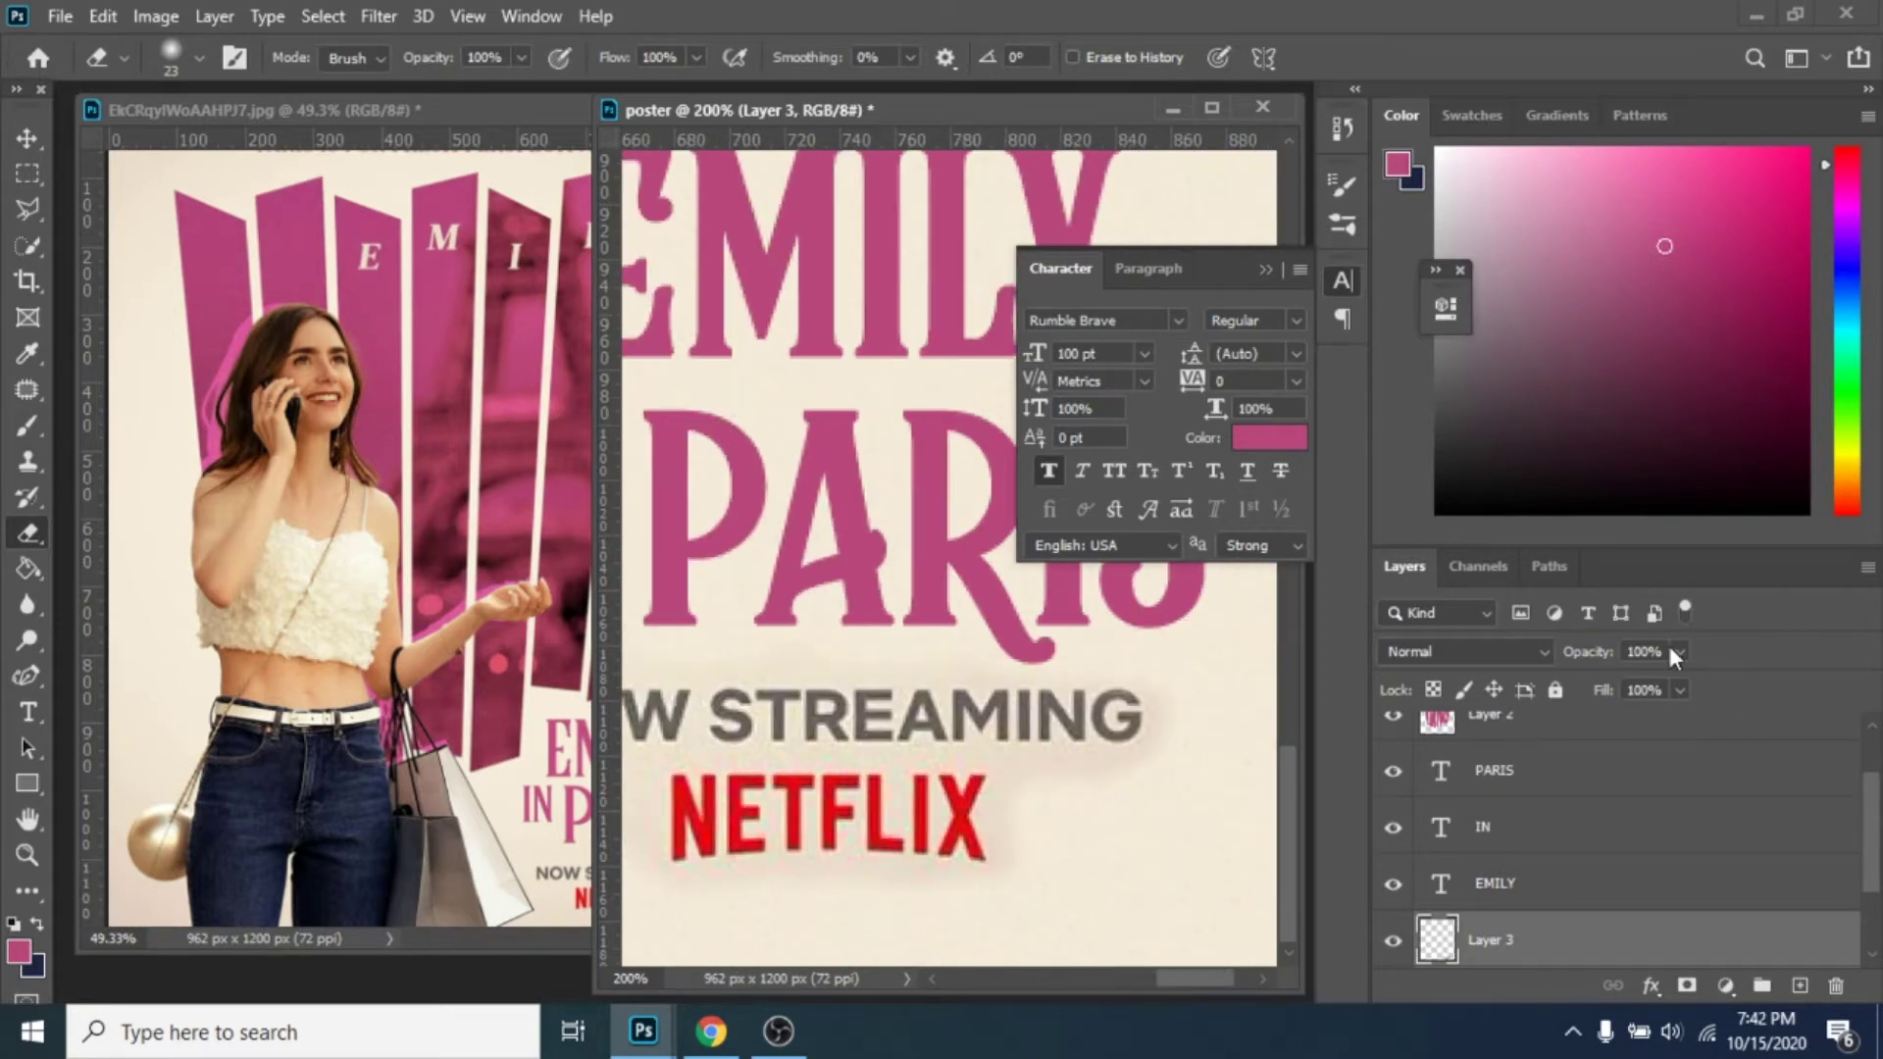
Step: Lower the NOW STREAMING NETFLIX layer's opacity to 83% and adjust its brightness and contrast
{"action": "left_click_drag", "start_coordinate": [1668, 654], "coordinate": [1648, 675]}
{"action": "key", "text": "ctrl+minus"}
{"action": "key", "text": "ctrl+minus"}
{"action": "key", "text": "ctrl+minus"}
{"action": "key", "text": "ctrl+minus"}
{"action": "left_click", "coordinate": [156, 17]}
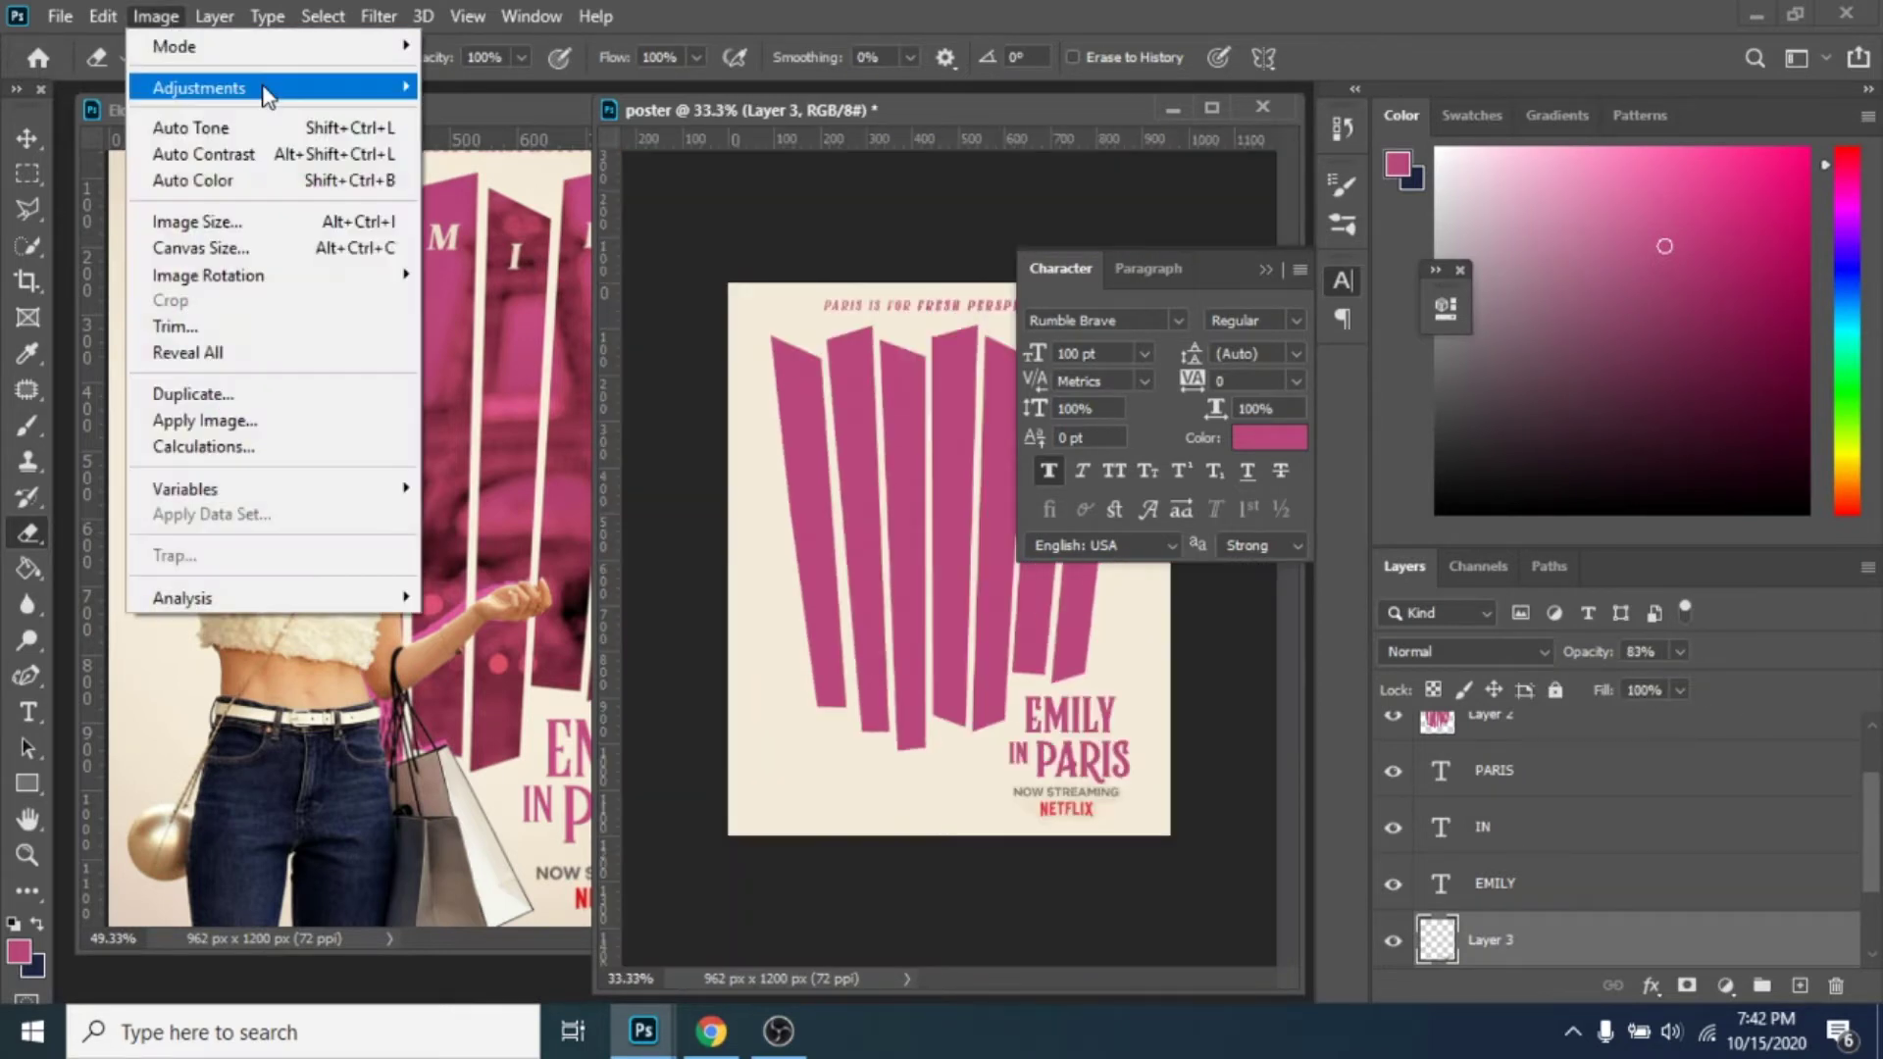
{"action": "left_click", "coordinate": [480, 87]}
{"action": "left_click_drag", "start_coordinate": [1416, 417], "coordinate": [1381, 480]}
{"action": "left_click", "coordinate": [1632, 400]}
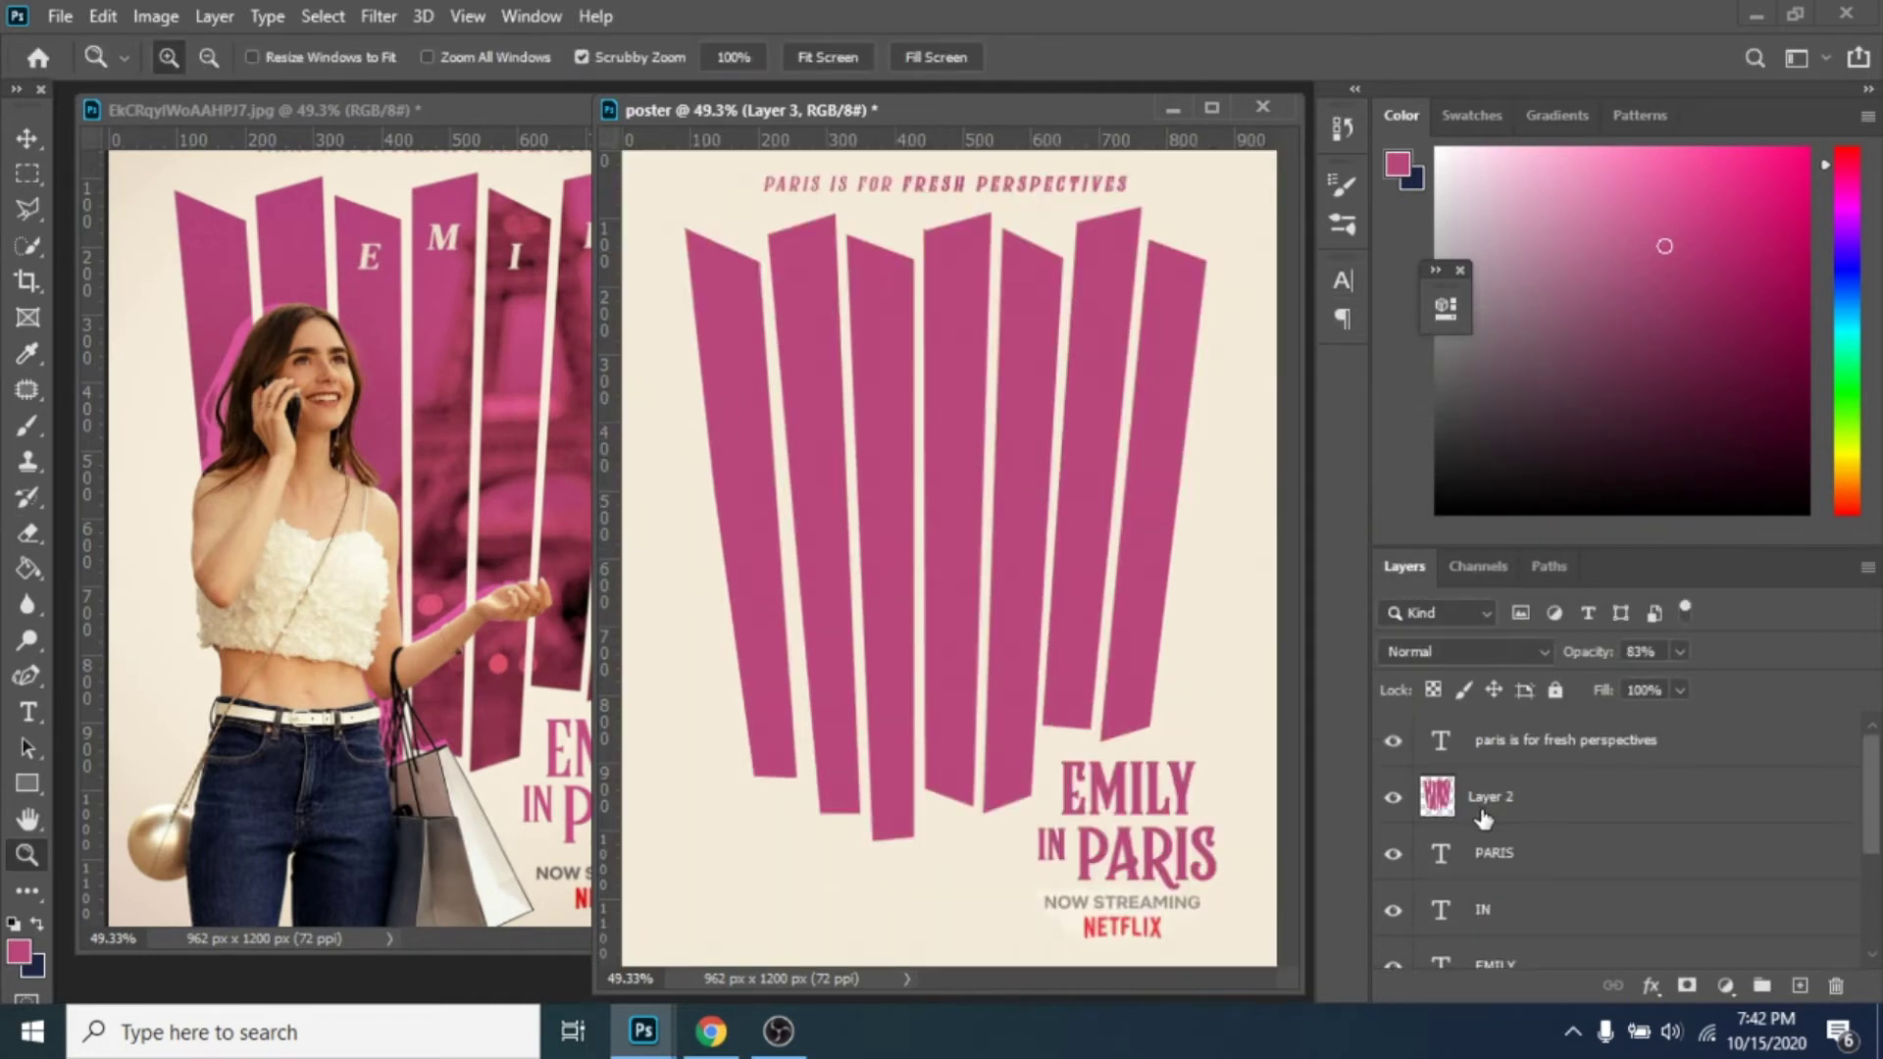
Step: Apply Lens Blur to the Eiffel Tower photo with radius 10, blade curvature 14, rotation 50, brightness 16 and noise amount 3
{"action": "left_click", "coordinate": [1483, 819]}
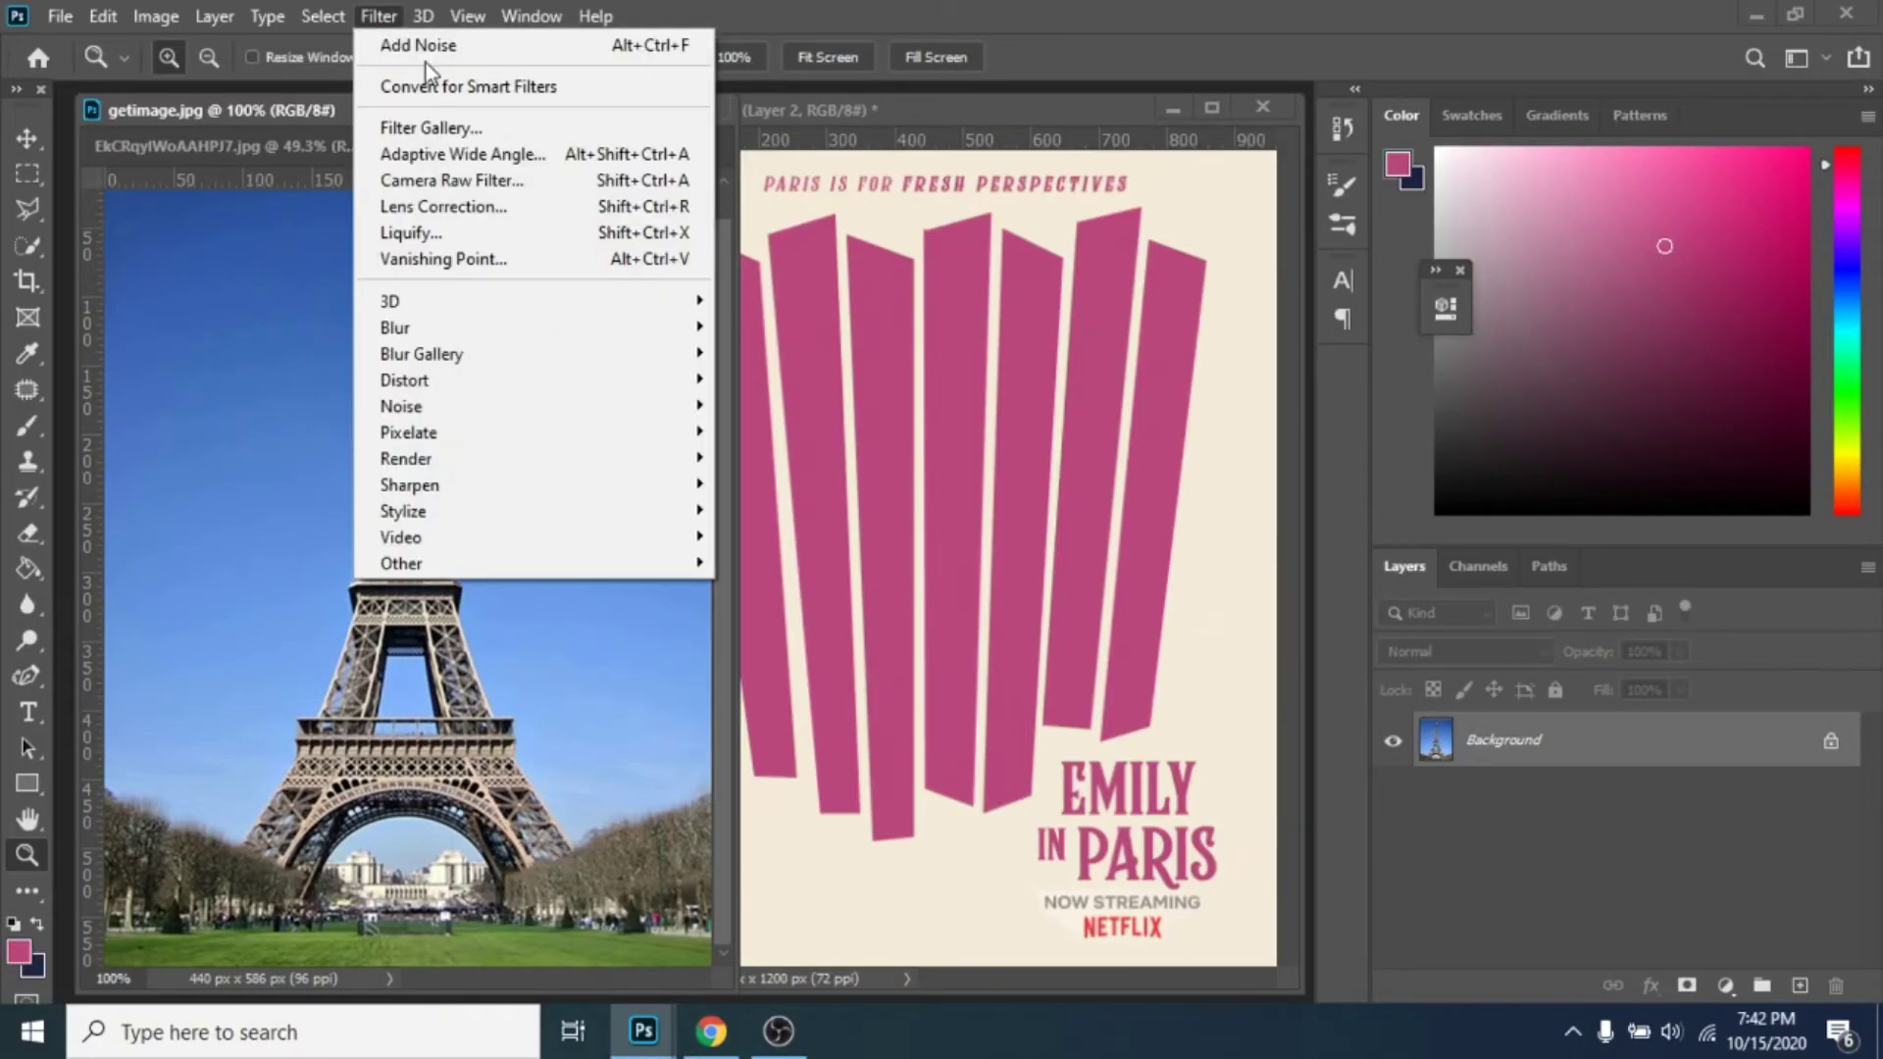
{"action": "mouse_move", "coordinate": [589, 327]}
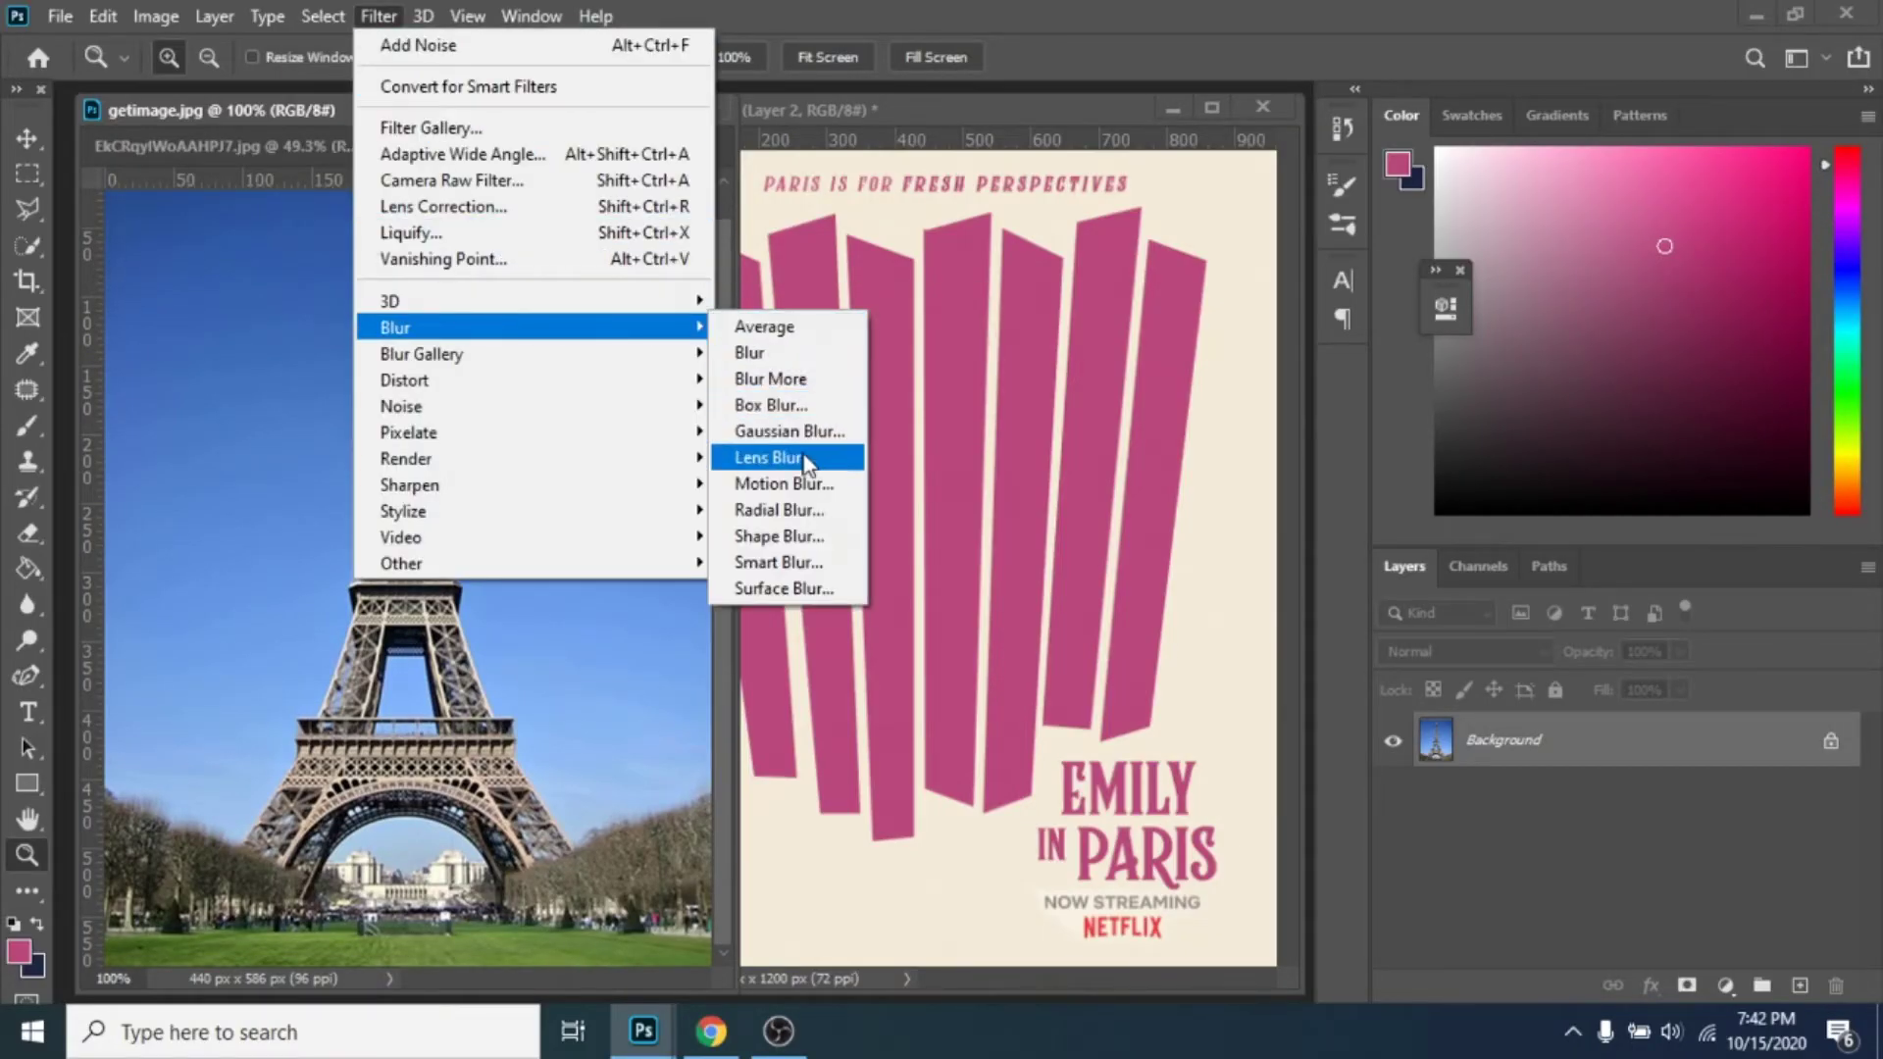
{"action": "left_click", "coordinate": [780, 462]}
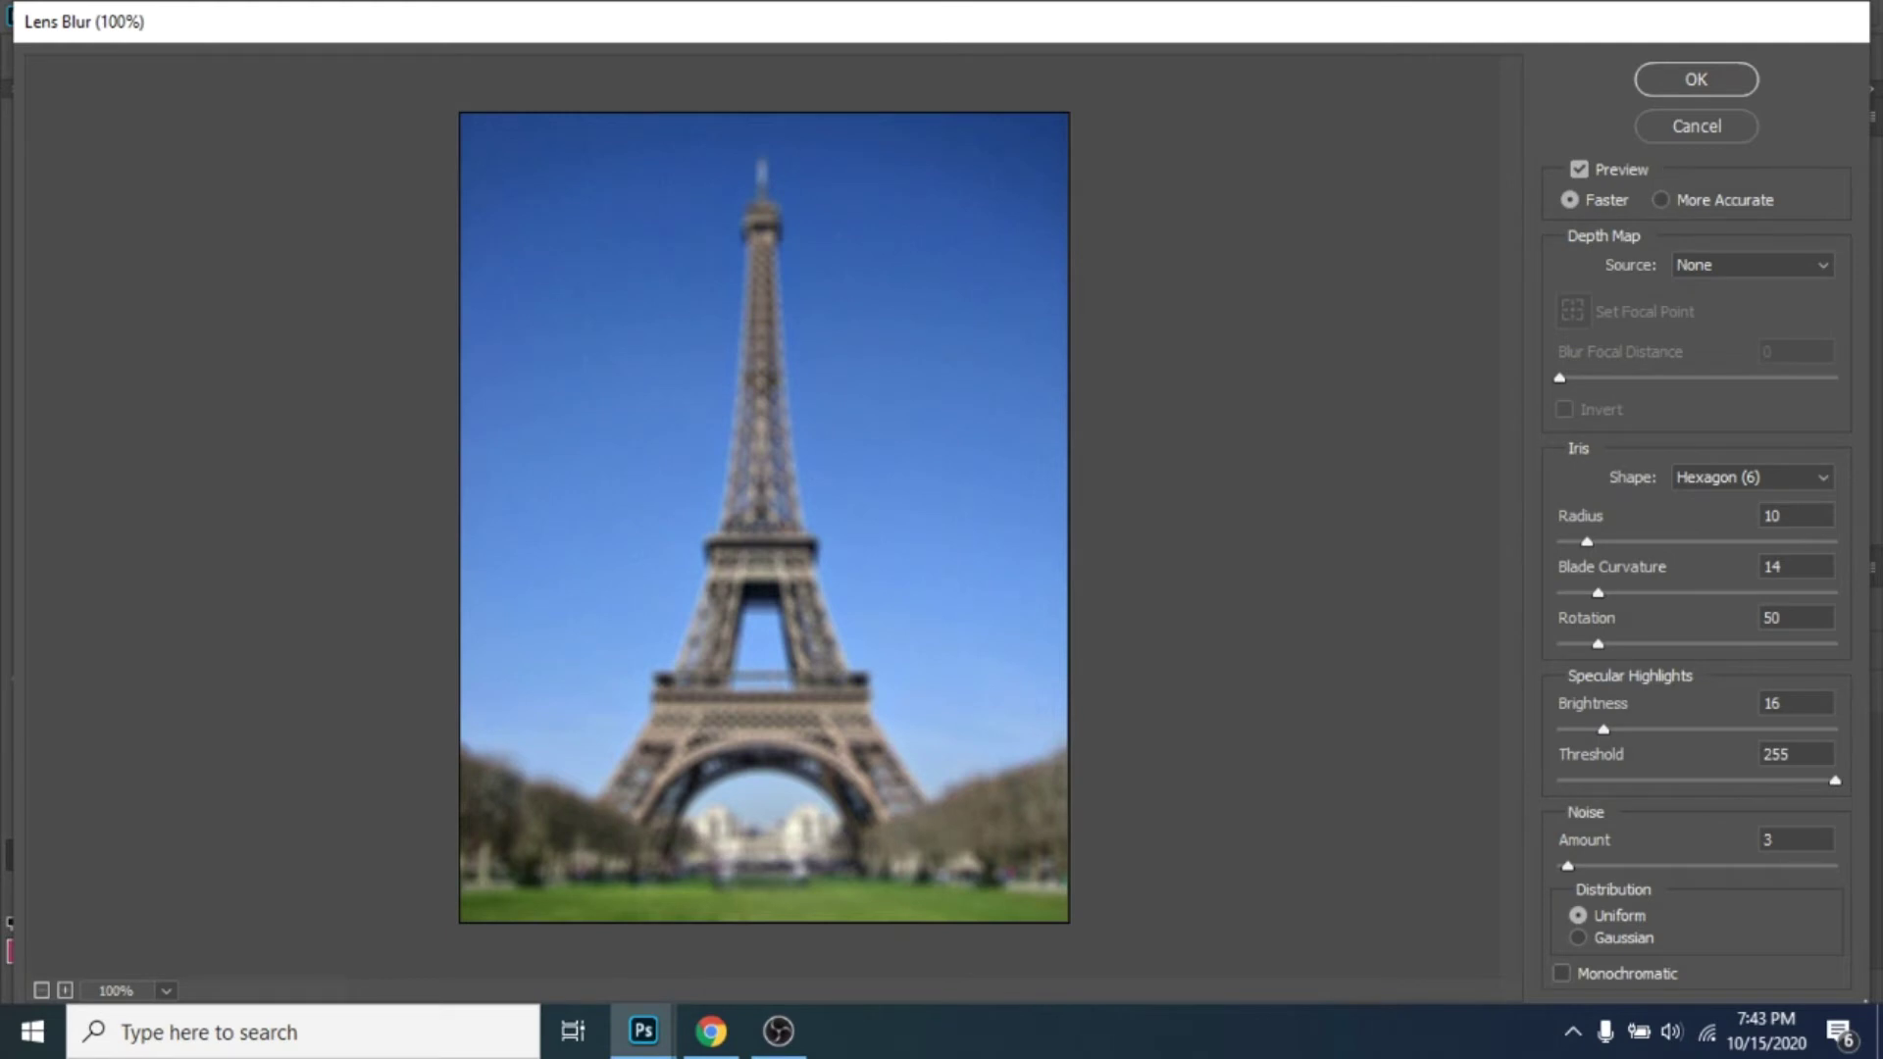
{"action": "left_click", "coordinate": [1689, 90]}
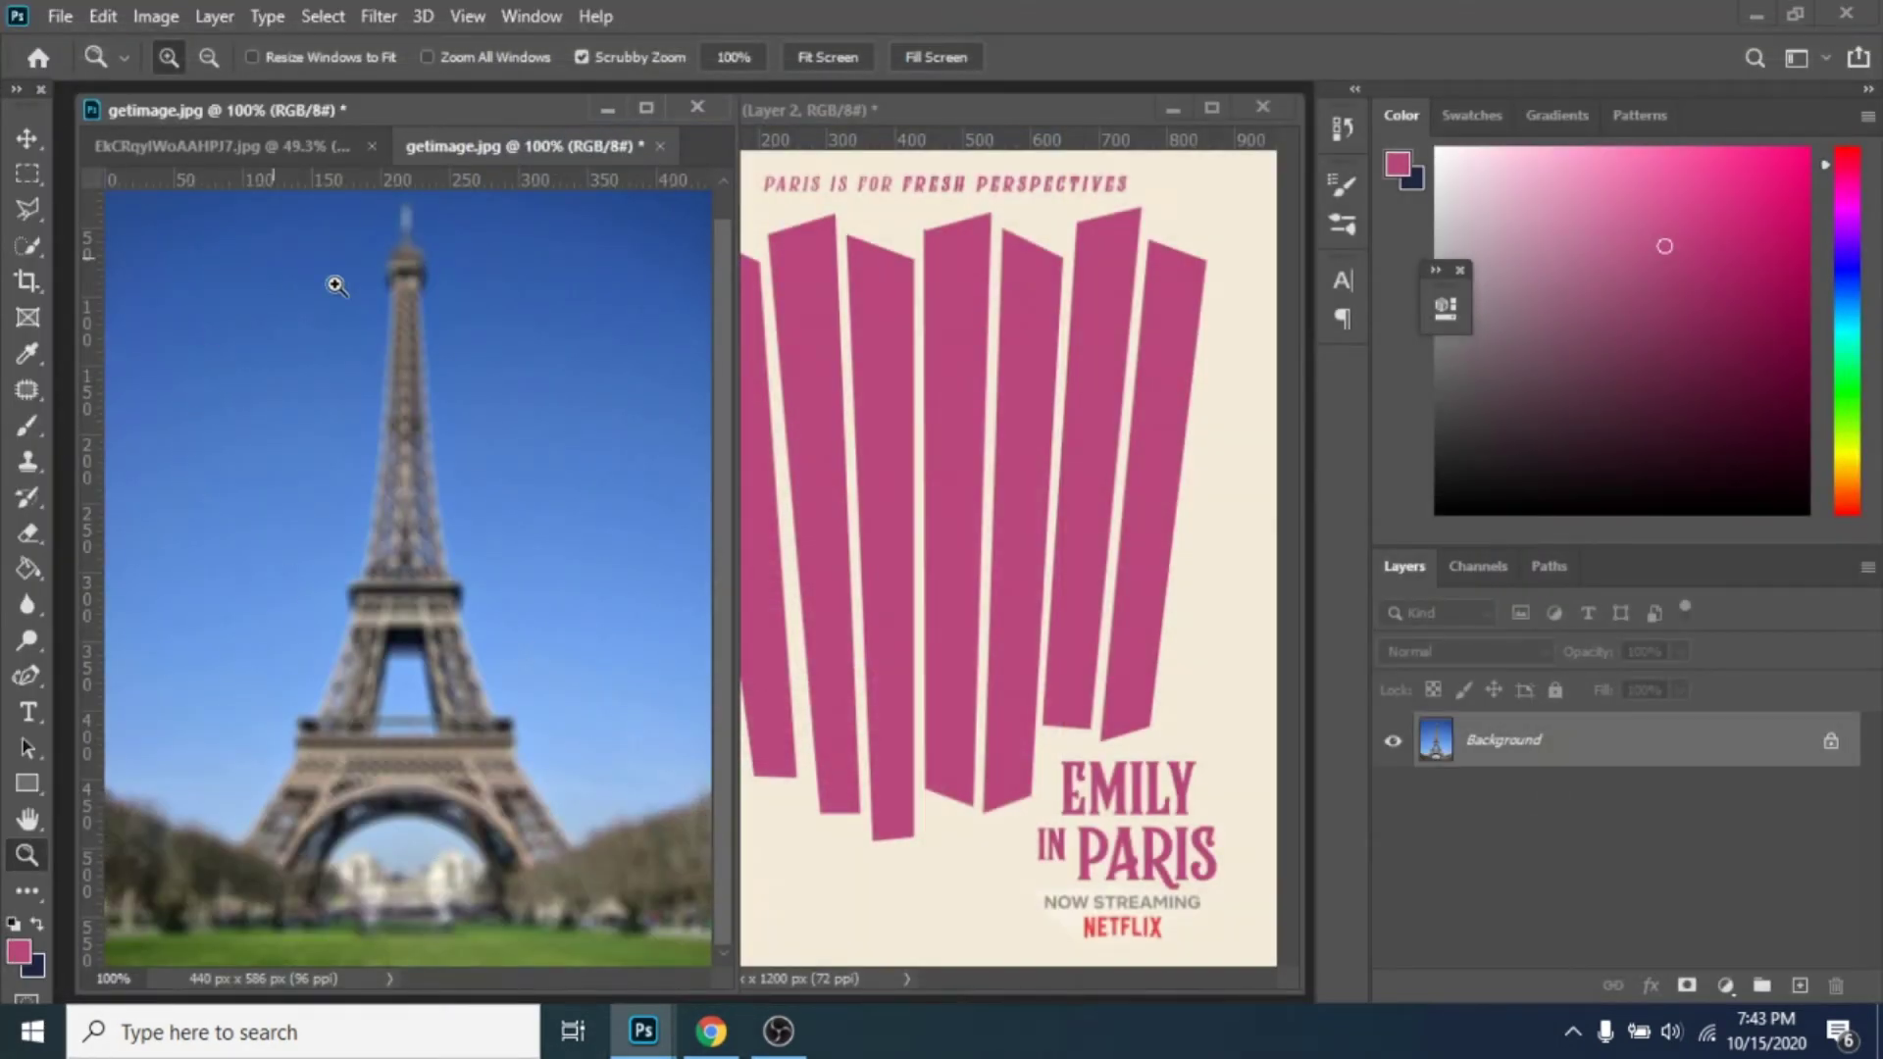
Step: Fill a new layer above the Eiffel Tower photo with magenta and set its blend mode to Hue
{"action": "left_click", "coordinate": [1800, 986]}
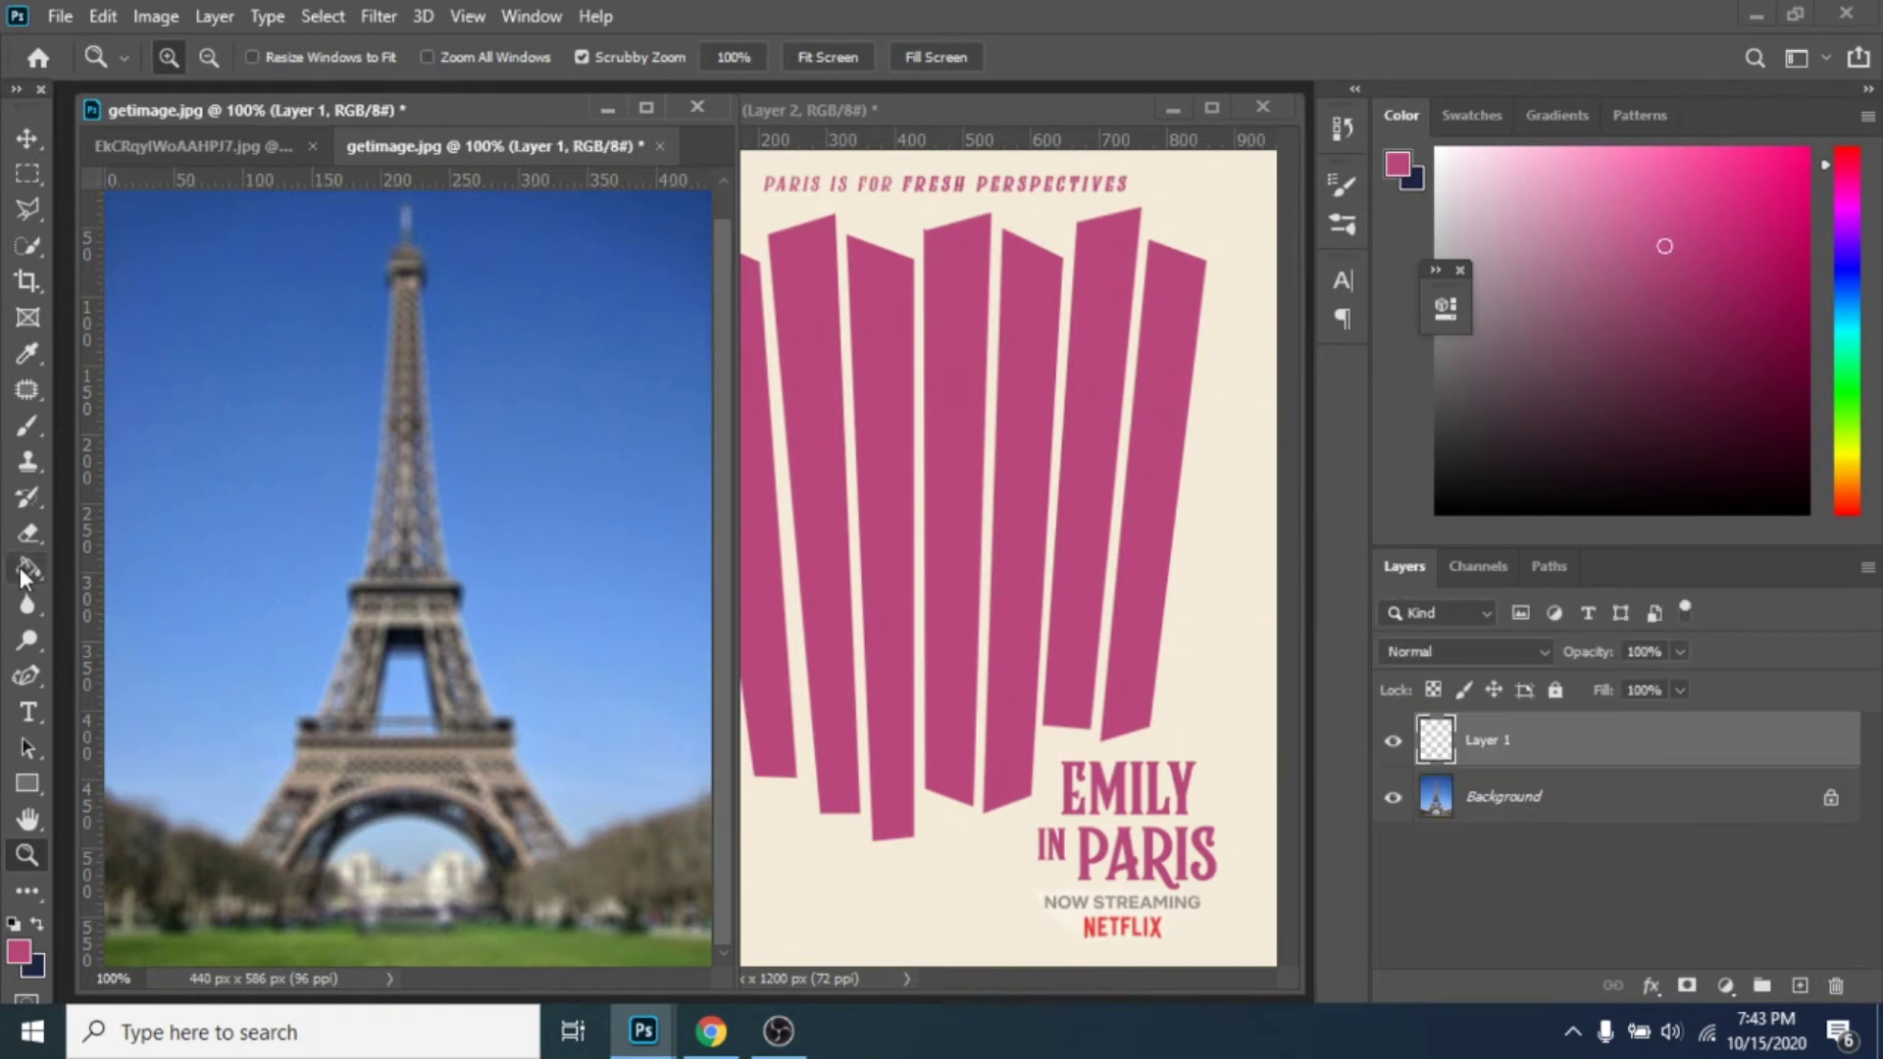
{"action": "left_click", "coordinate": [24, 570]}
{"action": "left_click", "coordinate": [497, 584]}
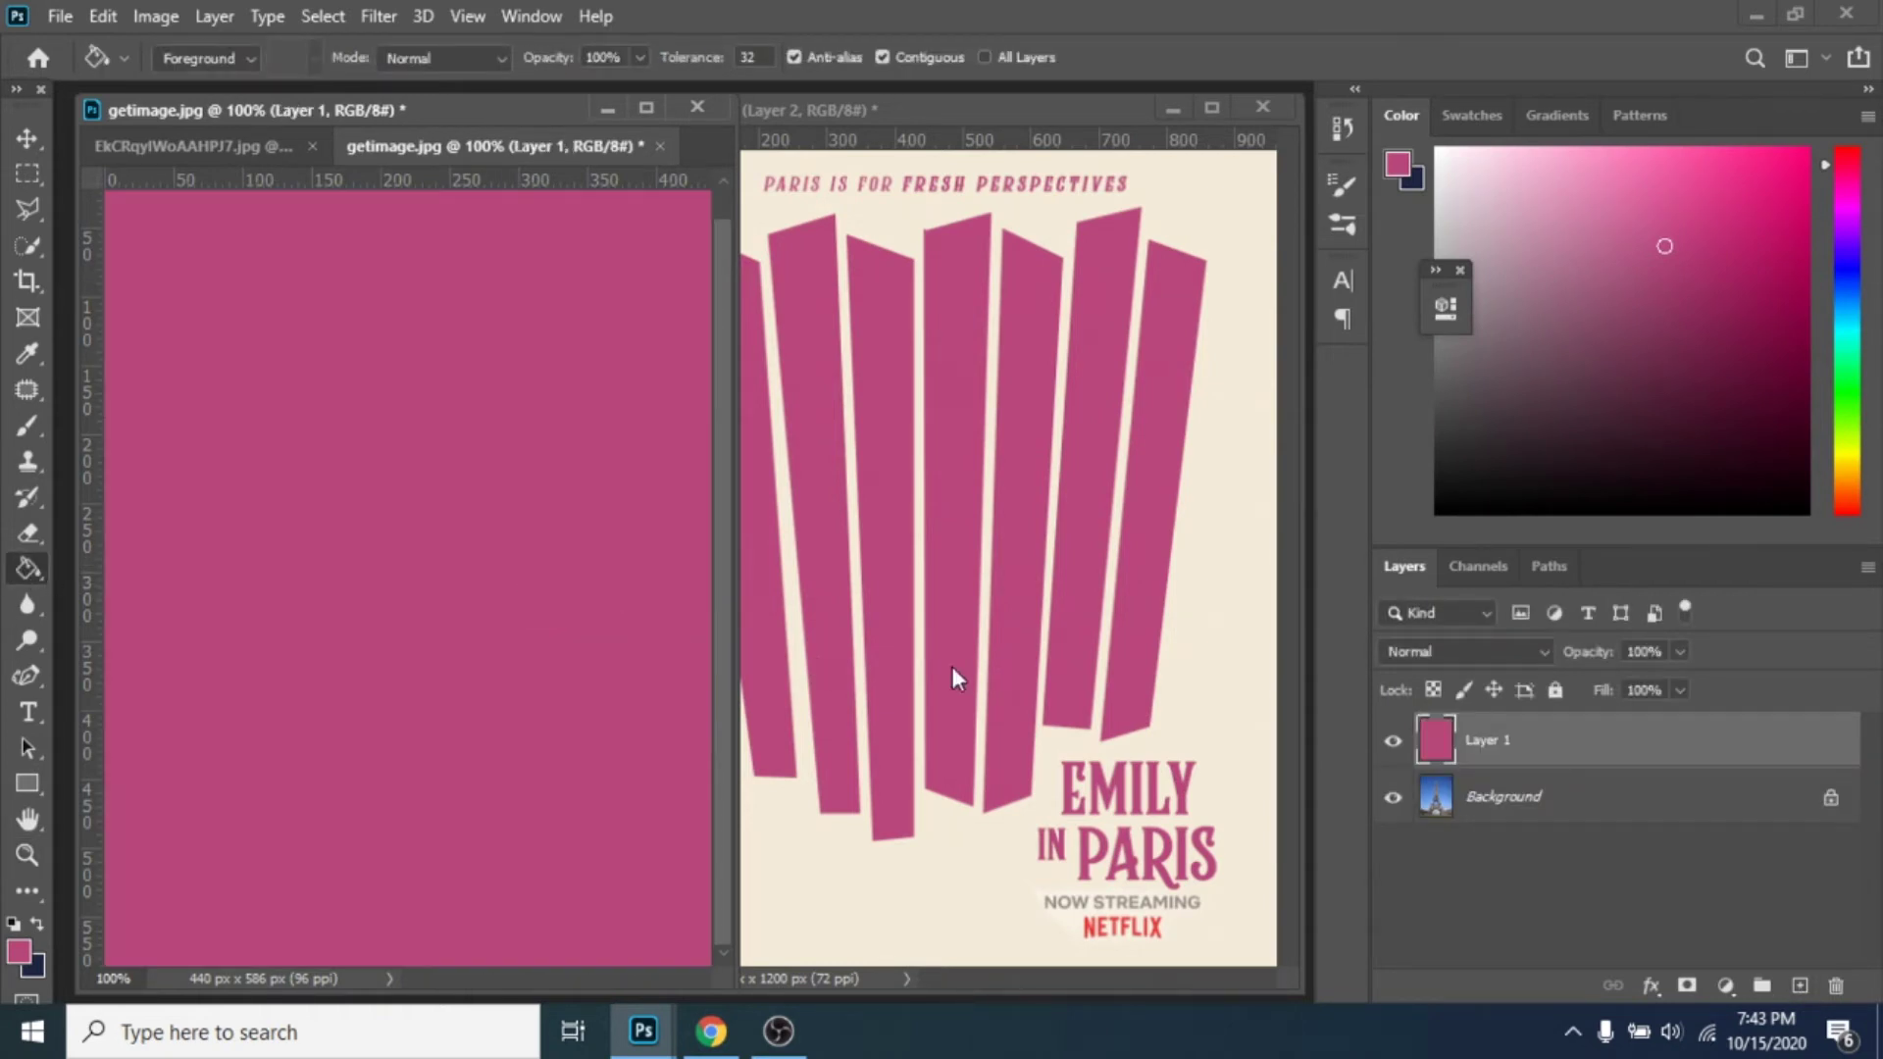
{"action": "left_click", "coordinate": [1469, 652]}
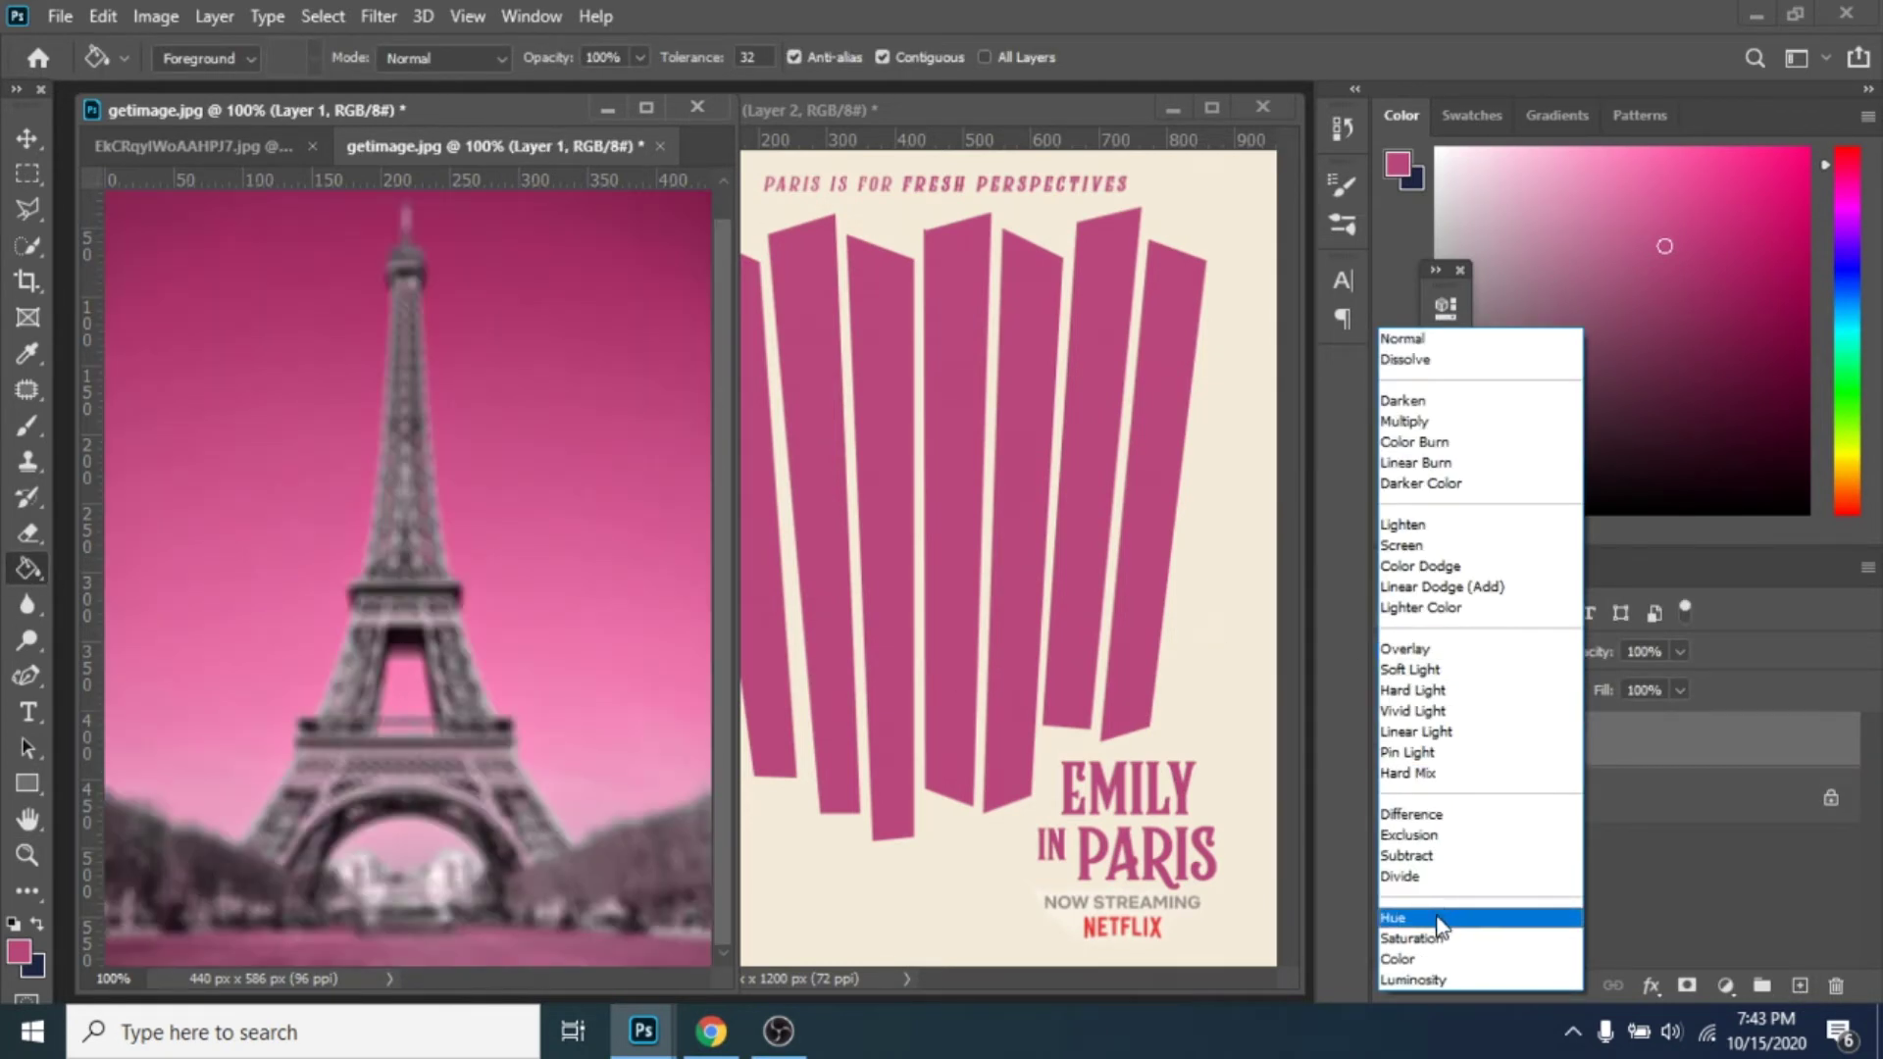
{"action": "left_click", "coordinate": [1440, 920]}
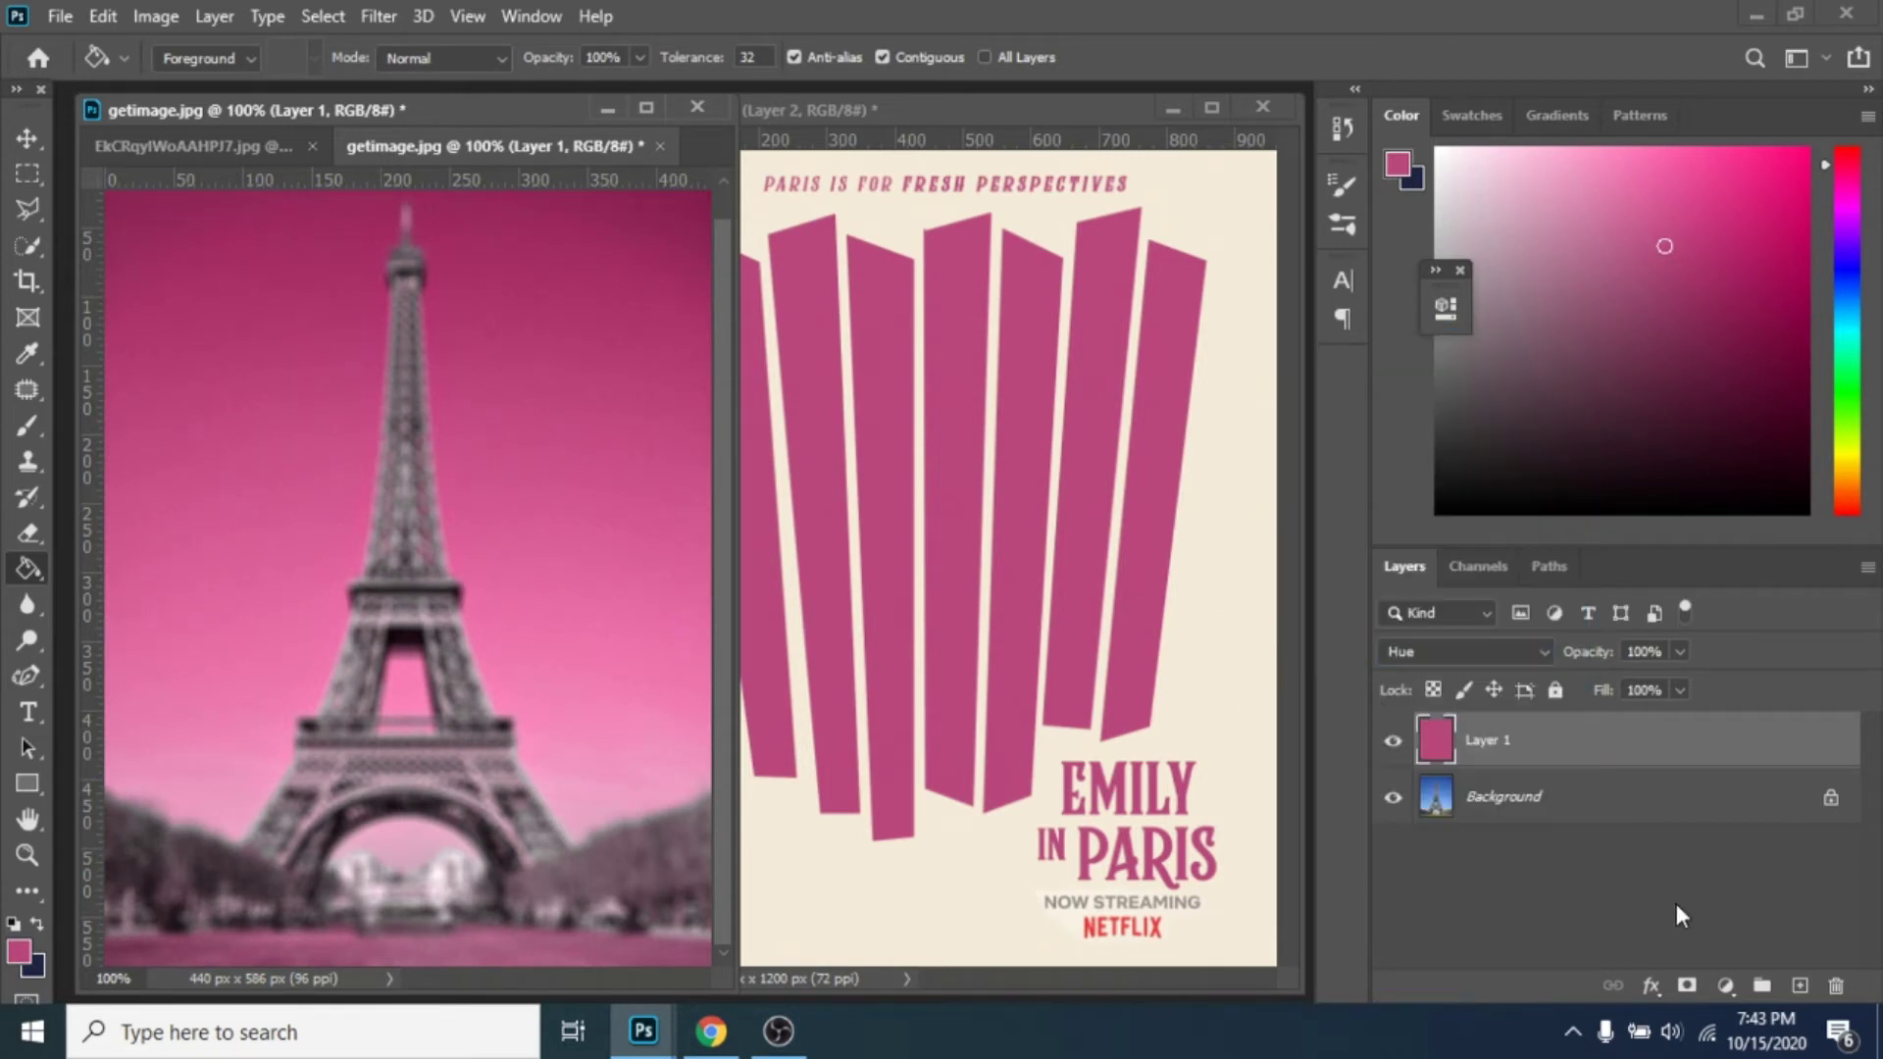
Step: Merge the magenta layer into the Eiffel Tower photo and deepen its shadows with Levels
{"action": "right_click", "coordinate": [1521, 784]}
{"action": "left_click", "coordinate": [1577, 723]}
{"action": "left_click", "coordinate": [155, 17]}
{"action": "mouse_move", "coordinate": [284, 88]}
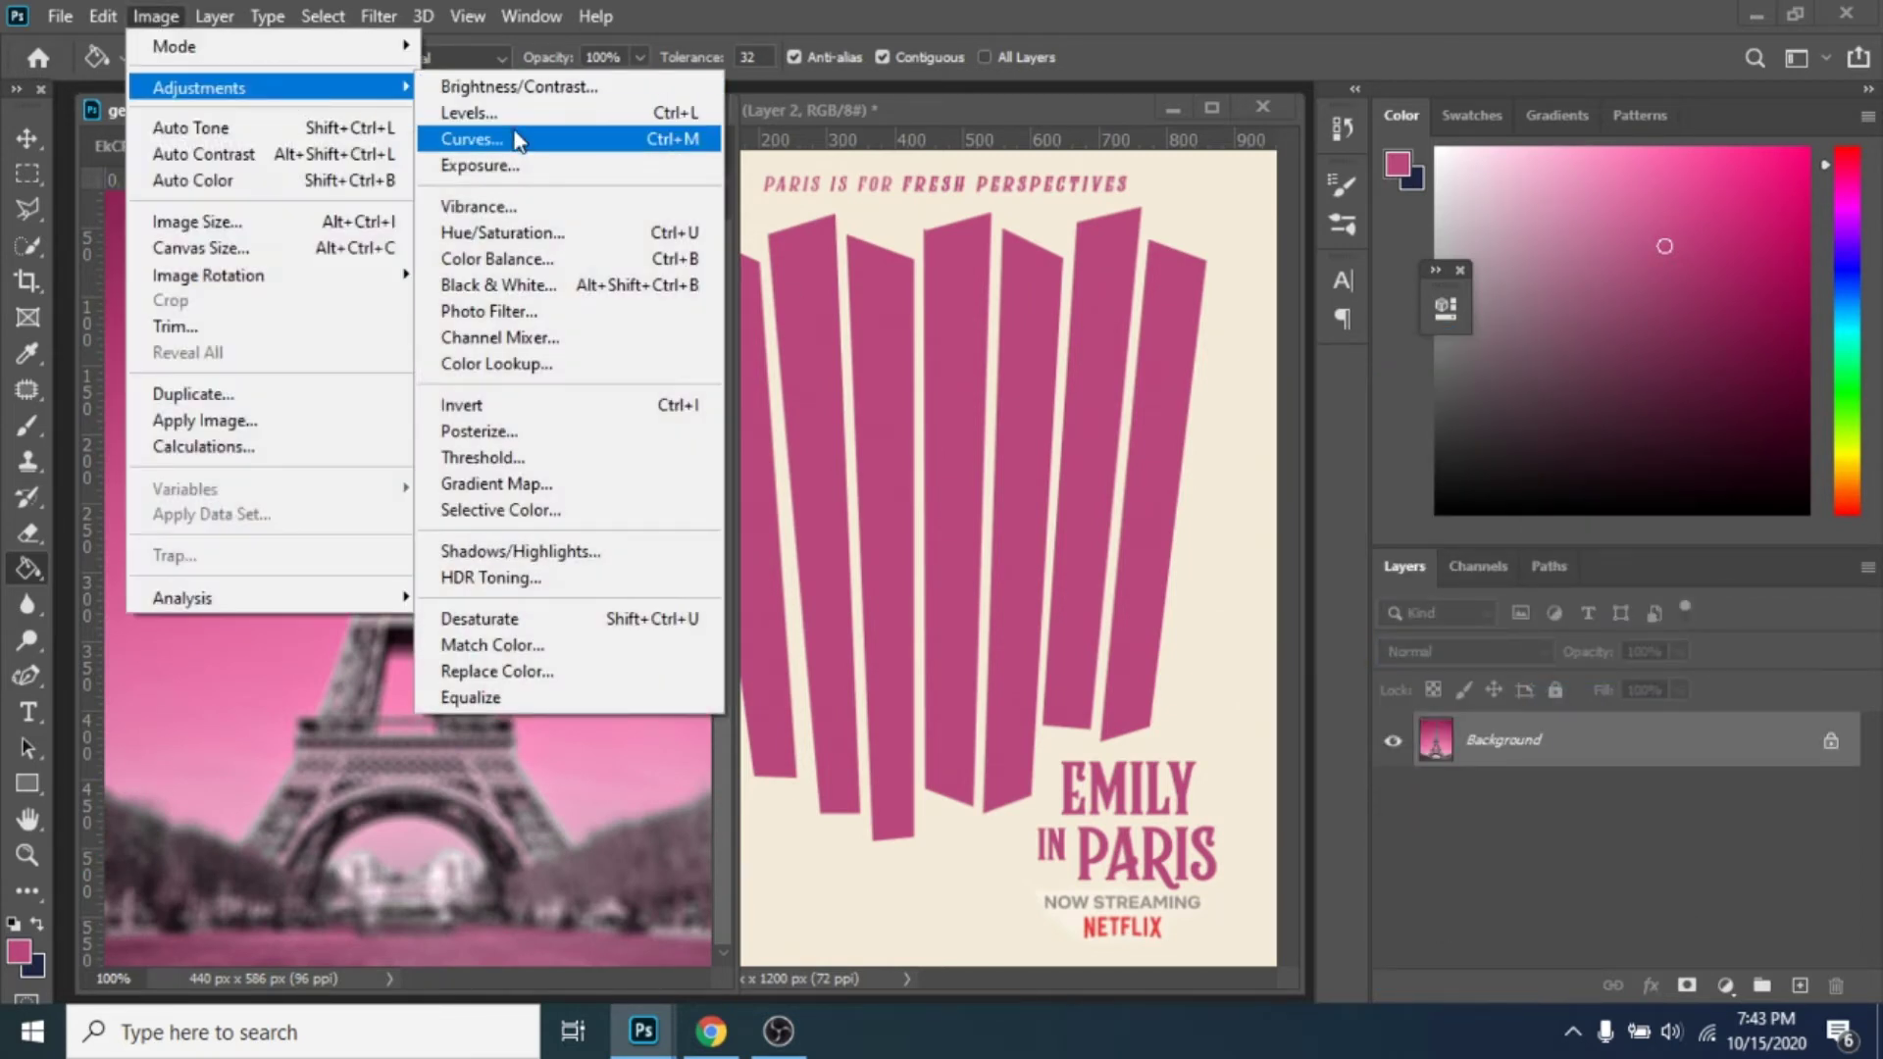
{"action": "left_click", "coordinate": [554, 114]}
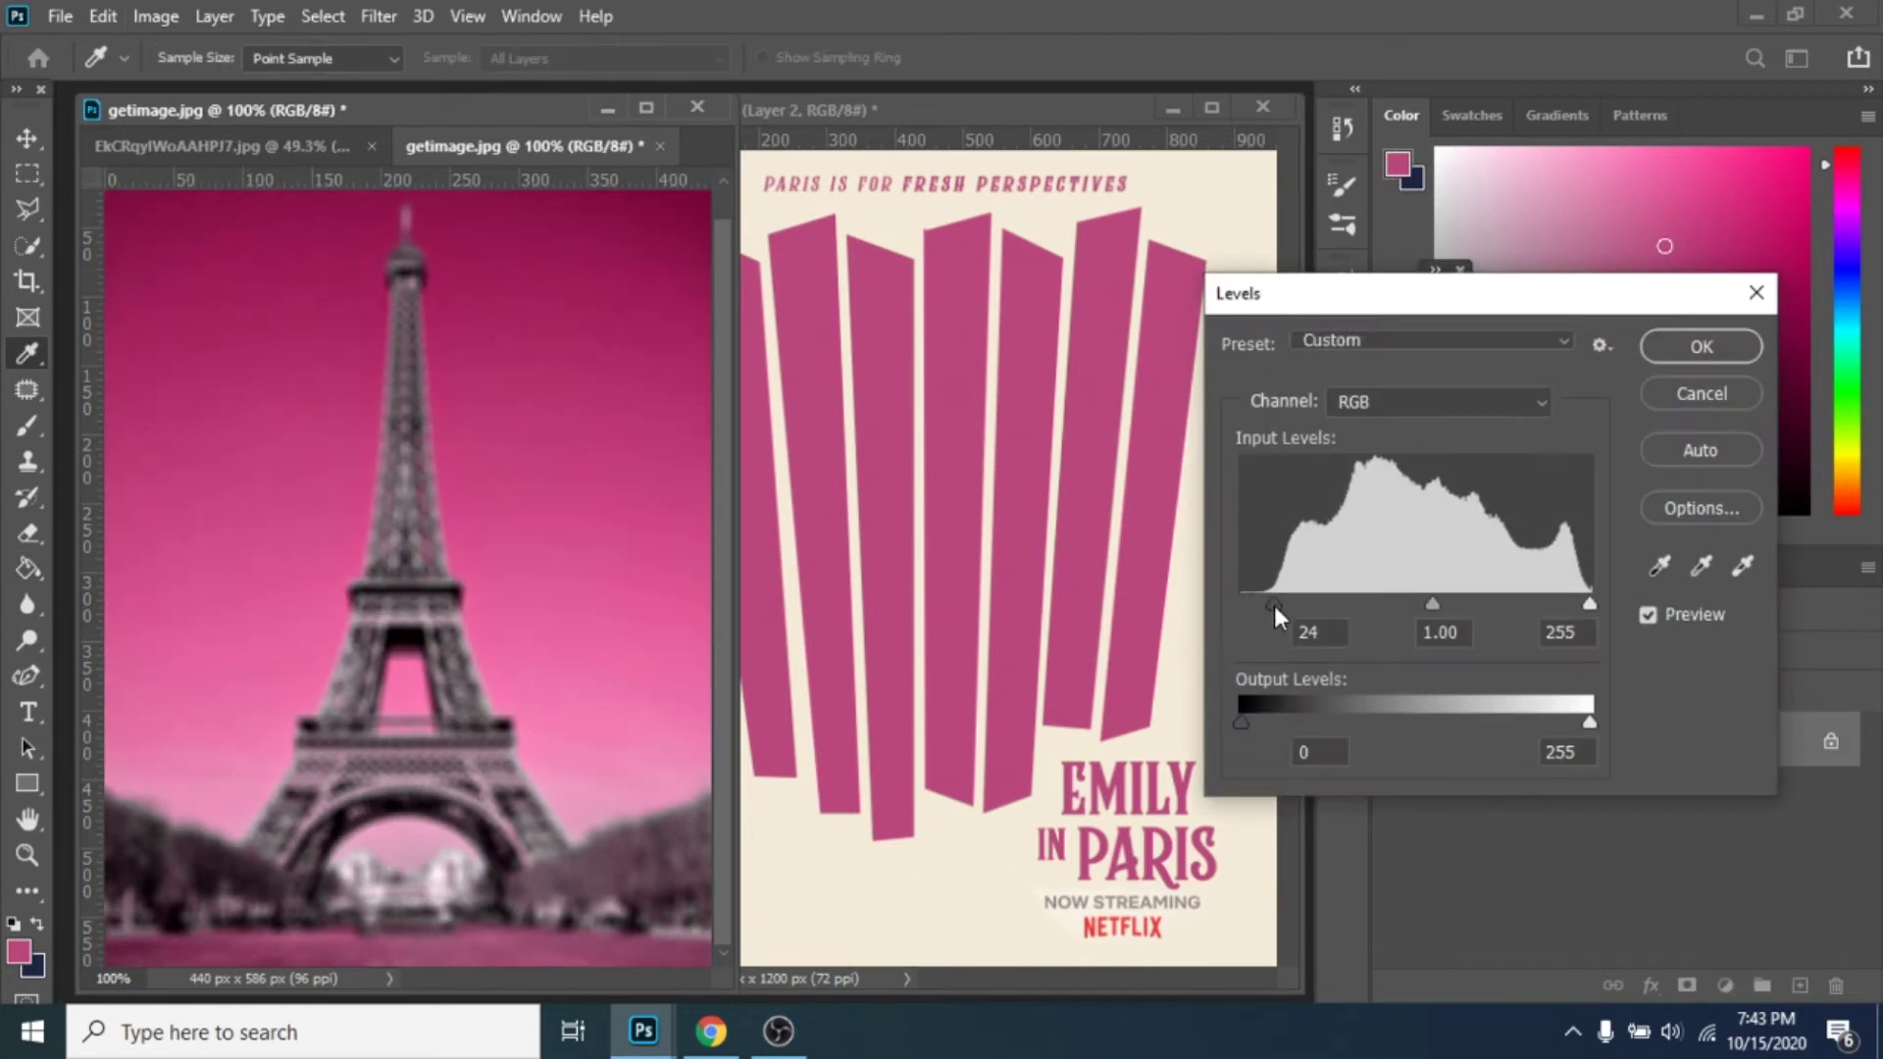
{"action": "mouse_move", "coordinate": [1240, 723]}
{"action": "left_mouse_down"}
{"action": "mouse_move", "coordinate": [1268, 723]}
{"action": "mouse_move", "coordinate": [1238, 723]}
{"action": "left_mouse_up"}
{"action": "left_click_drag", "start_coordinate": [1274, 604], "coordinate": [1263, 602]}
{"action": "left_click", "coordinate": [1724, 351]}
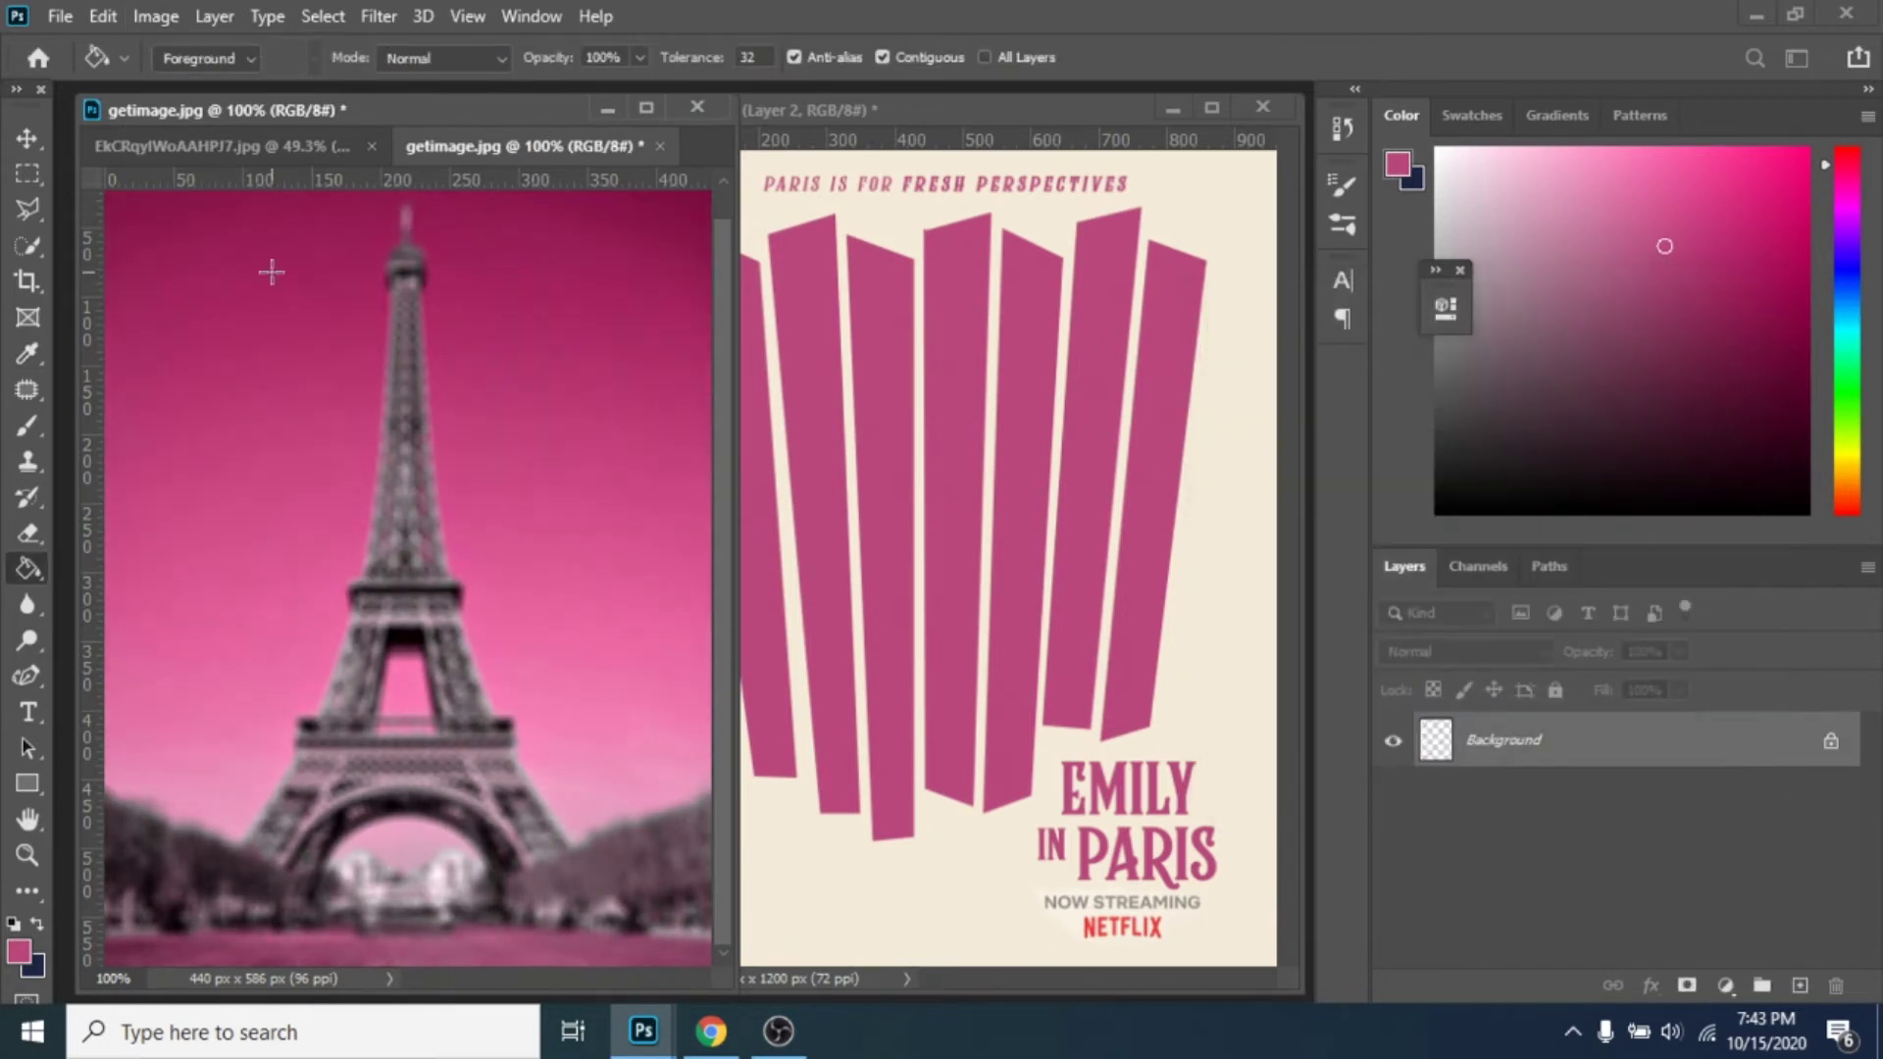
Step: Copy the tinted Eiffel Tower photo into the poster above the stripes layer and clip it to the stripes
{"action": "left_click_drag", "start_coordinate": [481, 146], "coordinate": [477, 255]}
{"action": "left_click", "coordinate": [28, 137]}
{"action": "left_click_drag", "start_coordinate": [648, 487], "coordinate": [1001, 456]}
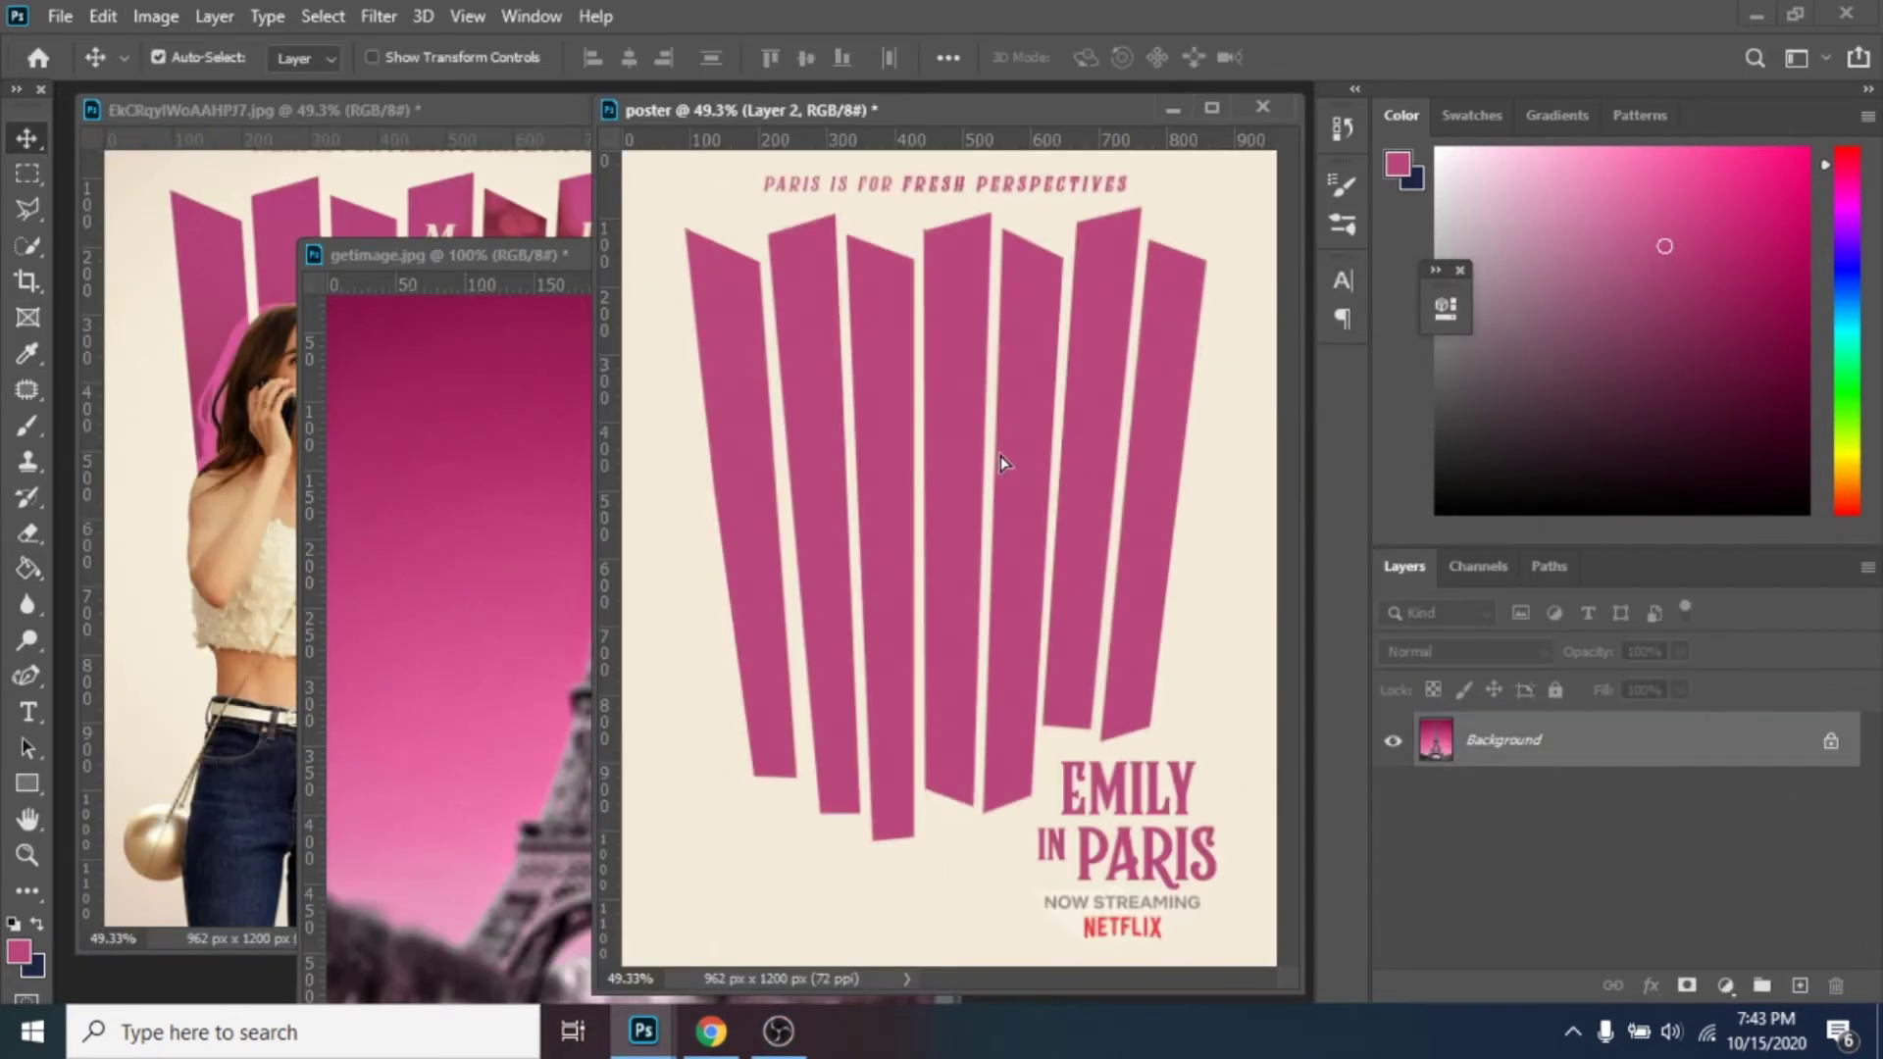
{"action": "right_click", "coordinate": [1496, 802]}
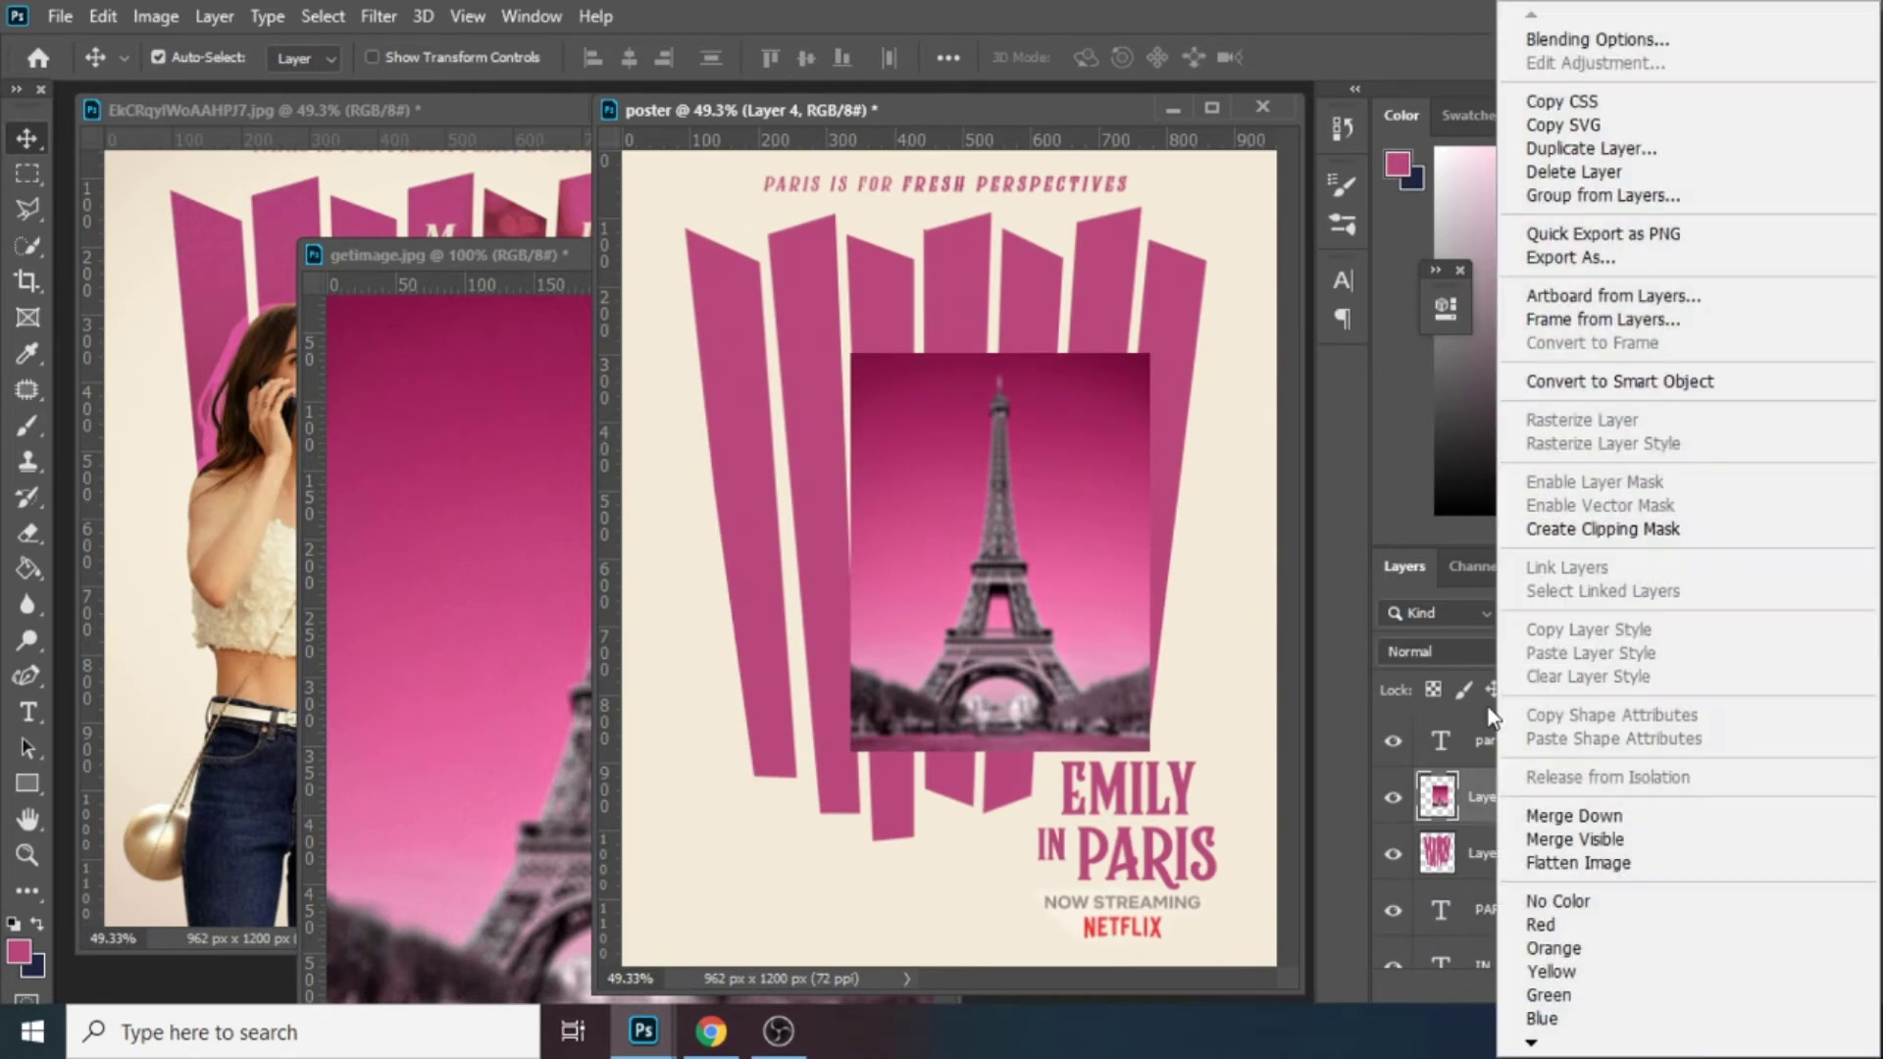
{"action": "left_click", "coordinate": [1530, 525]}
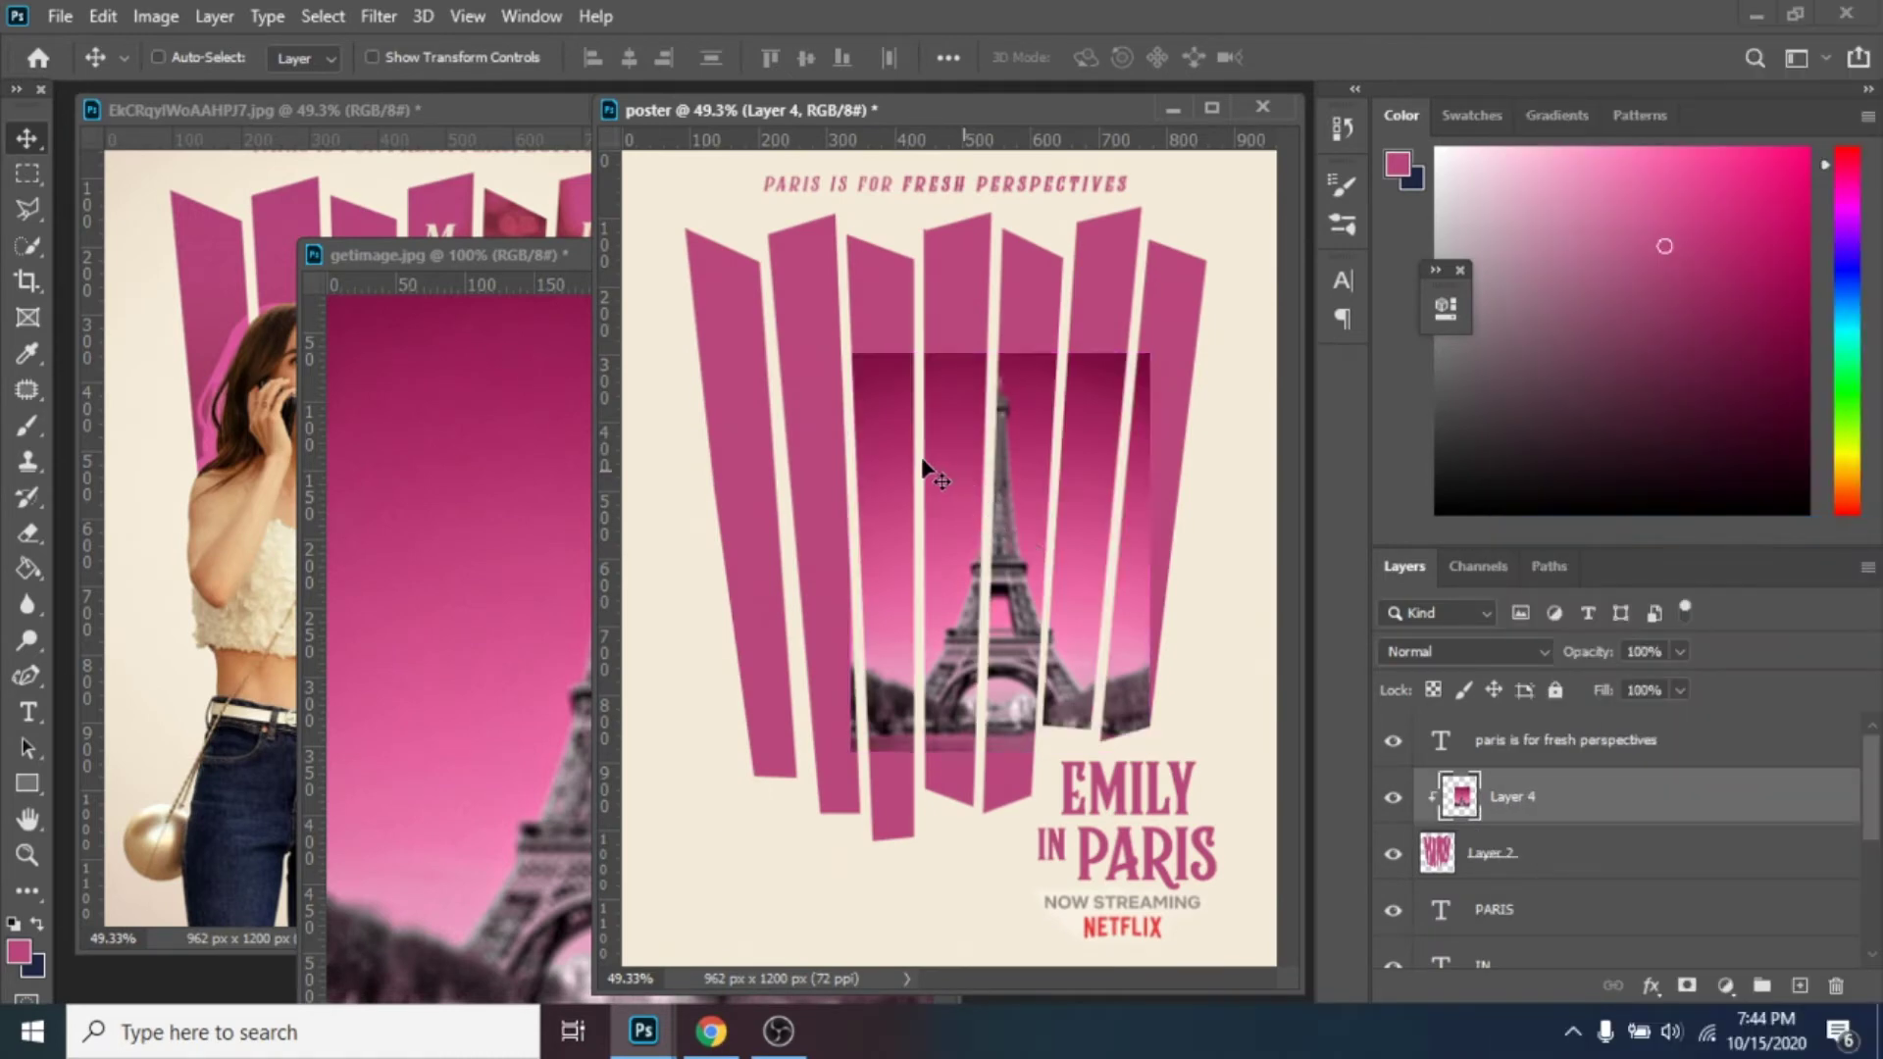
Step: Enlarge the Eiffel Tower layer to about 212%, position it across the stripes and lower its opacity to 47%
{"action": "key", "text": "ctrl+t"}
{"action": "left_click_drag", "start_coordinate": [956, 456], "coordinate": [745, 201]}
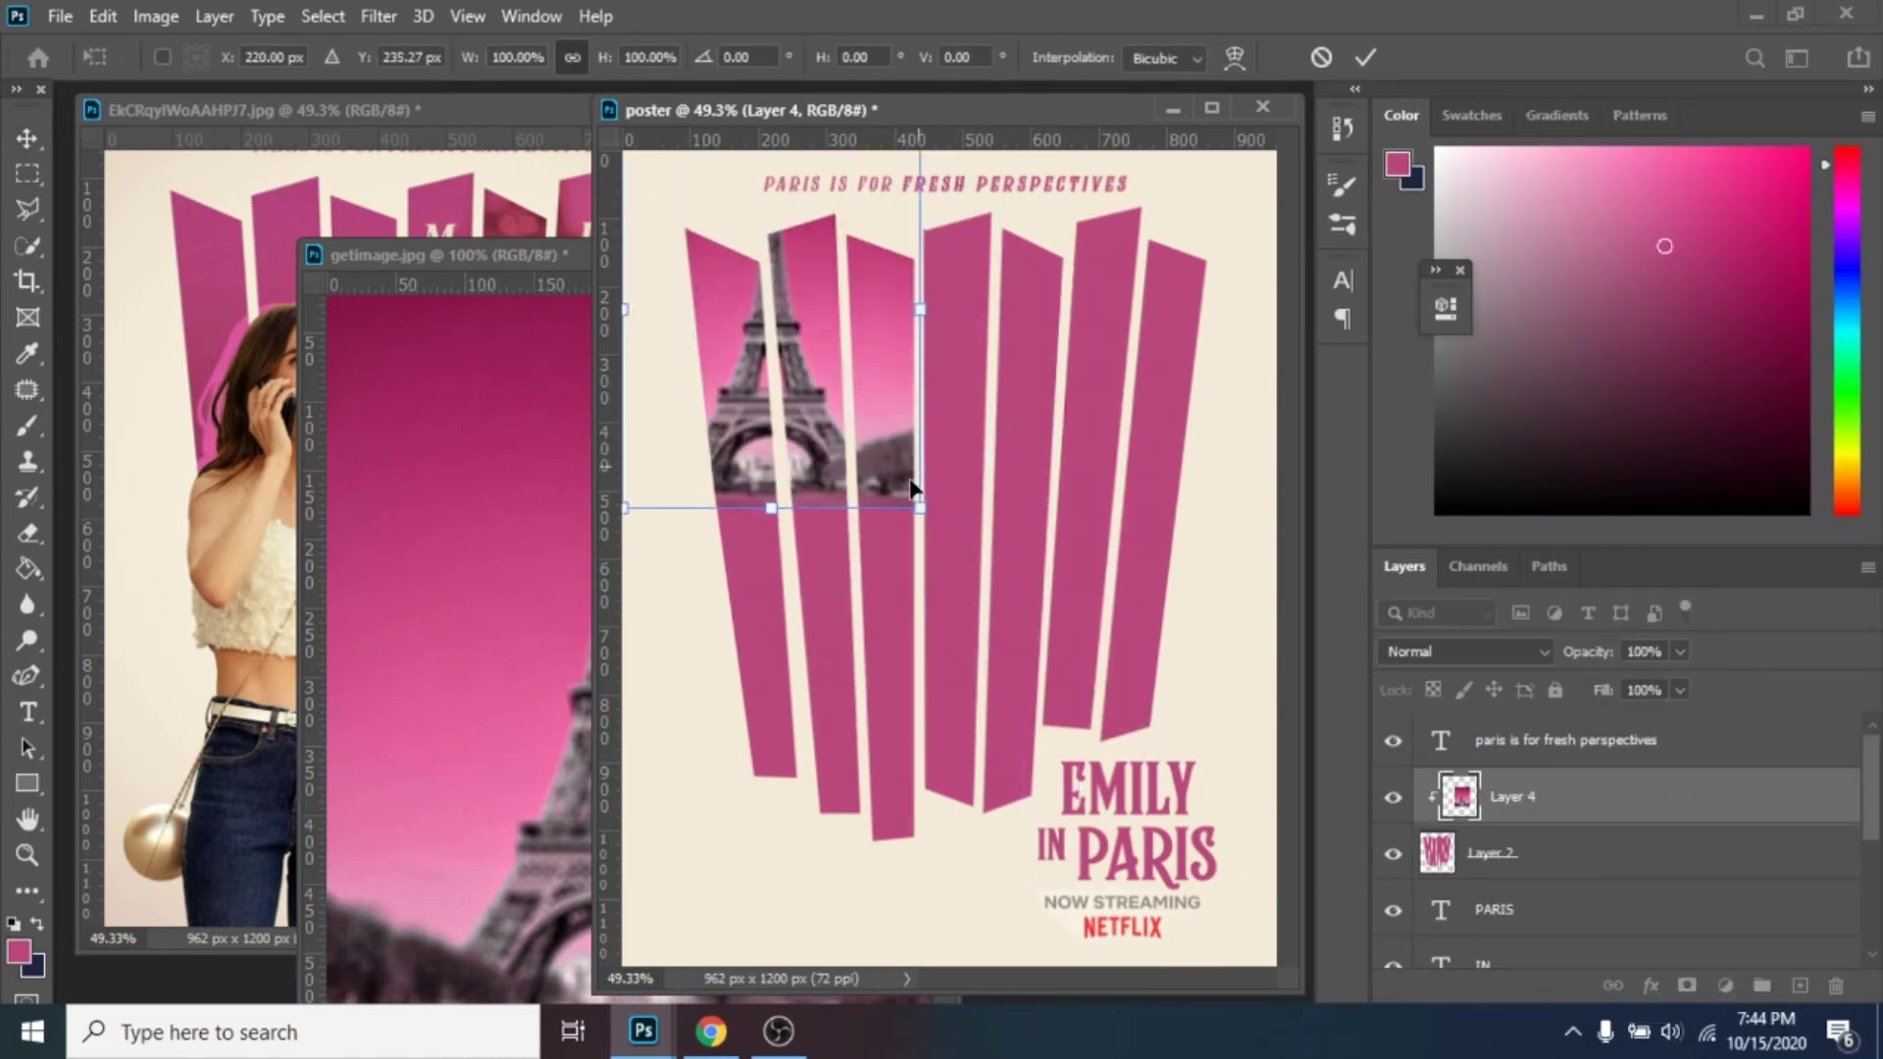
{"action": "left_click_drag", "start_coordinate": [920, 507], "coordinate": [1324, 904]}
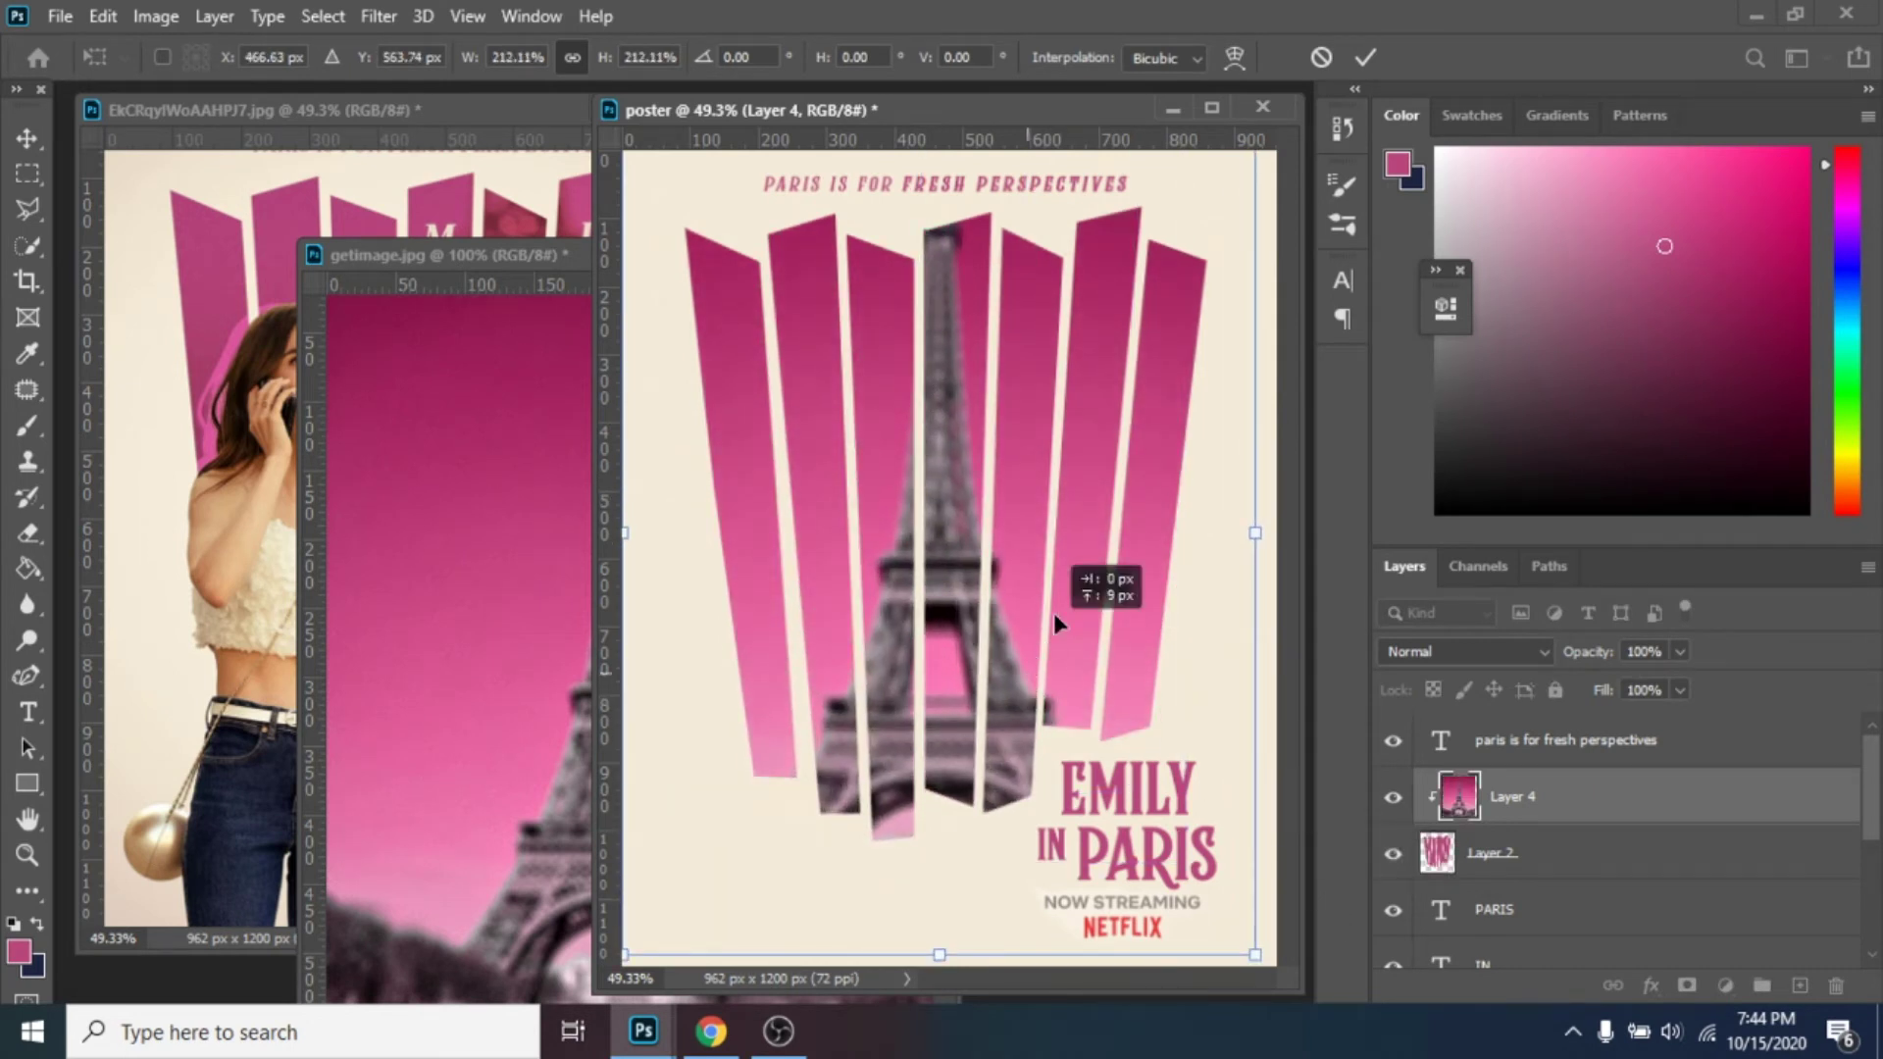
{"action": "mouse_move", "coordinate": [1053, 614]}
{"action": "left_mouse_down"}
{"action": "mouse_move", "coordinate": [1079, 559]}
{"action": "mouse_move", "coordinate": [1079, 608]}
{"action": "left_mouse_up"}
{"action": "key", "text": "Return"}
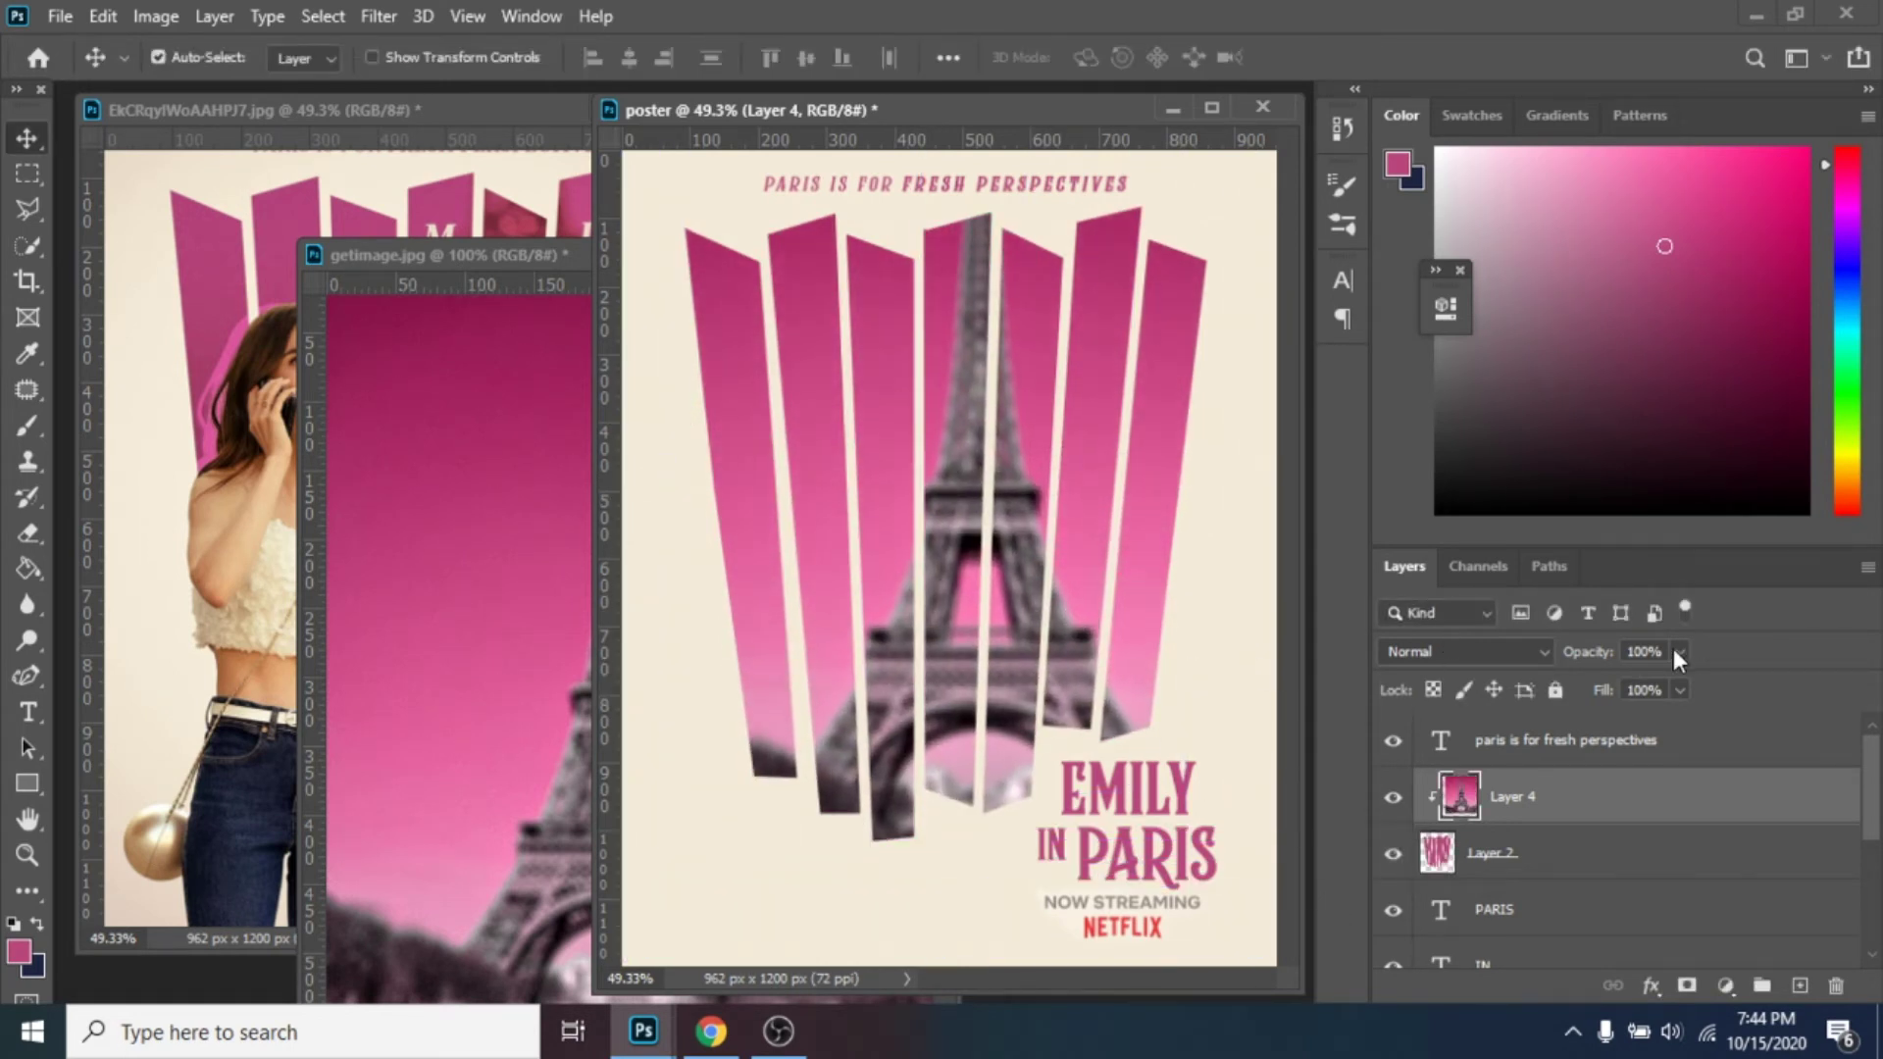
{"action": "left_click", "coordinate": [1679, 652]}
{"action": "left_click_drag", "start_coordinate": [1688, 680], "coordinate": [1613, 684]}
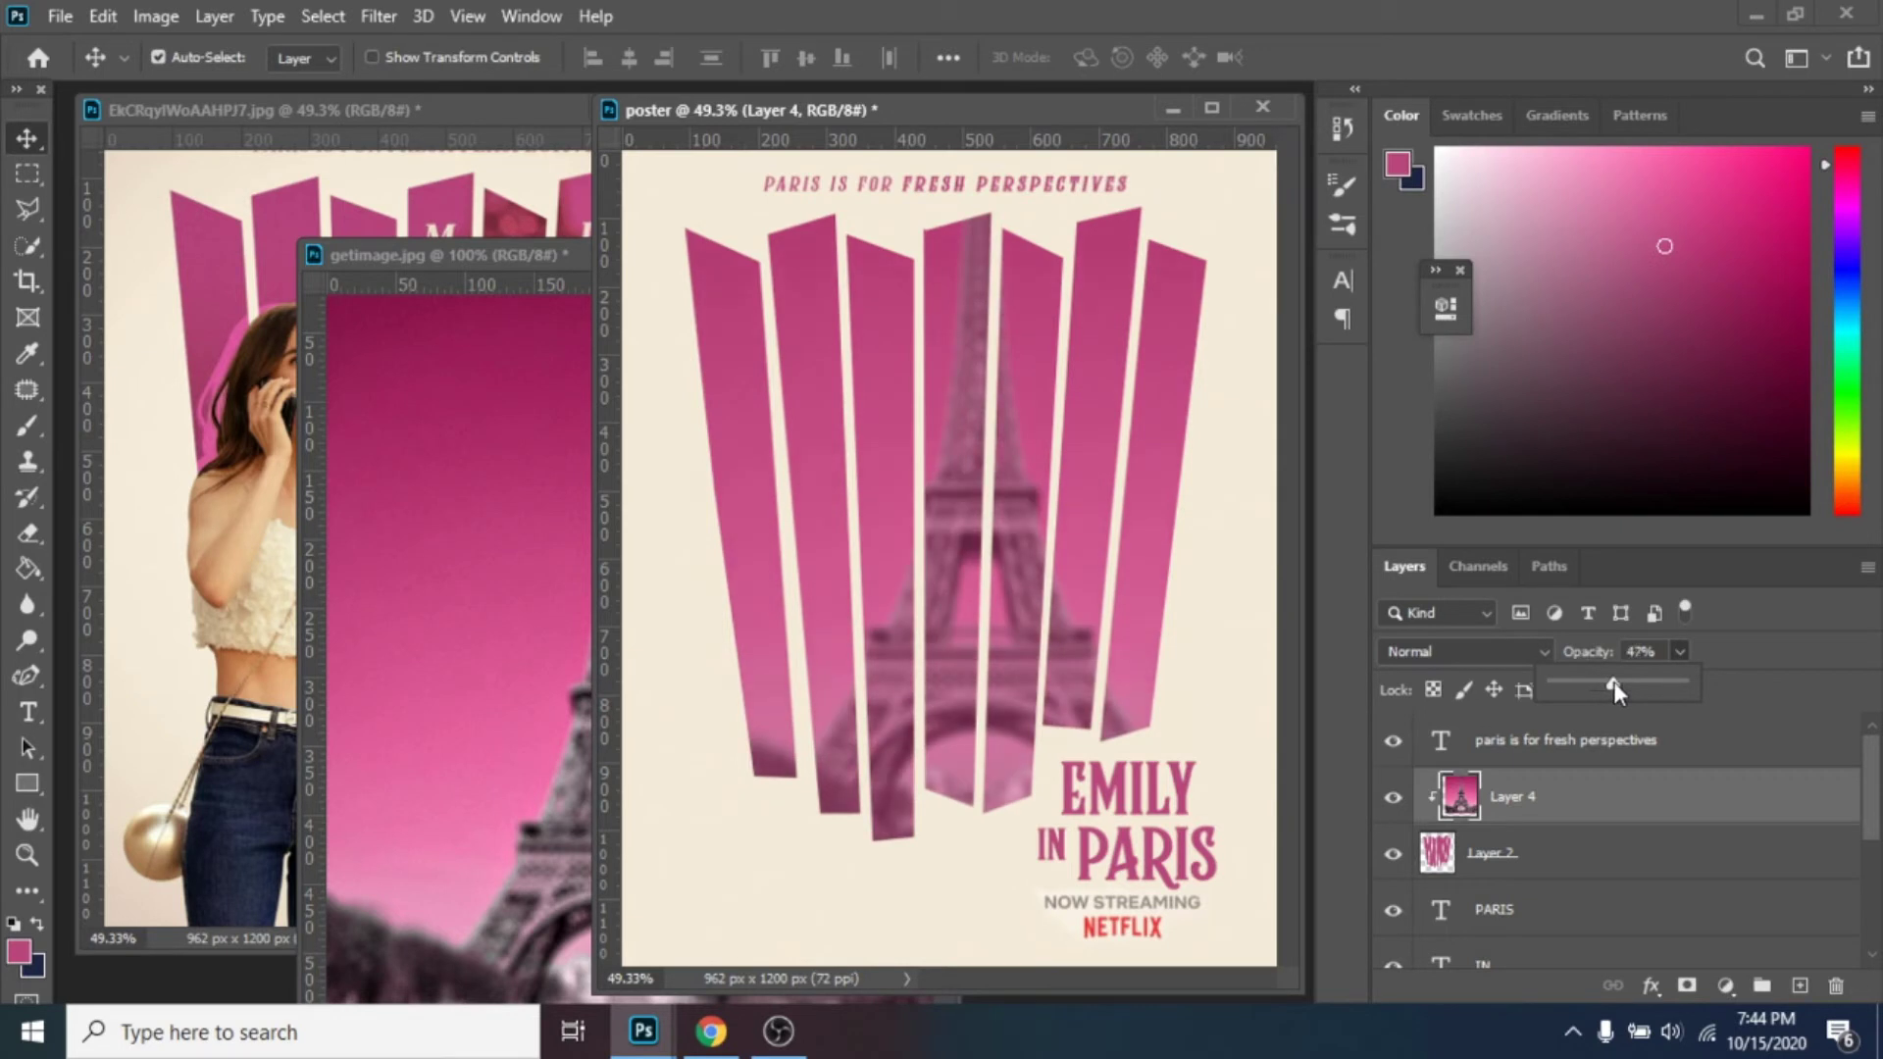
Step: Uncover the reference poster, then scale the Eiffel Tower layer to about 114% and raise it within the stripes
{"action": "left_click_drag", "start_coordinate": [488, 257], "coordinate": [808, 251]}
{"action": "left_click", "coordinate": [981, 530]}
{"action": "key", "text": "ctrl+t"}
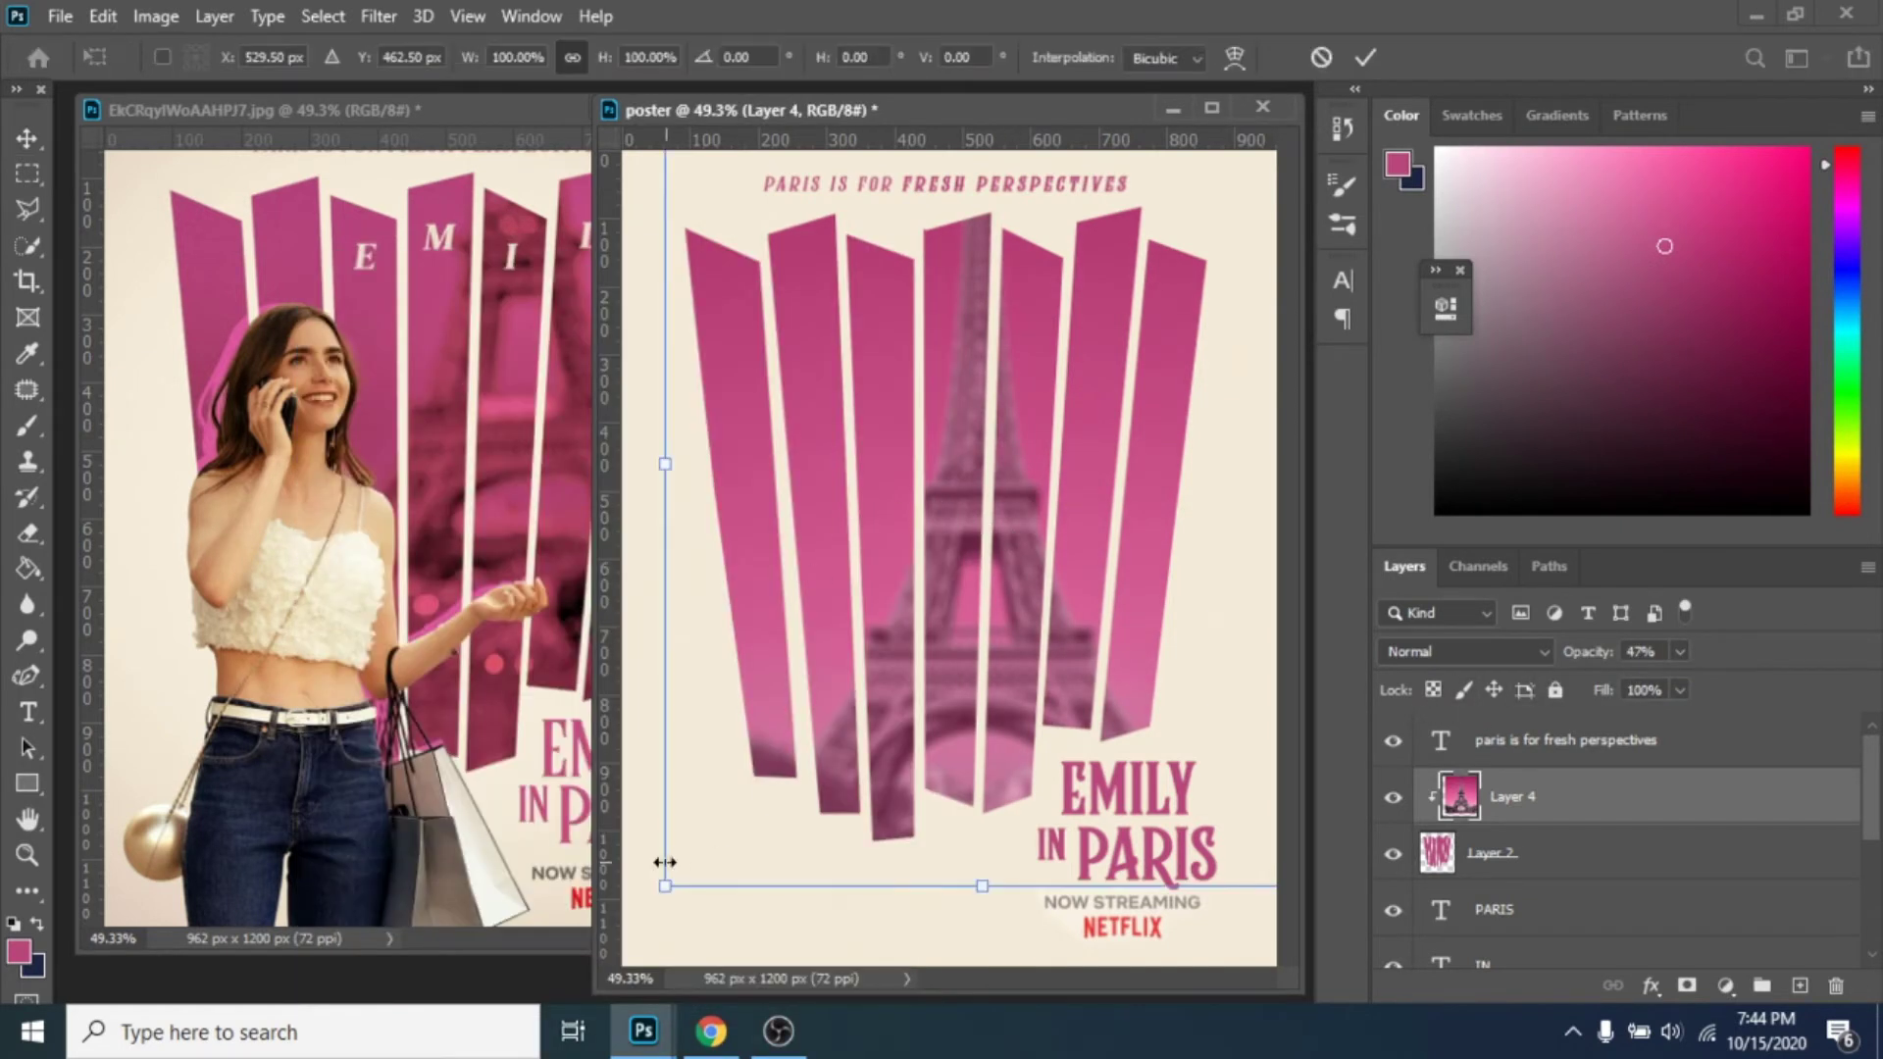
{"action": "left_click_drag", "start_coordinate": [666, 885], "coordinate": [586, 899]}
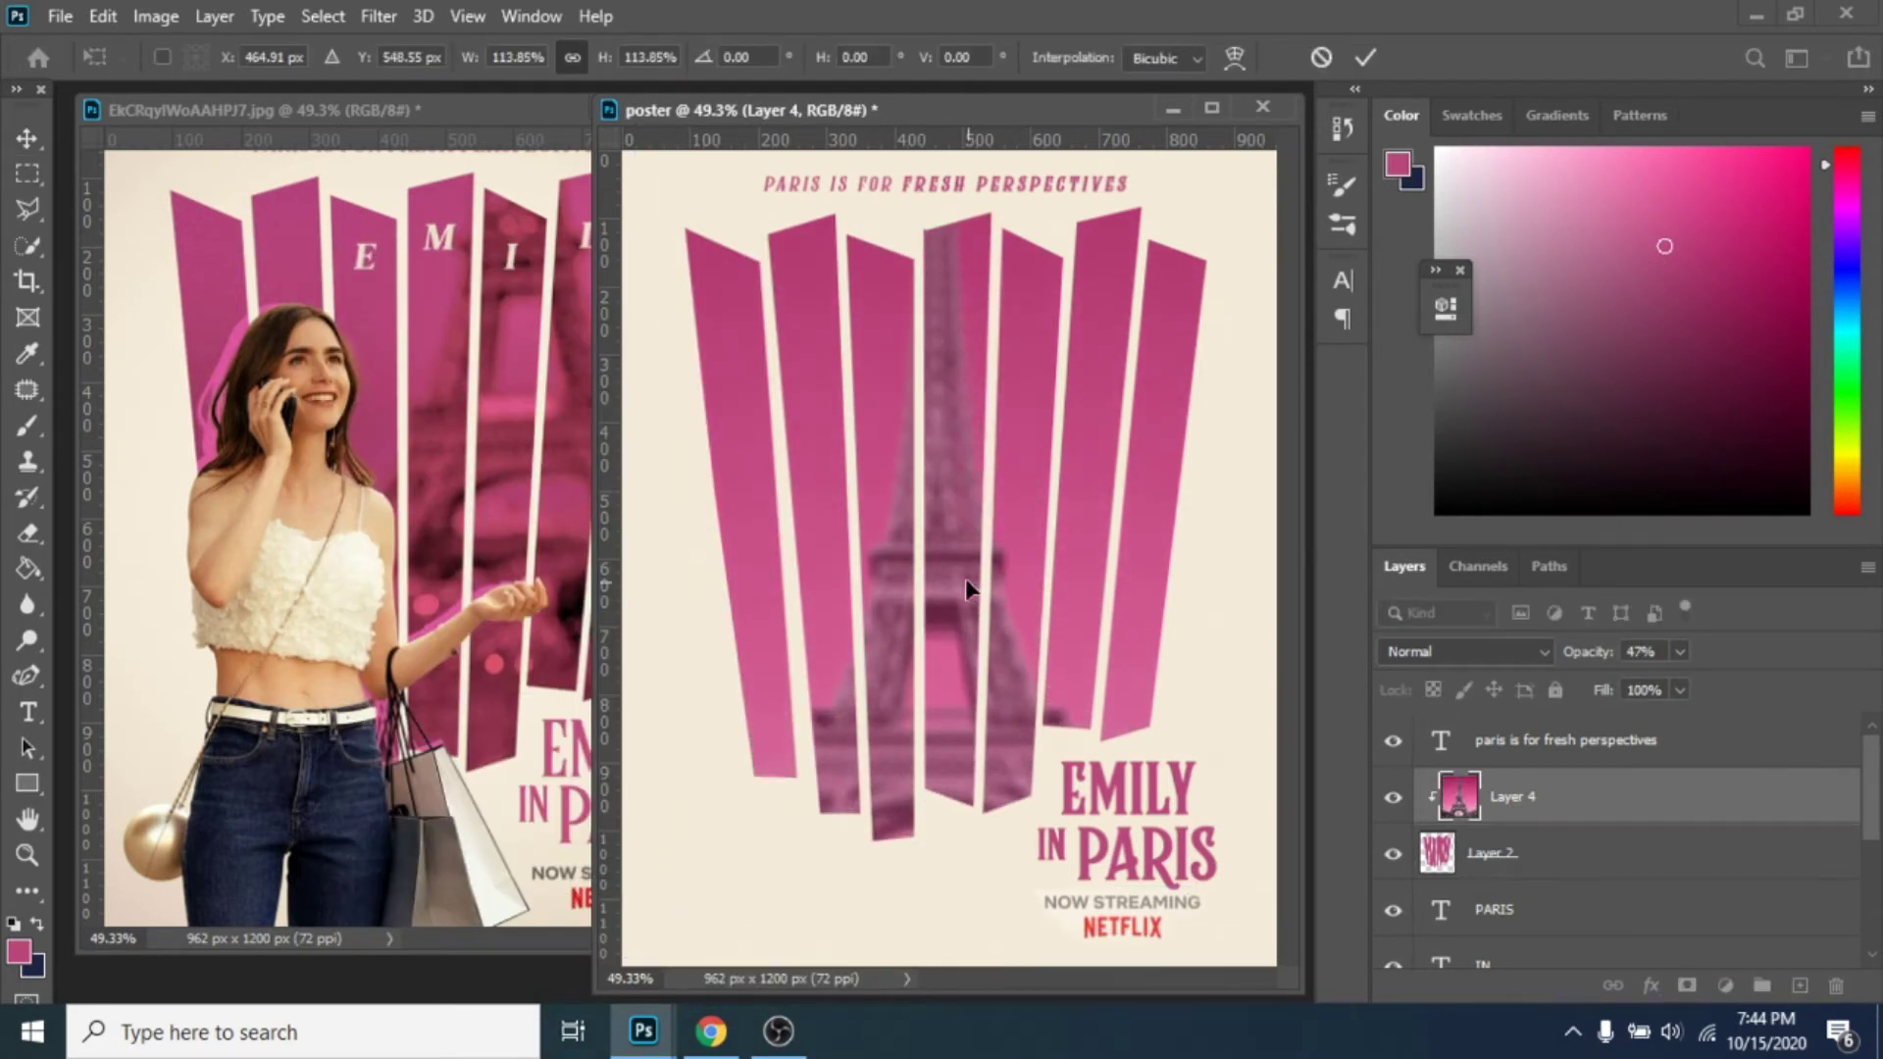
{"action": "left_click_drag", "start_coordinate": [966, 578], "coordinate": [1020, 434]}
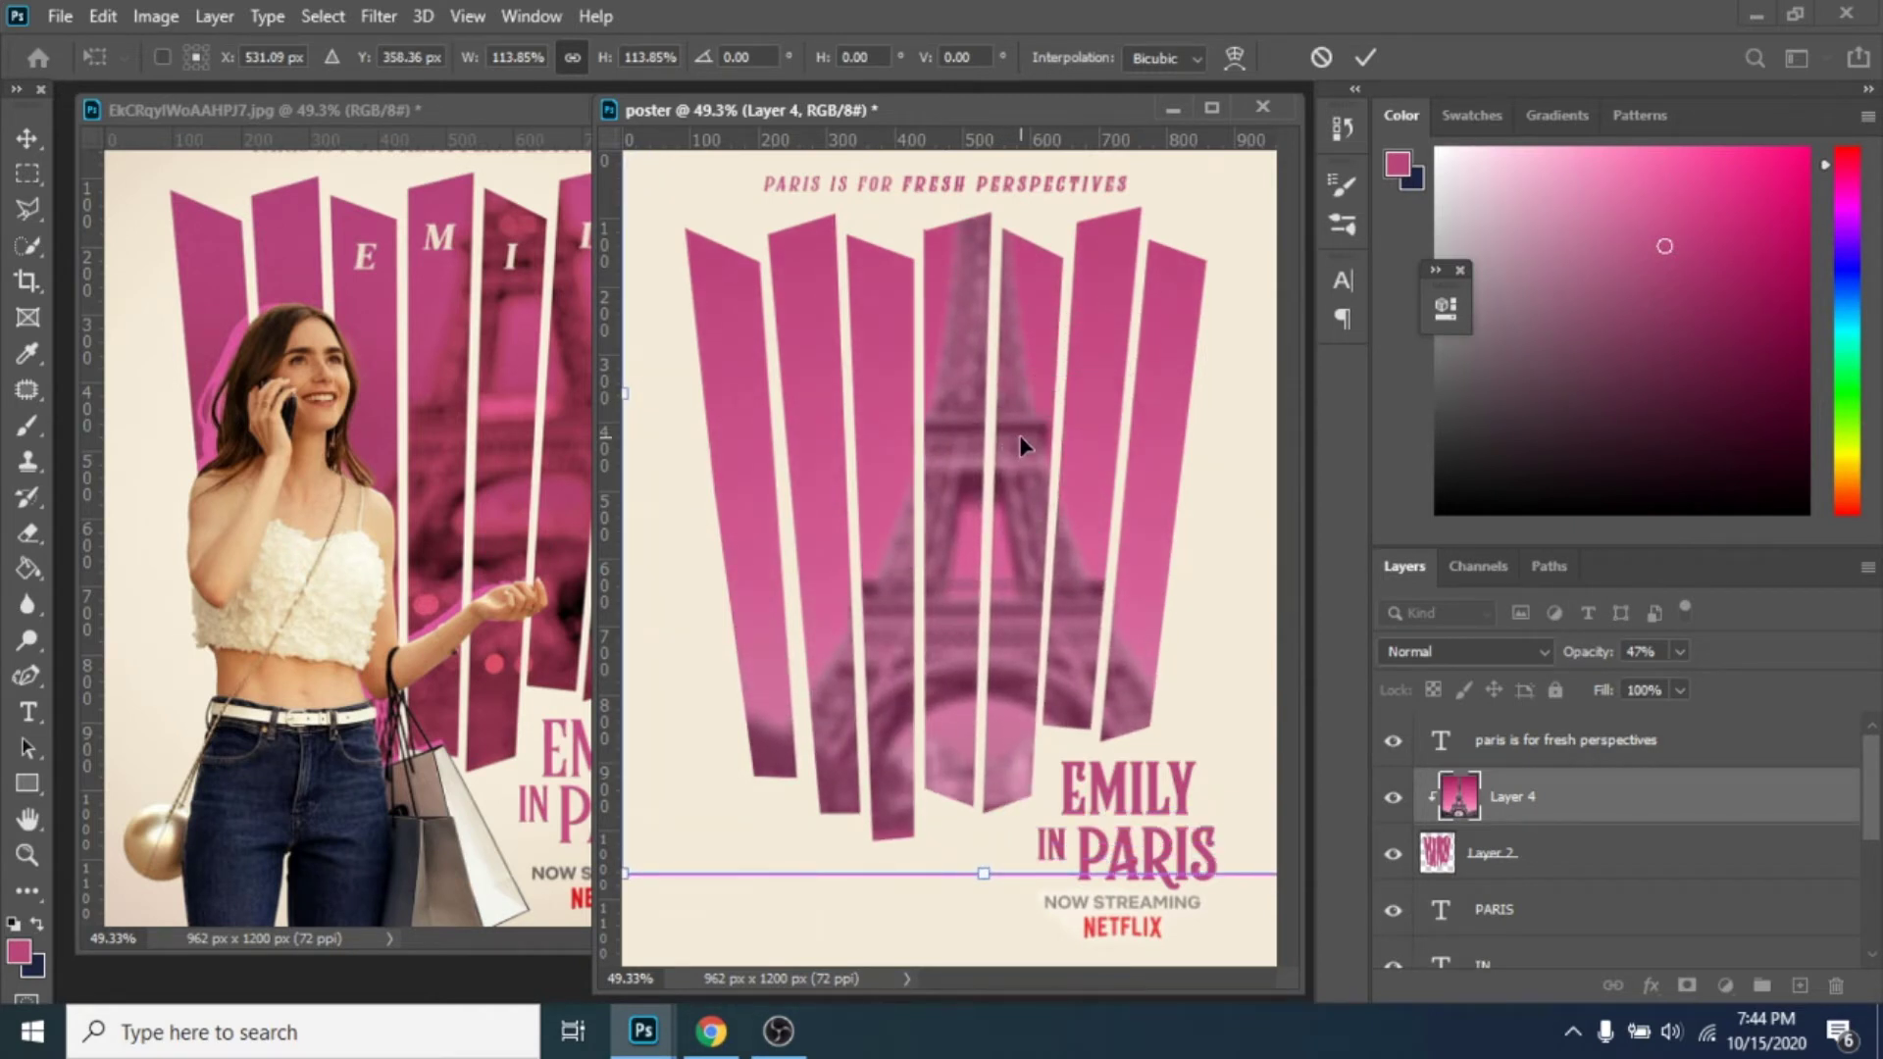
{"action": "key", "text": "Return"}
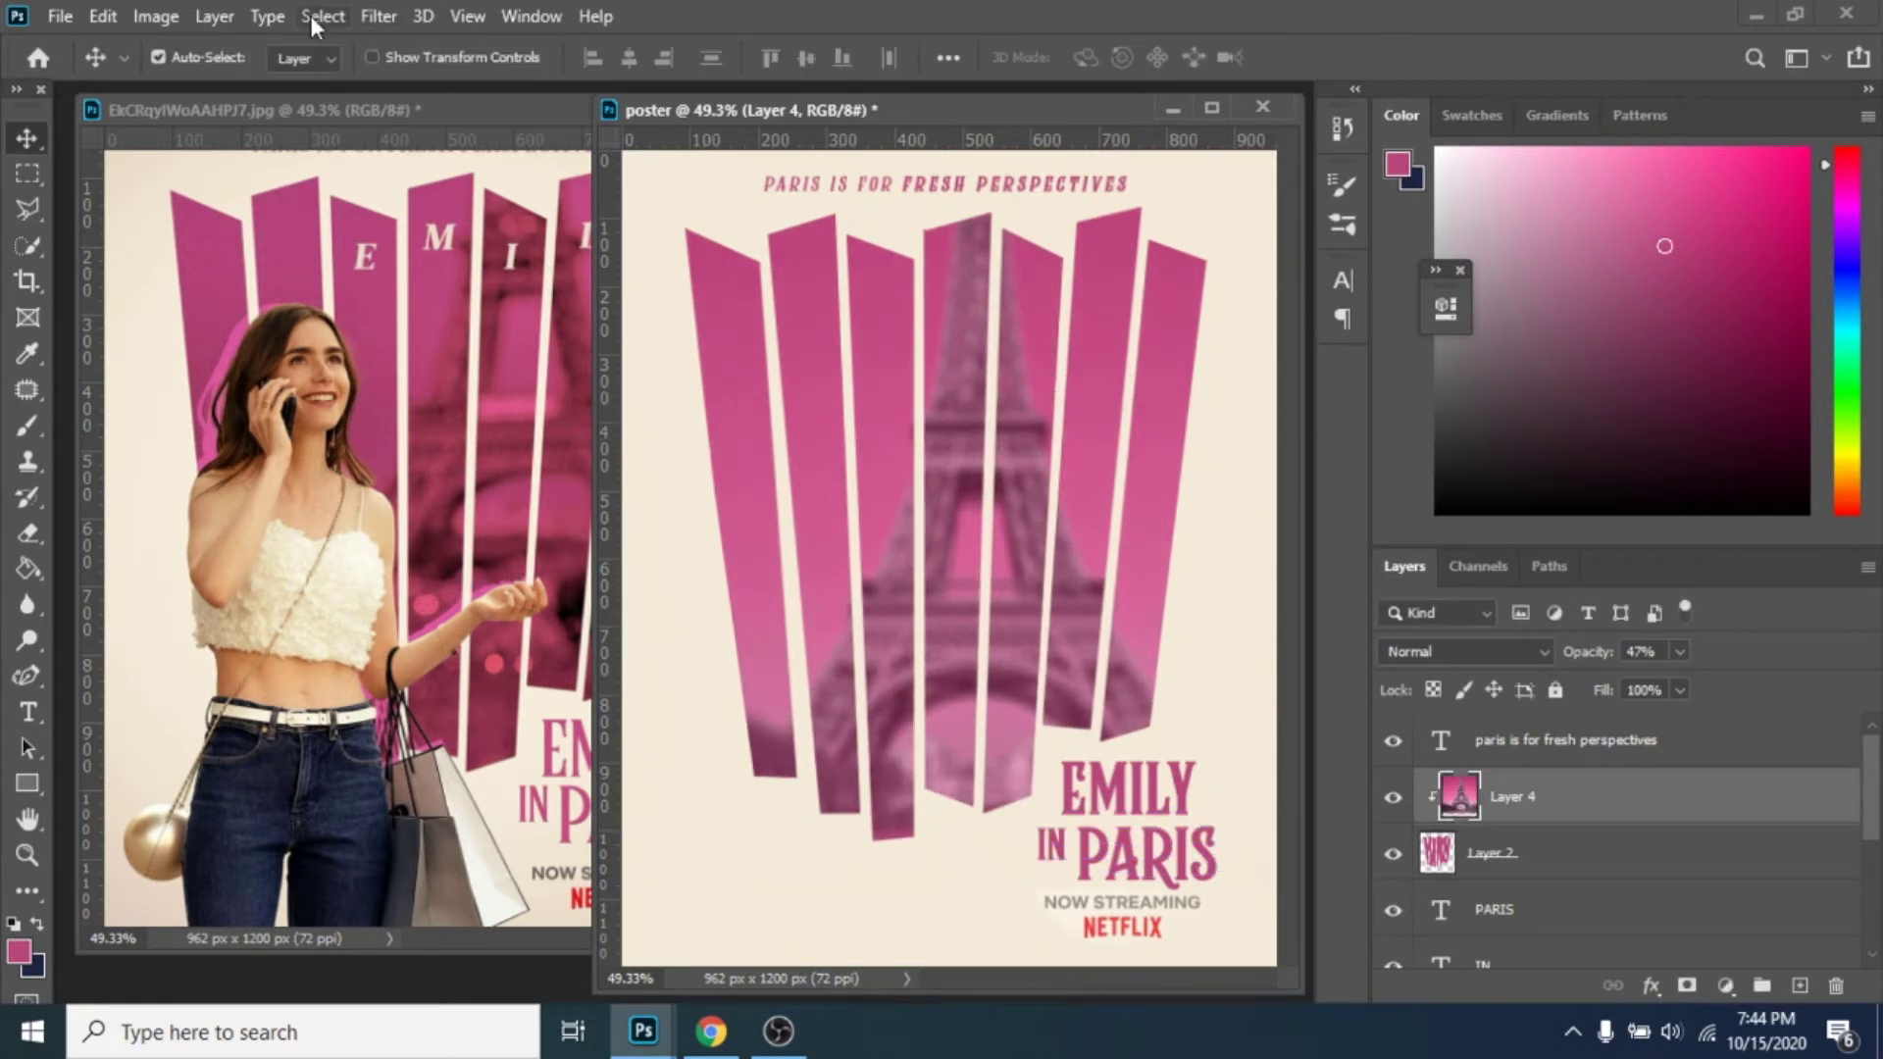
Step: Adjust the Eiffel Tower layer's midtones with Color Balance, shifting them 50 toward magenta and slightly toward yellow
{"action": "left_click", "coordinate": [181, 22]}
{"action": "mouse_move", "coordinate": [252, 85]}
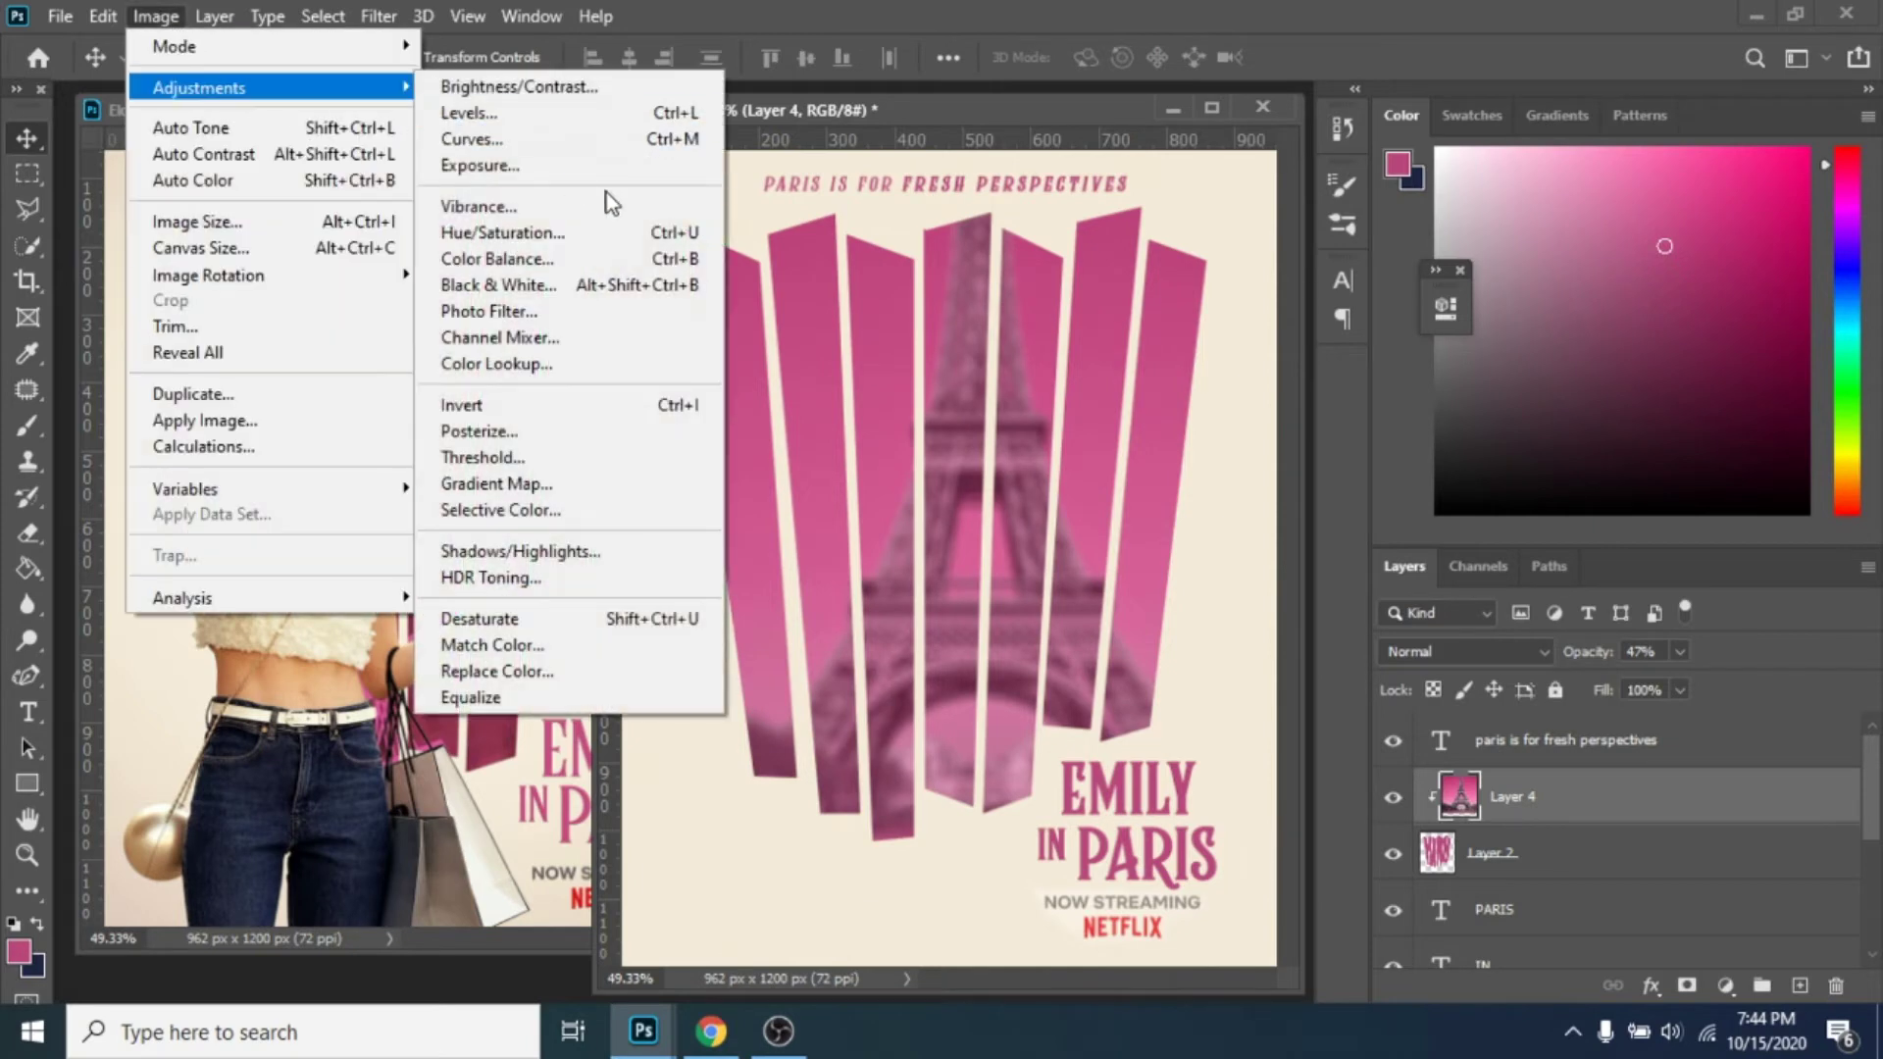
{"action": "left_click", "coordinate": [598, 256]}
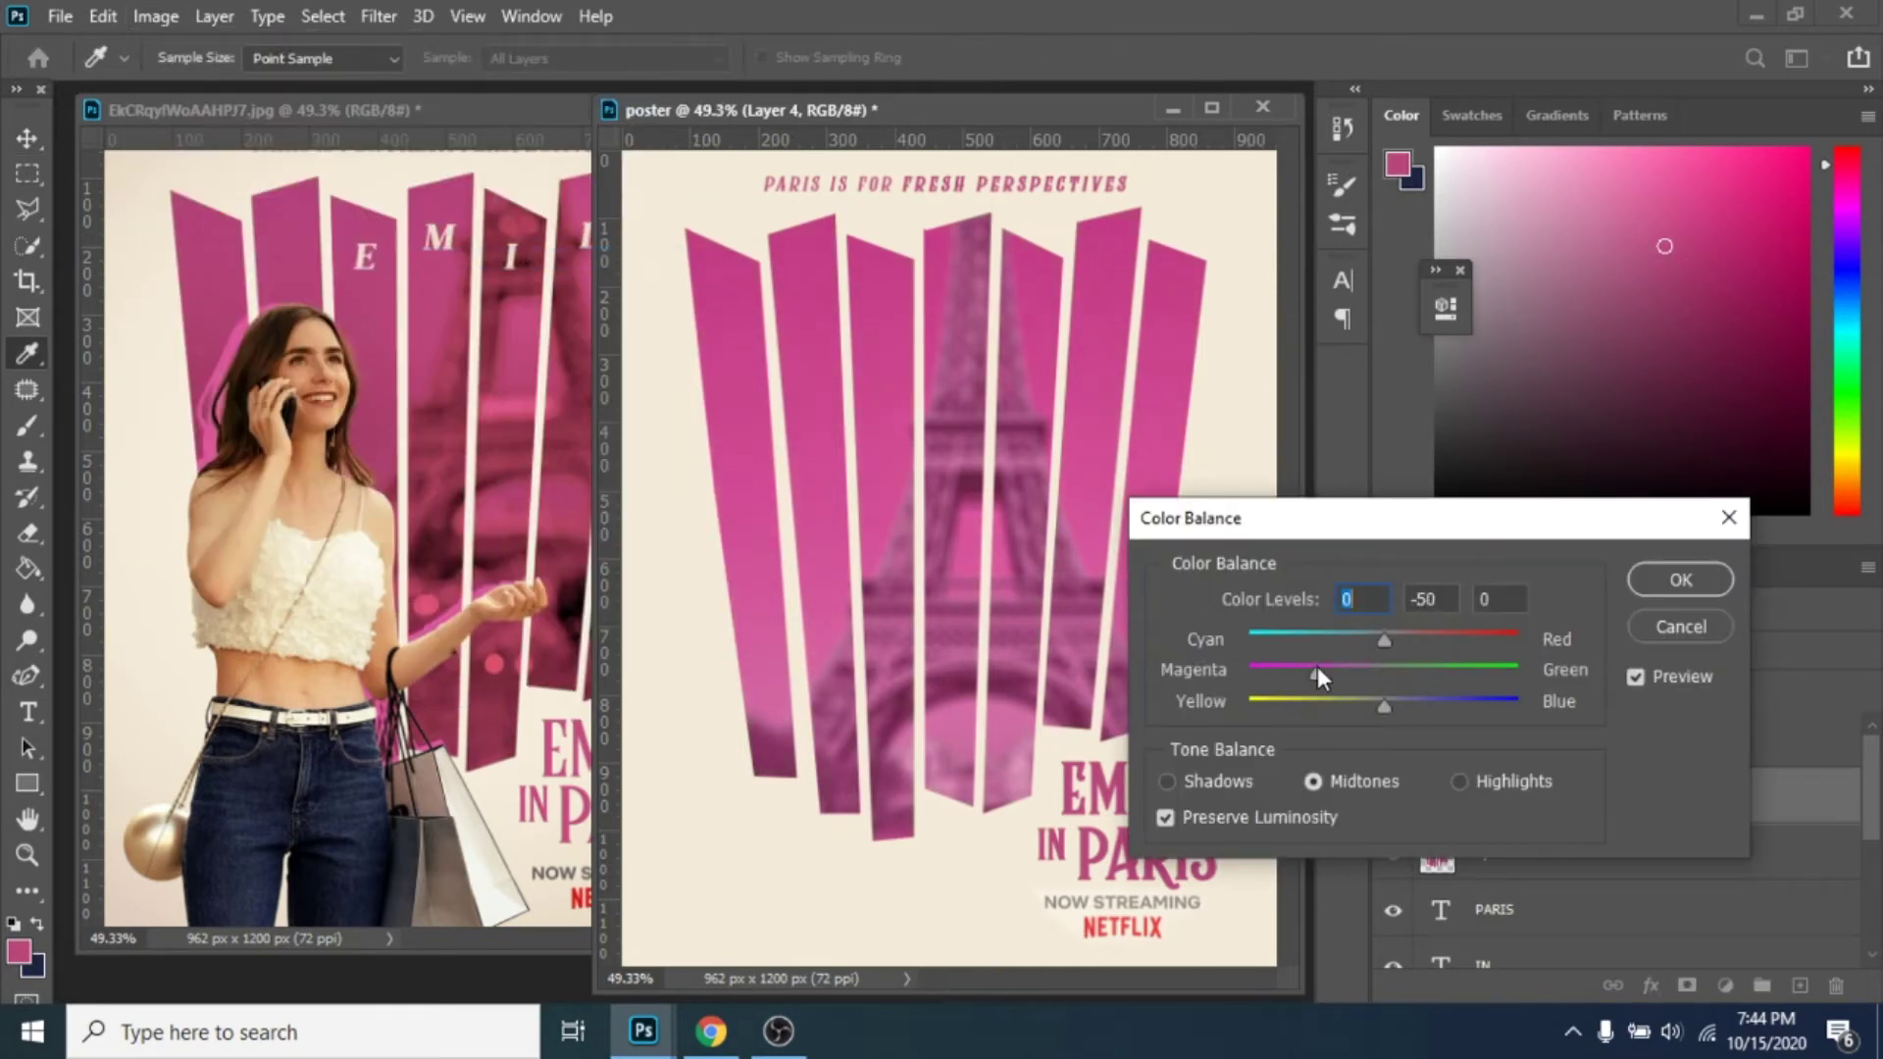
{"action": "left_click_drag", "start_coordinate": [1375, 704], "coordinate": [1346, 704]}
{"action": "left_click", "coordinate": [1660, 581]}
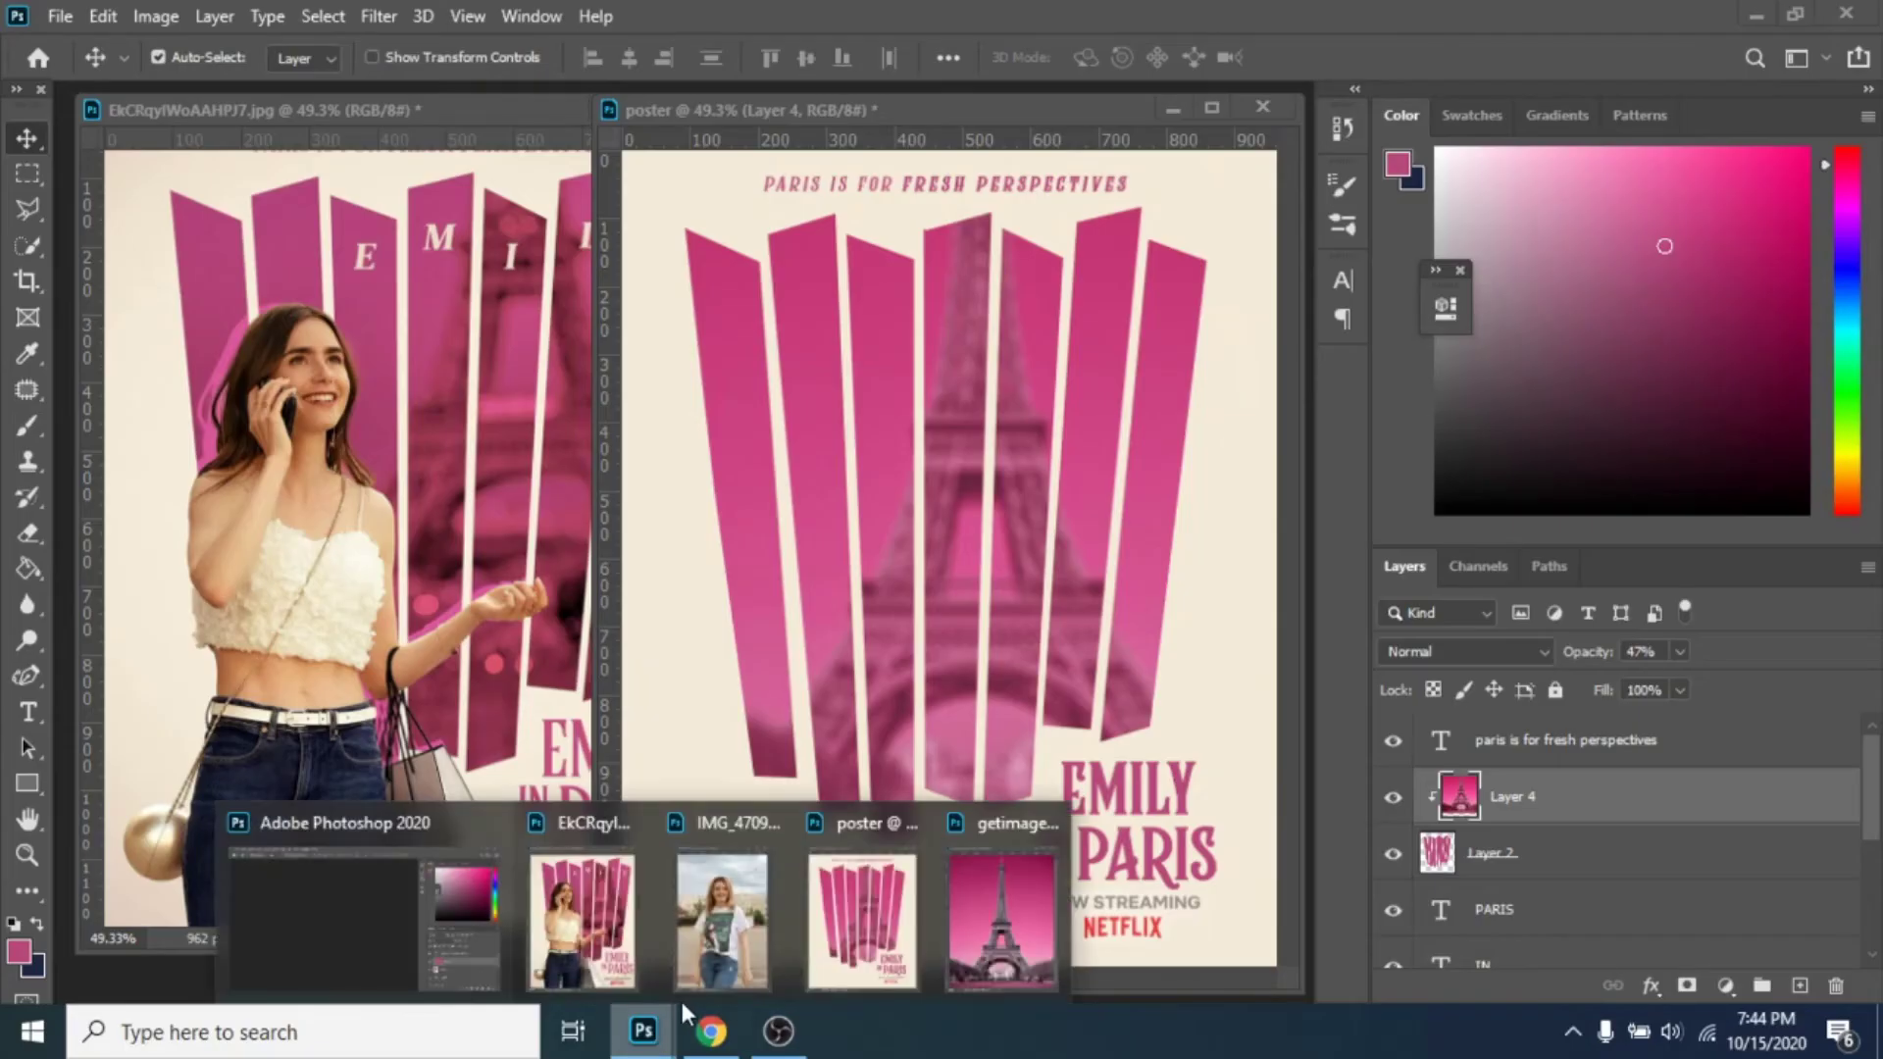
Step: Select the woman in IMG_4709.JPG with Select Subject, copy her into the poster and place her over the left stripes
{"action": "left_click", "coordinate": [700, 940]}
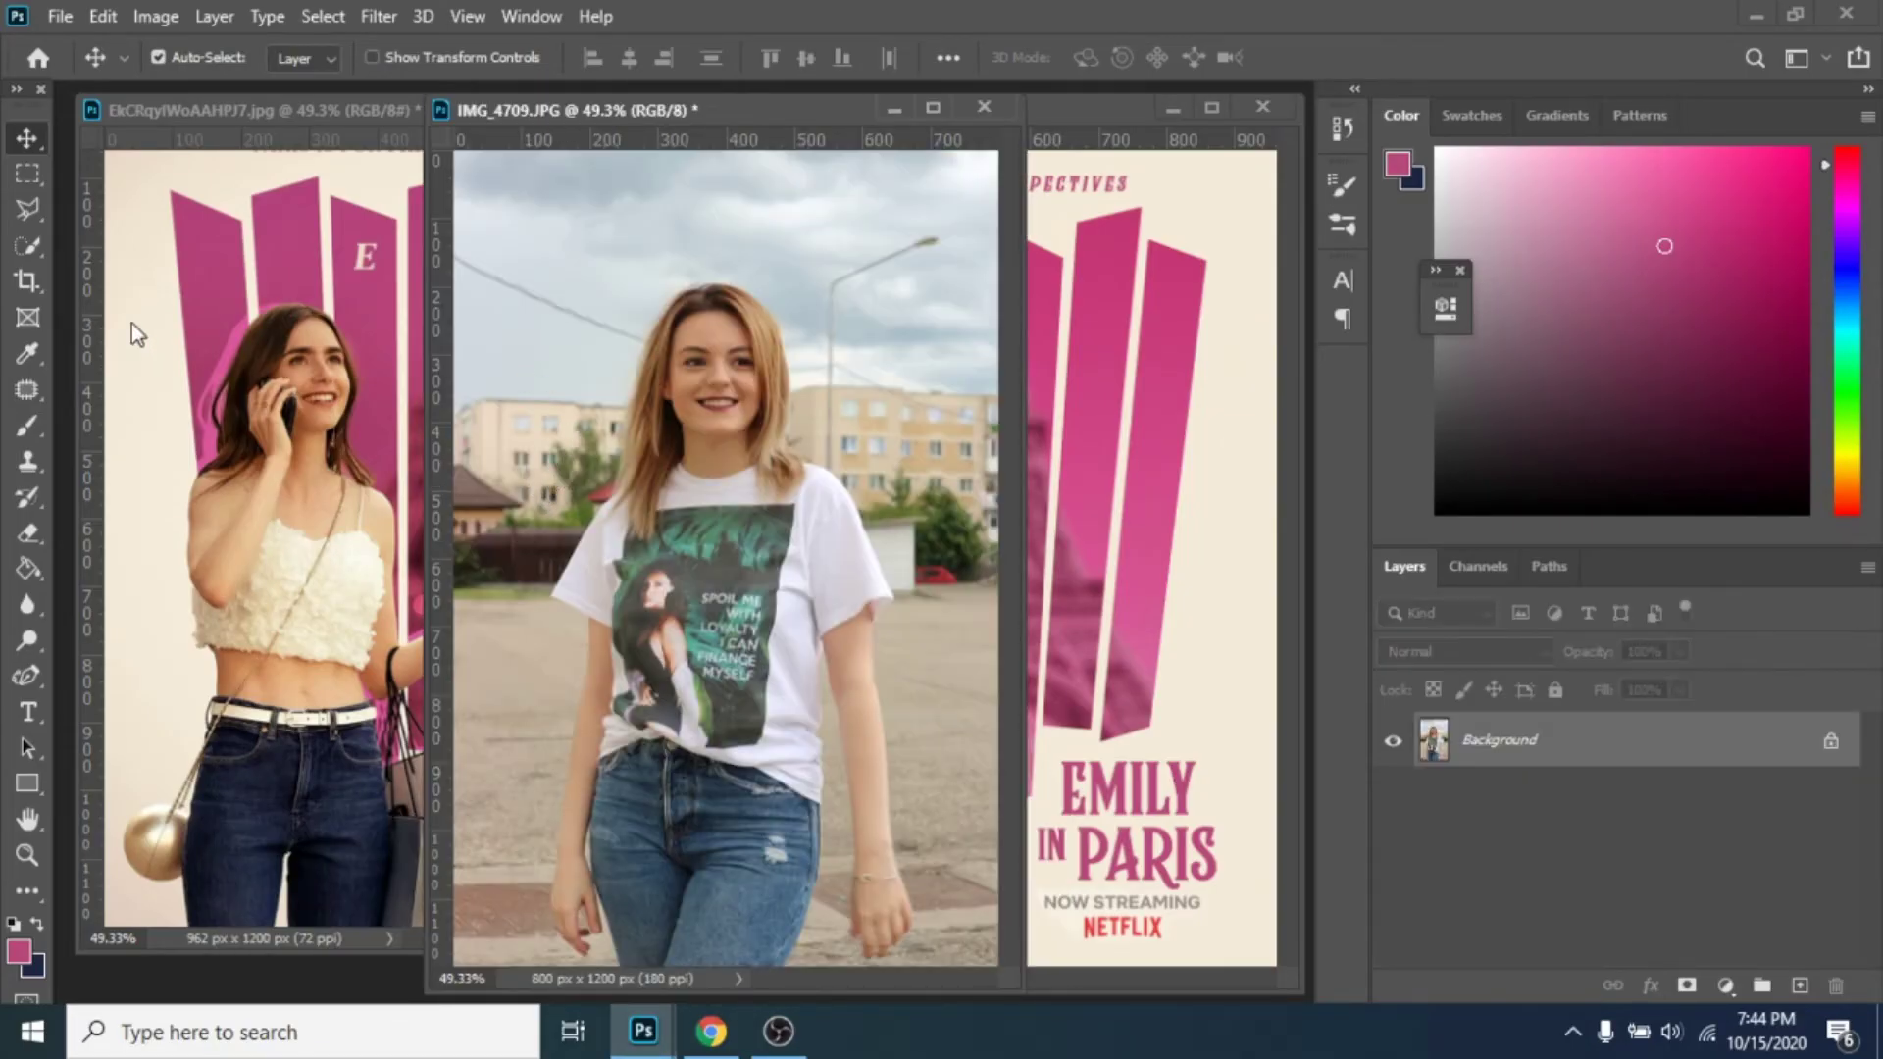
{"action": "left_click", "coordinate": [26, 247]}
{"action": "left_click", "coordinate": [803, 56]}
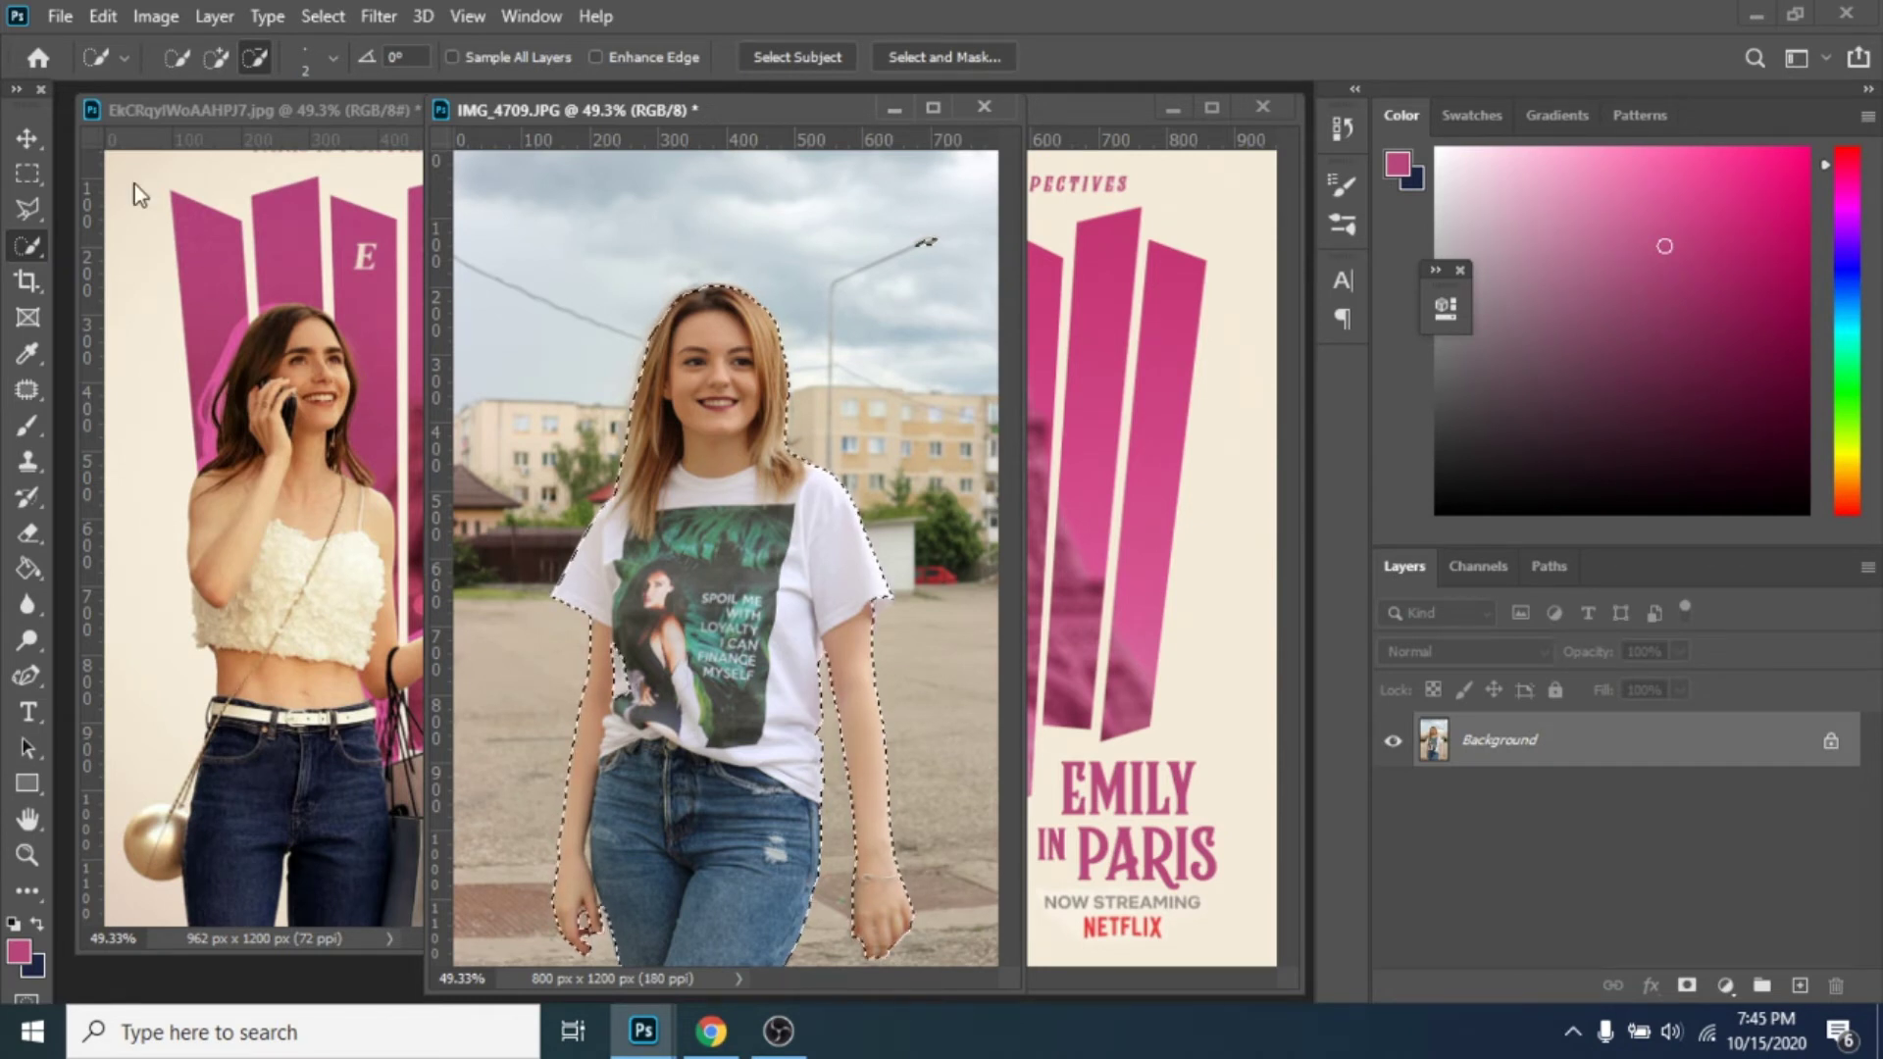
{"action": "left_click", "coordinate": [26, 138]}
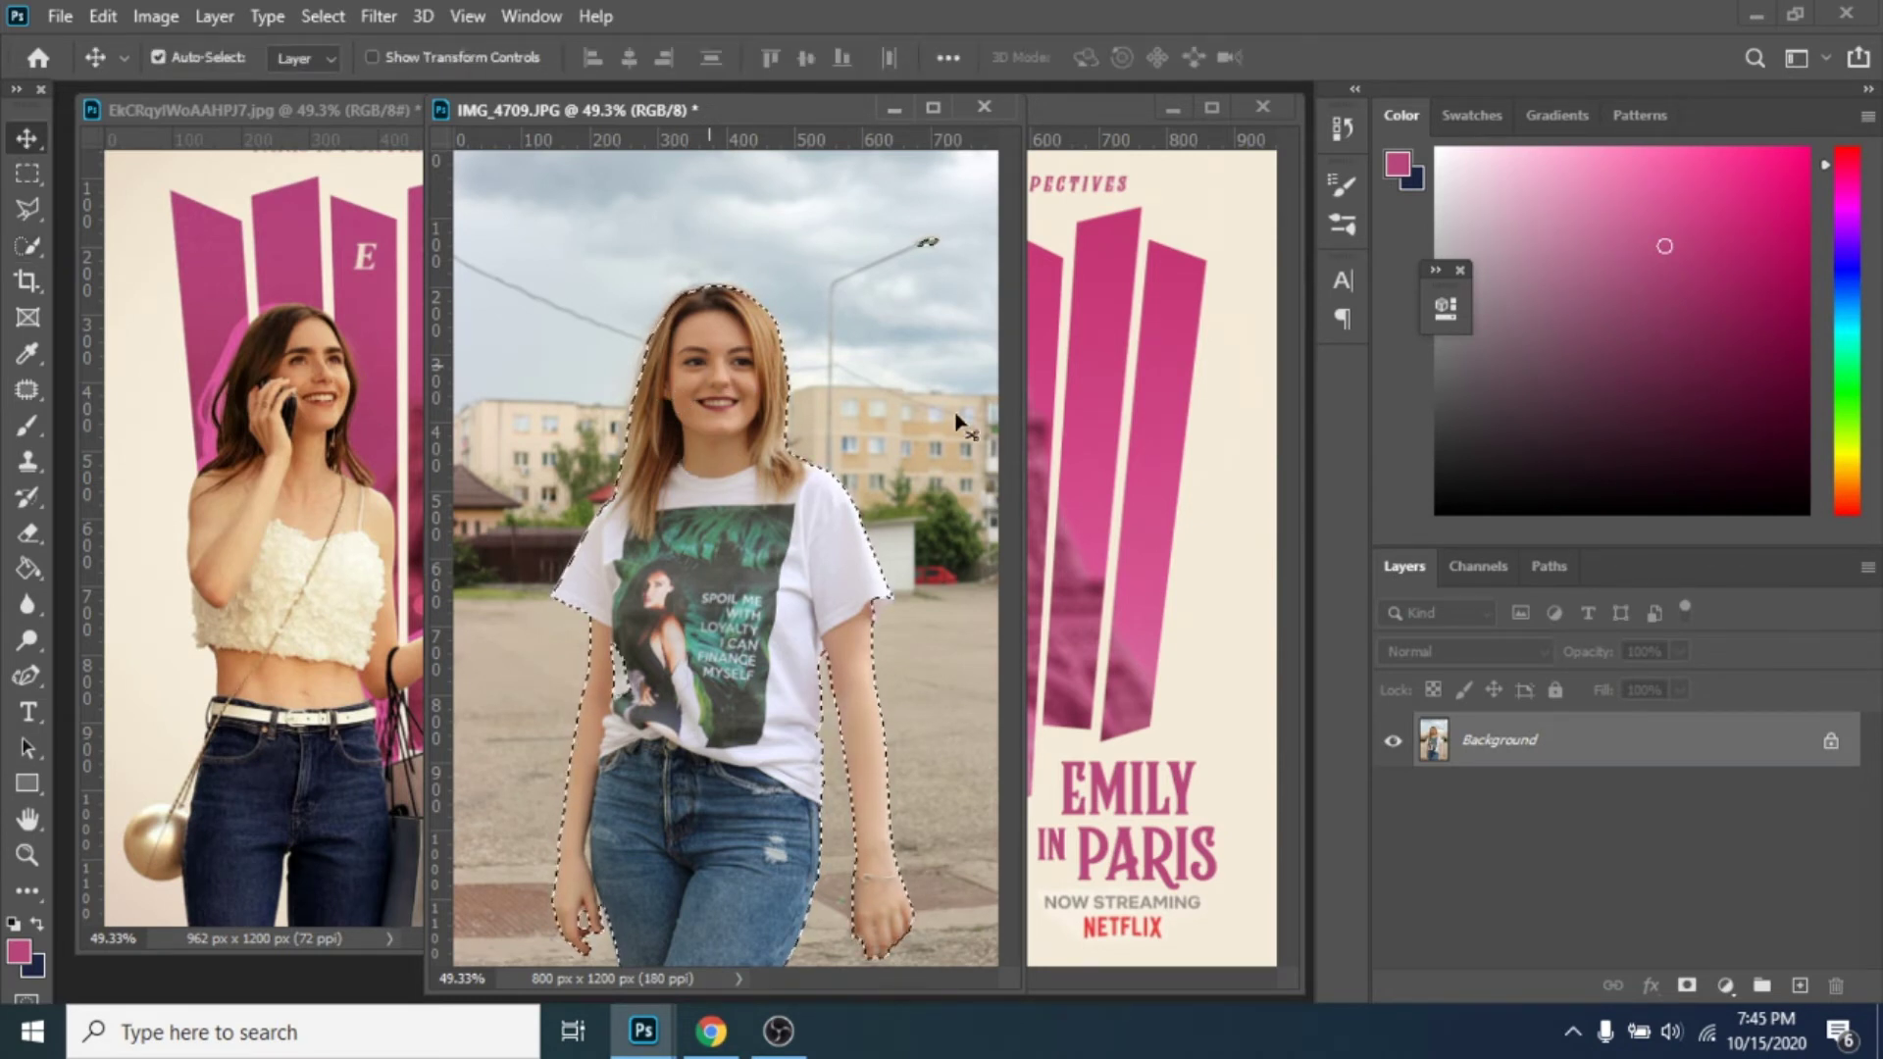
{"action": "mouse_move", "coordinate": [1079, 454]}
{"action": "left_mouse_down"}
{"action": "mouse_move", "coordinate": [1074, 437]}
{"action": "mouse_move", "coordinate": [1079, 457]}
{"action": "left_mouse_up"}
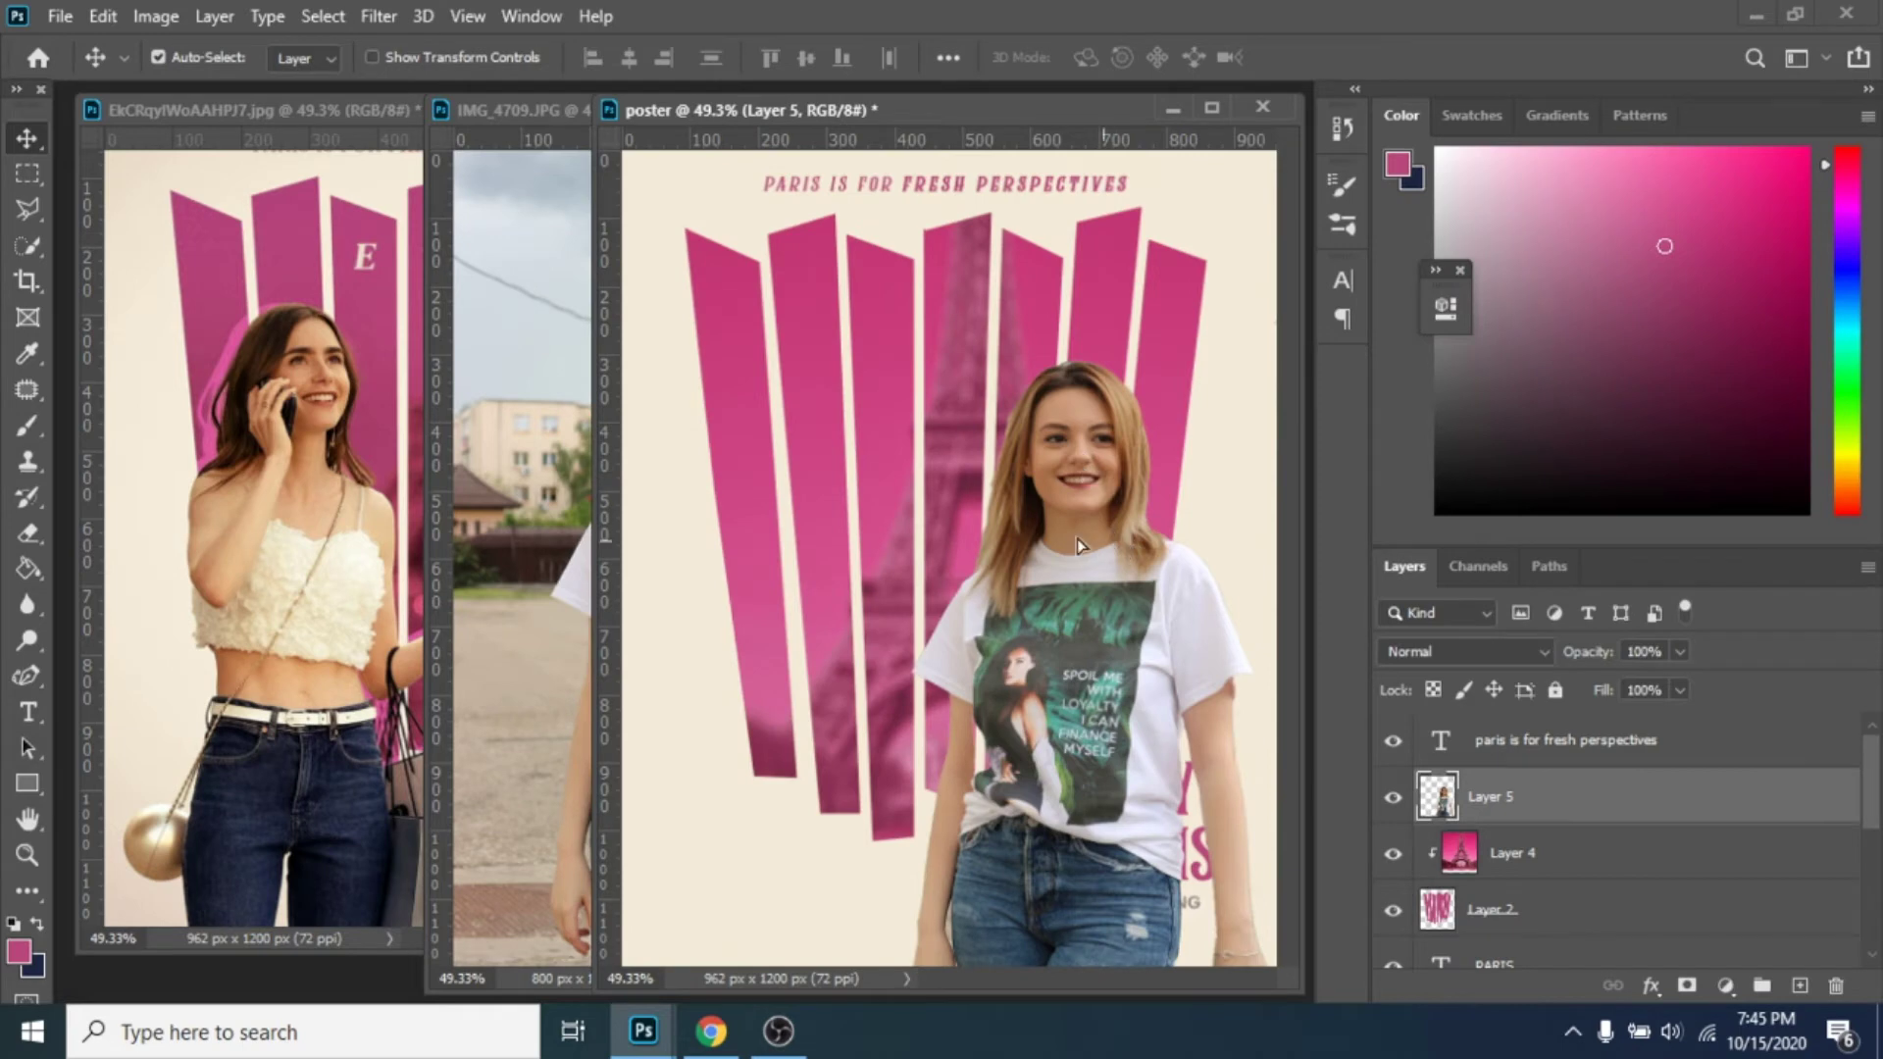
{"action": "left_click_drag", "start_coordinate": [1078, 539], "coordinate": [877, 542]}
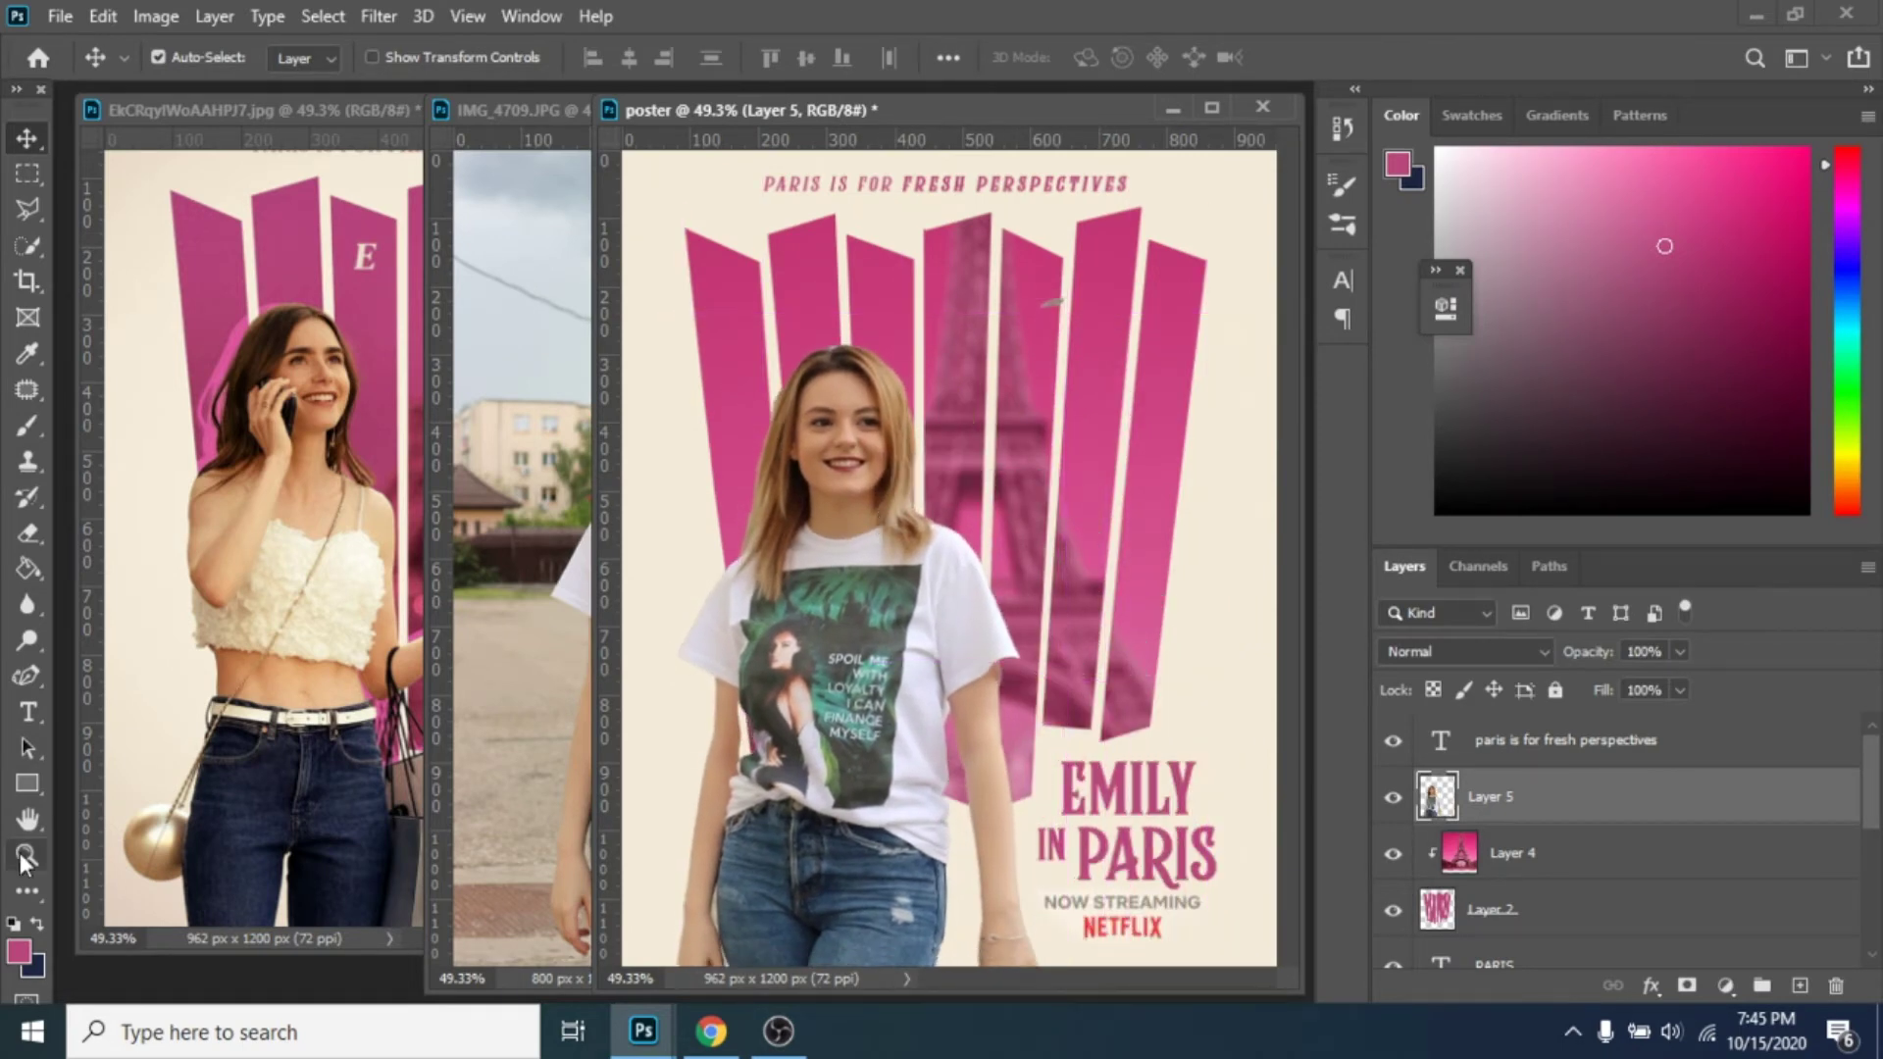
Step: Erase leftover background around the top of the woman's head on her layer with a 23 px eraser
{"action": "key", "text": "z"}
{"action": "left_click", "coordinate": [830, 361]}
{"action": "left_click", "coordinate": [830, 361]}
{"action": "left_click", "coordinate": [830, 361]}
{"action": "left_click", "coordinate": [830, 361]}
{"action": "left_click_drag", "start_coordinate": [1052, 979], "coordinate": [1142, 979]}
{"action": "key", "text": "e"}
{"action": "left_click_drag", "start_coordinate": [922, 349], "coordinate": [853, 365]}
{"action": "left_click_drag", "start_coordinate": [1130, 979], "coordinate": [1034, 979]}
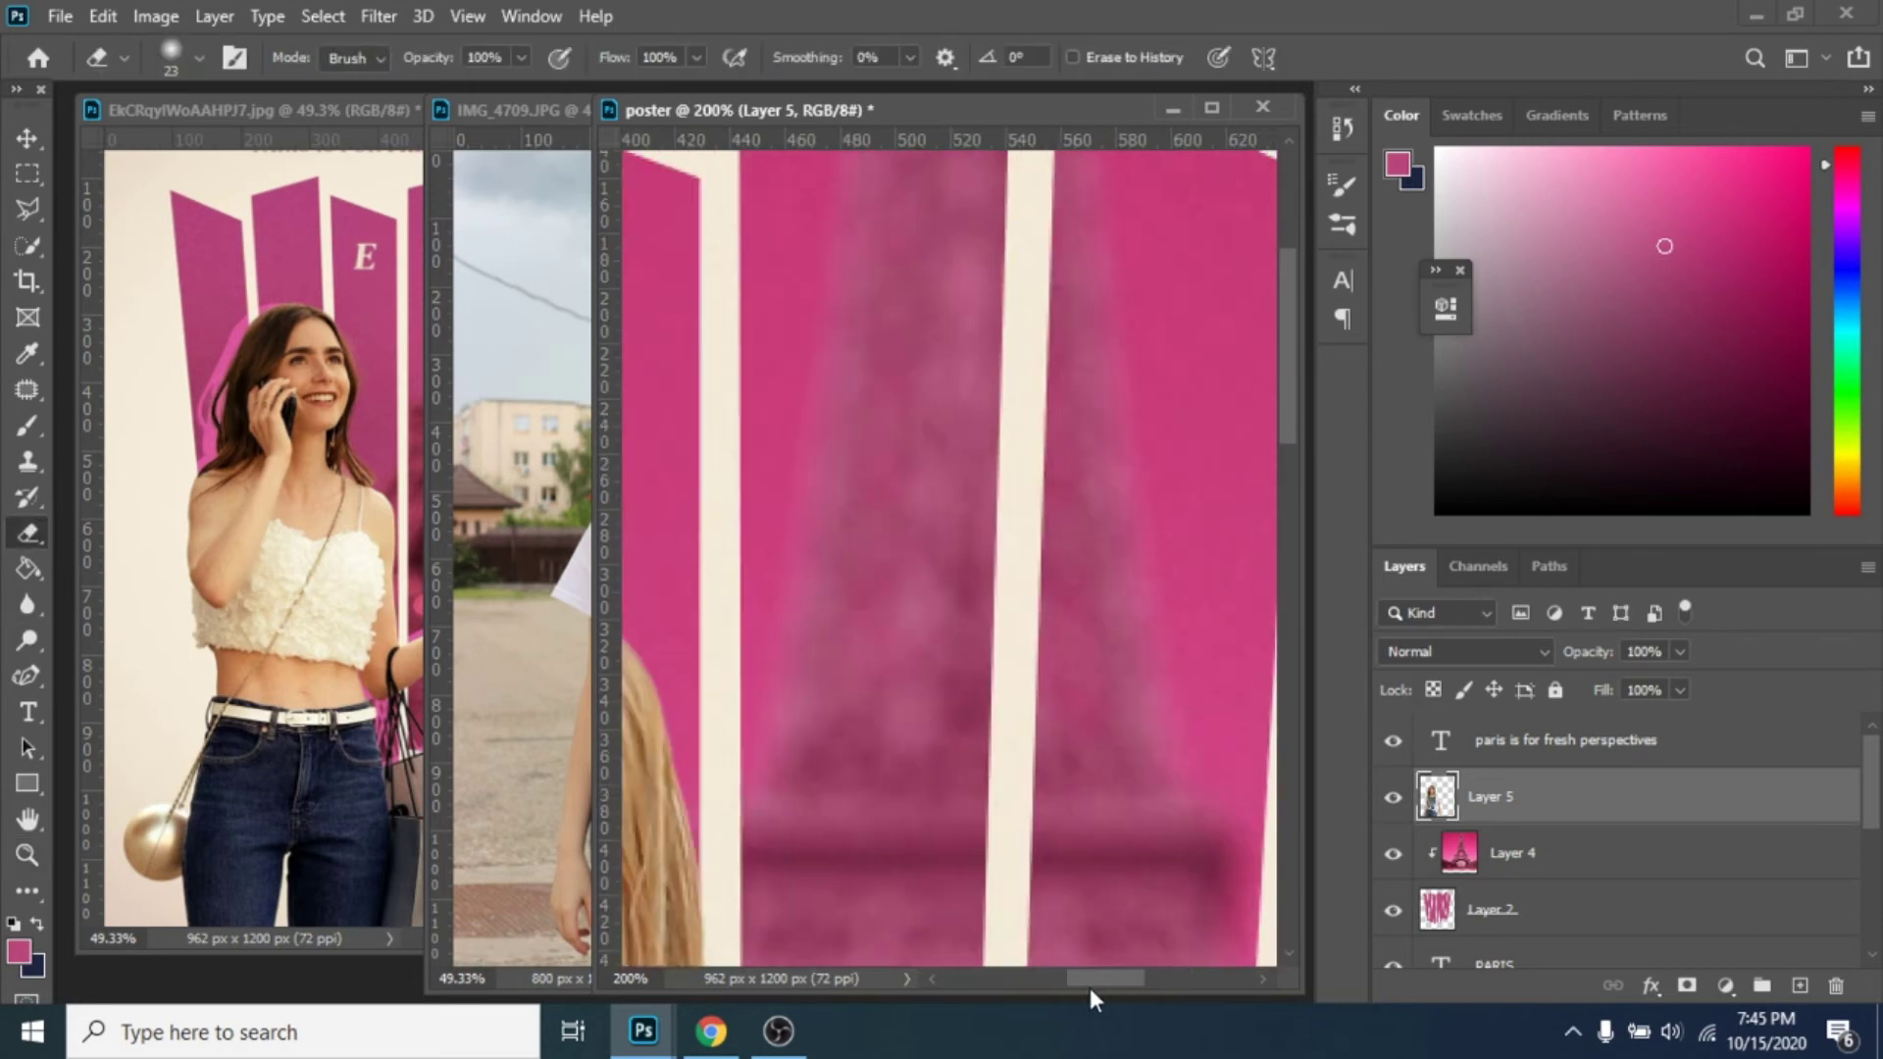
Step: Reduce the eraser to 9 px and clean the hairline along the crown of the woman's head
{"action": "key", "text": "z"}
{"action": "left_click", "coordinate": [870, 549]}
{"action": "key", "text": "e"}
{"action": "left_click", "coordinate": [199, 56]}
{"action": "left_click_drag", "start_coordinate": [174, 146], "coordinate": [161, 146]}
{"action": "left_click_drag", "start_coordinate": [887, 463], "coordinate": [839, 462]}
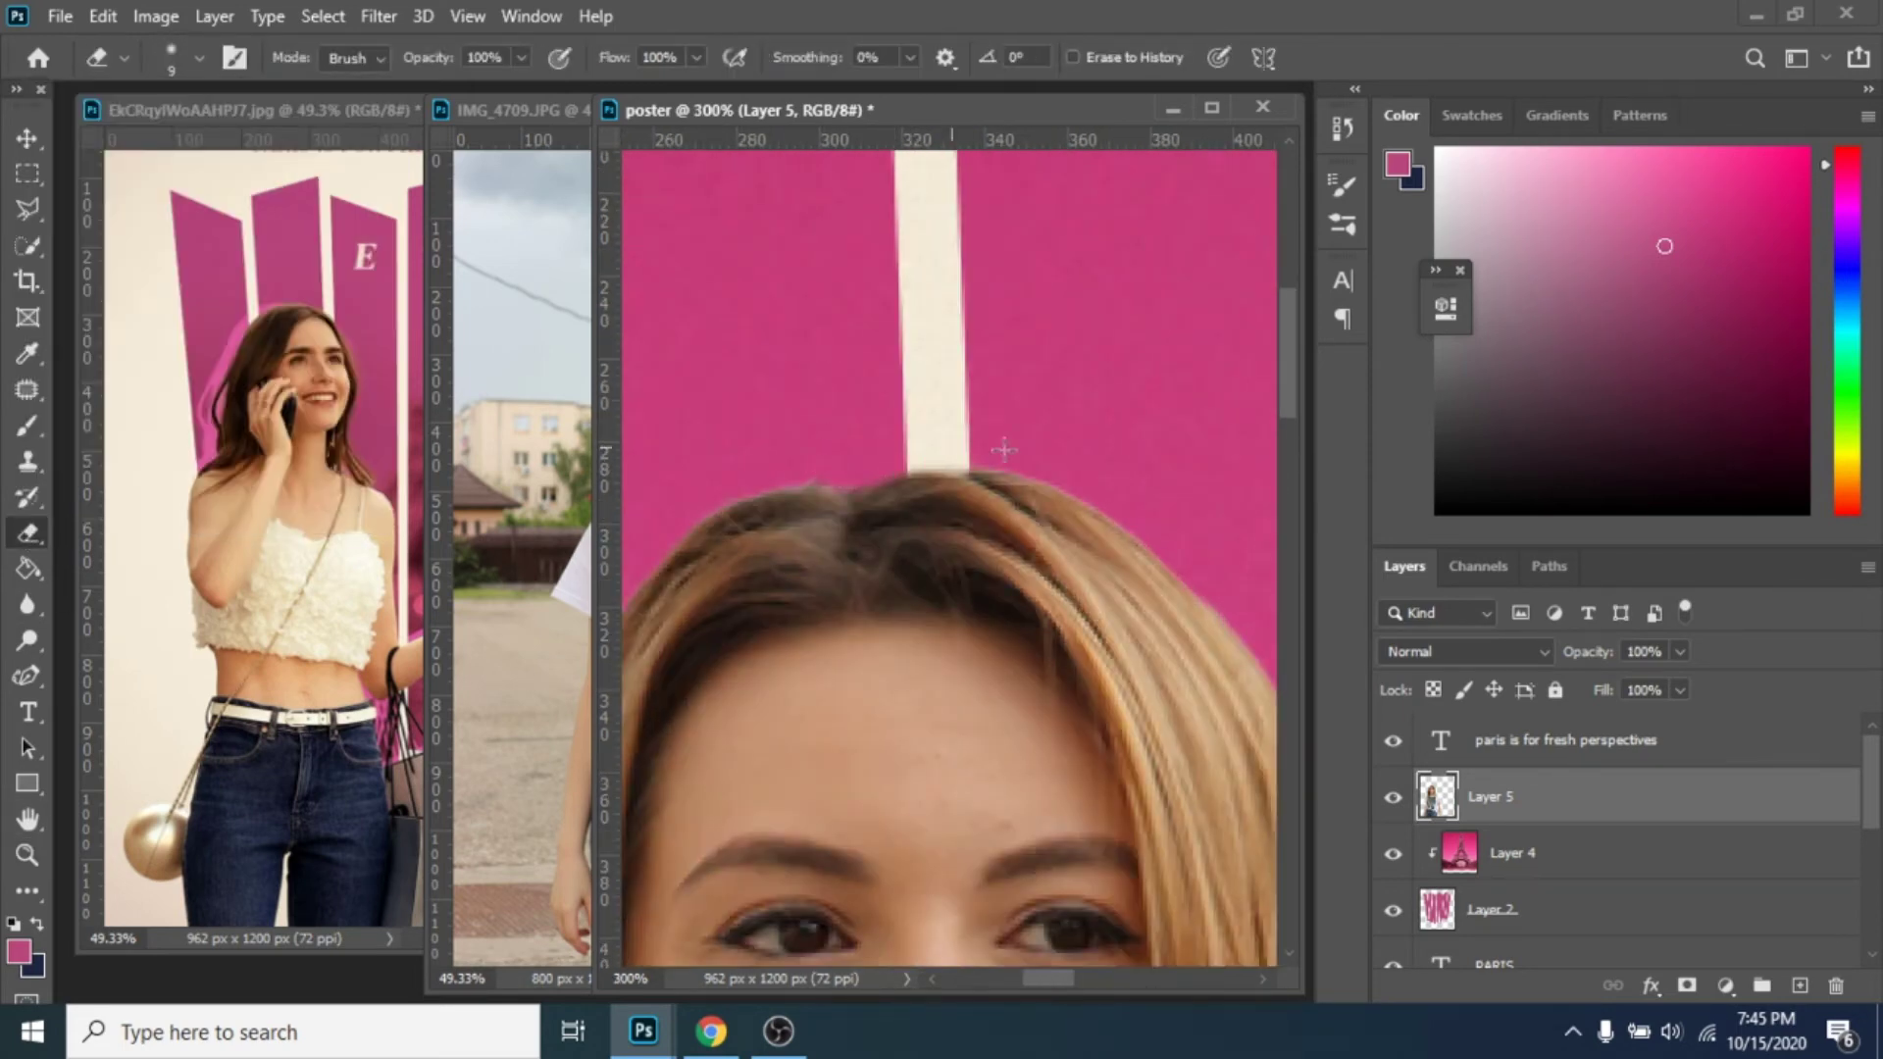
Step: Erase the background fringe along the outer edge of the woman's hair on the left of her face
{"action": "left_click_drag", "start_coordinate": [1049, 979], "coordinate": [1027, 979]}
{"action": "scroll", "coordinate": [727, 694], "scroll_direction": "down", "scroll_amount": 2}
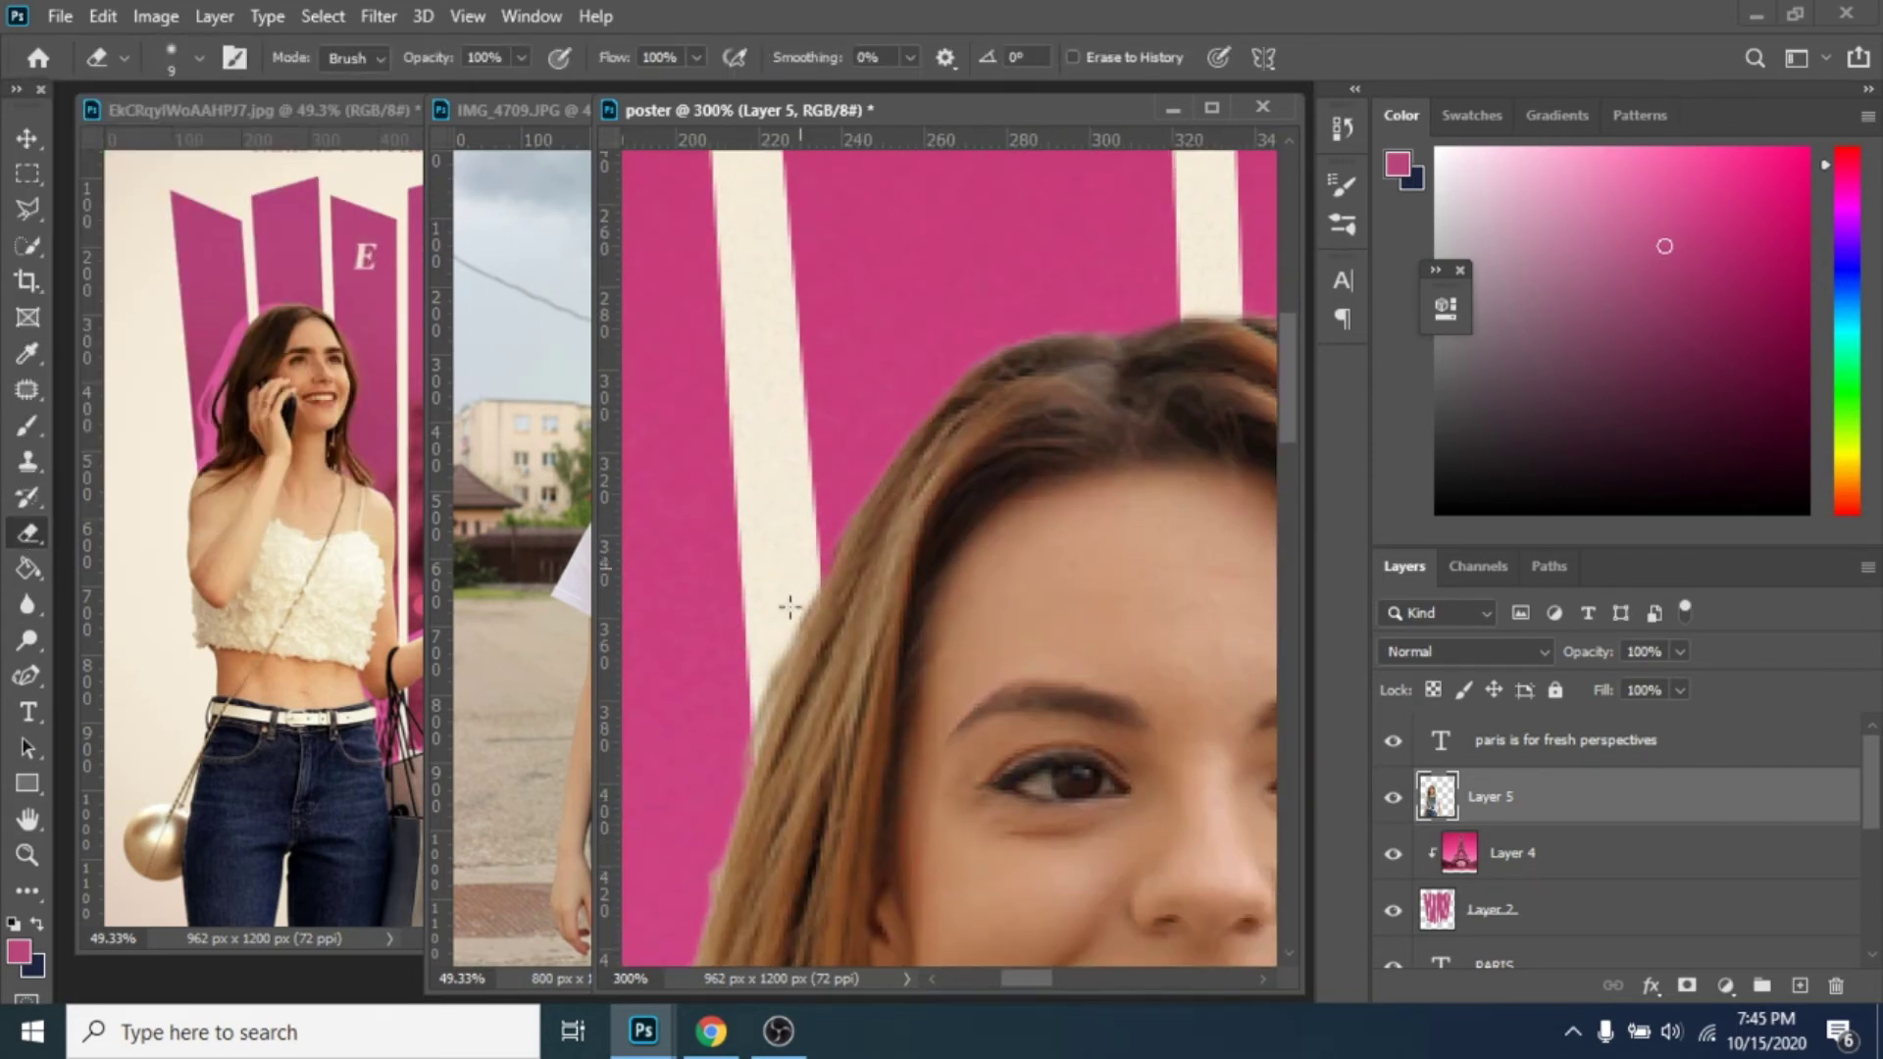
{"action": "scroll", "coordinate": [790, 607], "scroll_direction": "down", "scroll_amount": 2}
{"action": "left_click_drag", "start_coordinate": [792, 522], "coordinate": [751, 593]}
{"action": "left_click", "coordinate": [199, 57]}
{"action": "left_click", "coordinate": [208, 447]}
{"action": "key", "text": "z"}
{"action": "left_click", "coordinate": [839, 488]}
{"action": "left_click", "coordinate": [28, 532]}
{"action": "mouse_move", "coordinate": [806, 496]}
{"action": "left_mouse_down"}
{"action": "mouse_move", "coordinate": [784, 527]}
{"action": "mouse_move", "coordinate": [734, 701]}
{"action": "left_mouse_up"}
{"action": "scroll", "coordinate": [836, 437], "scroll_direction": "up", "scroll_amount": 1}
{"action": "key", "text": "ctrl+z"}
{"action": "scroll", "coordinate": [801, 509], "scroll_direction": "down", "scroll_amount": 1}
{"action": "mouse_move", "coordinate": [773, 552]}
{"action": "left_mouse_down"}
{"action": "mouse_move", "coordinate": [732, 639]}
{"action": "mouse_move", "coordinate": [668, 675]}
{"action": "left_mouse_up"}
{"action": "scroll", "coordinate": [732, 639], "scroll_direction": "down", "scroll_amount": 4}
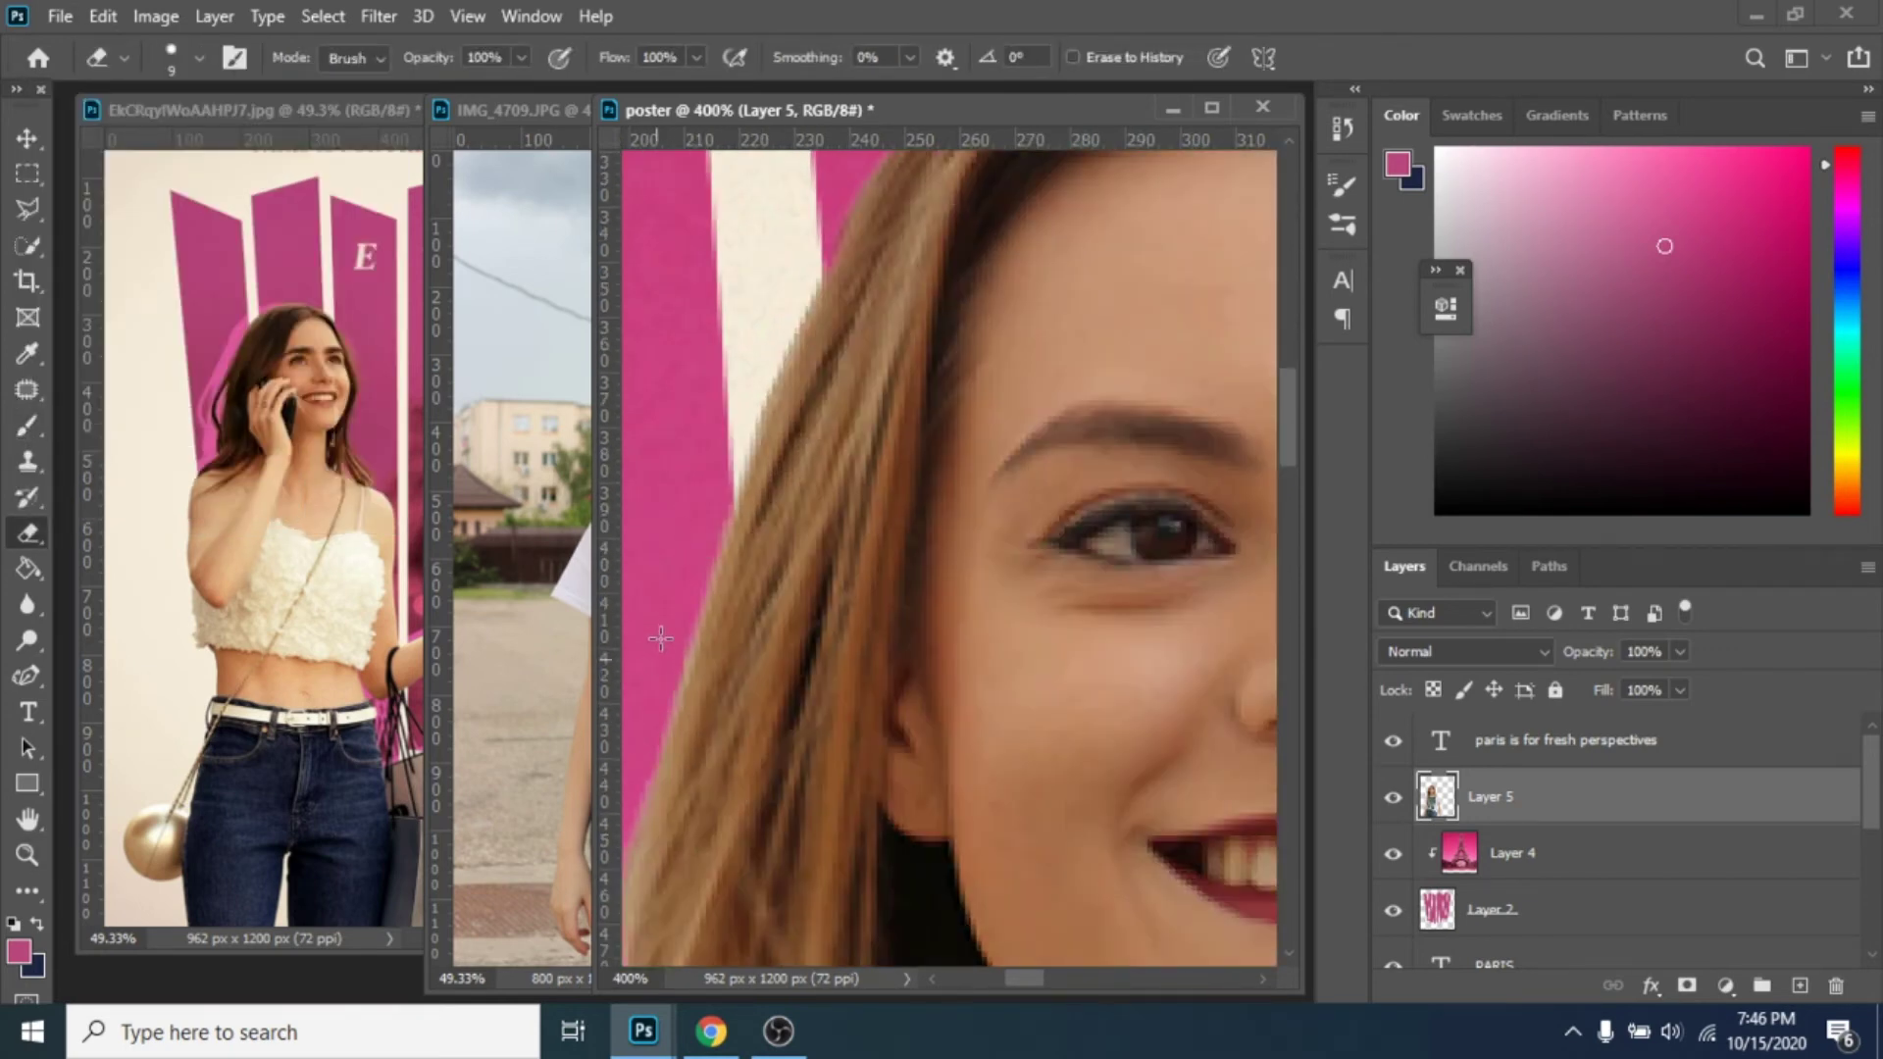
Step: Clean the cutout's edge along the woman's lower hair, left shoulder and sleeve with the eraser
{"action": "scroll", "coordinate": [660, 639], "scroll_direction": "left", "scroll_amount": 3}
{"action": "scroll", "coordinate": [774, 483], "scroll_direction": "down", "scroll_amount": 10}
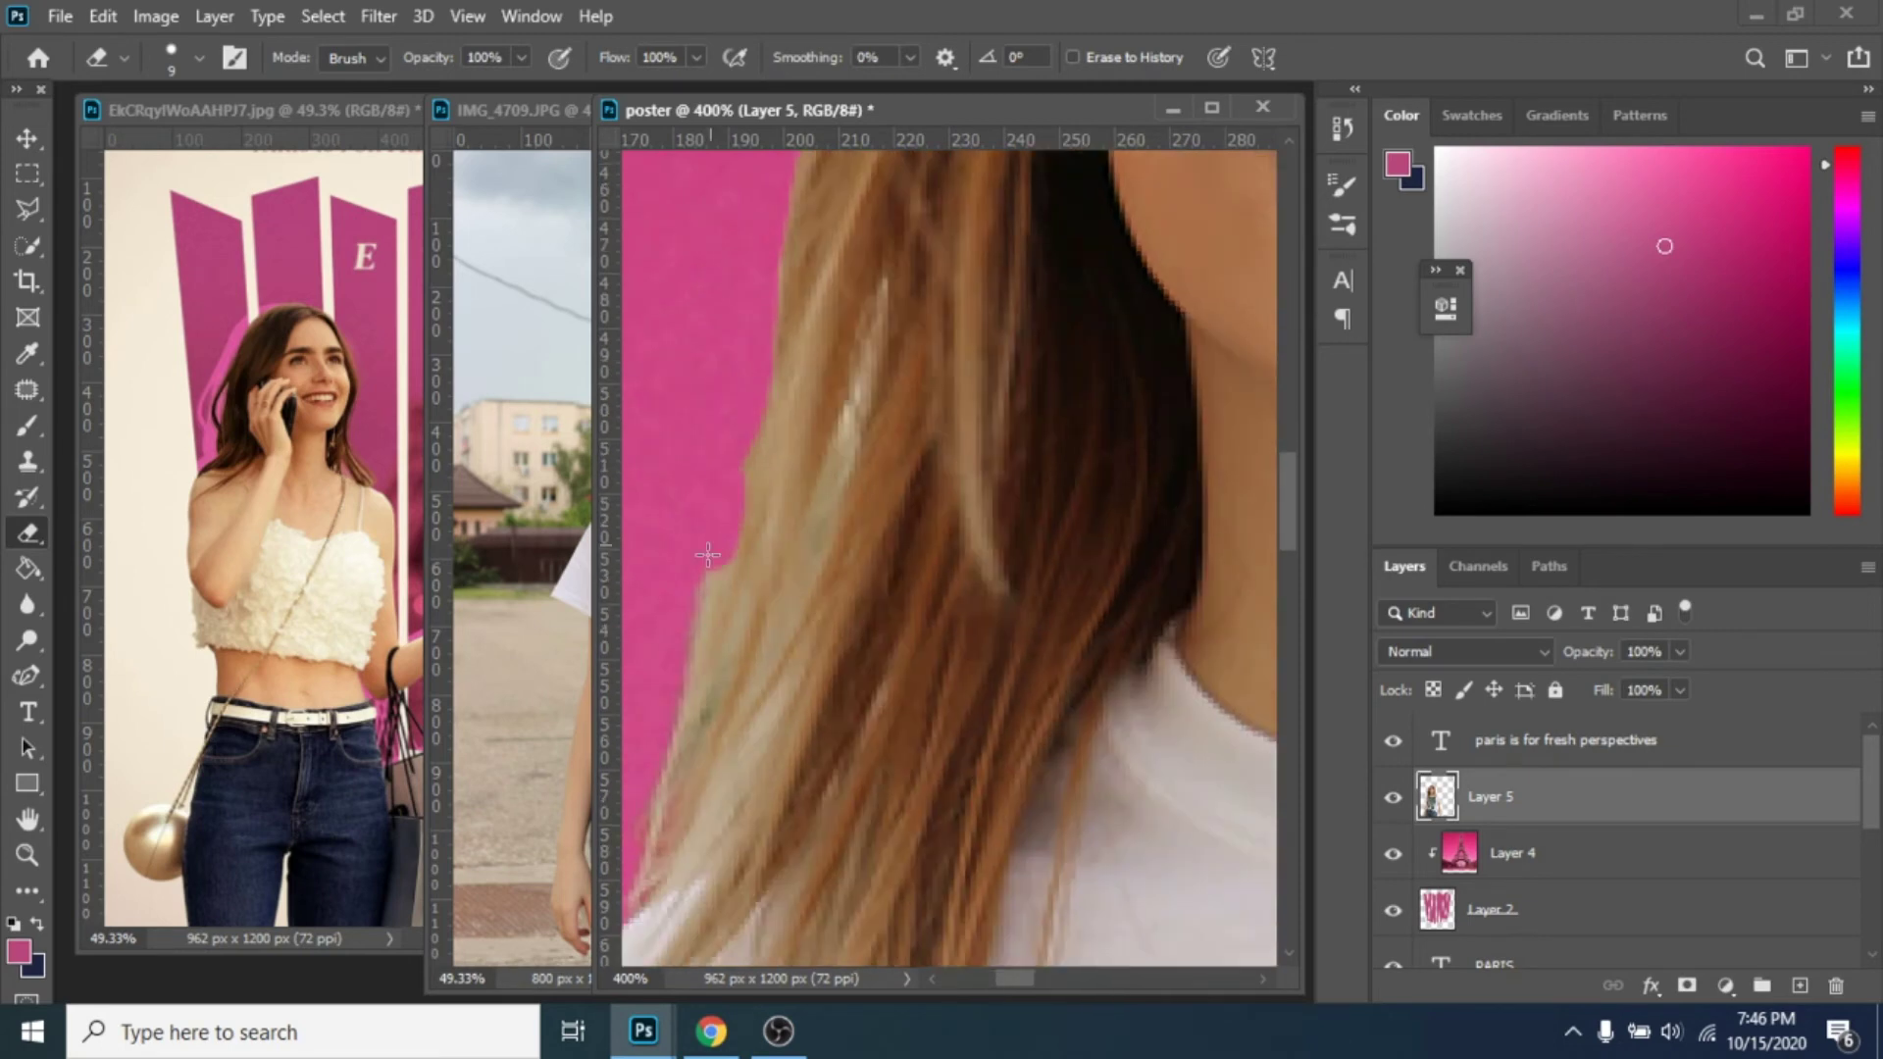
{"action": "scroll", "coordinate": [707, 588], "scroll_direction": "down", "scroll_amount": 6}
{"action": "scroll", "coordinate": [745, 588], "scroll_direction": "left", "scroll_amount": 3}
{"action": "scroll", "coordinate": [798, 505], "scroll_direction": "down", "scroll_amount": 1}
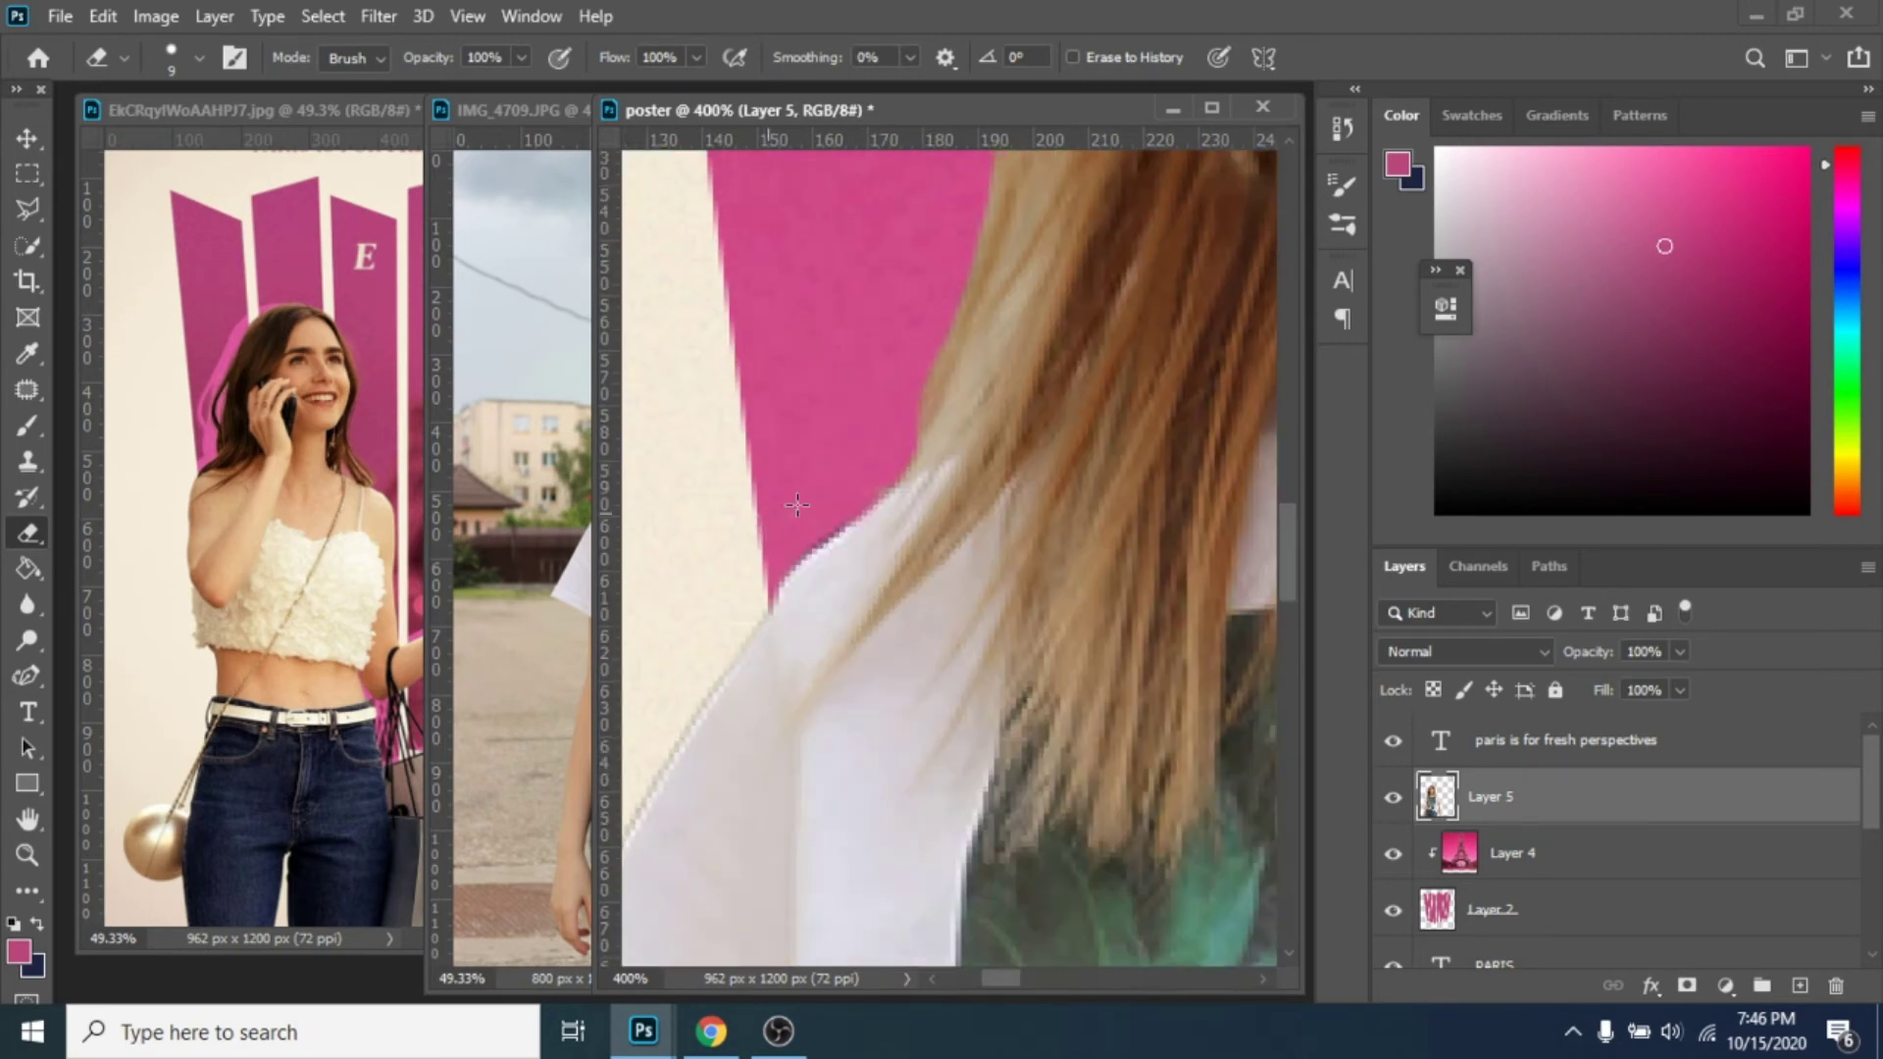
{"action": "scroll", "coordinate": [867, 477], "scroll_direction": "down", "scroll_amount": 4}
{"action": "scroll", "coordinate": [749, 399], "scroll_direction": "left", "scroll_amount": 3}
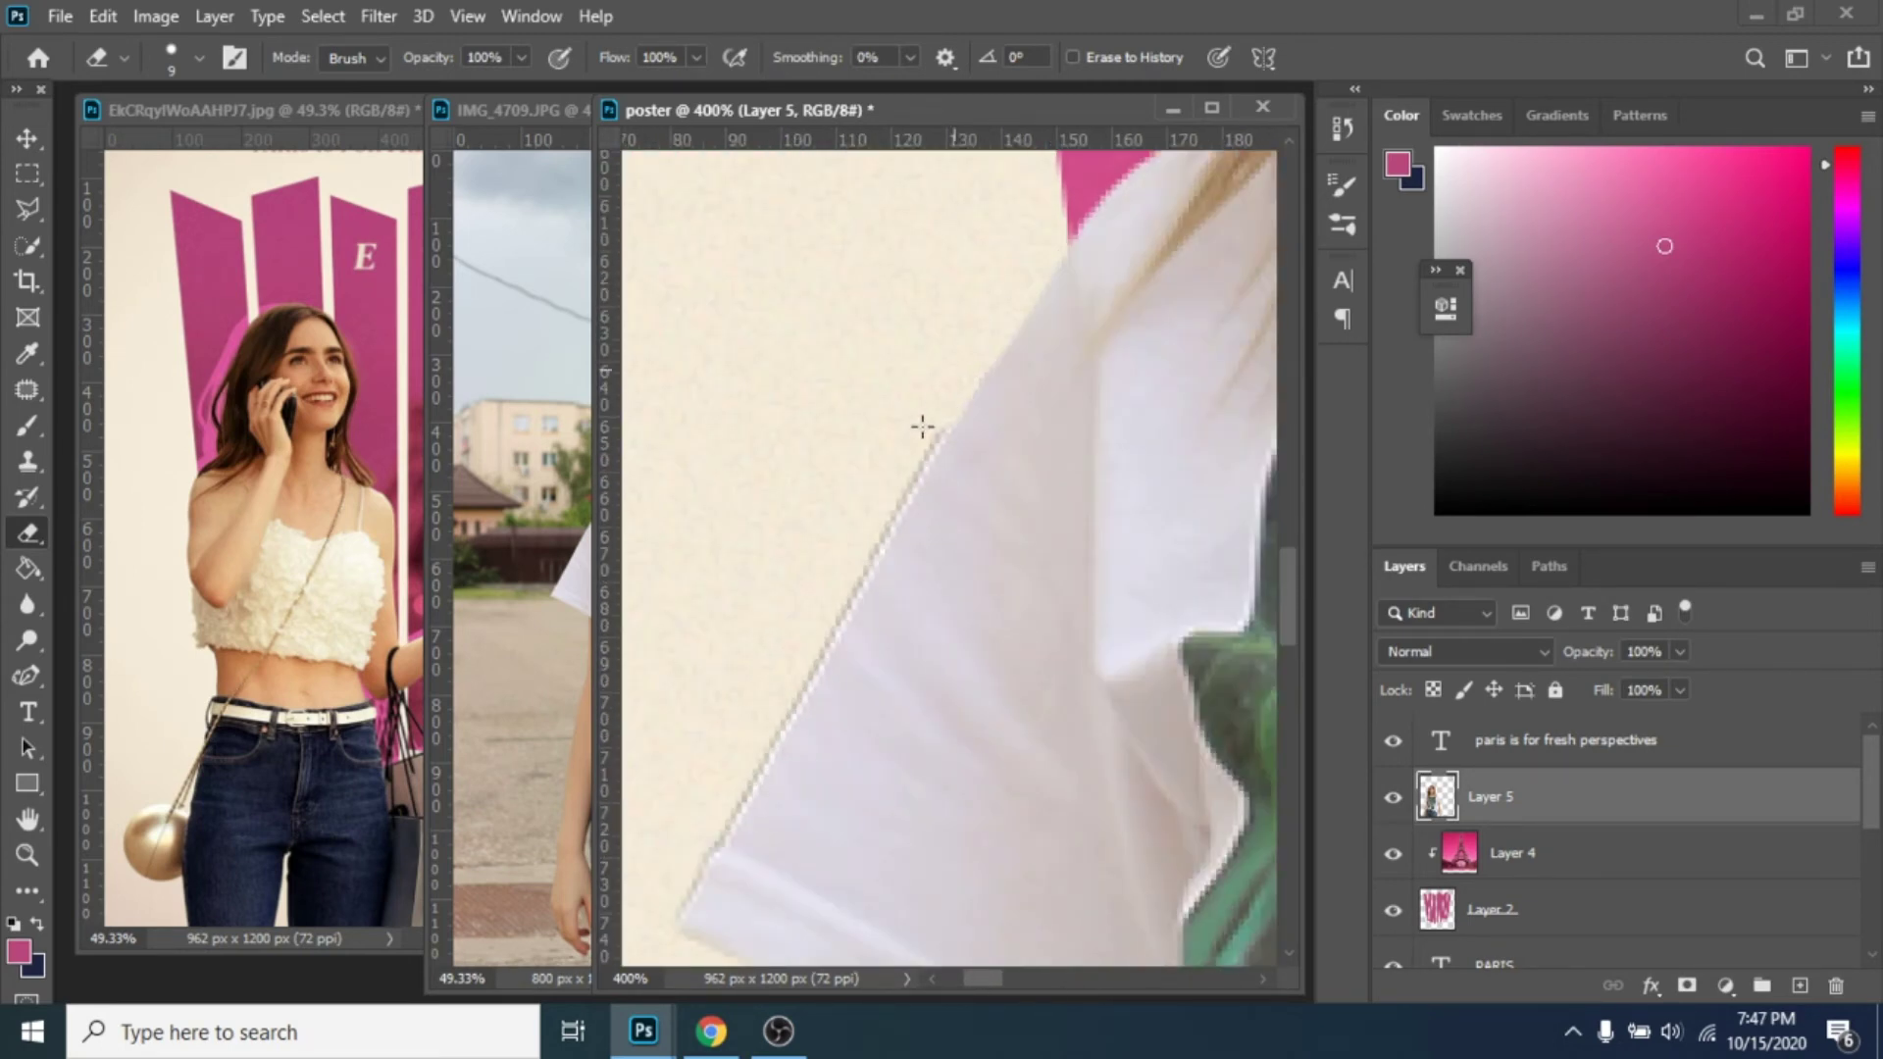
{"action": "scroll", "coordinate": [921, 425], "scroll_direction": "down", "scroll_amount": 1}
Step: Duplicate the woman's layer, offset the copy slightly to the left and place it beneath the original
{"action": "key", "text": "ctrl+minus"}
{"action": "key", "text": "ctrl+minus"}
{"action": "key", "text": "ctrl+minus"}
{"action": "key", "text": "ctrl+minus"}
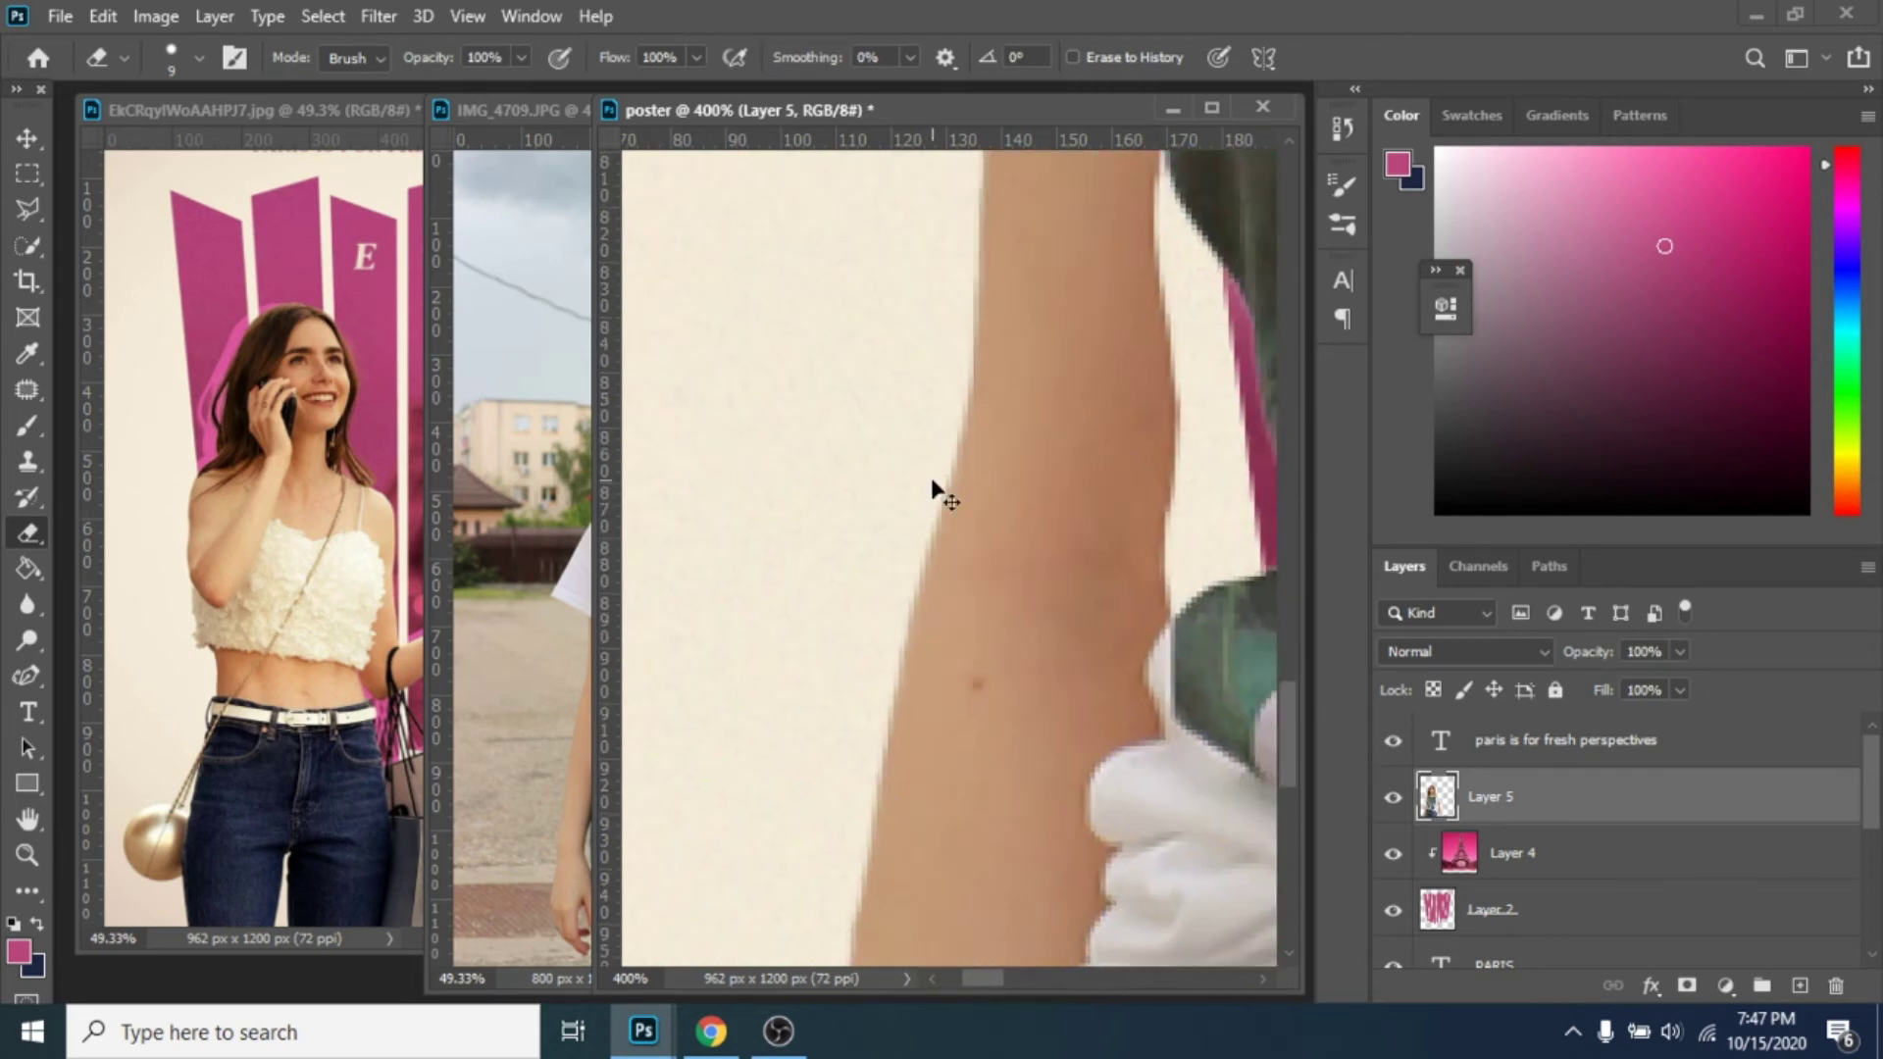
{"action": "key", "text": "ctrl+minus"}
{"action": "key", "text": "ctrl+minus"}
{"action": "key", "text": "v"}
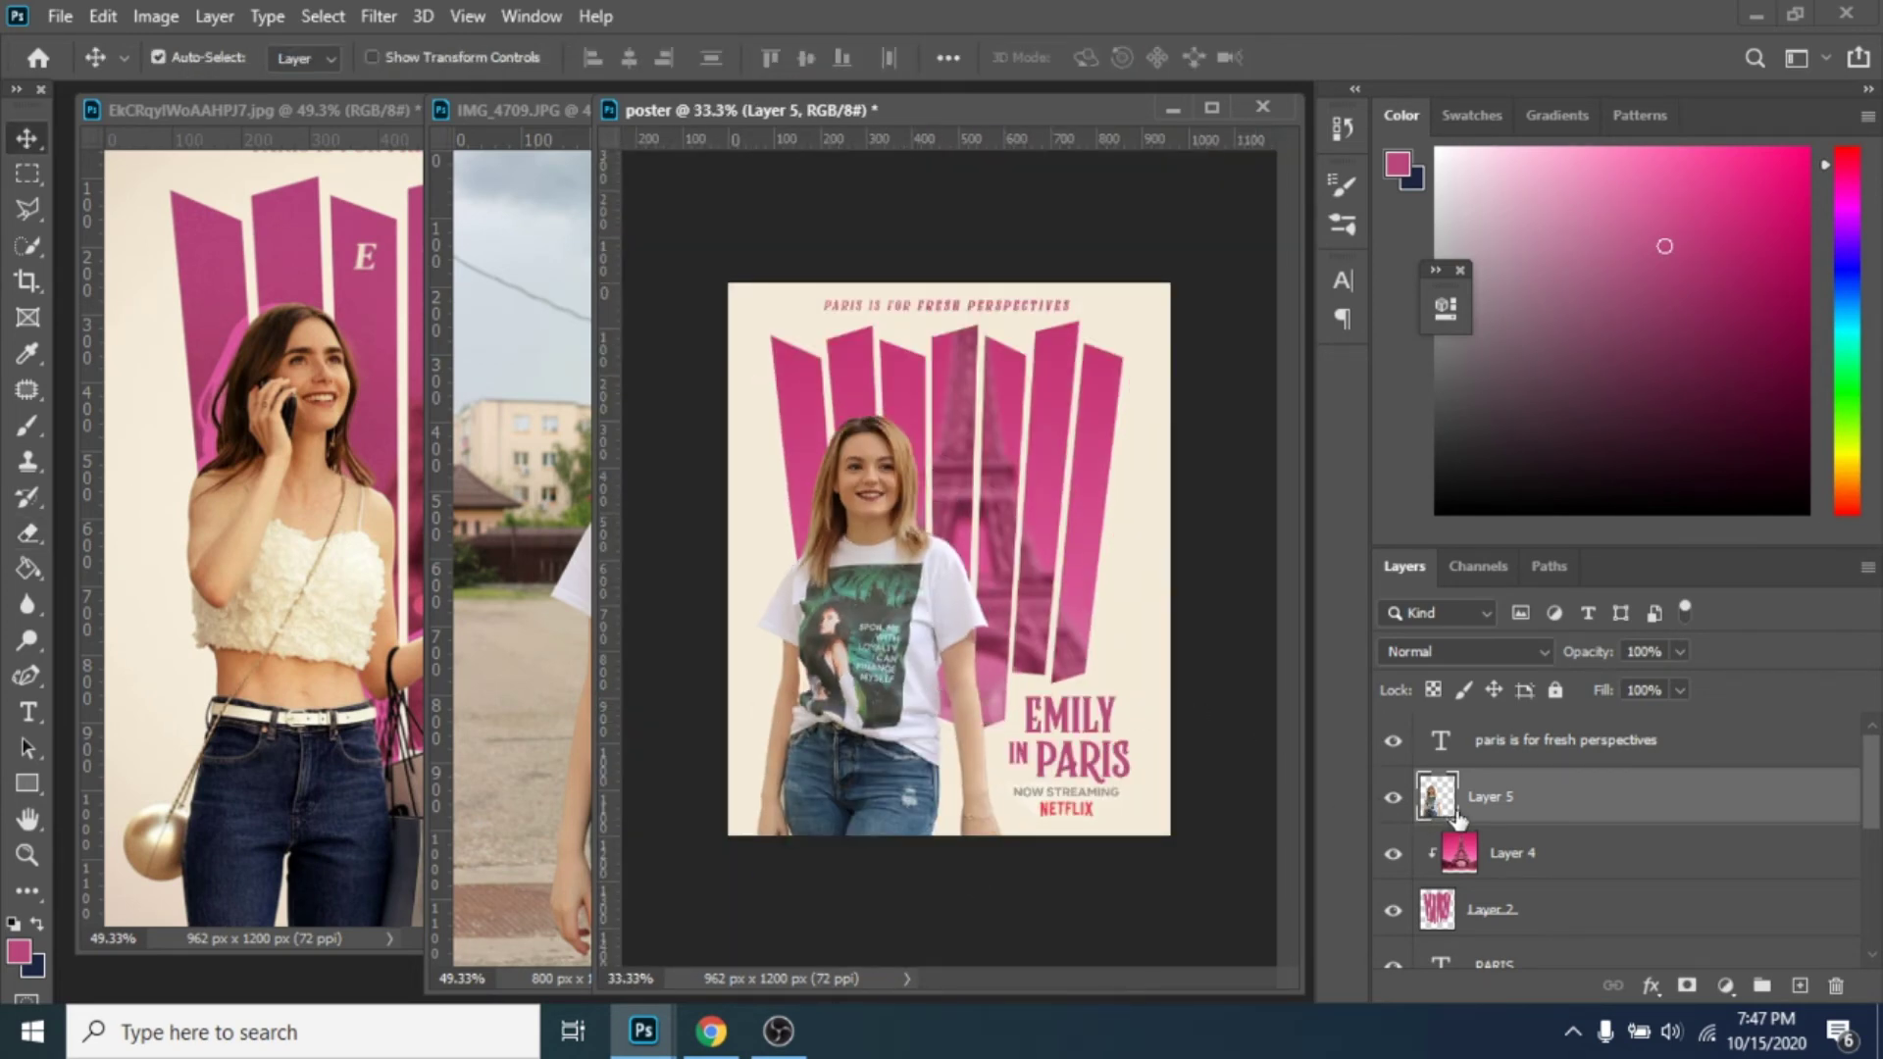
{"action": "key", "text": "ctrl+j"}
{"action": "left_click_drag", "start_coordinate": [873, 610], "coordinate": [867, 621]}
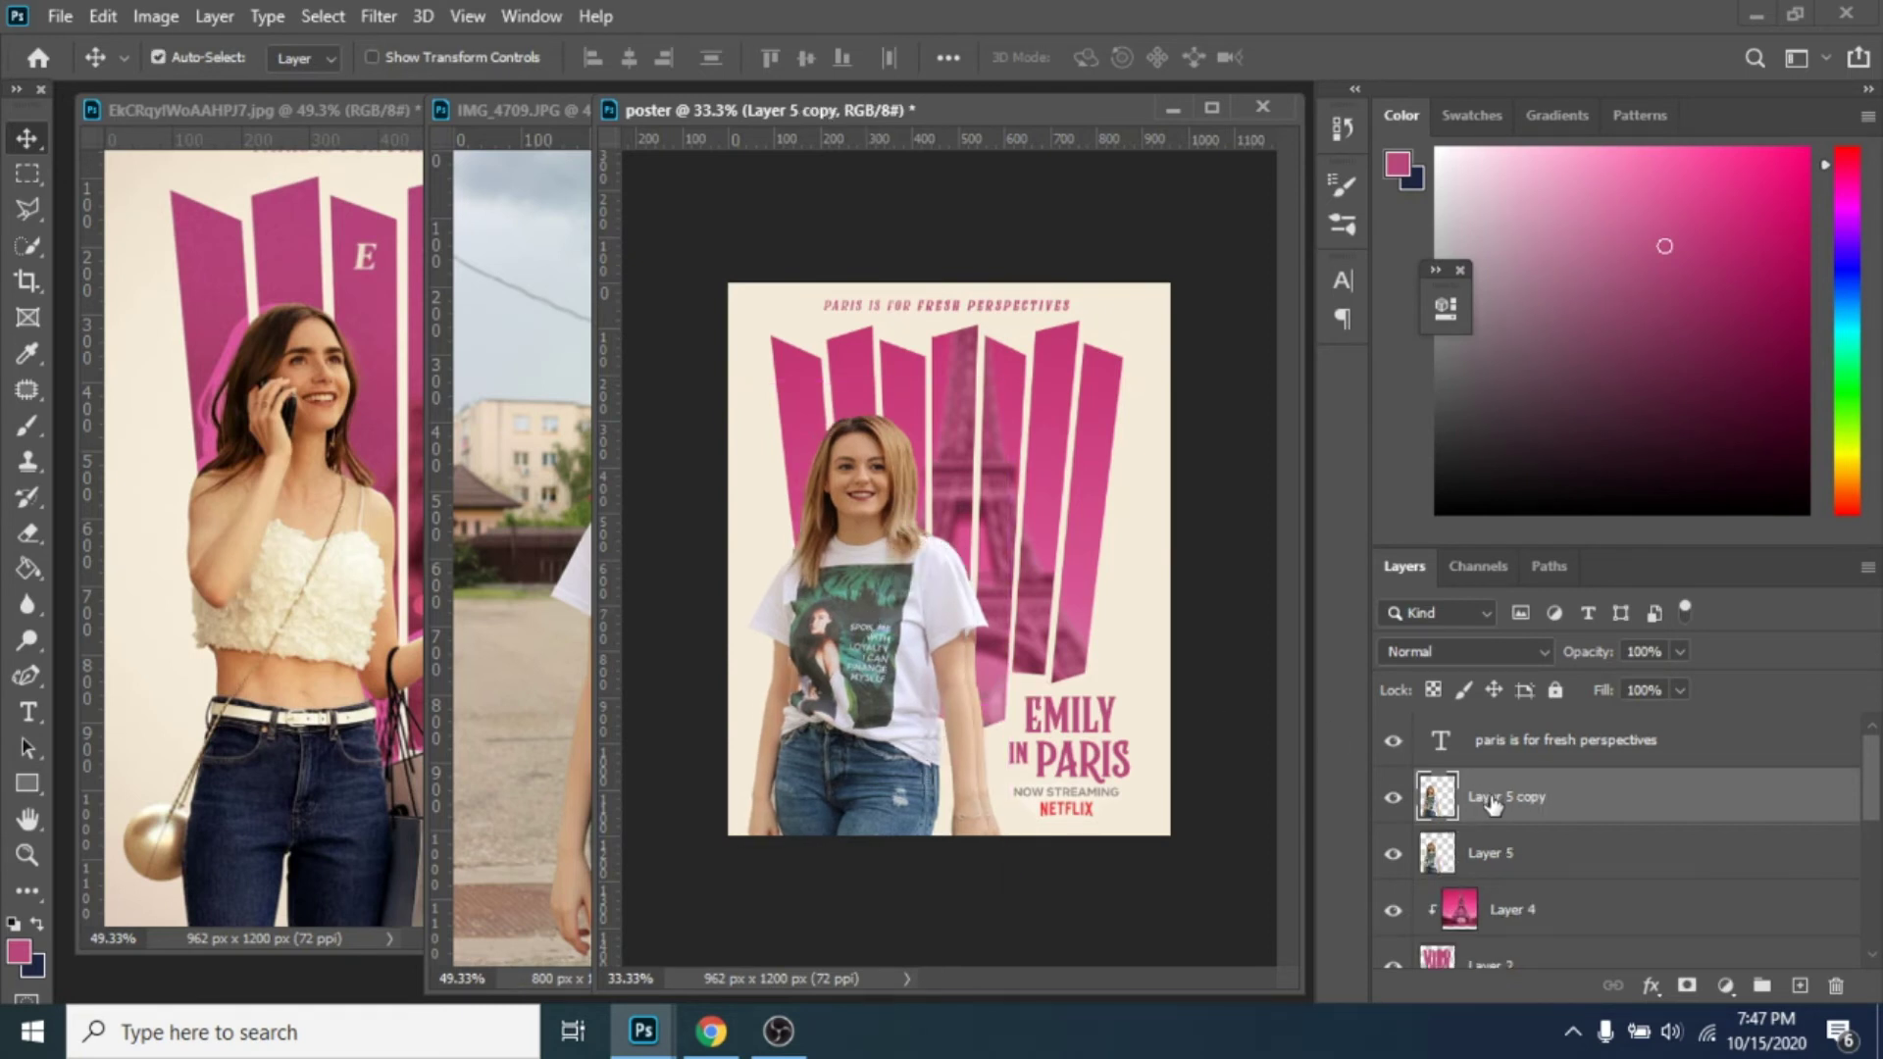
{"action": "left_click_drag", "start_coordinate": [1493, 804], "coordinate": [1491, 860]}
Step: Apply a pink Color Overlay to the woman's offset duplicate layer, basing the colour on the outline in the reference poster
{"action": "right_click", "coordinate": [1491, 859]}
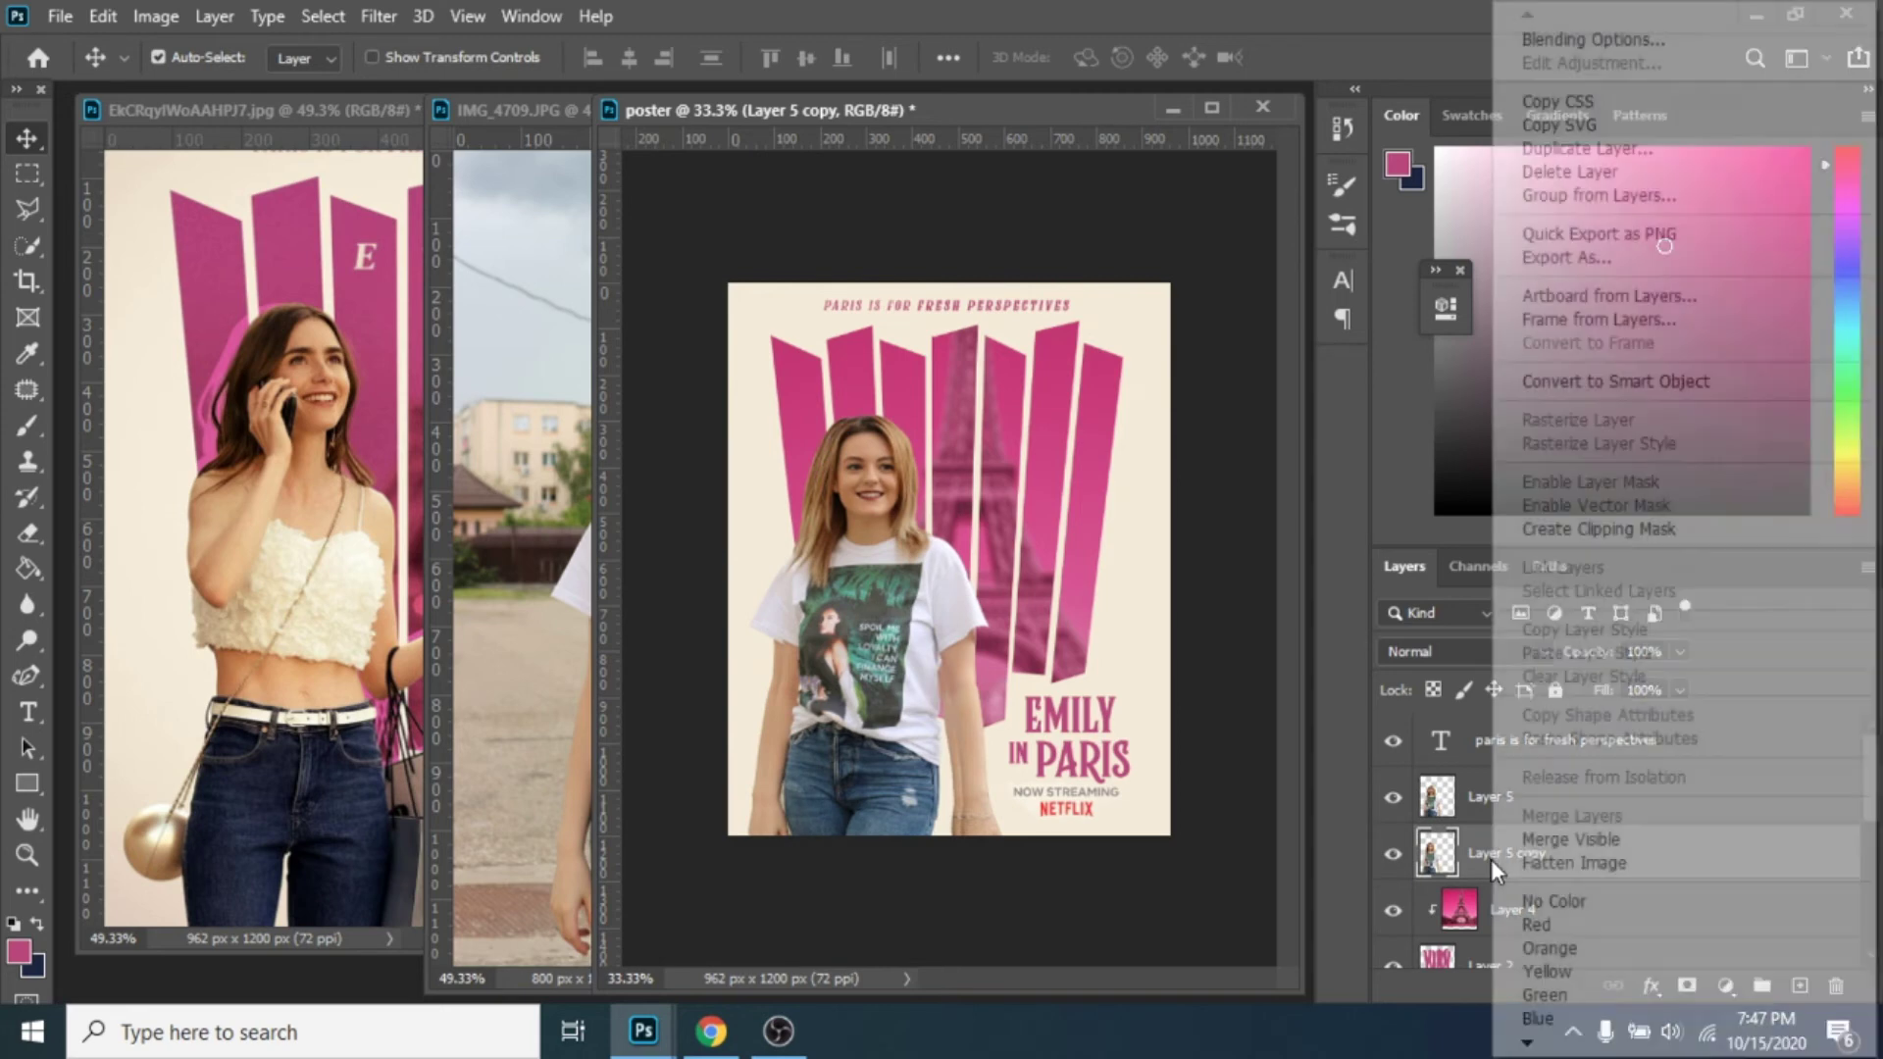
{"action": "left_click", "coordinate": [1556, 40]}
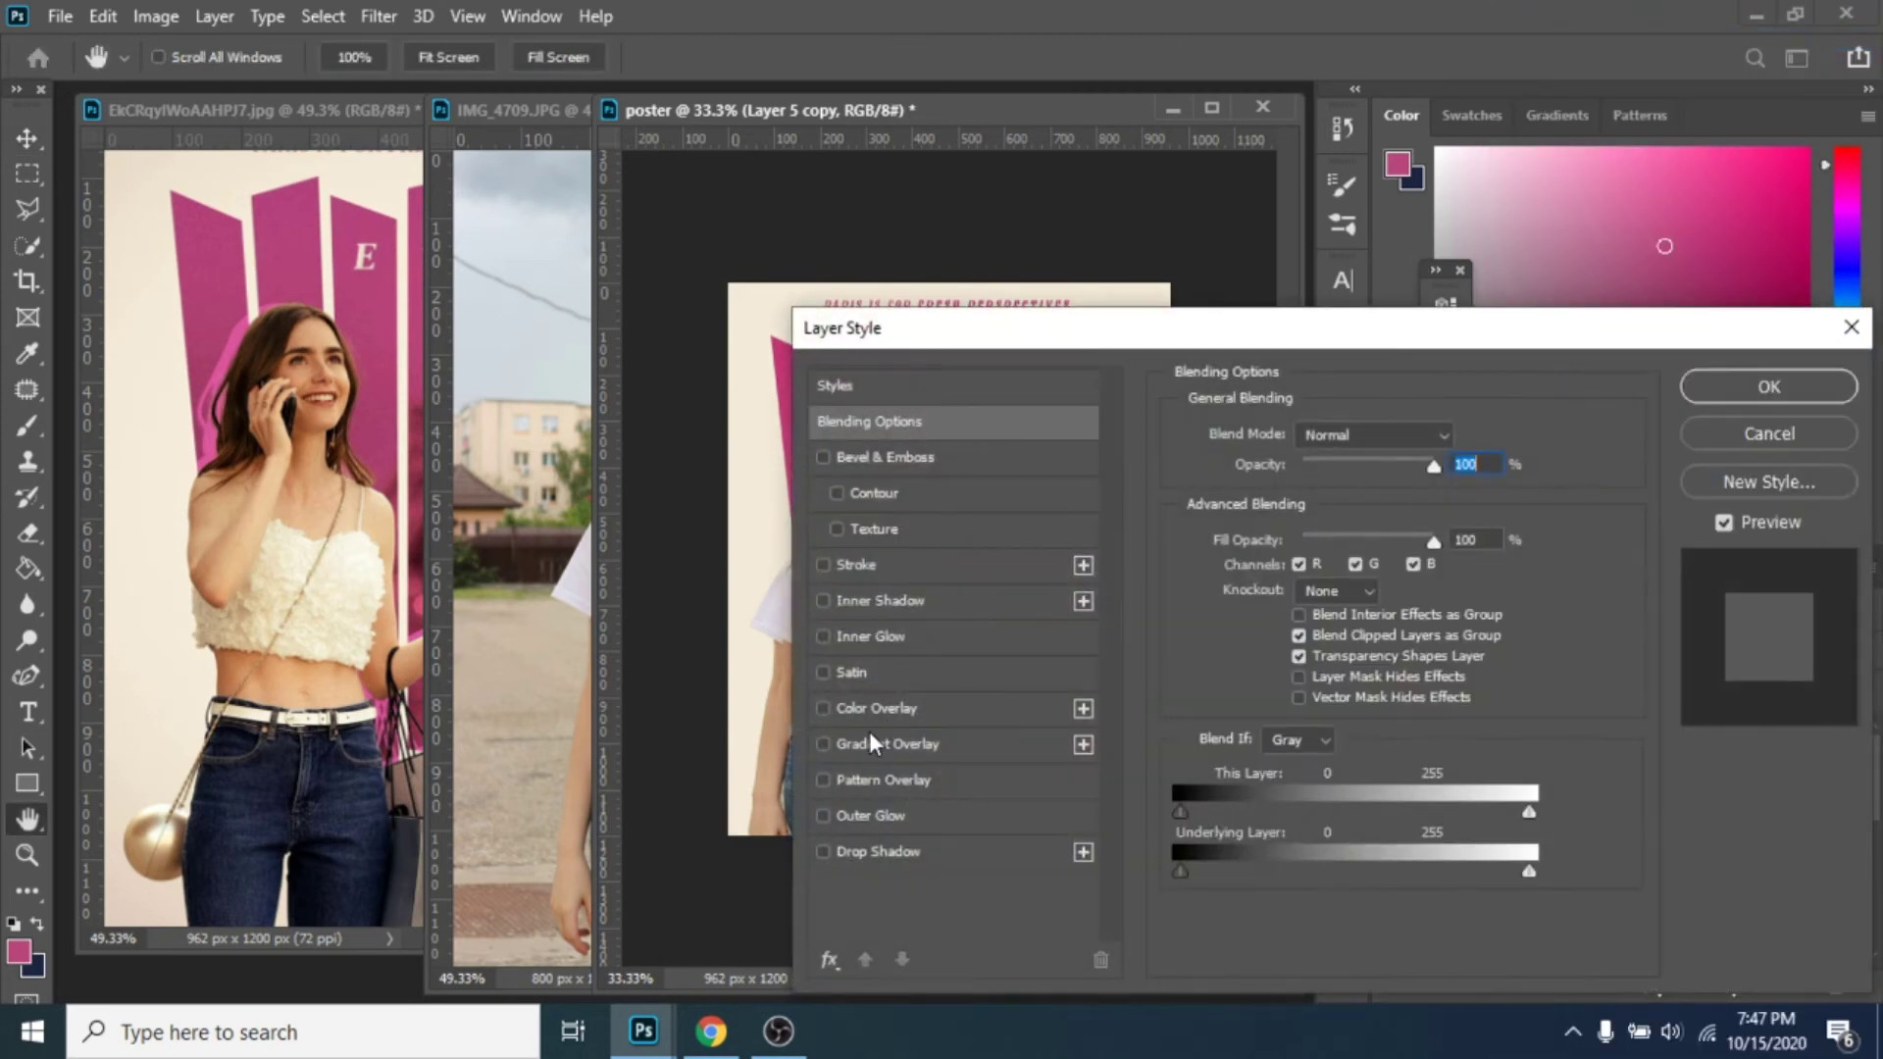
{"action": "left_click", "coordinate": [868, 709]}
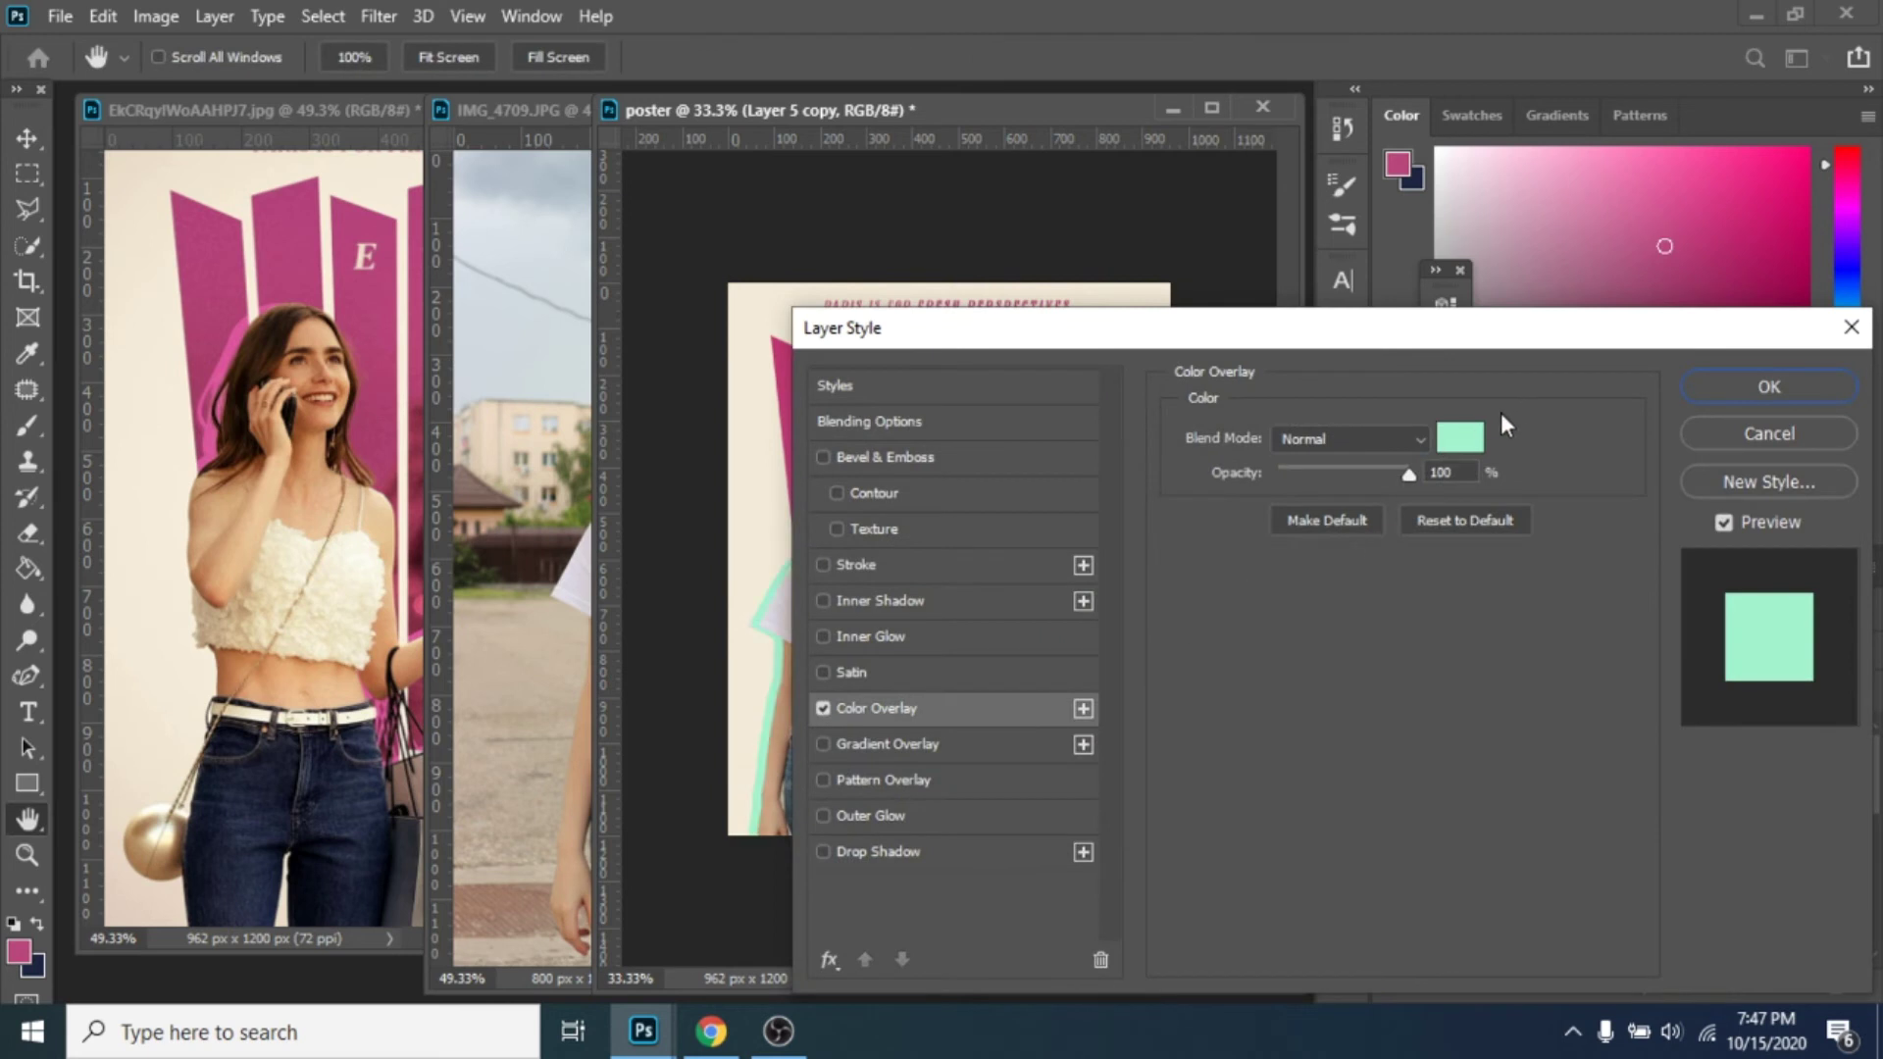
{"action": "left_click", "coordinate": [1459, 438]}
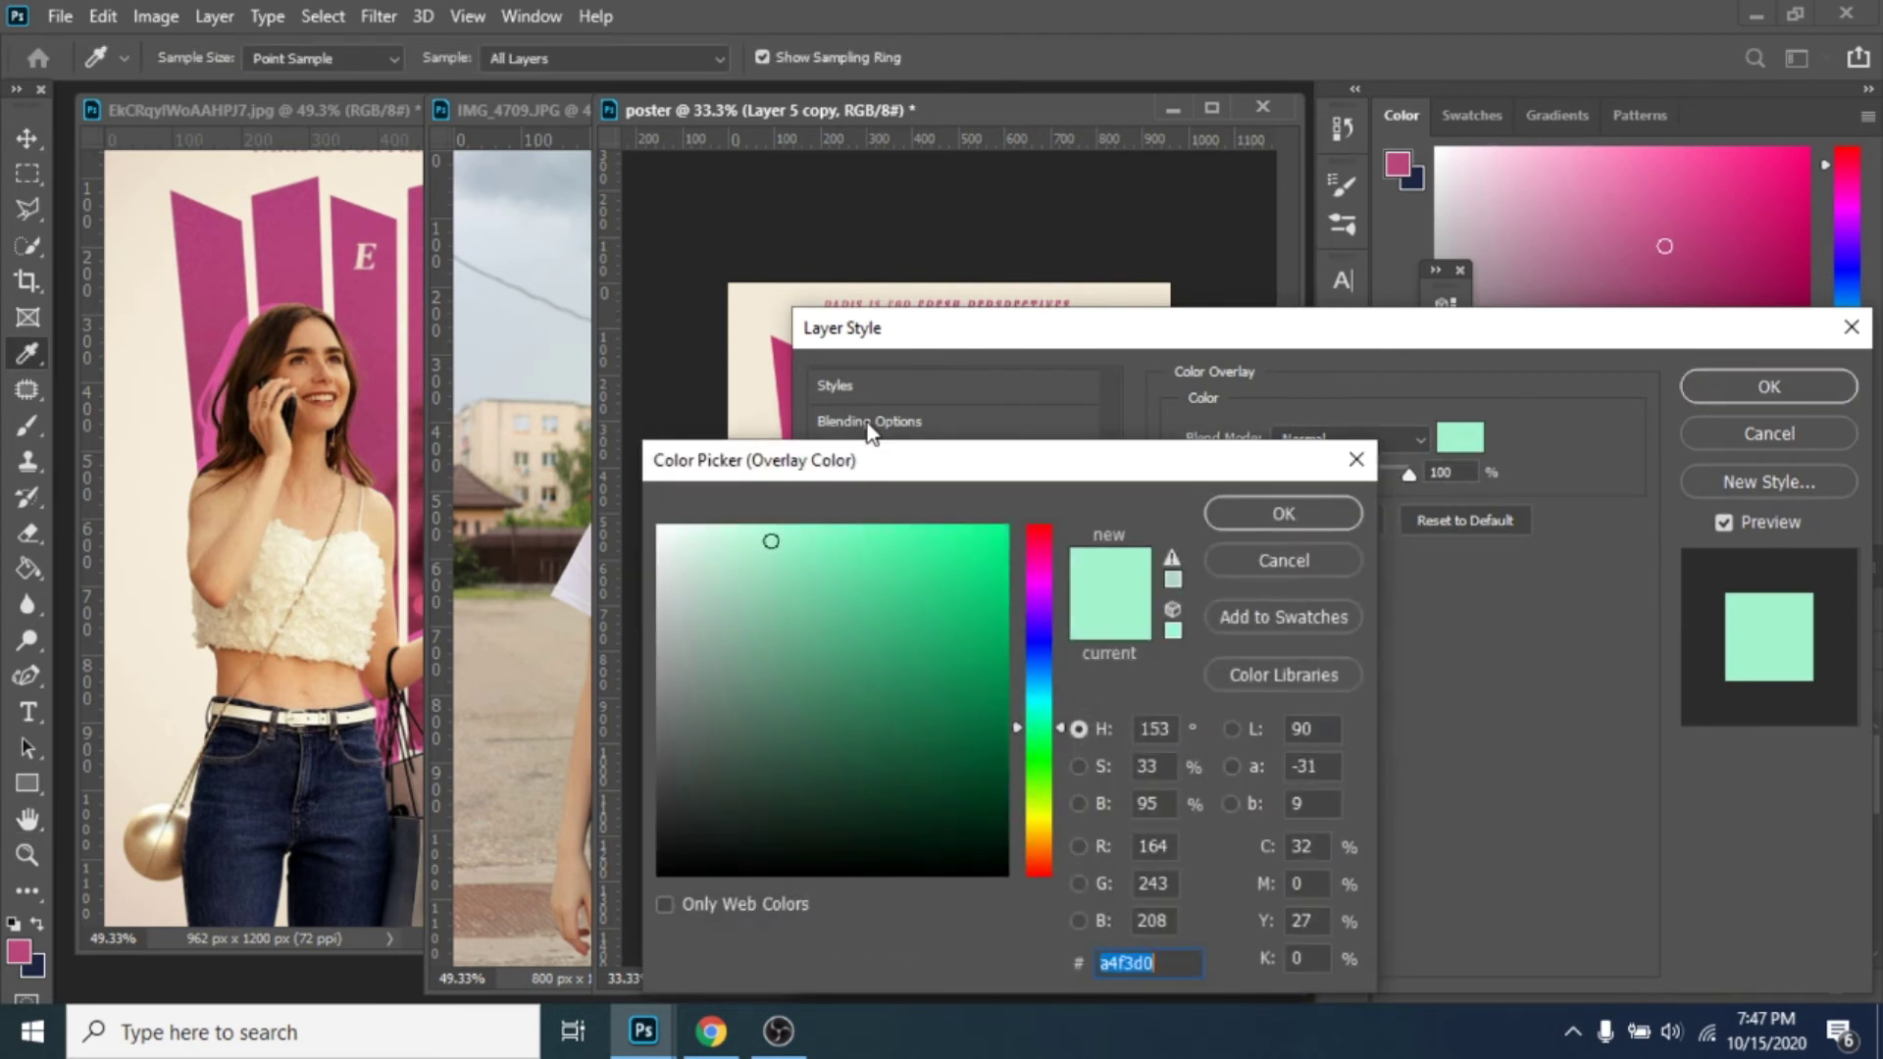
{"action": "left_click", "coordinate": [235, 336]}
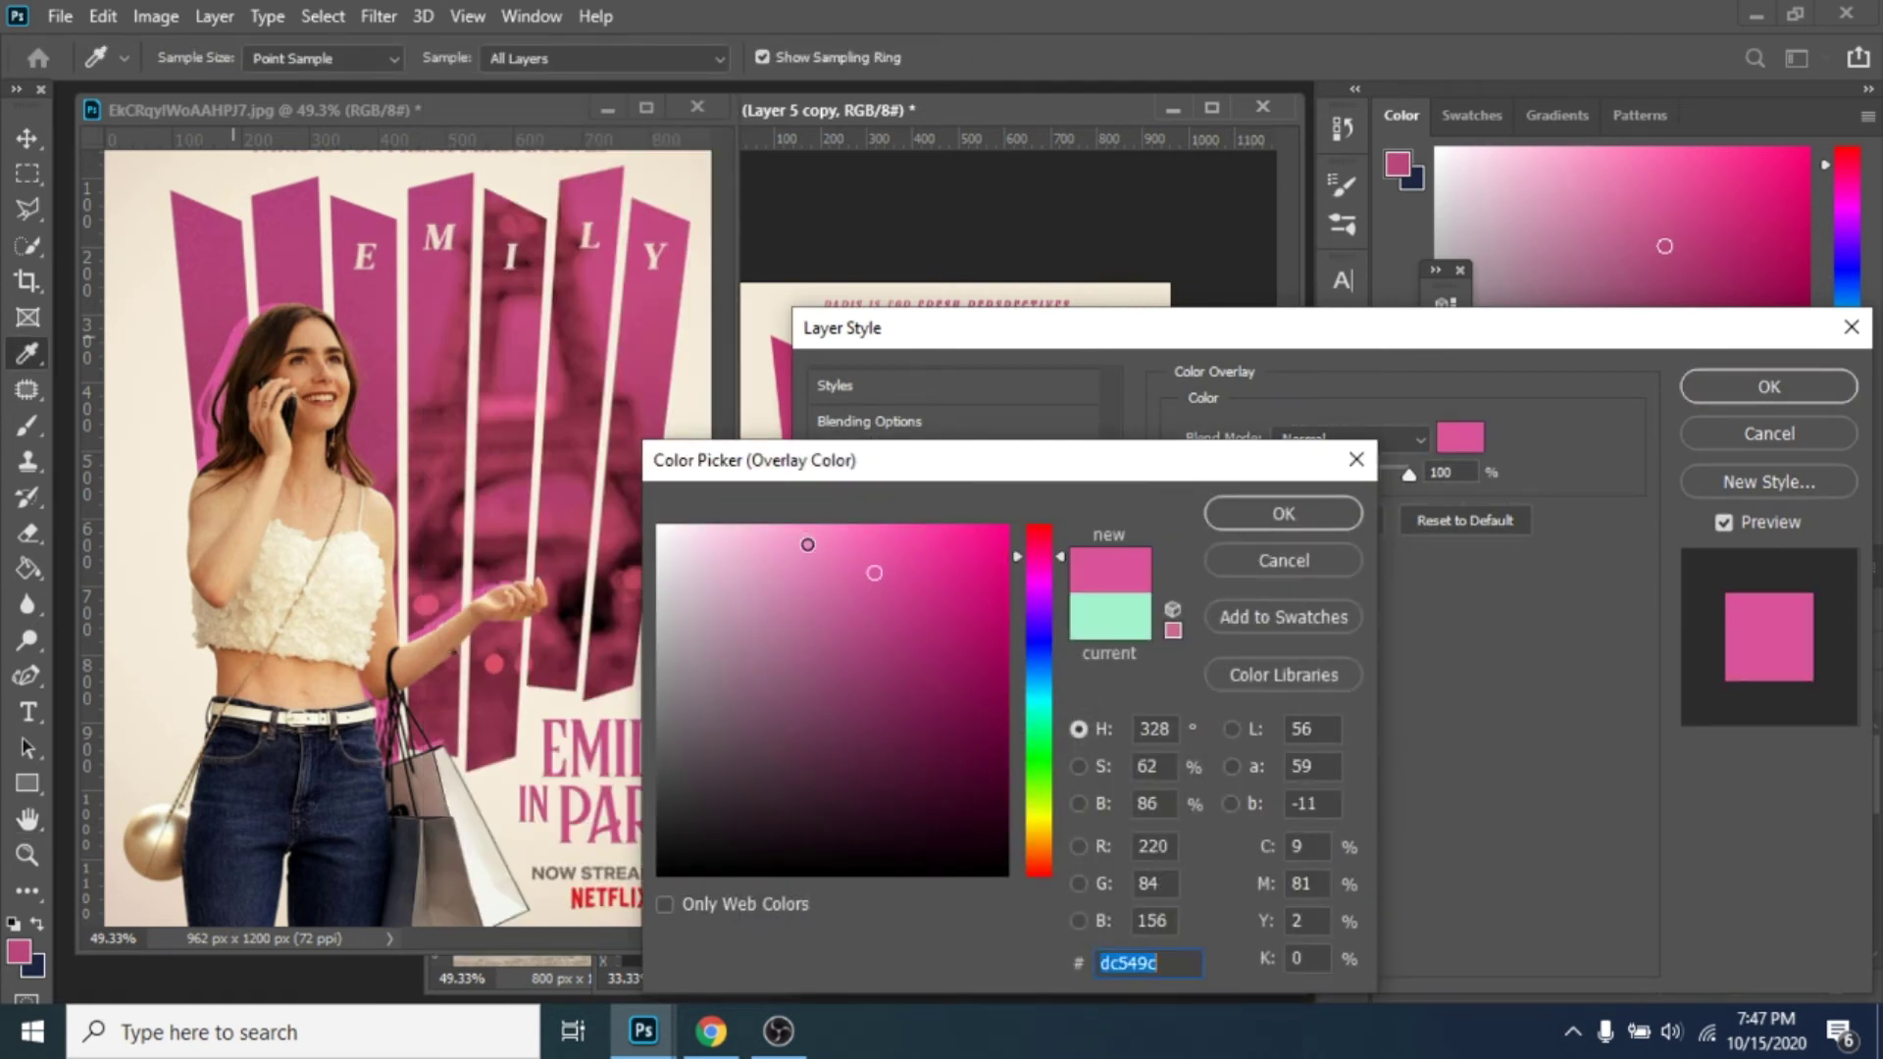
{"action": "left_click", "coordinate": [1284, 513]}
{"action": "left_click_drag", "start_coordinate": [1187, 331], "coordinate": [1105, 657]}
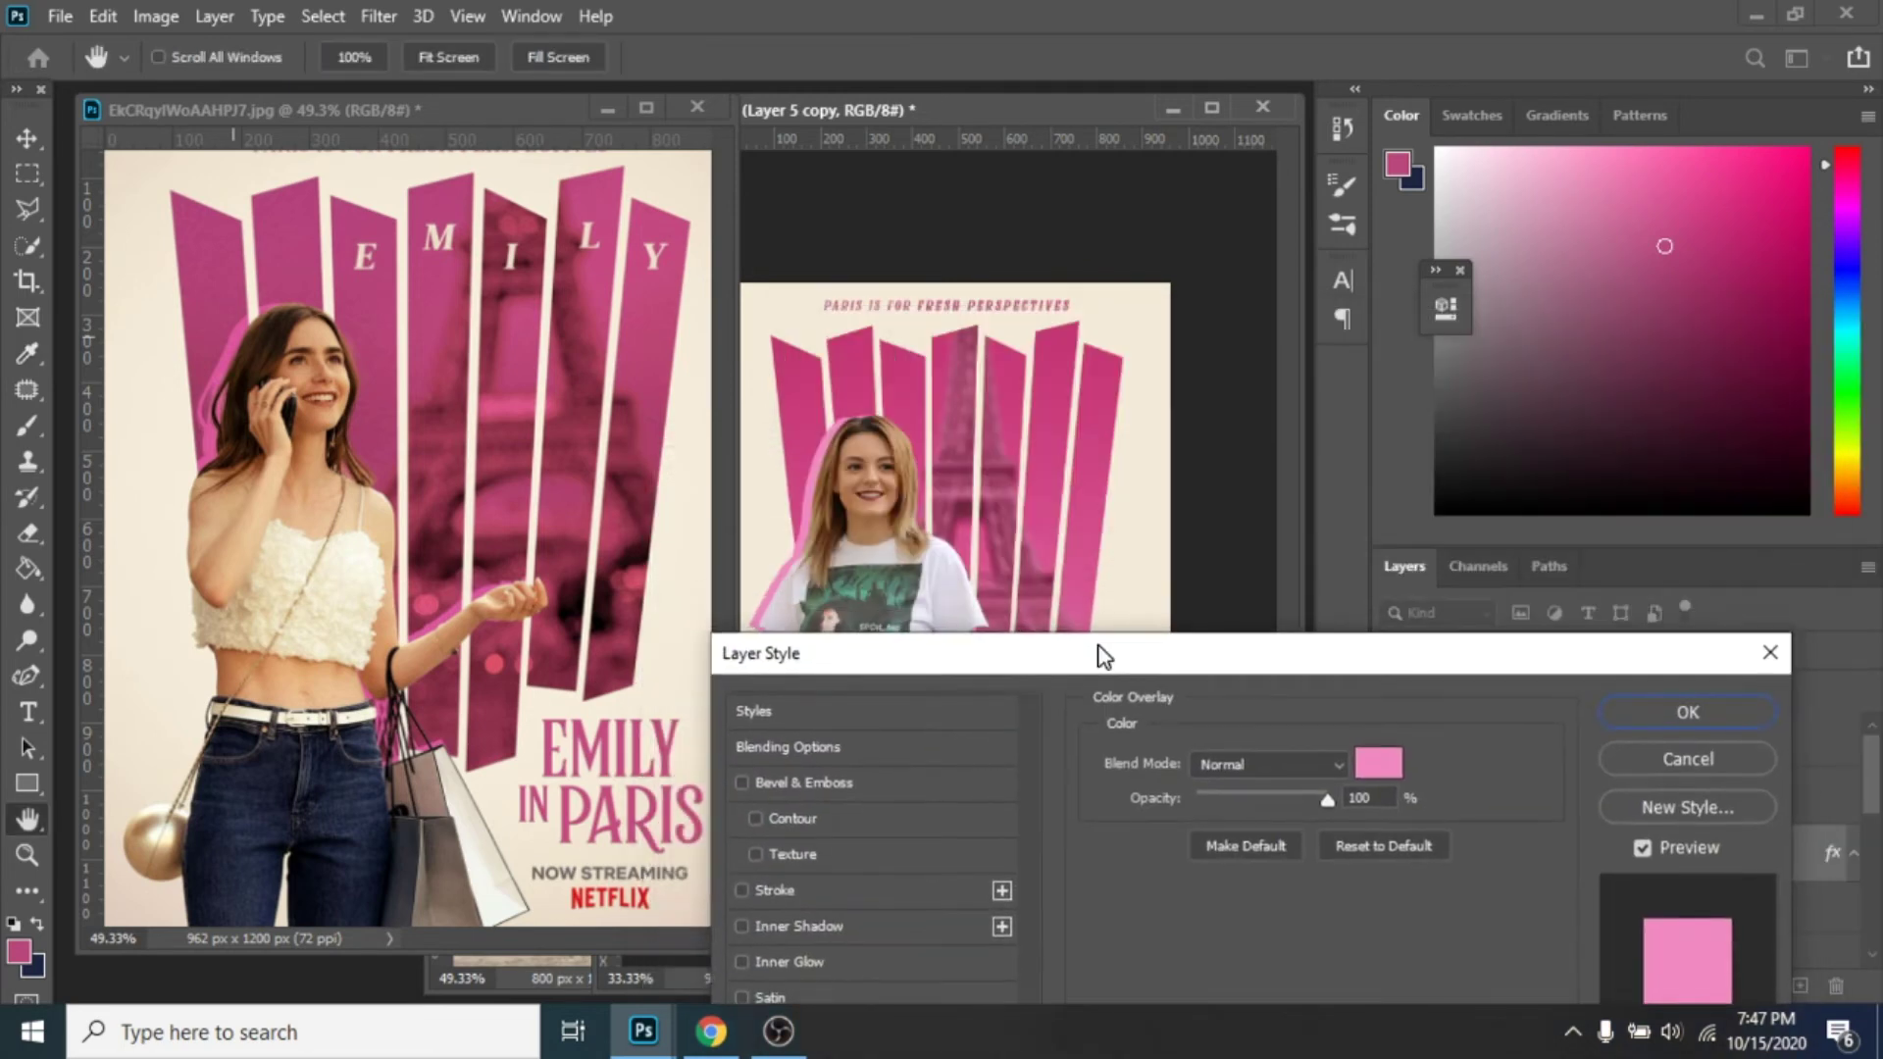
{"action": "left_click", "coordinate": [1684, 714]}
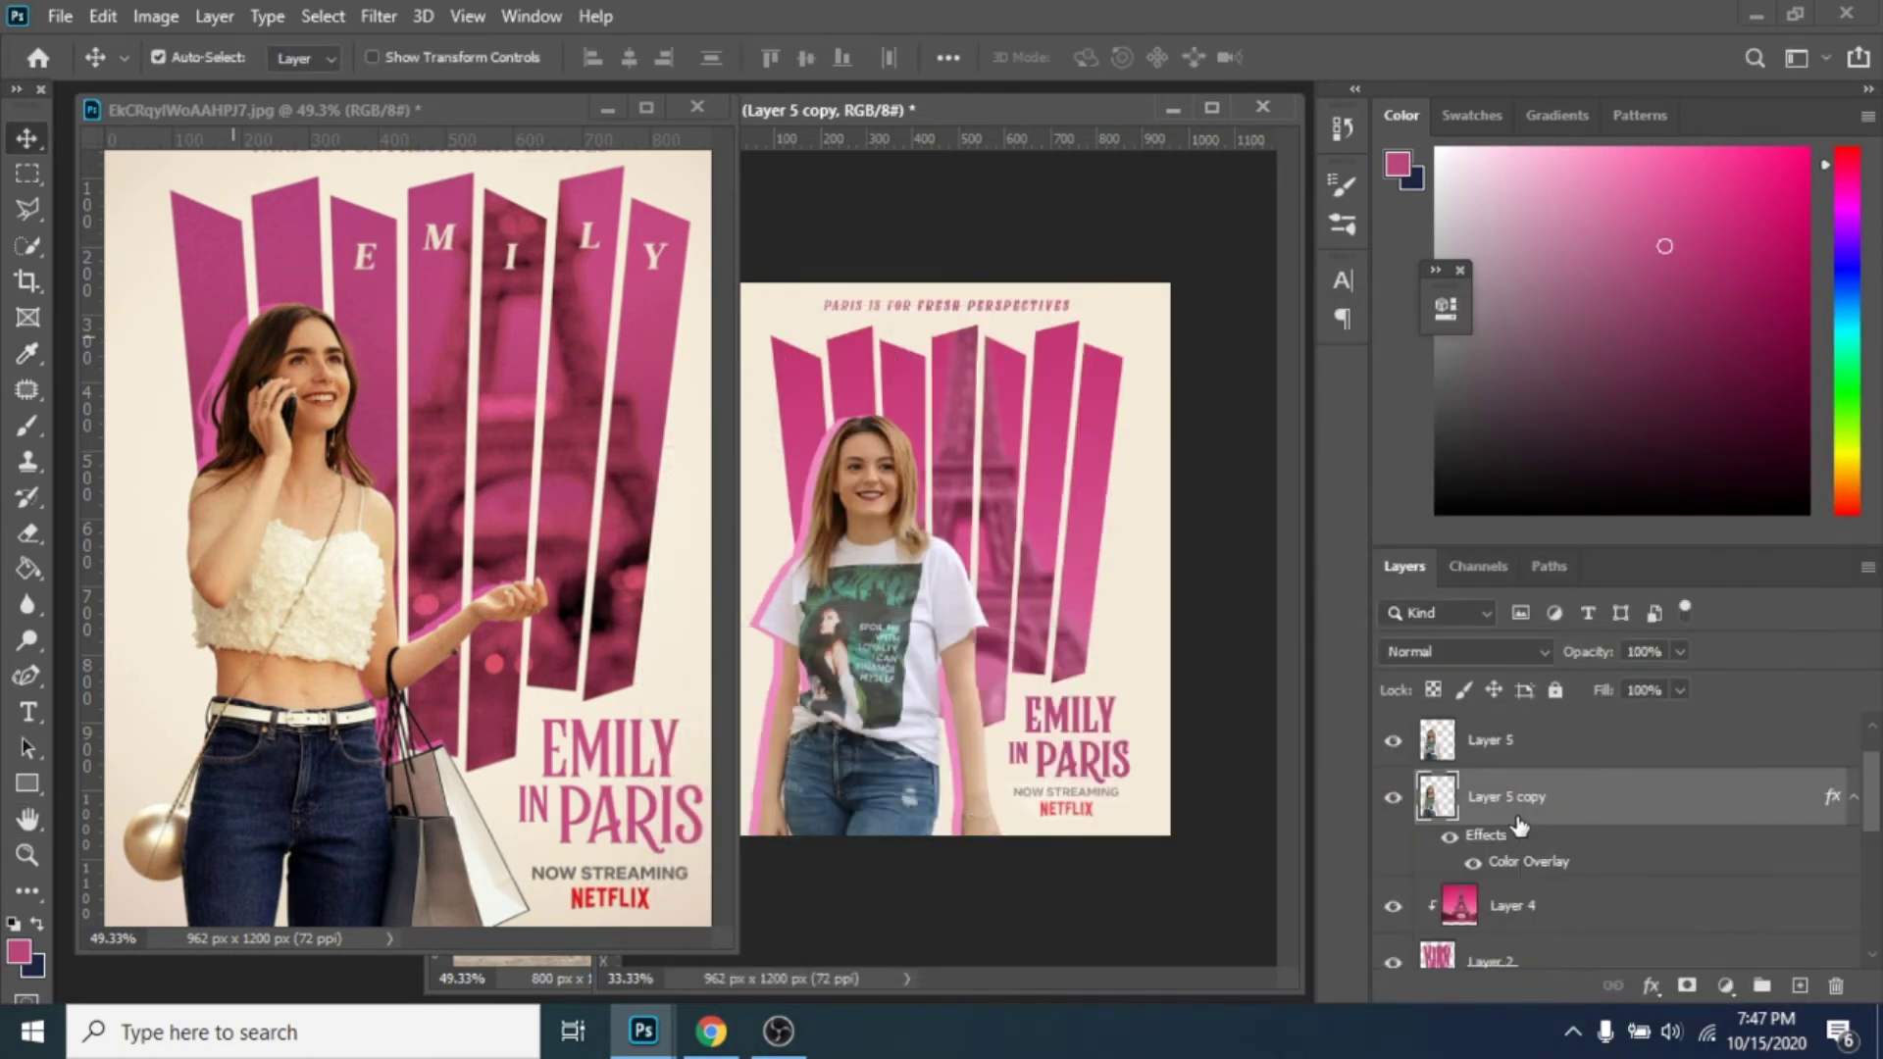
Step: Clip the pink duplicate to the stripes beneath it and lower its opacity to 77%
{"action": "right_click", "coordinate": [1519, 799]}
{"action": "left_click", "coordinate": [1268, 534]}
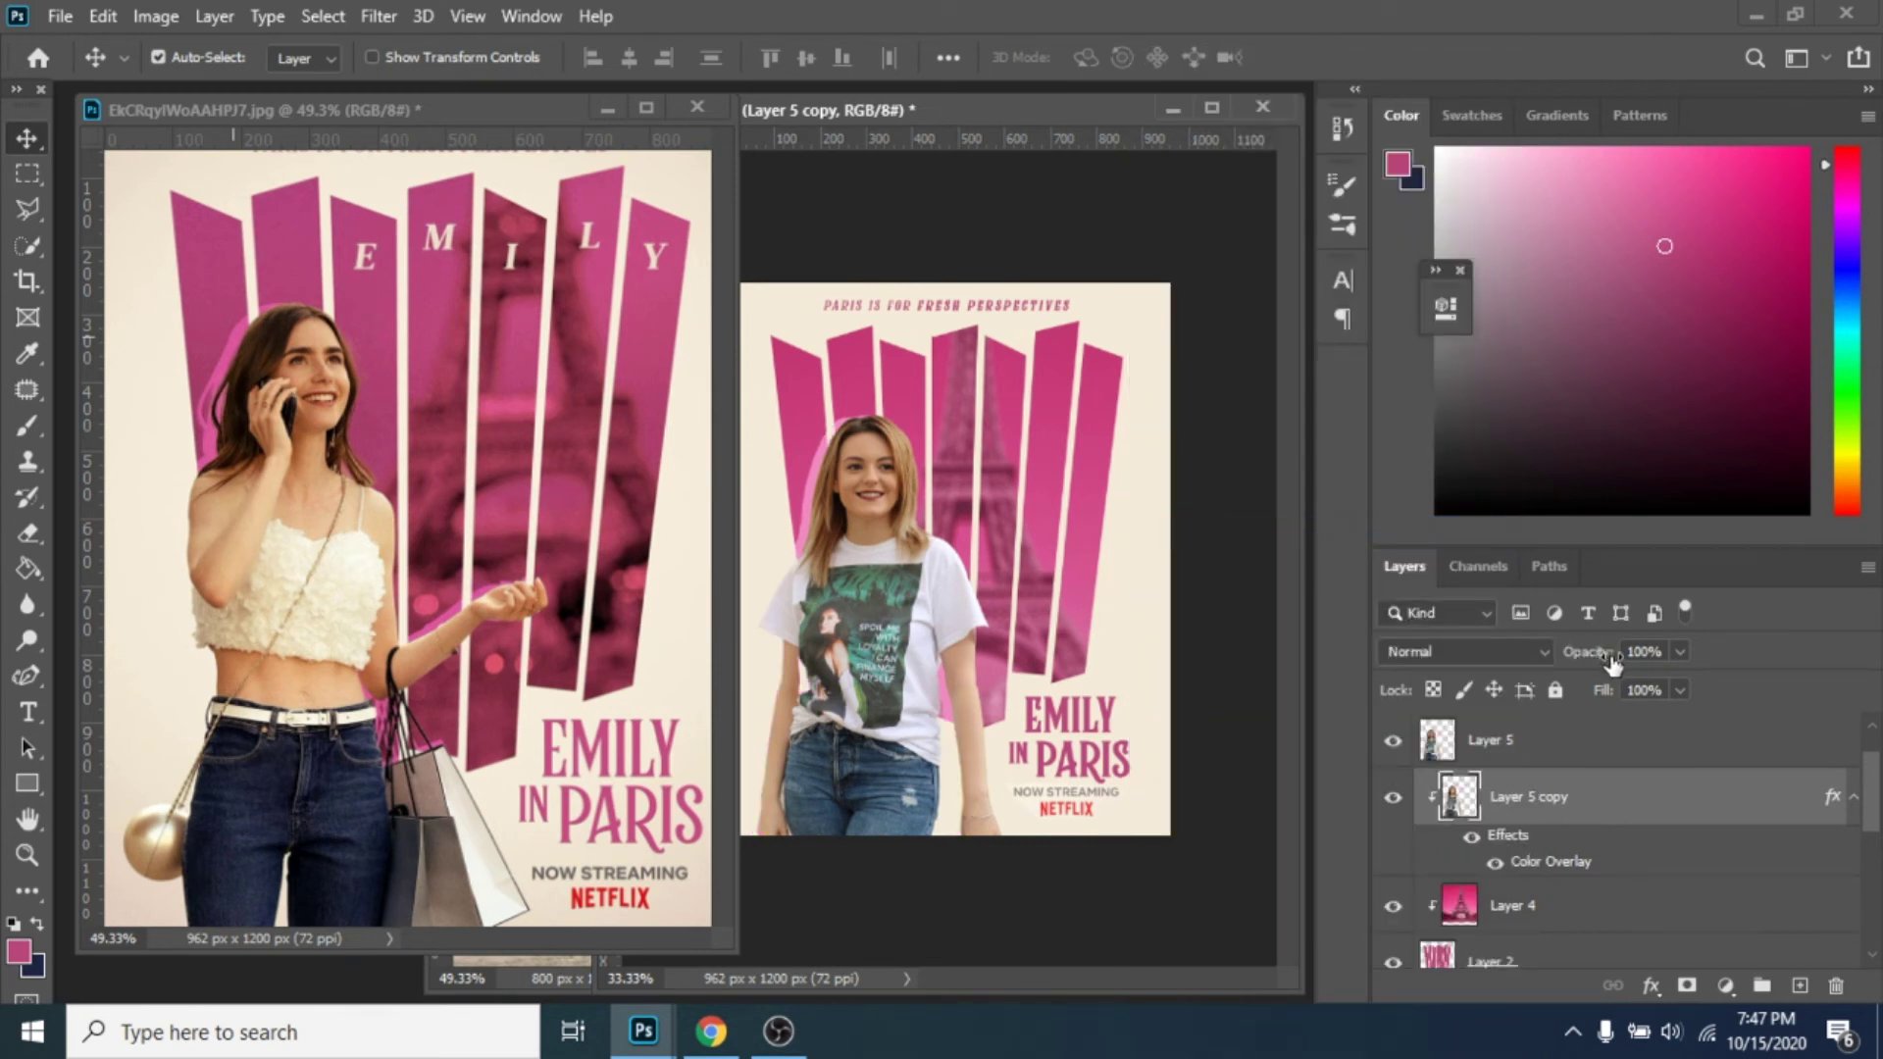
{"action": "left_click", "coordinate": [1680, 653]}
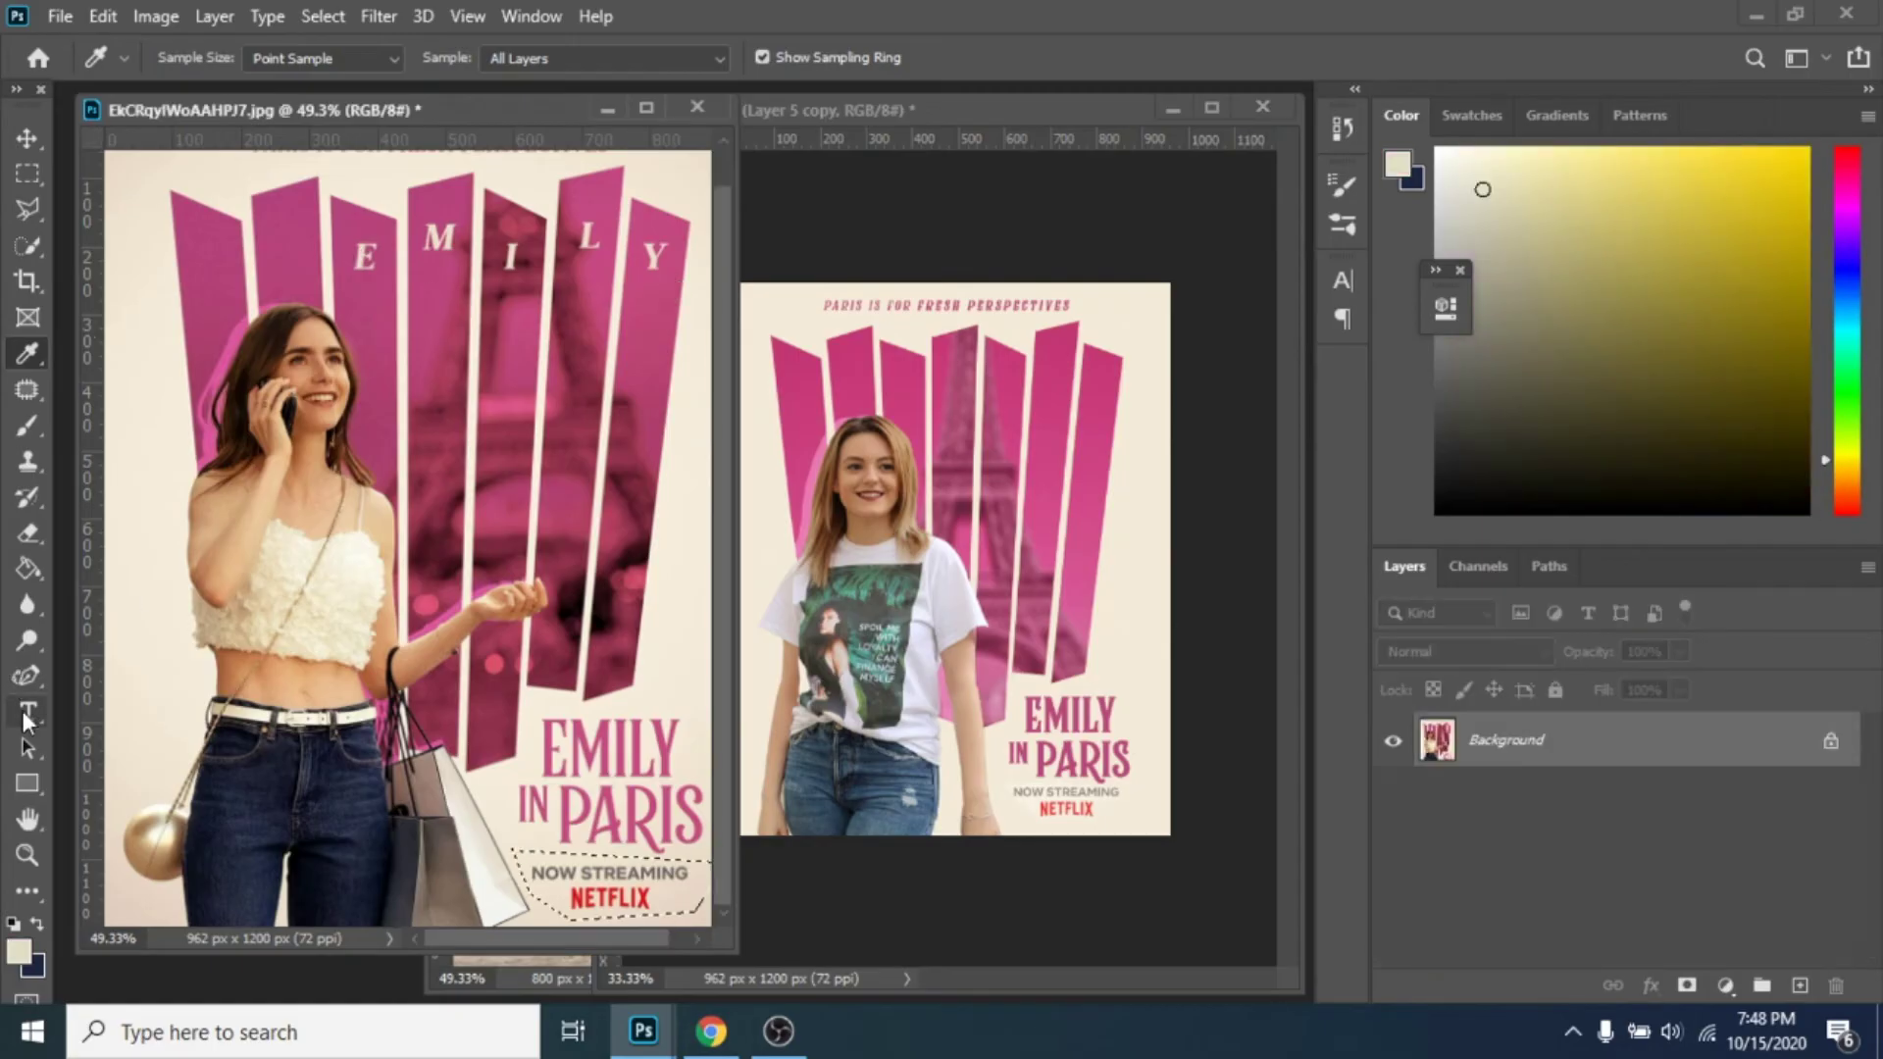
Step: Place the first letter of the woman's name in cream near the top of the fourth stripe and reduce its size
{"action": "left_click", "coordinate": [27, 712]}
{"action": "double_click", "coordinate": [958, 388]}
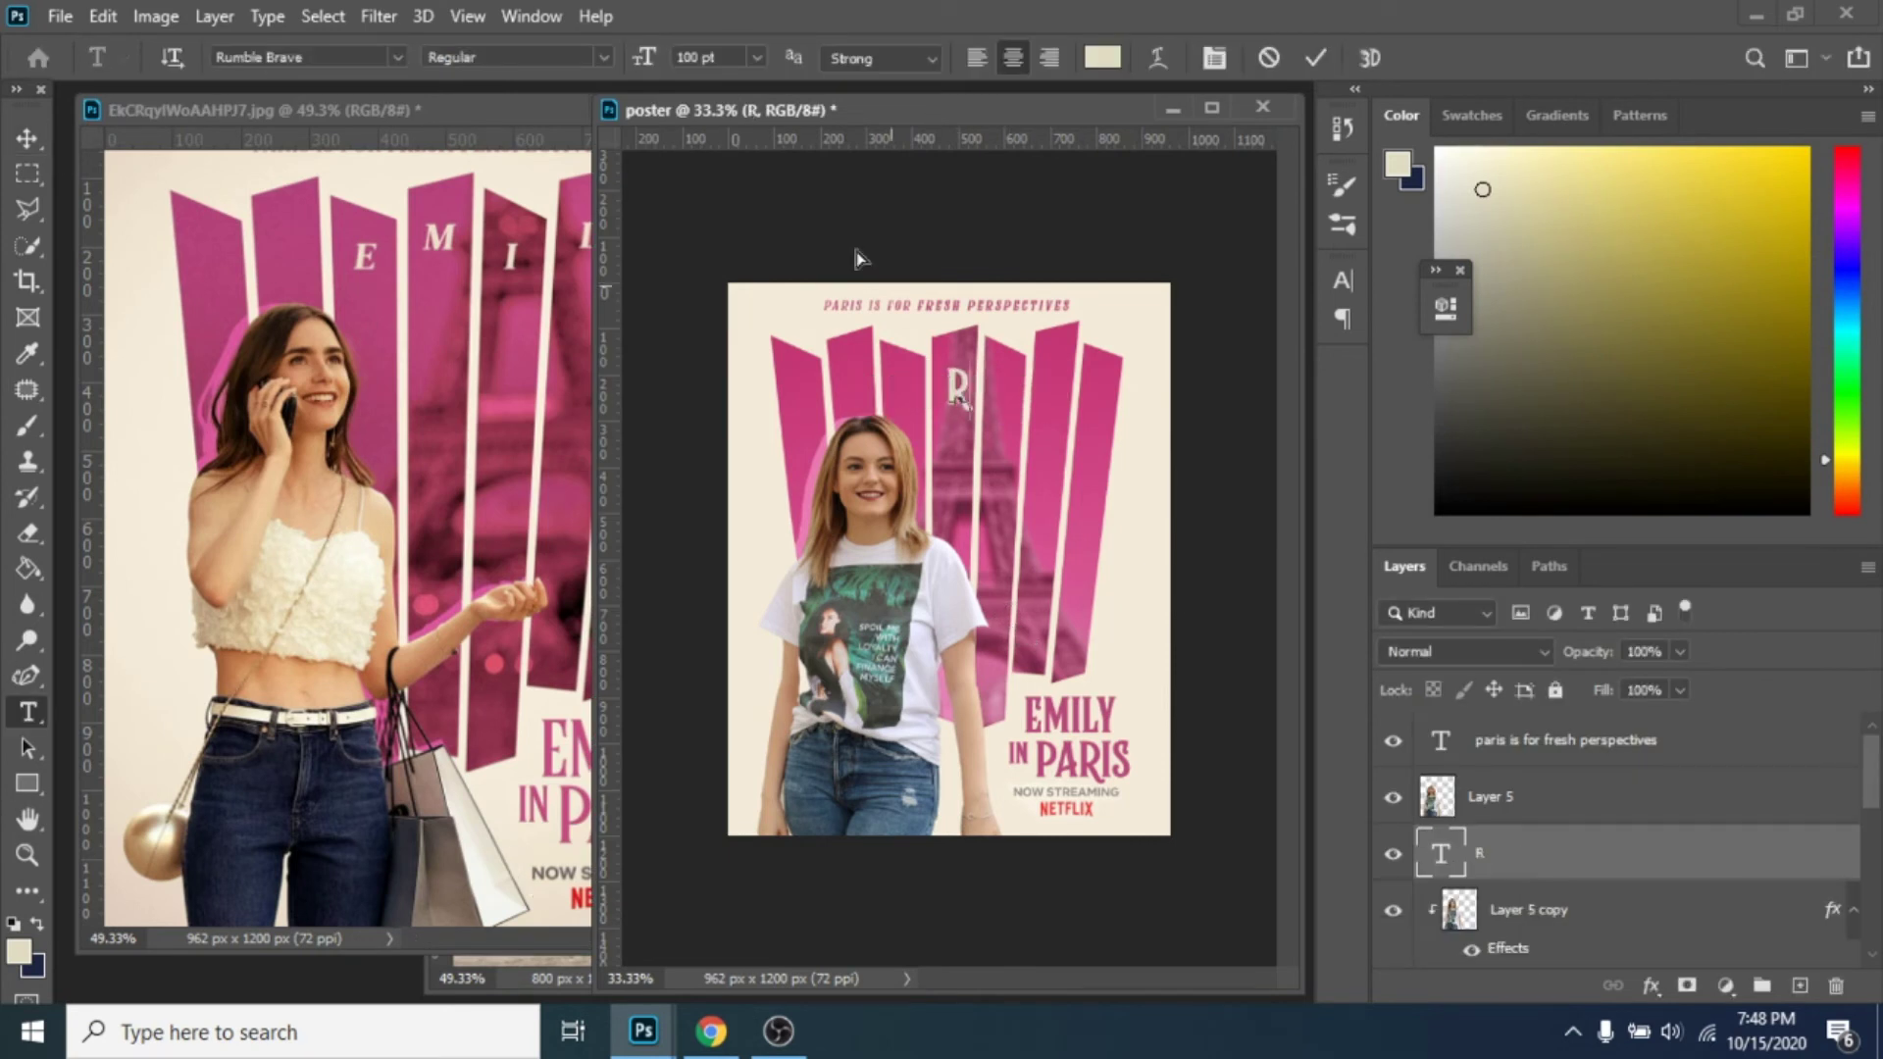
{"action": "left_click", "coordinate": [756, 57]}
{"action": "left_click", "coordinate": [727, 410]}
{"action": "left_click", "coordinate": [26, 139]}
Step: Add the name's remaining three letters as separate cream text layers near the tops of the fifth, sixth and seventh stripes
{"action": "left_click", "coordinate": [28, 713]}
{"action": "left_click_drag", "start_coordinate": [958, 389], "coordinate": [1096, 382]}
{"action": "left_click", "coordinate": [996, 420]}
{"action": "type", "text": "U"}
{"action": "left_click", "coordinate": [27, 138]}
{"action": "left_click", "coordinate": [27, 713]}
{"action": "left_click", "coordinate": [1054, 401]}
{"action": "type", "text": "X"}
{"action": "left_click", "coordinate": [26, 138]}
{"action": "left_click", "coordinate": [27, 712]}
{"action": "left_click", "coordinate": [1093, 402]}
{"action": "type", "text": "I"}
{"action": "left_click", "coordinate": [26, 139]}
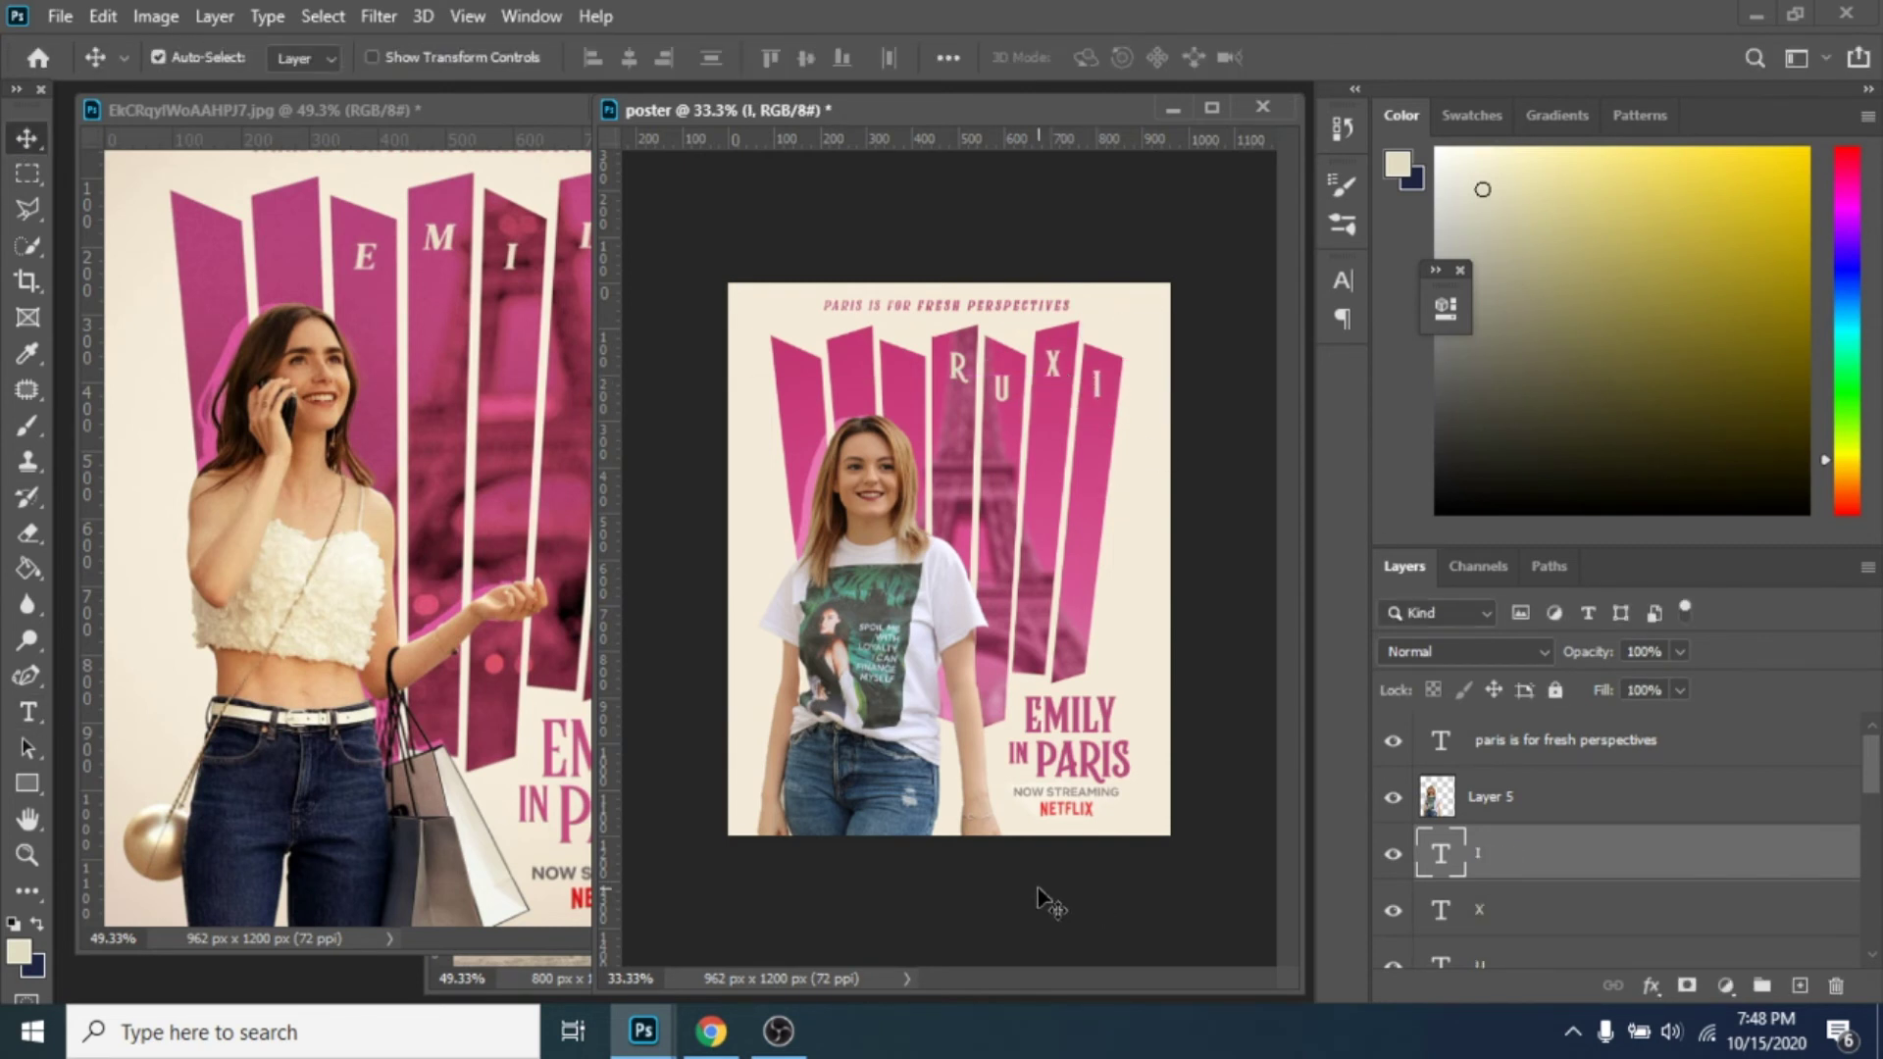
Step: Increase the contrast of the woman's cutout to 33 and raise its brightness slightly
{"action": "left_click", "coordinate": [26, 854]}
{"action": "right_click", "coordinate": [469, 594]}
{"action": "left_click", "coordinate": [495, 613]}
{"action": "right_click", "coordinate": [975, 660]}
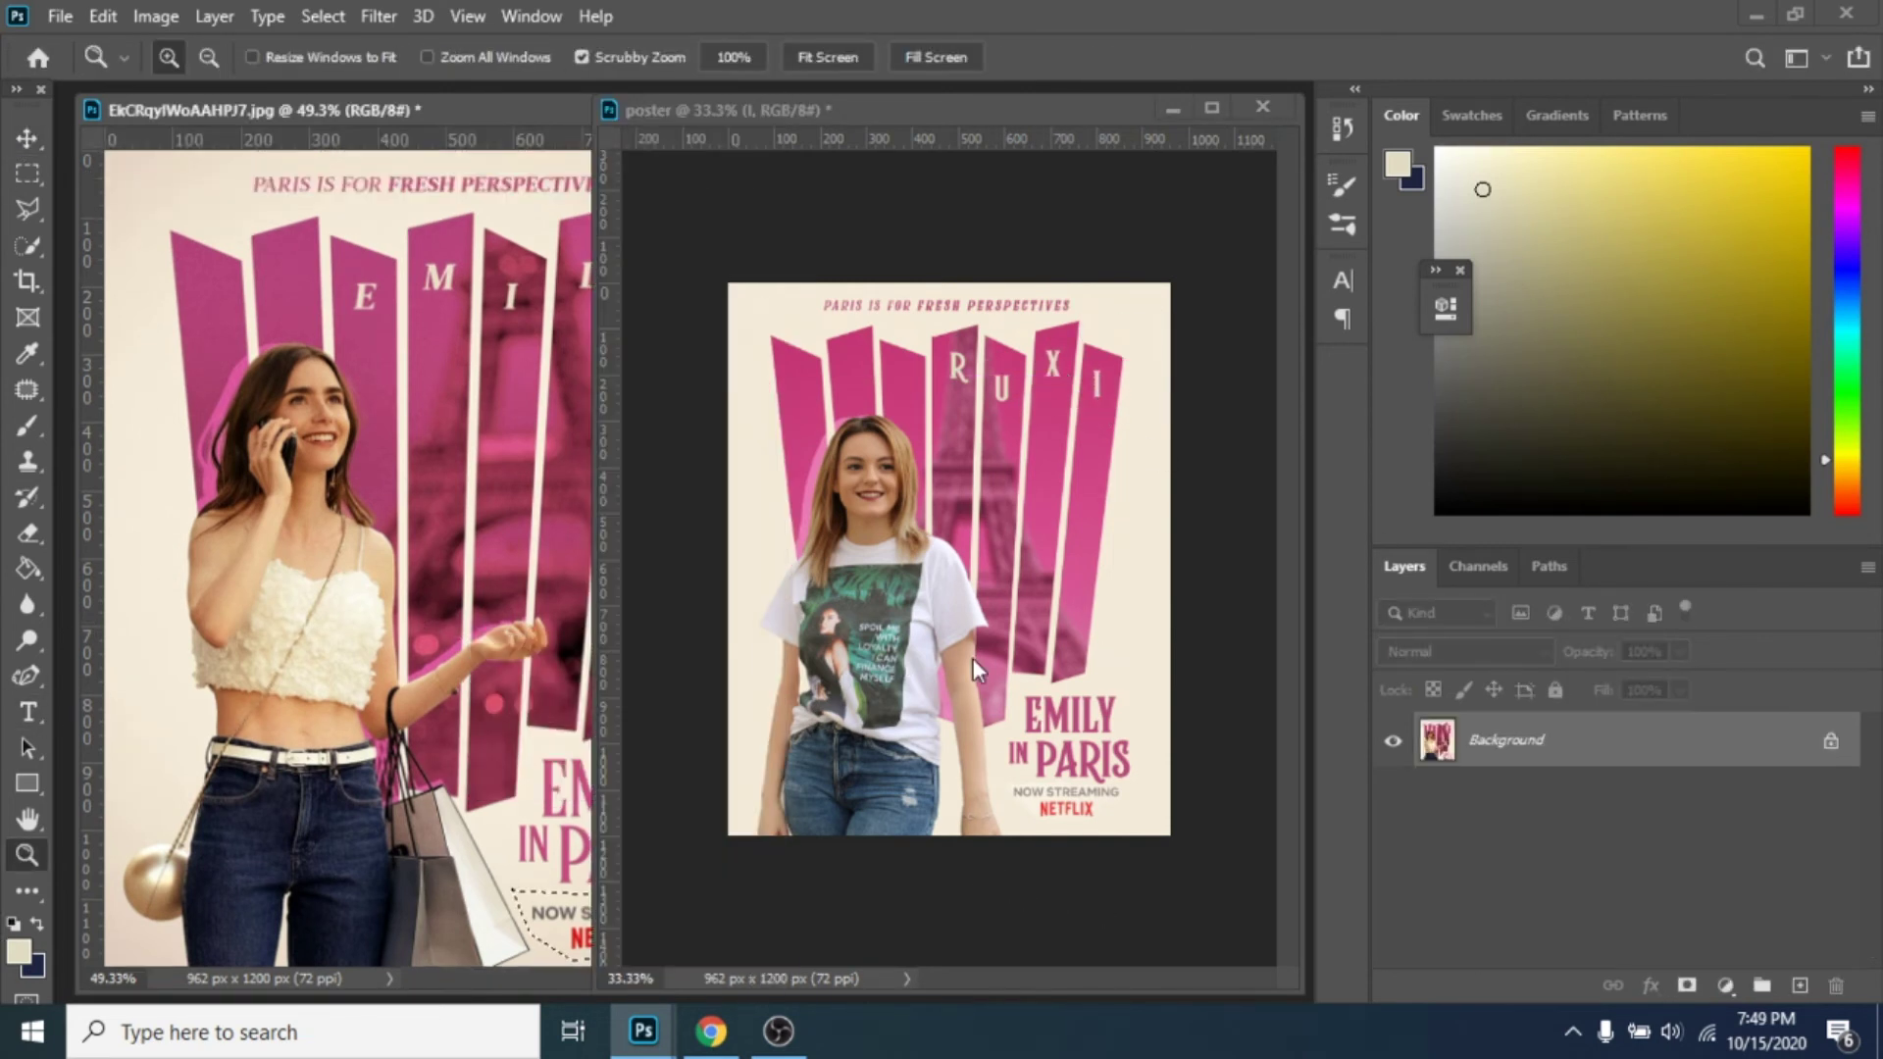
{"action": "left_click", "coordinate": [1023, 677]}
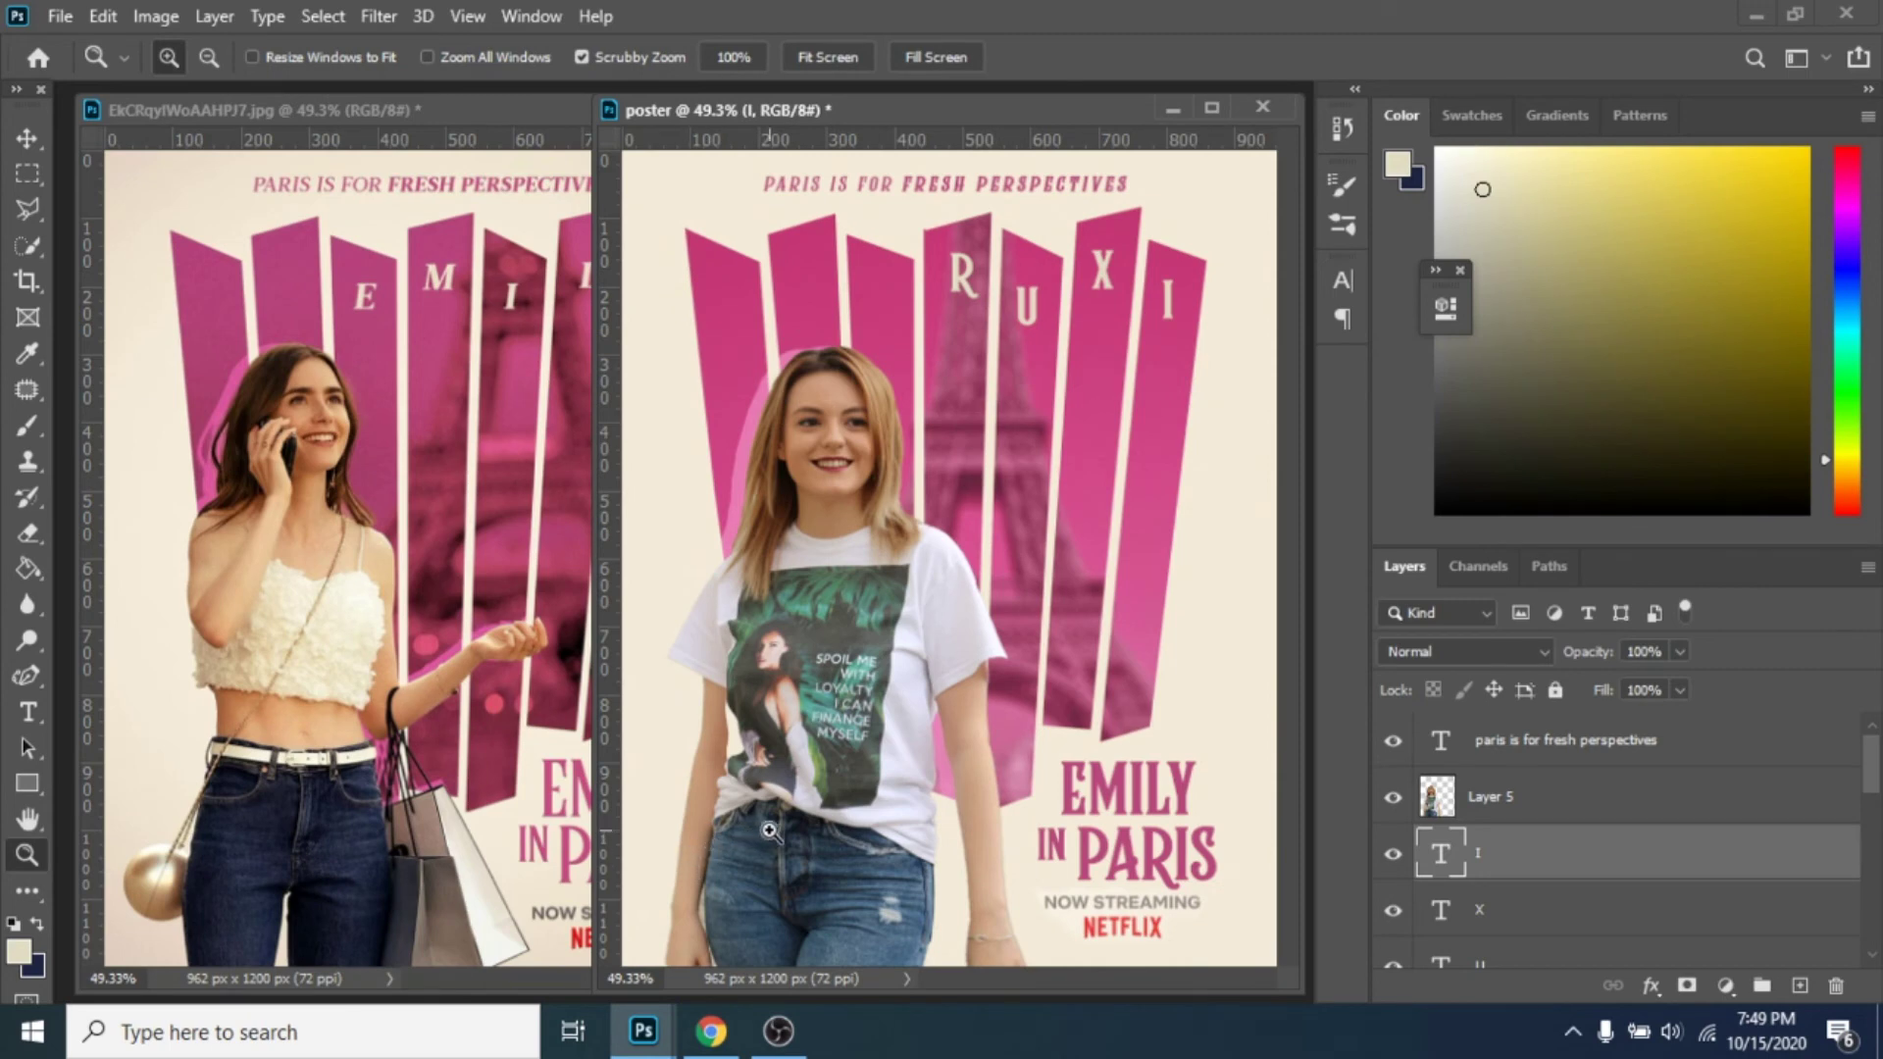
{"action": "left_click", "coordinate": [1512, 802]}
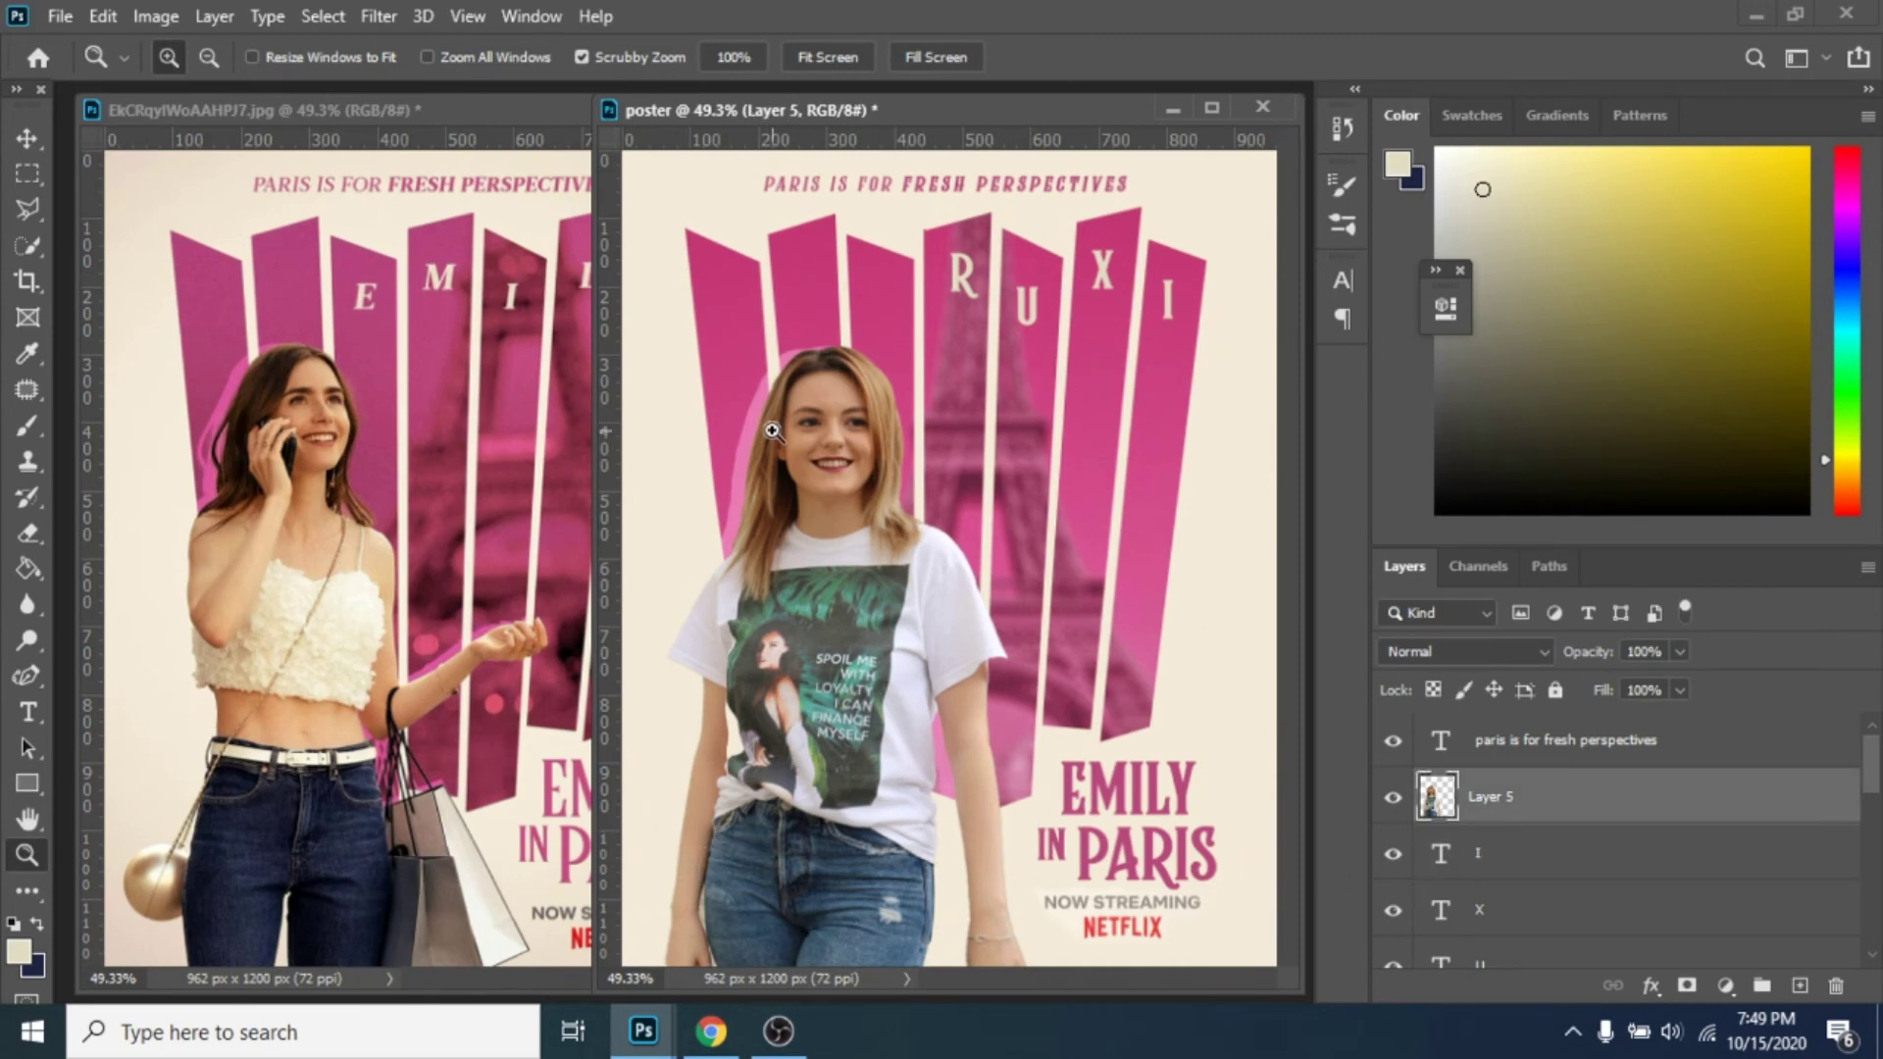
{"action": "left_click", "coordinate": [155, 16]}
{"action": "mouse_move", "coordinate": [252, 84]}
{"action": "left_click", "coordinate": [491, 85]}
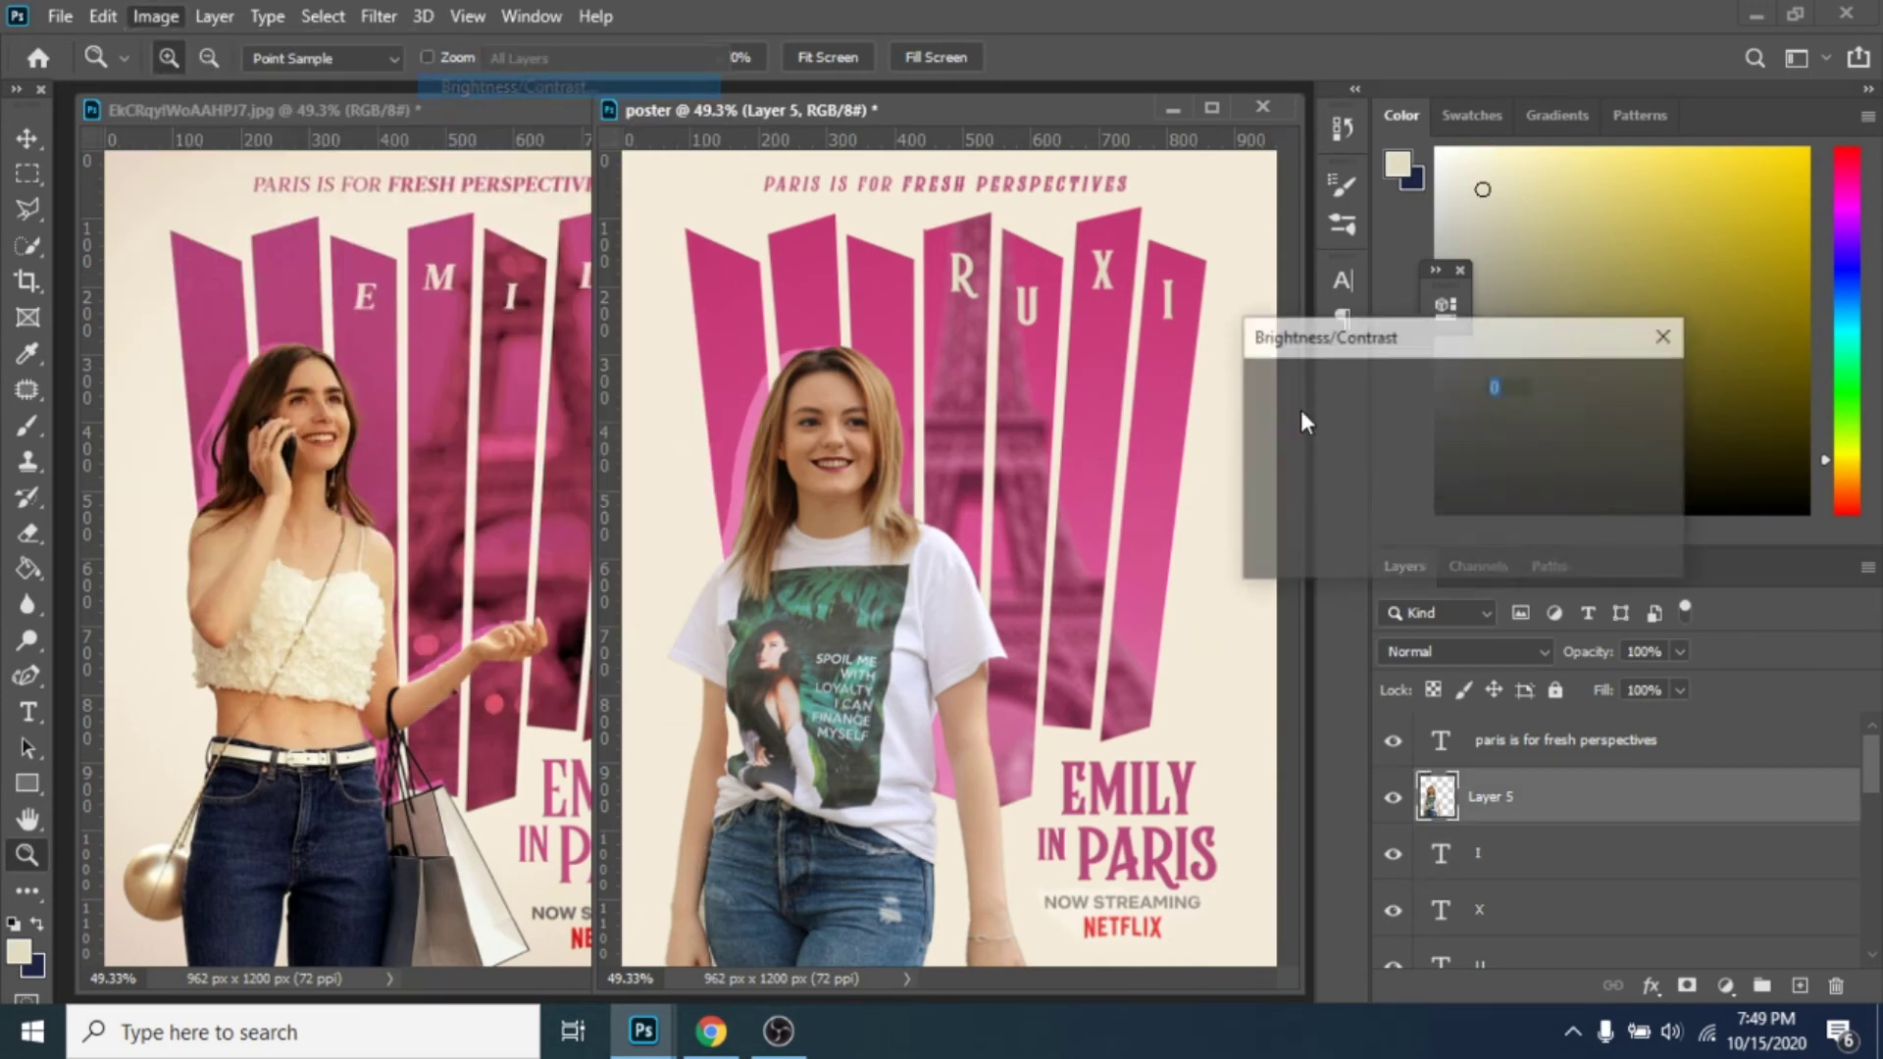
{"action": "left_click_drag", "start_coordinate": [1404, 479], "coordinate": [1444, 483]}
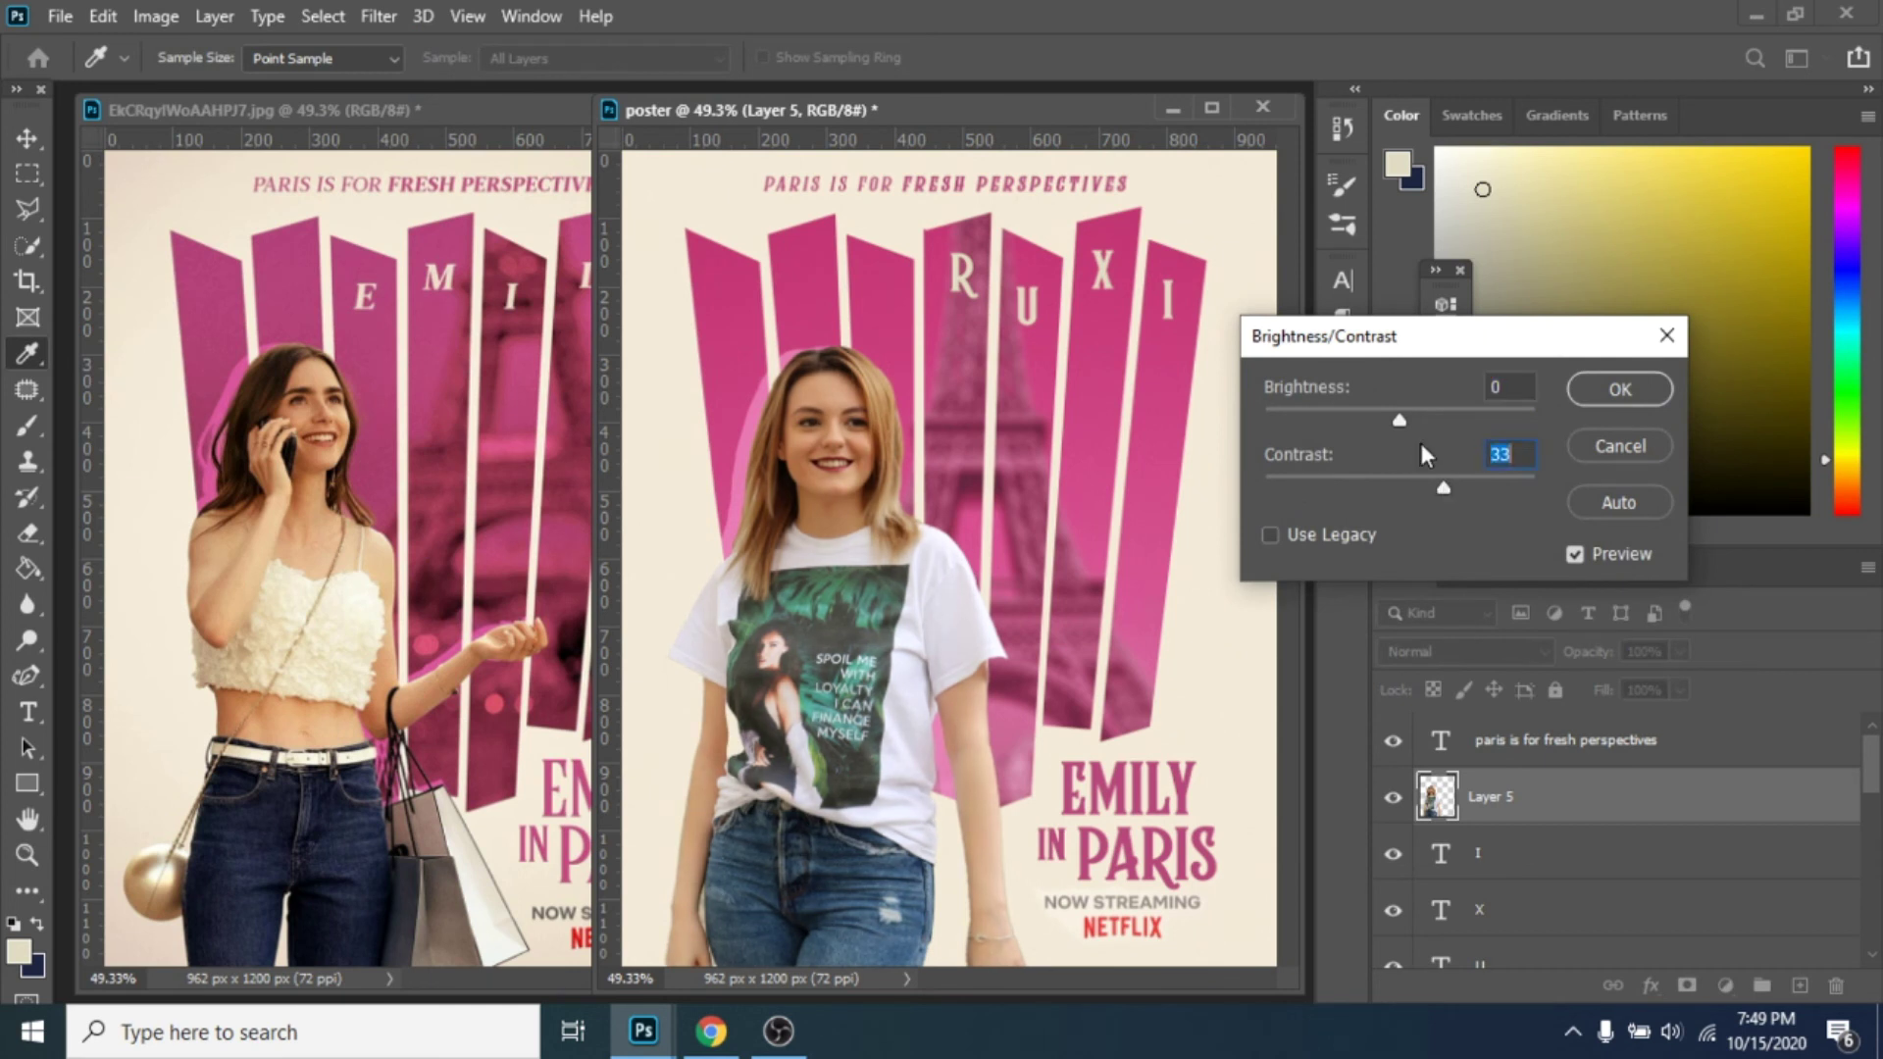
{"action": "left_click_drag", "start_coordinate": [1402, 418], "coordinate": [1406, 417]}
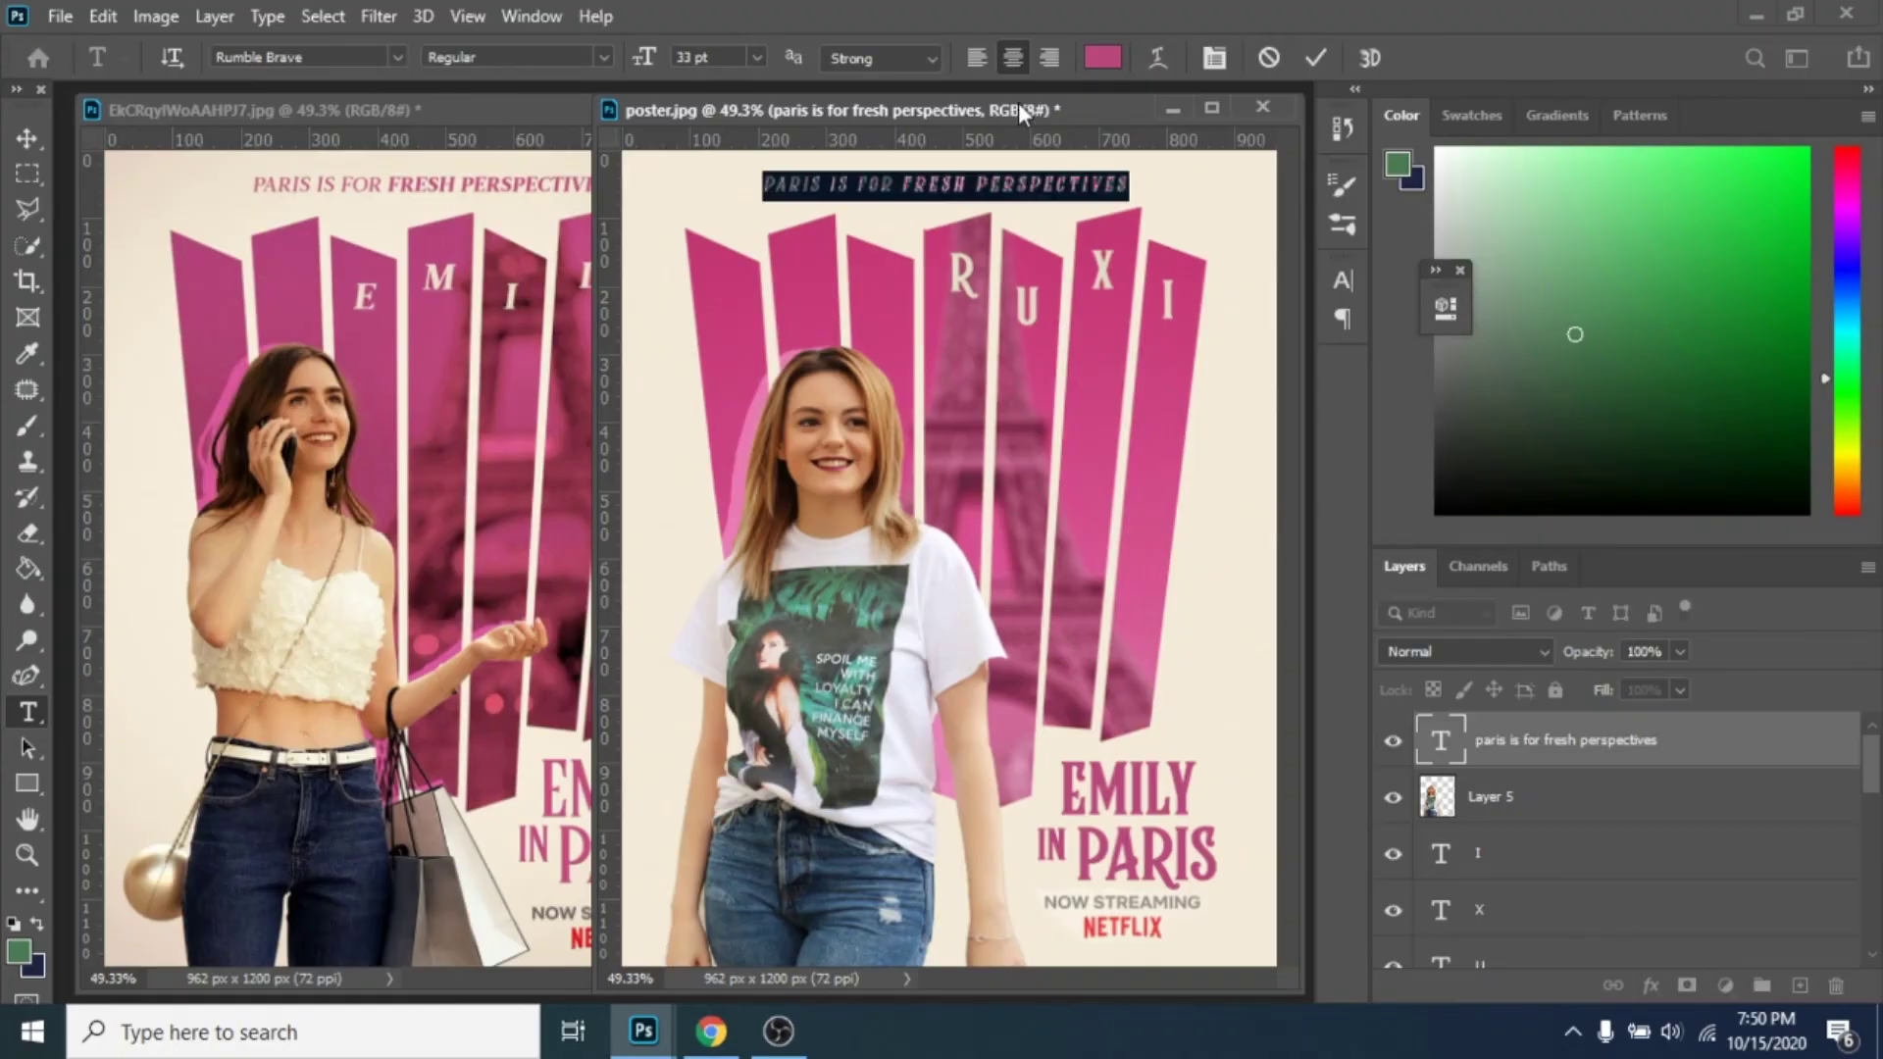
Step: Recolour the tagline above the stripes and the word EMILY in green #4e7d56
{"action": "left_click", "coordinate": [1102, 56]}
{"action": "left_click", "coordinate": [1286, 511]}
{"action": "scroll", "coordinate": [1589, 785], "scroll_direction": "down", "scroll_amount": 2}
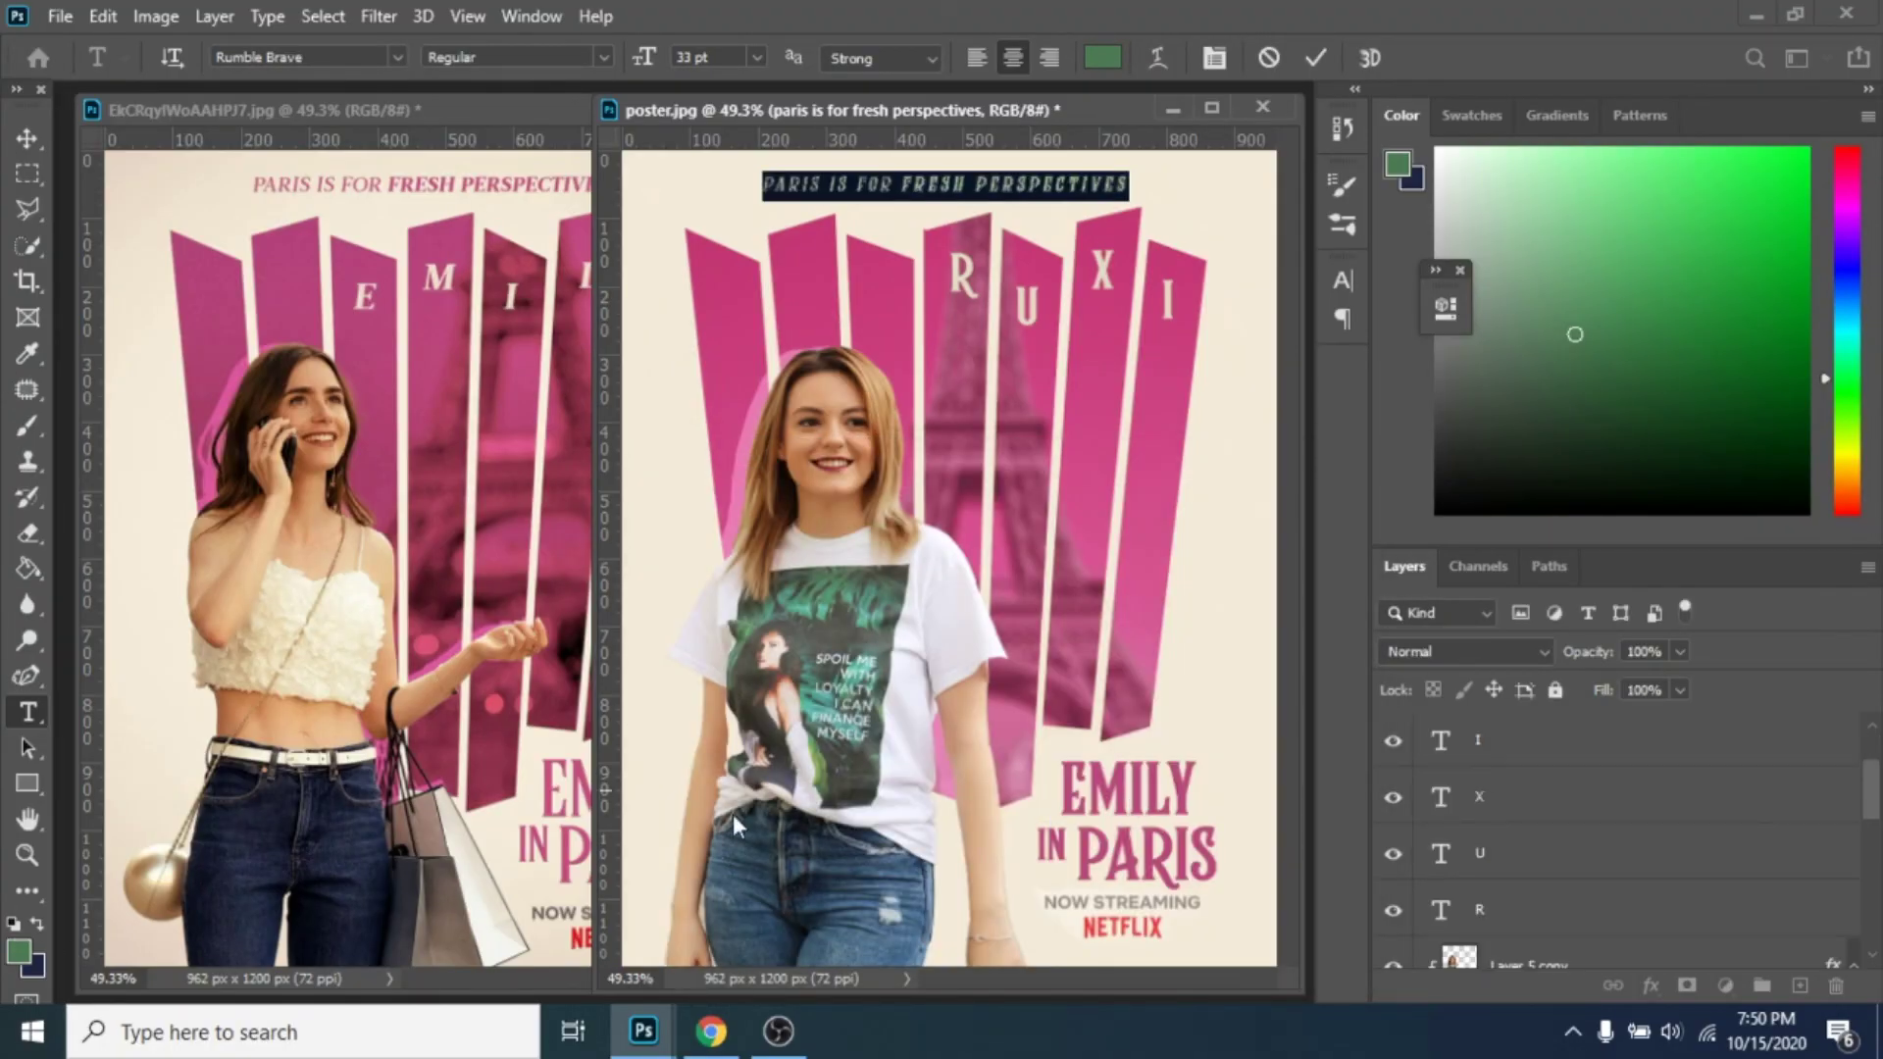
{"action": "double_click", "coordinate": [1161, 785]}
{"action": "left_click", "coordinate": [1102, 59]}
{"action": "left_click", "coordinate": [1096, 183]}
{"action": "left_click", "coordinate": [1283, 511]}
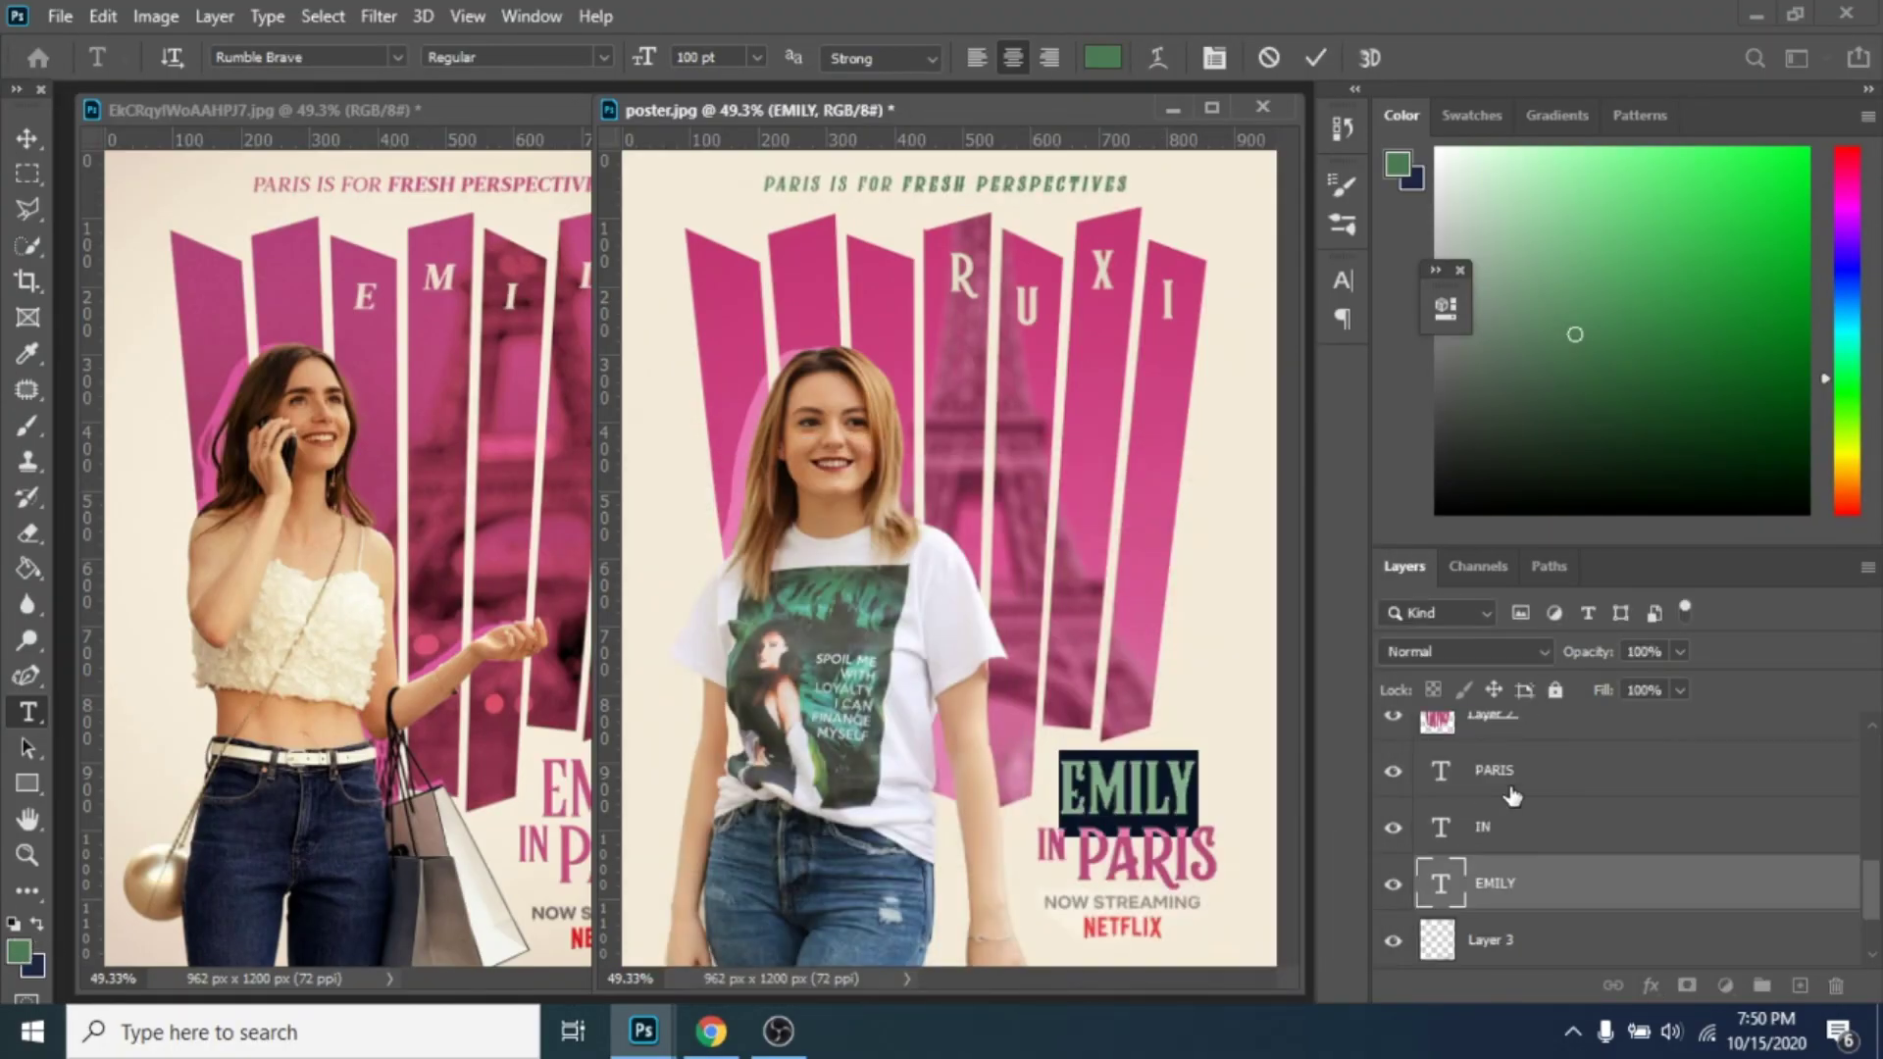
Step: Recolour the title words PARIS and IN in the same green #4e7d56
{"action": "double_click", "coordinate": [1439, 771]}
{"action": "left_click", "coordinate": [1103, 56]}
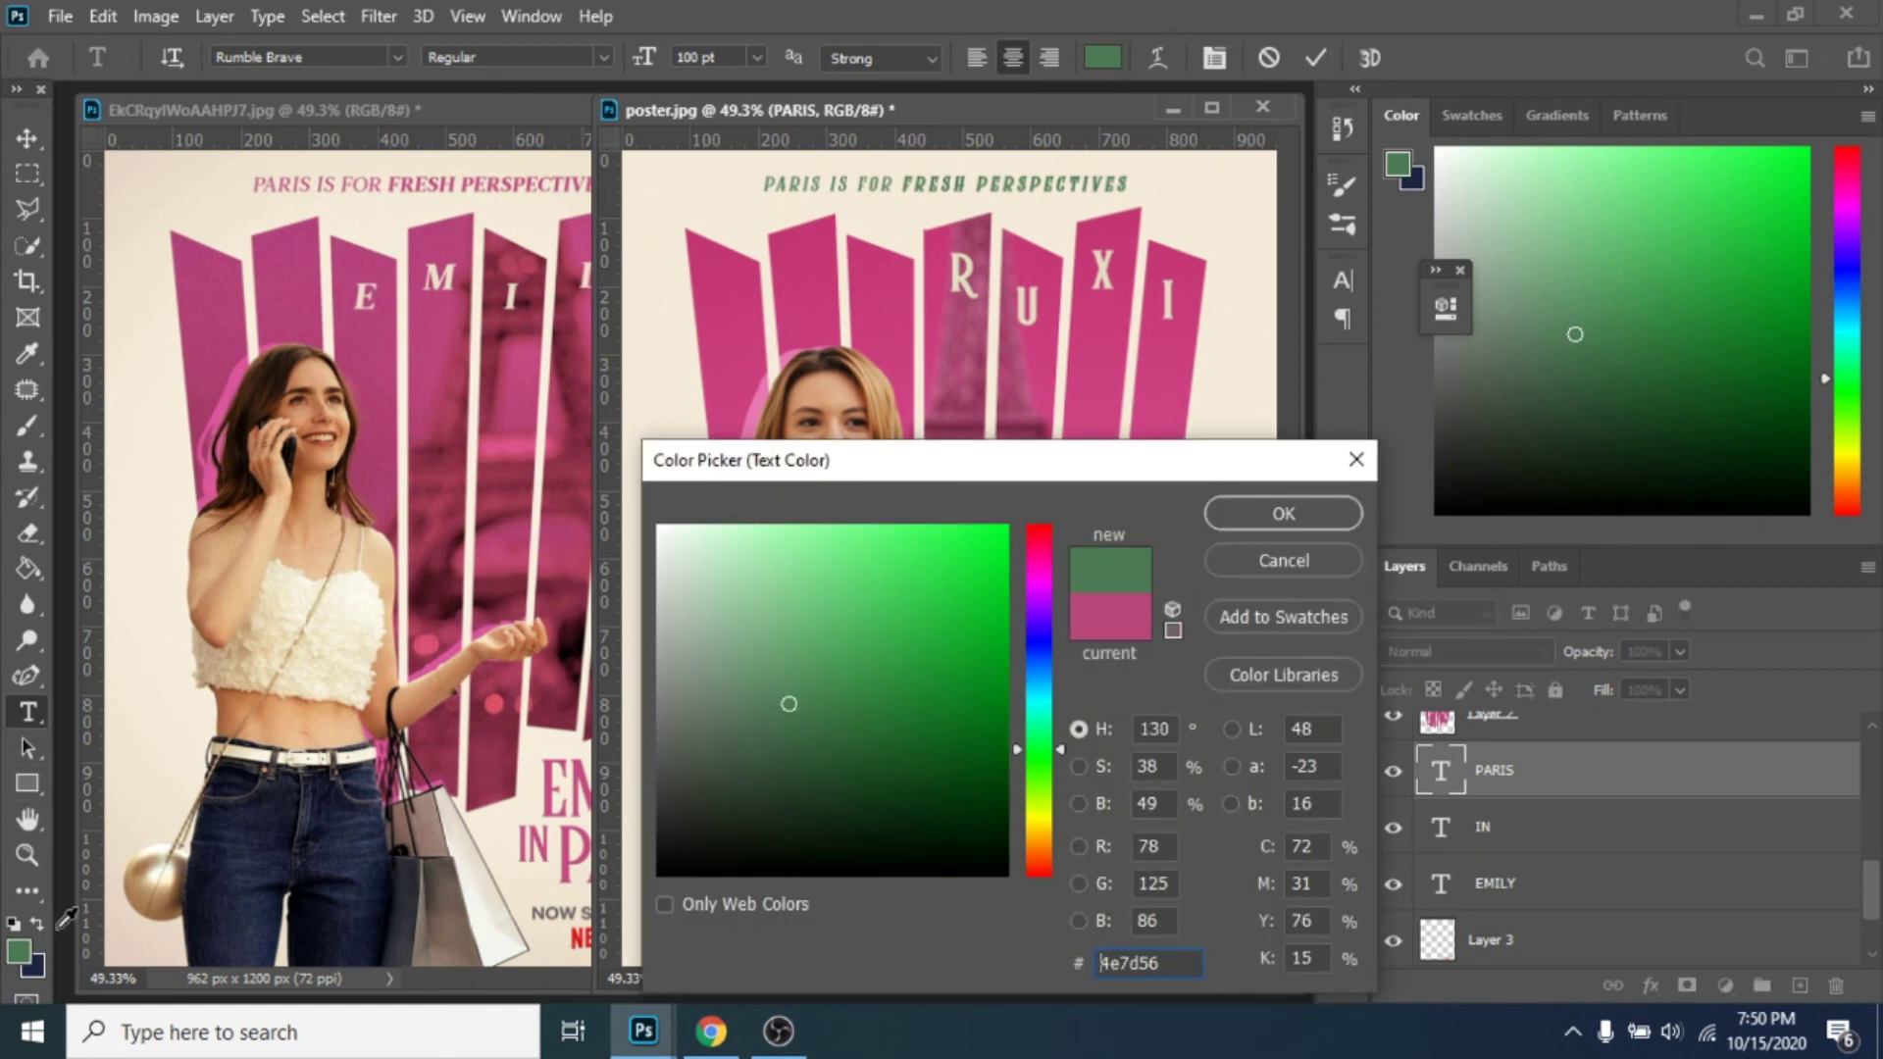
{"action": "left_click", "coordinate": [1295, 515]}
{"action": "double_click", "coordinate": [1440, 827]}
{"action": "left_click", "coordinate": [1102, 57]}
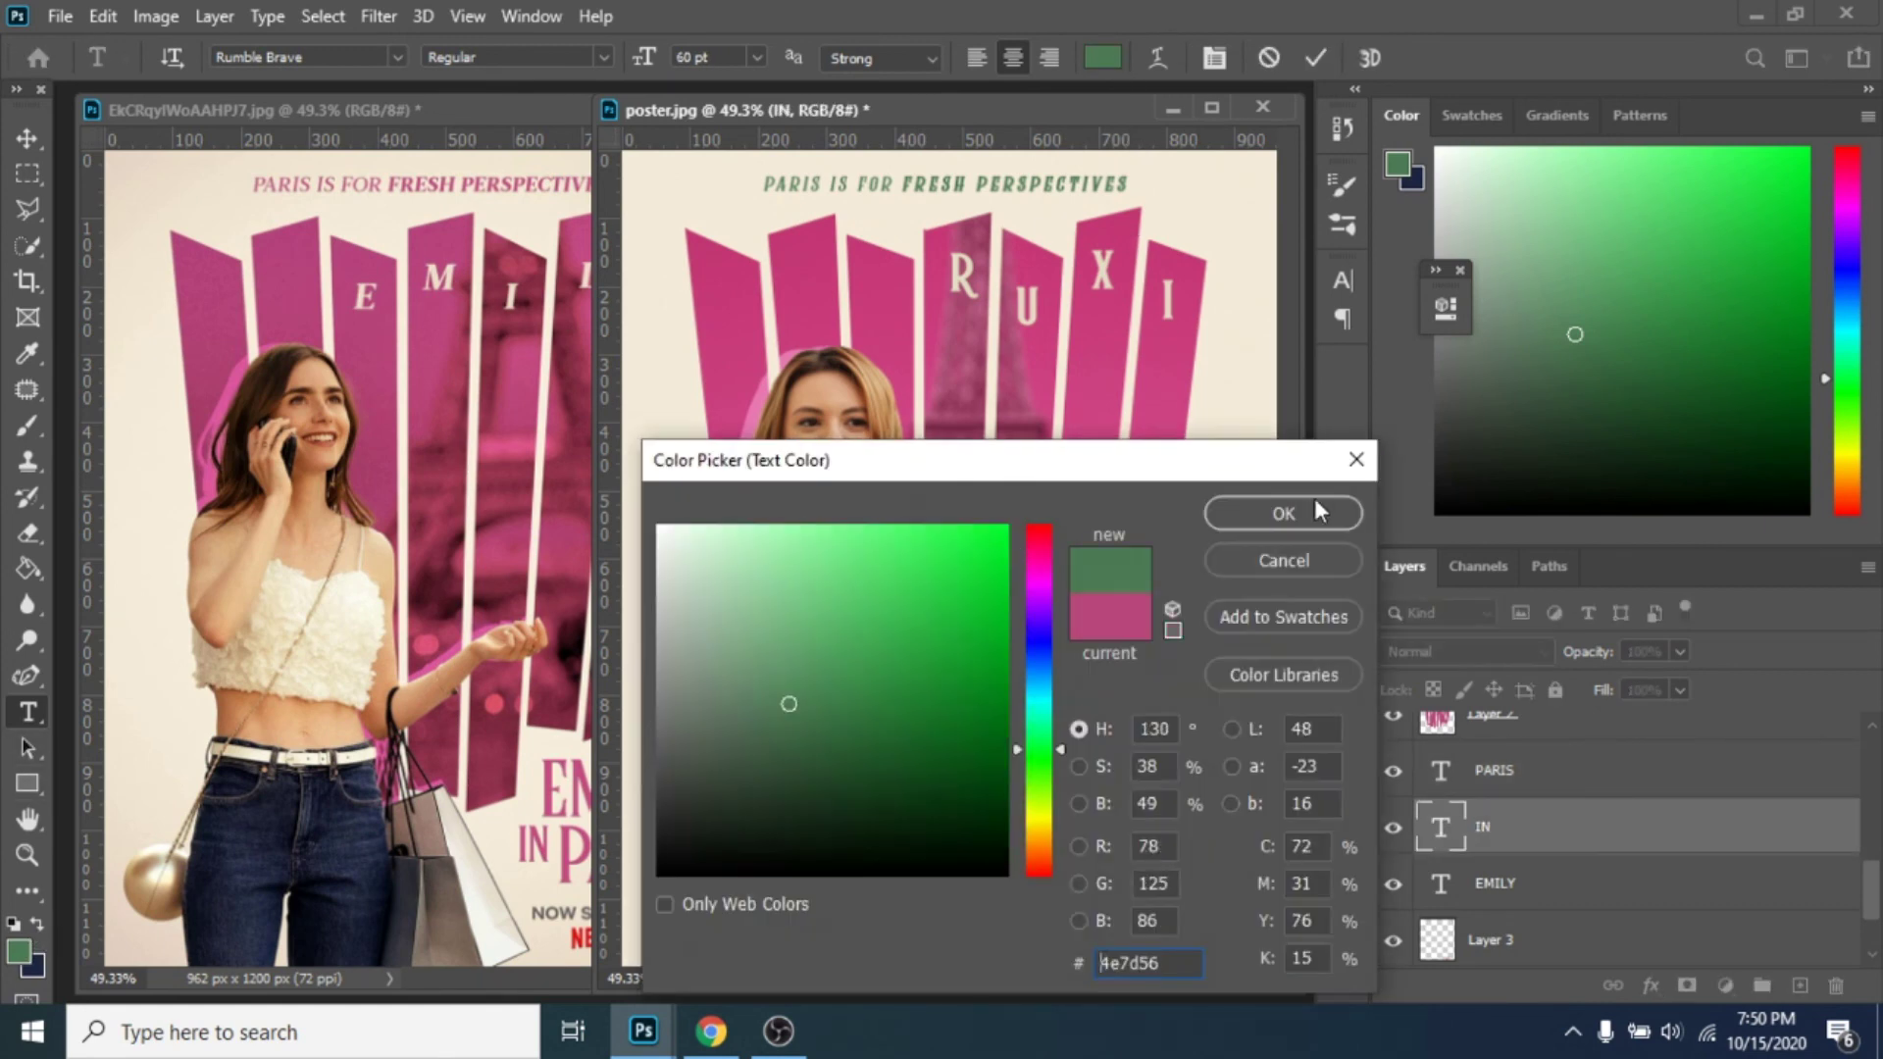
{"action": "left_click", "coordinate": [1315, 510]}
{"action": "left_click", "coordinate": [1584, 772]}
Step: Turn the Eiffel Tower layer over the stripes green by shifting its hue to -180 and increasing its saturation
{"action": "scroll", "coordinate": [1584, 774], "scroll_direction": "down", "scroll_amount": 1}
{"action": "scroll", "coordinate": [1534, 769], "scroll_direction": "up", "scroll_amount": 3}
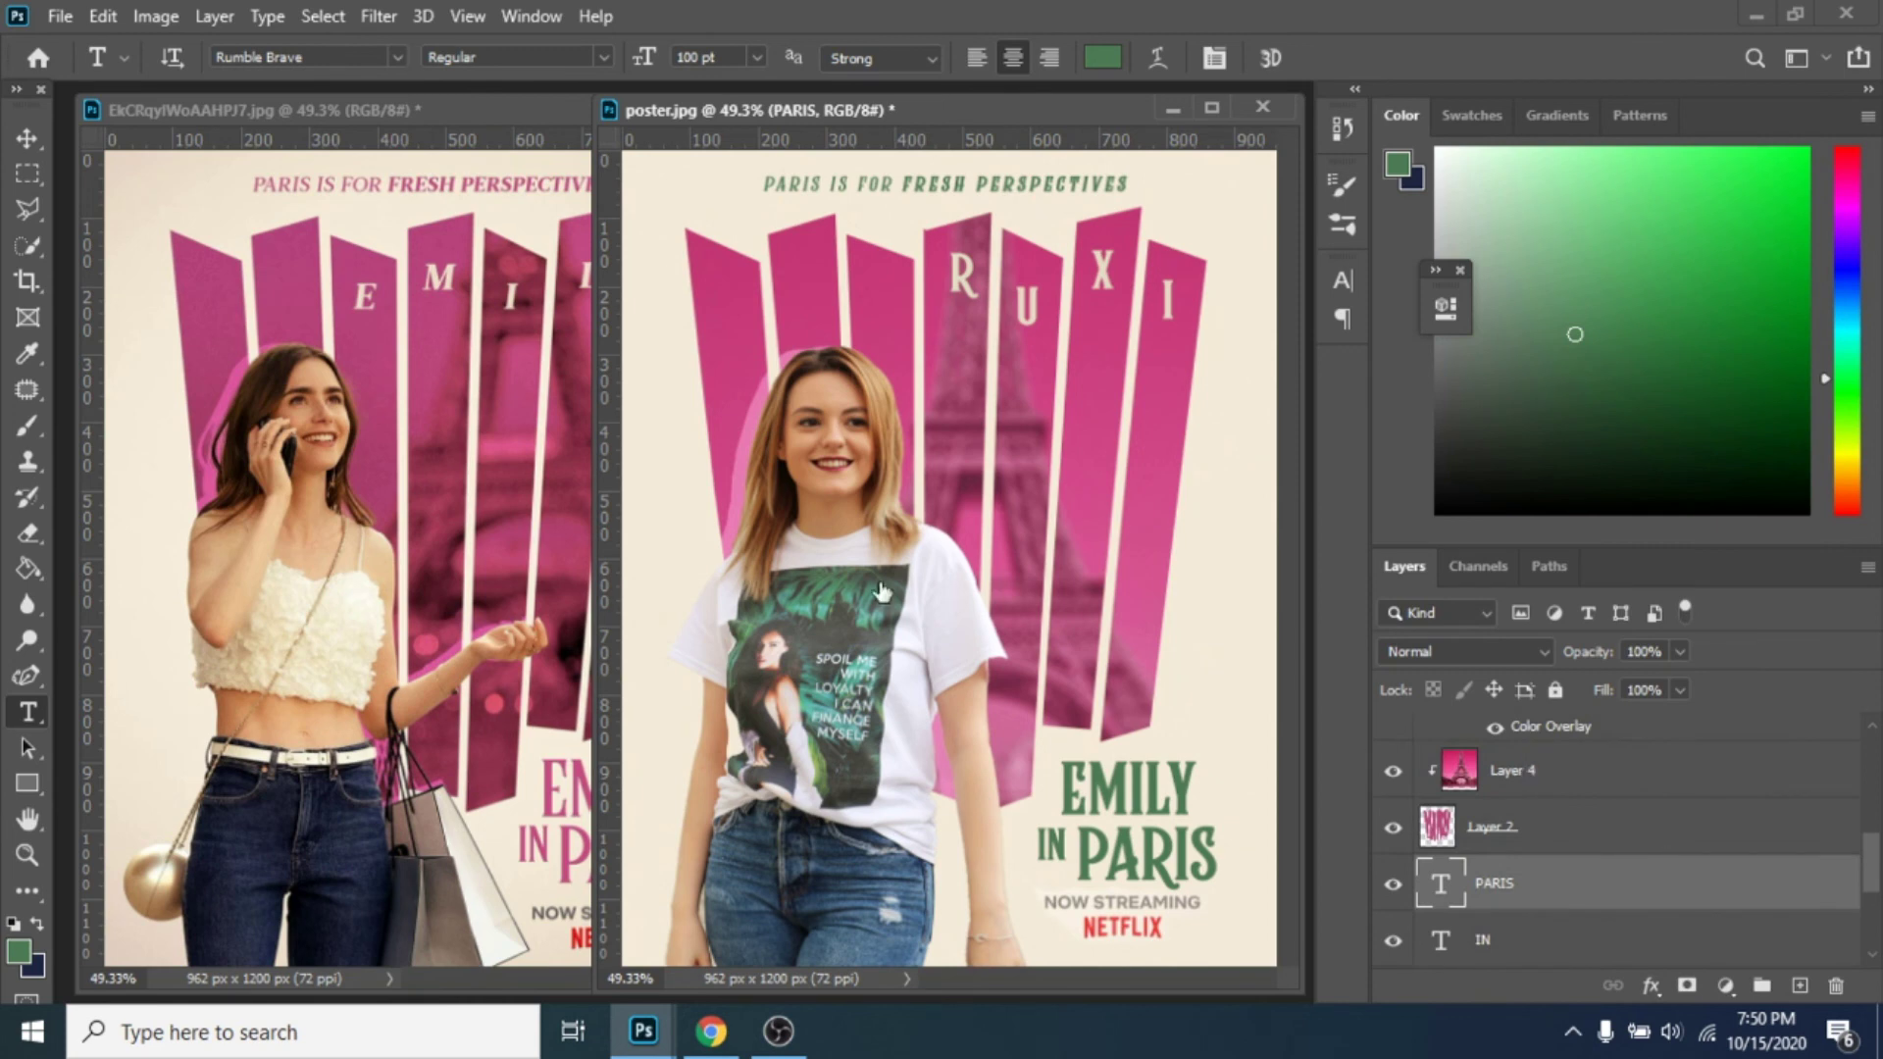
{"action": "left_click", "coordinate": [1648, 770]}
{"action": "scroll", "coordinate": [1654, 876], "scroll_direction": "up", "scroll_amount": 1}
{"action": "left_click", "coordinate": [157, 17]}
{"action": "mouse_move", "coordinate": [211, 76]}
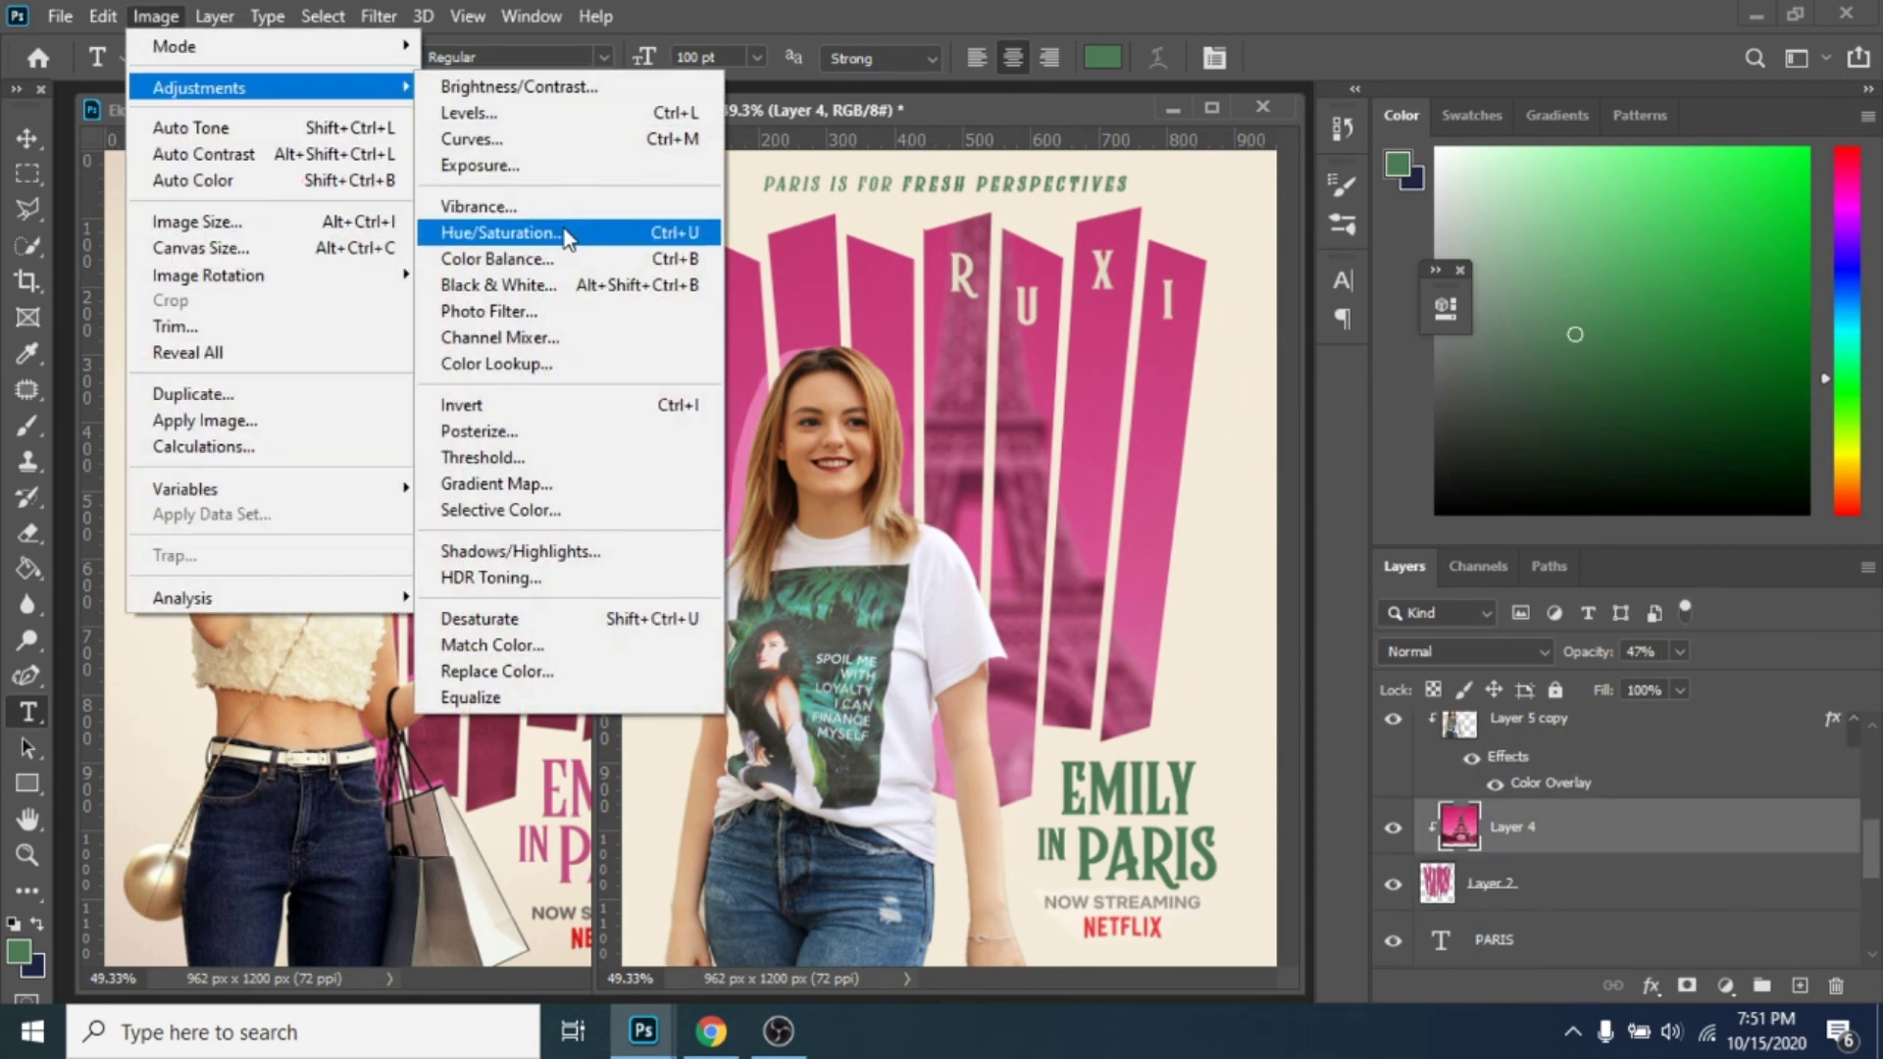
{"action": "left_click", "coordinate": [483, 236]}
{"action": "left_click_drag", "start_coordinate": [1442, 675], "coordinate": [1262, 677]}
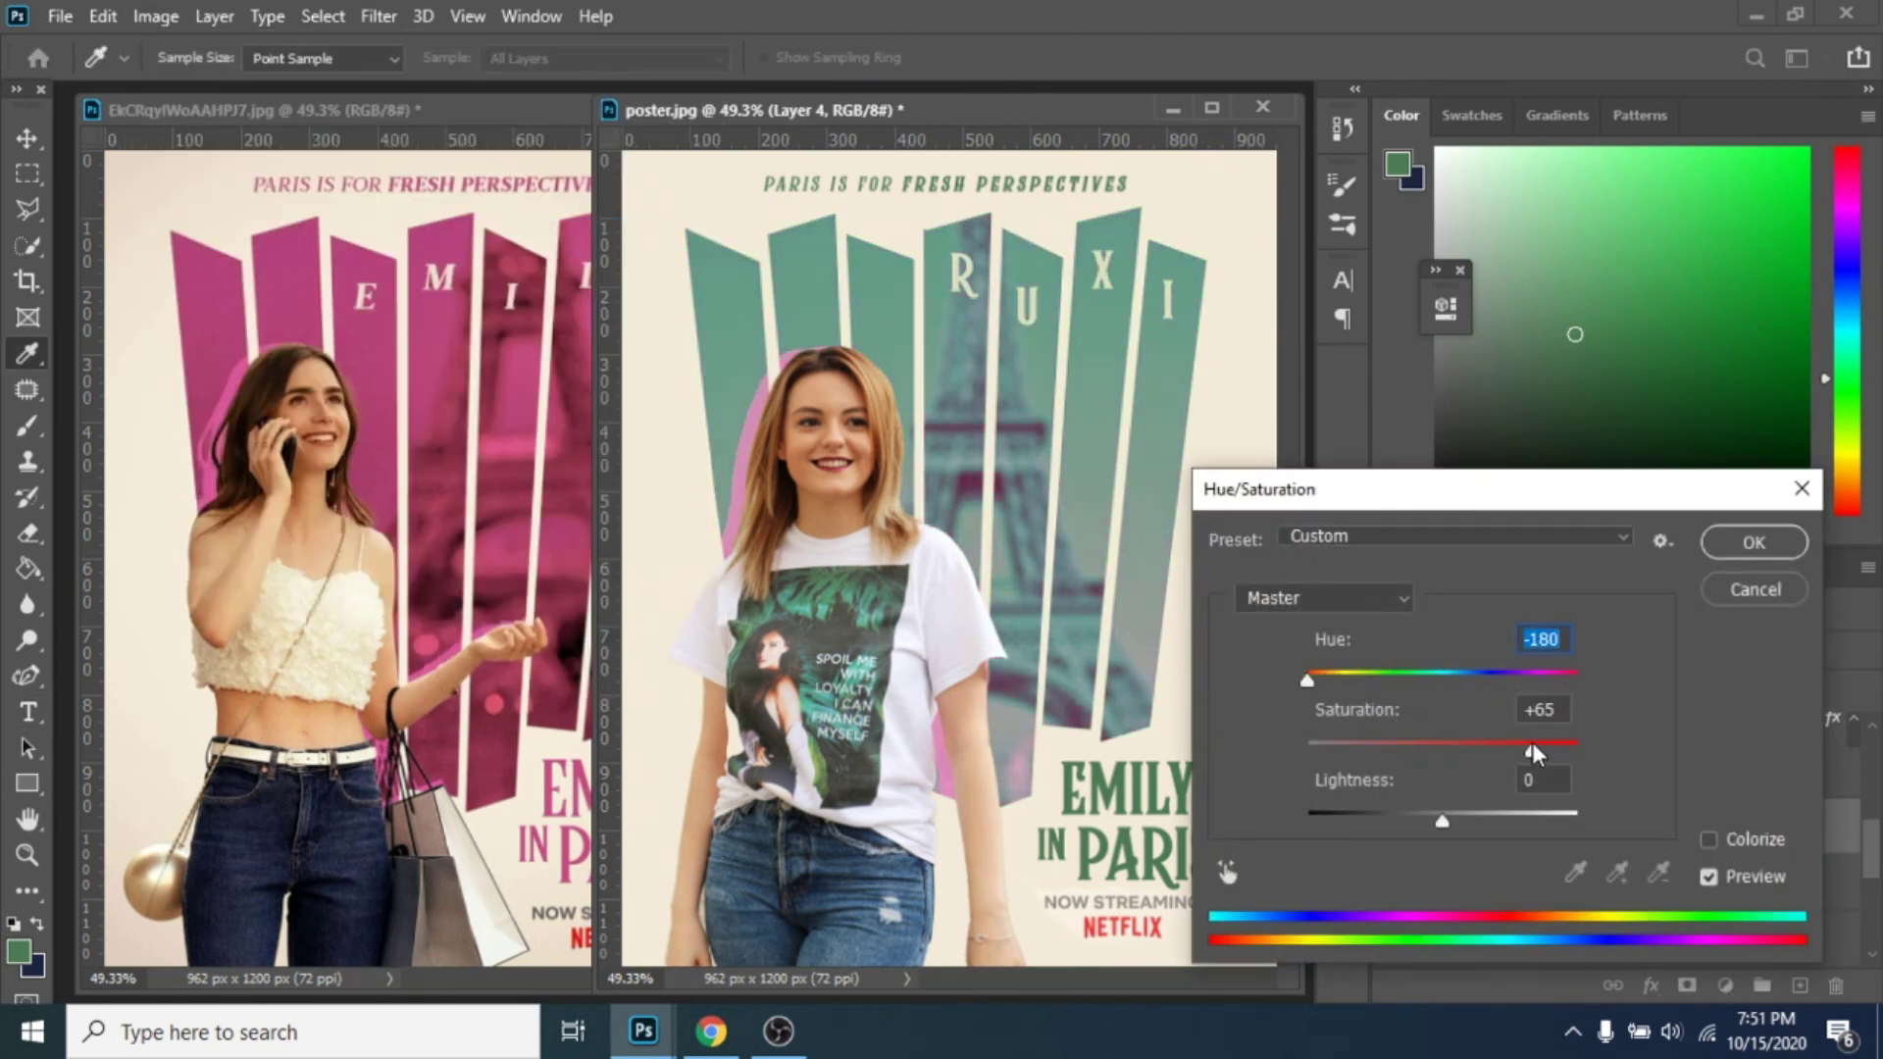
{"action": "left_click_drag", "start_coordinate": [1532, 743], "coordinate": [1556, 744]}
{"action": "key", "text": "Return"}
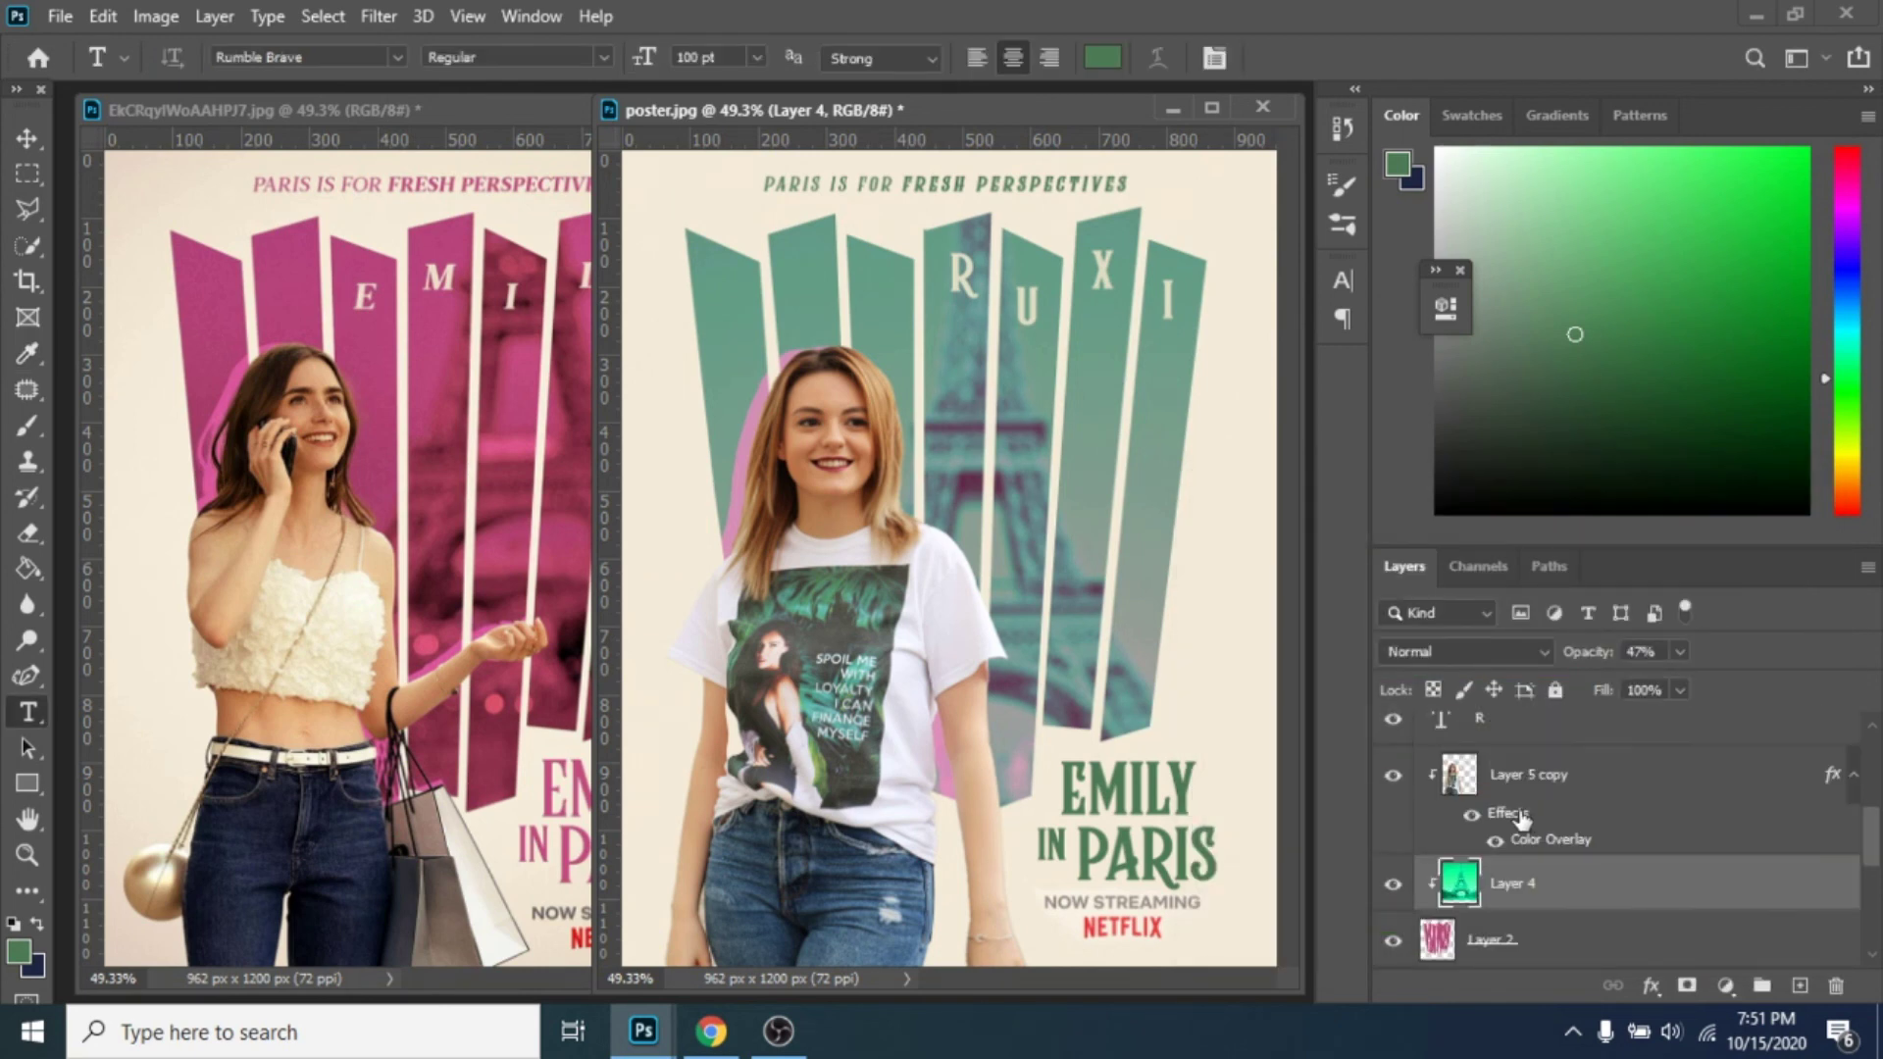
Step: Replace the pink Color Overlay on the woman's offset copy with green #679c88 sampled from a stripe
{"action": "double_click", "coordinate": [1518, 778]}
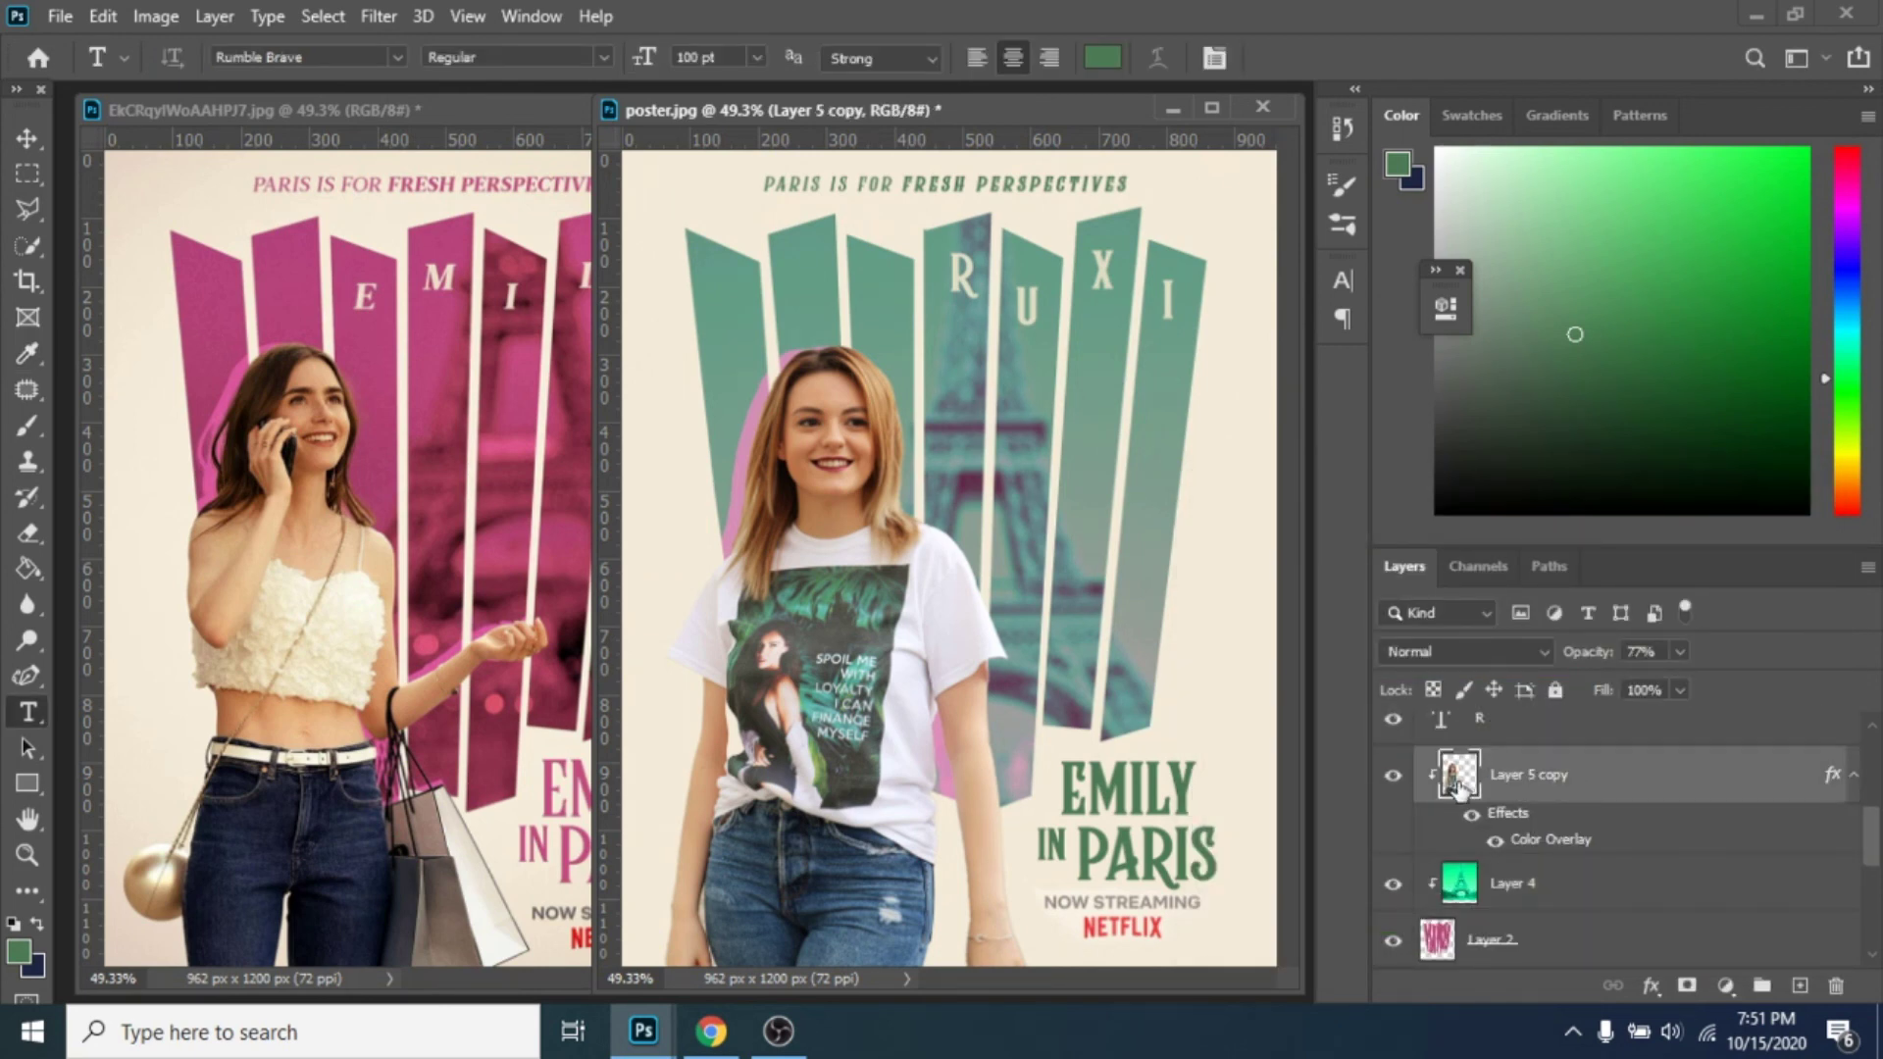
{"action": "double_click", "coordinate": [1459, 782]}
{"action": "left_click", "coordinate": [785, 711]}
{"action": "left_click", "coordinate": [1381, 440]}
{"action": "left_click", "coordinate": [871, 271]}
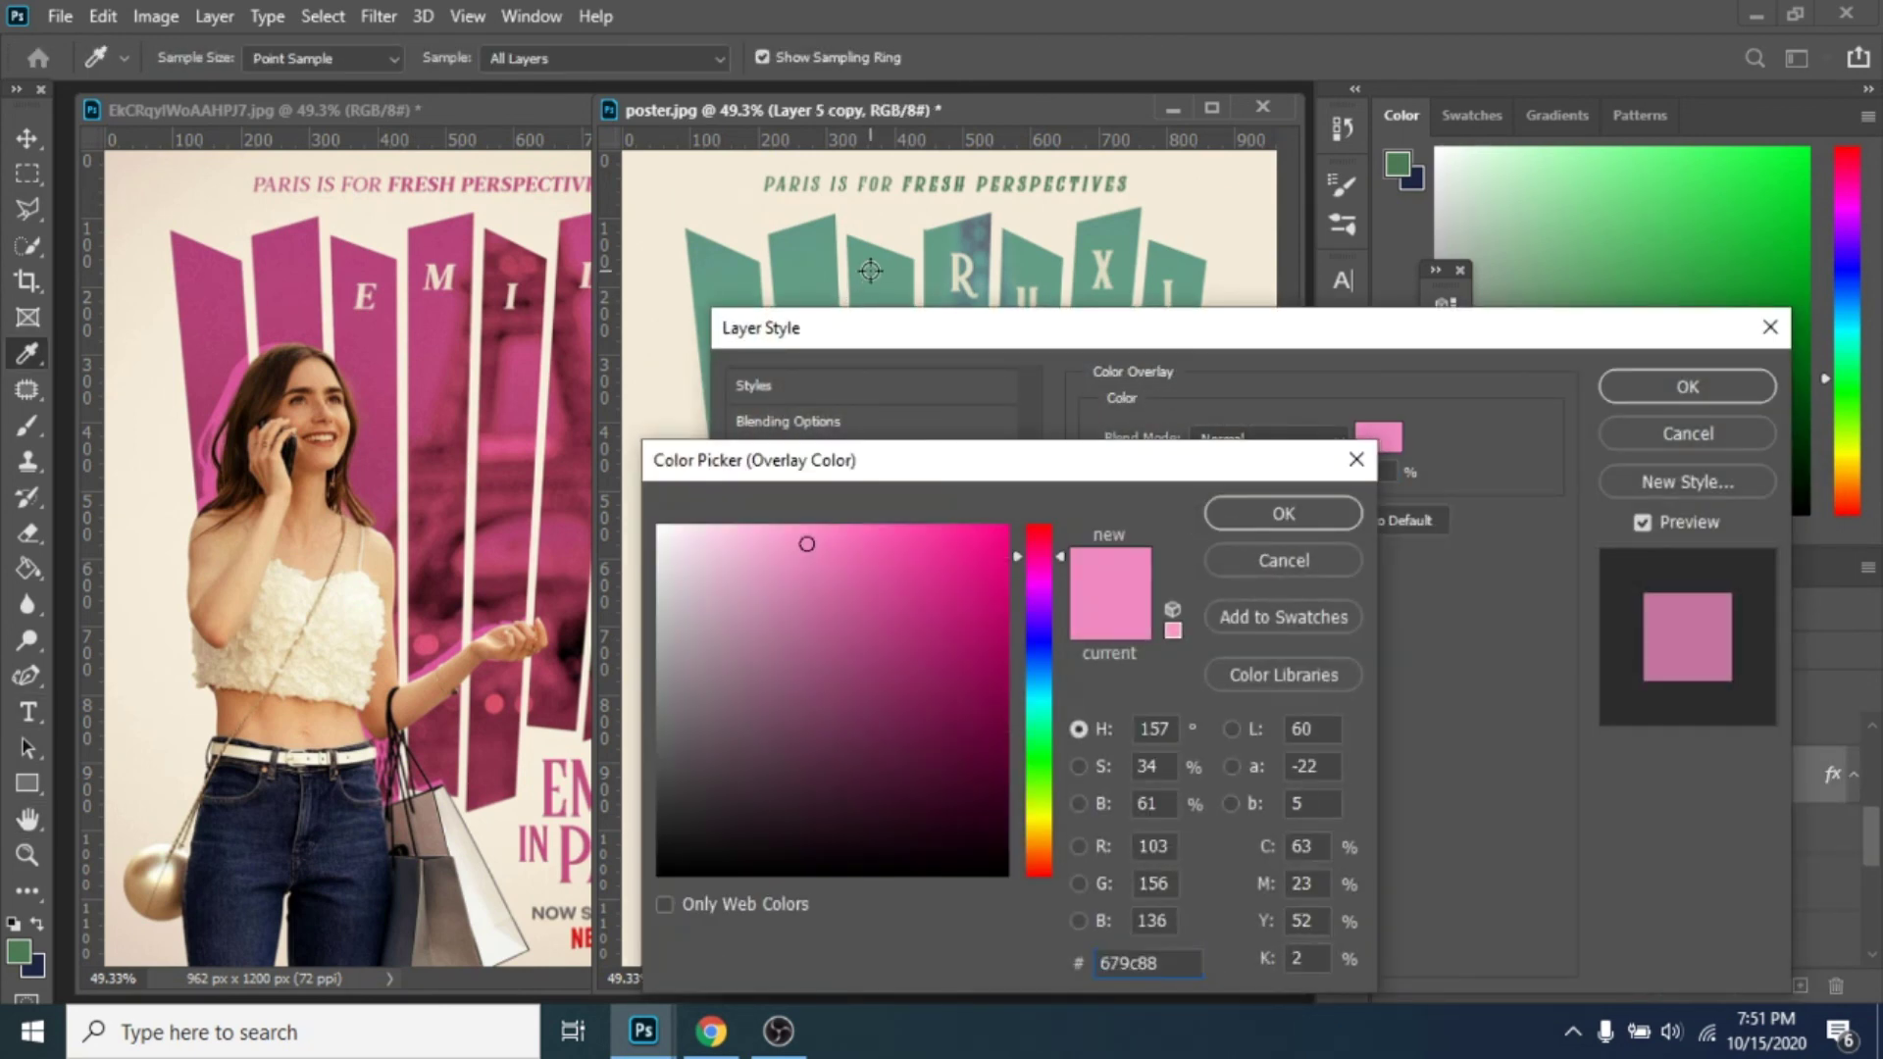
{"action": "left_click", "coordinate": [1283, 513]}
Step: Lighten the Color Overlay of the woman's offset copy to pale mint #d0ede2 and apply the layer style
{"action": "left_click_drag", "start_coordinate": [1072, 337], "coordinate": [1330, 346]}
{"action": "left_click", "coordinate": [1637, 445]}
{"action": "left_click", "coordinate": [700, 549]}
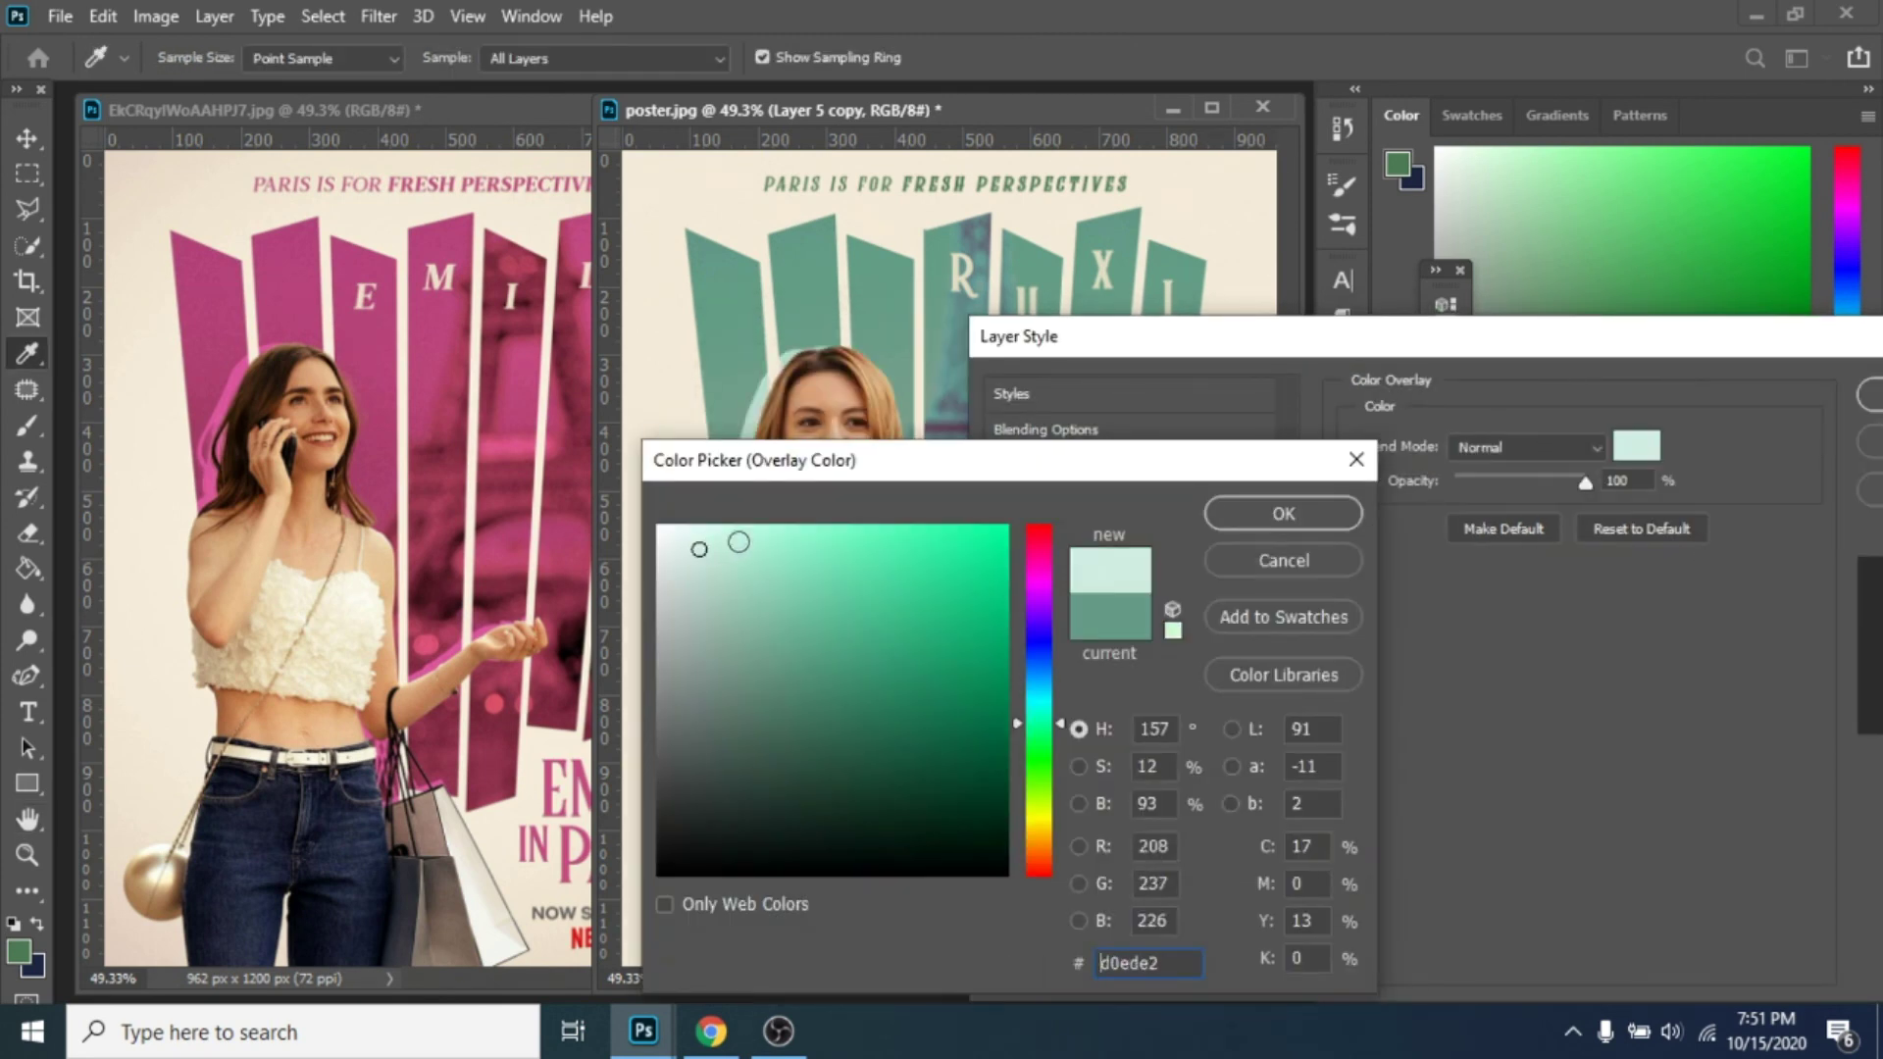
{"action": "left_click", "coordinate": [1283, 513]}
{"action": "left_click", "coordinate": [1869, 396]}
{"action": "key", "text": "z"}
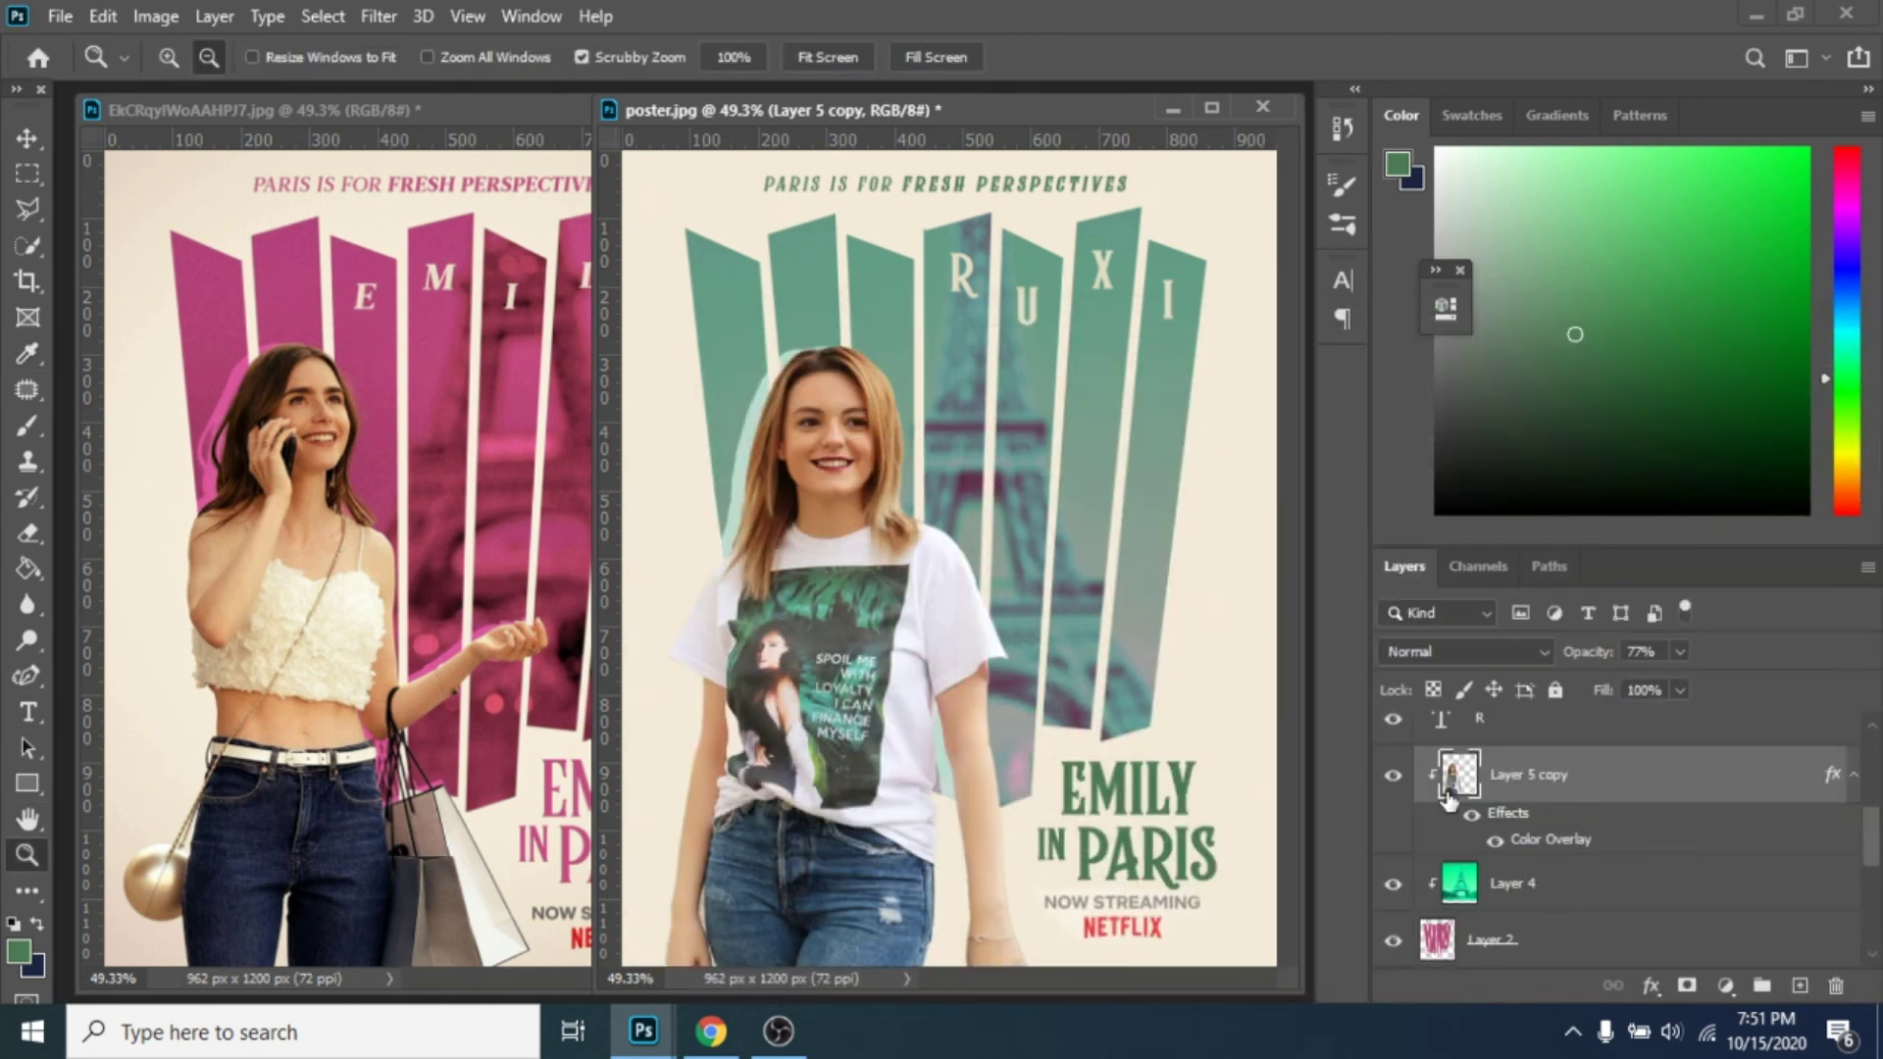